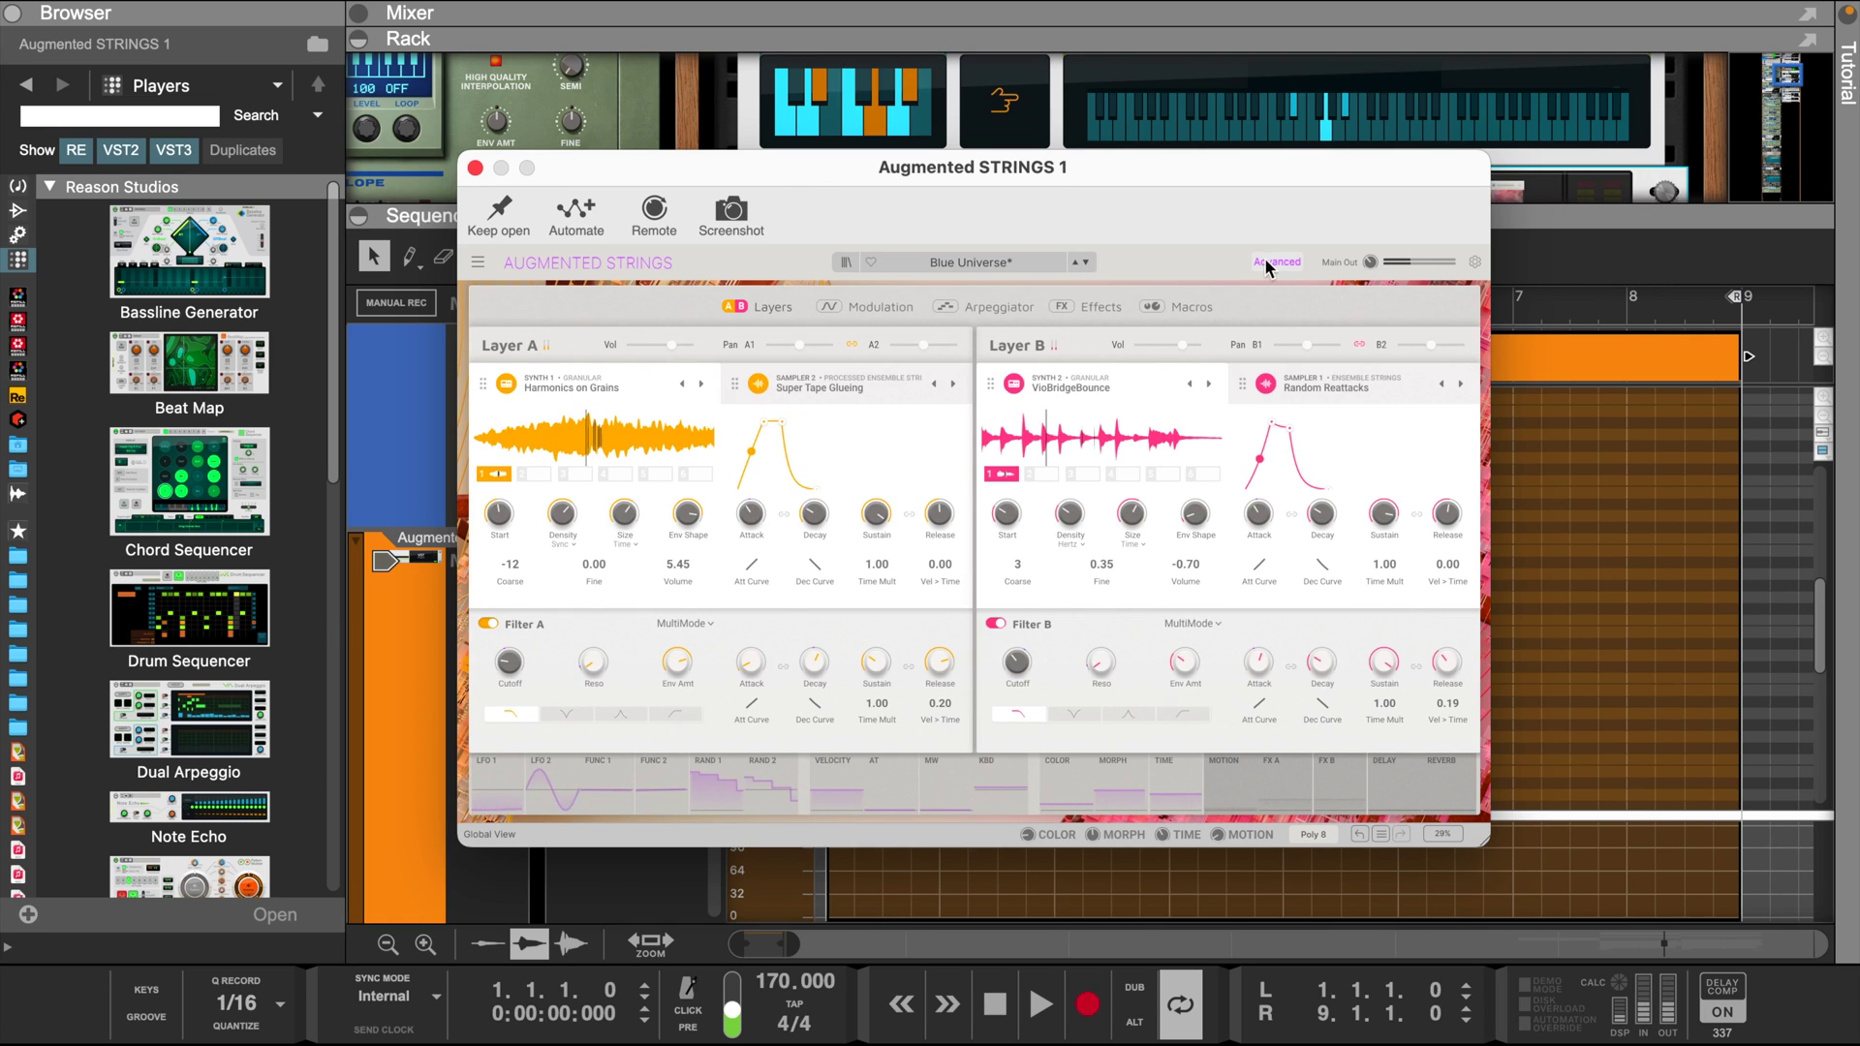
- Set the strings' Scales & Chords player to 3 notes with Open Chords and Oct Down enabled
left_click(475, 168)
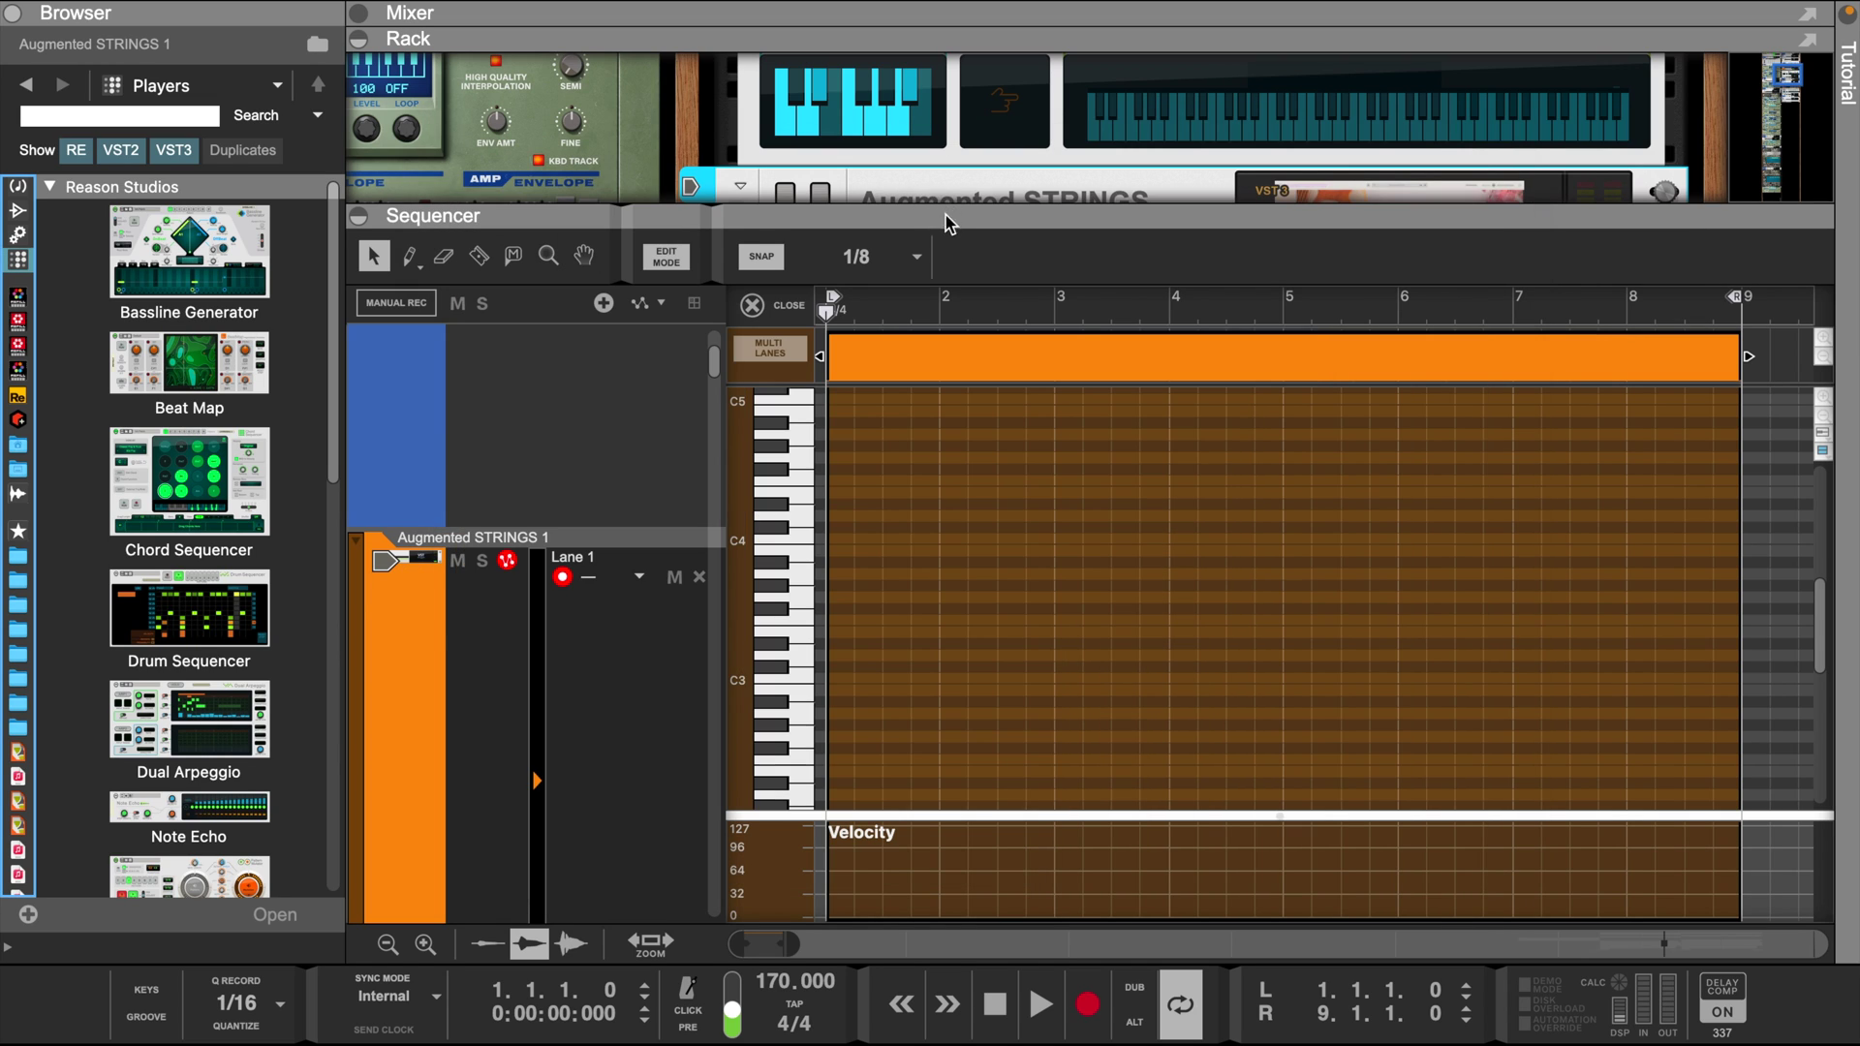
left_click_drag(946, 215, 957, 459)
scroll(1028, 347, "up", 5)
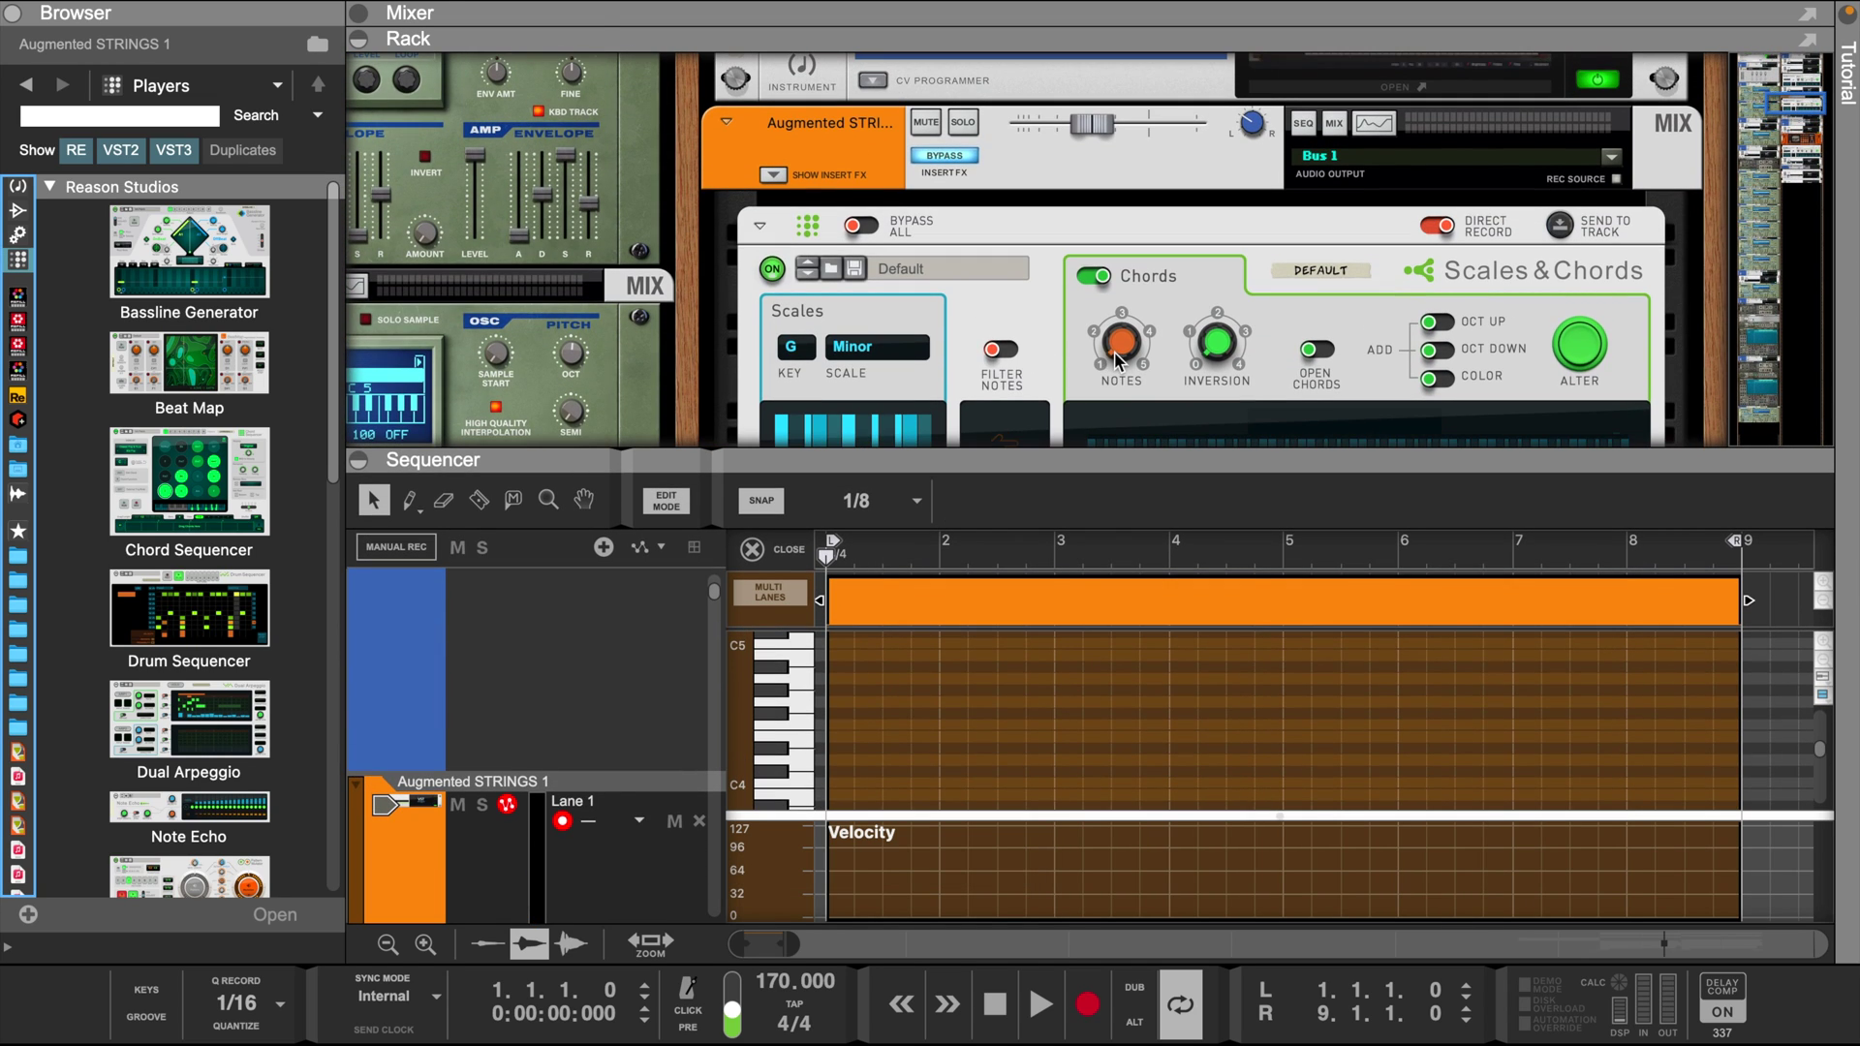
left_click_drag(1118, 356, 1132, 315)
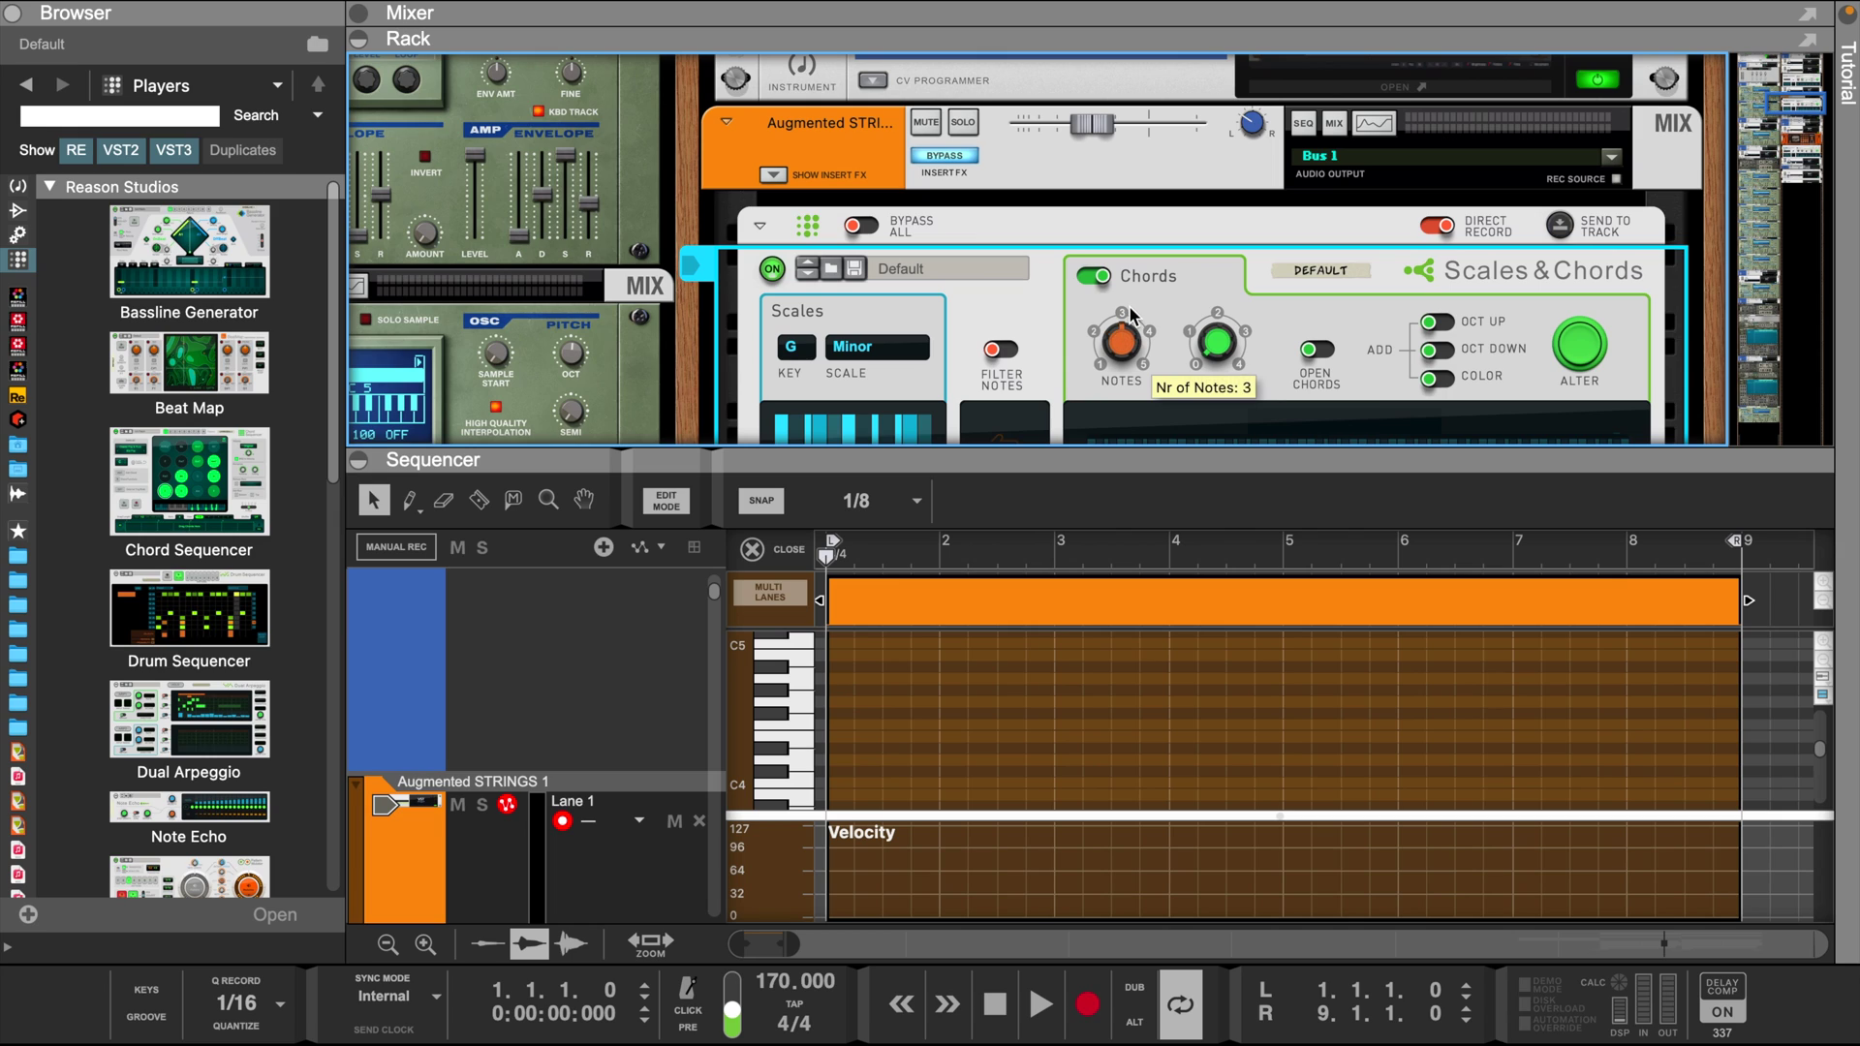
left_click(1333, 355)
left_click(1438, 351)
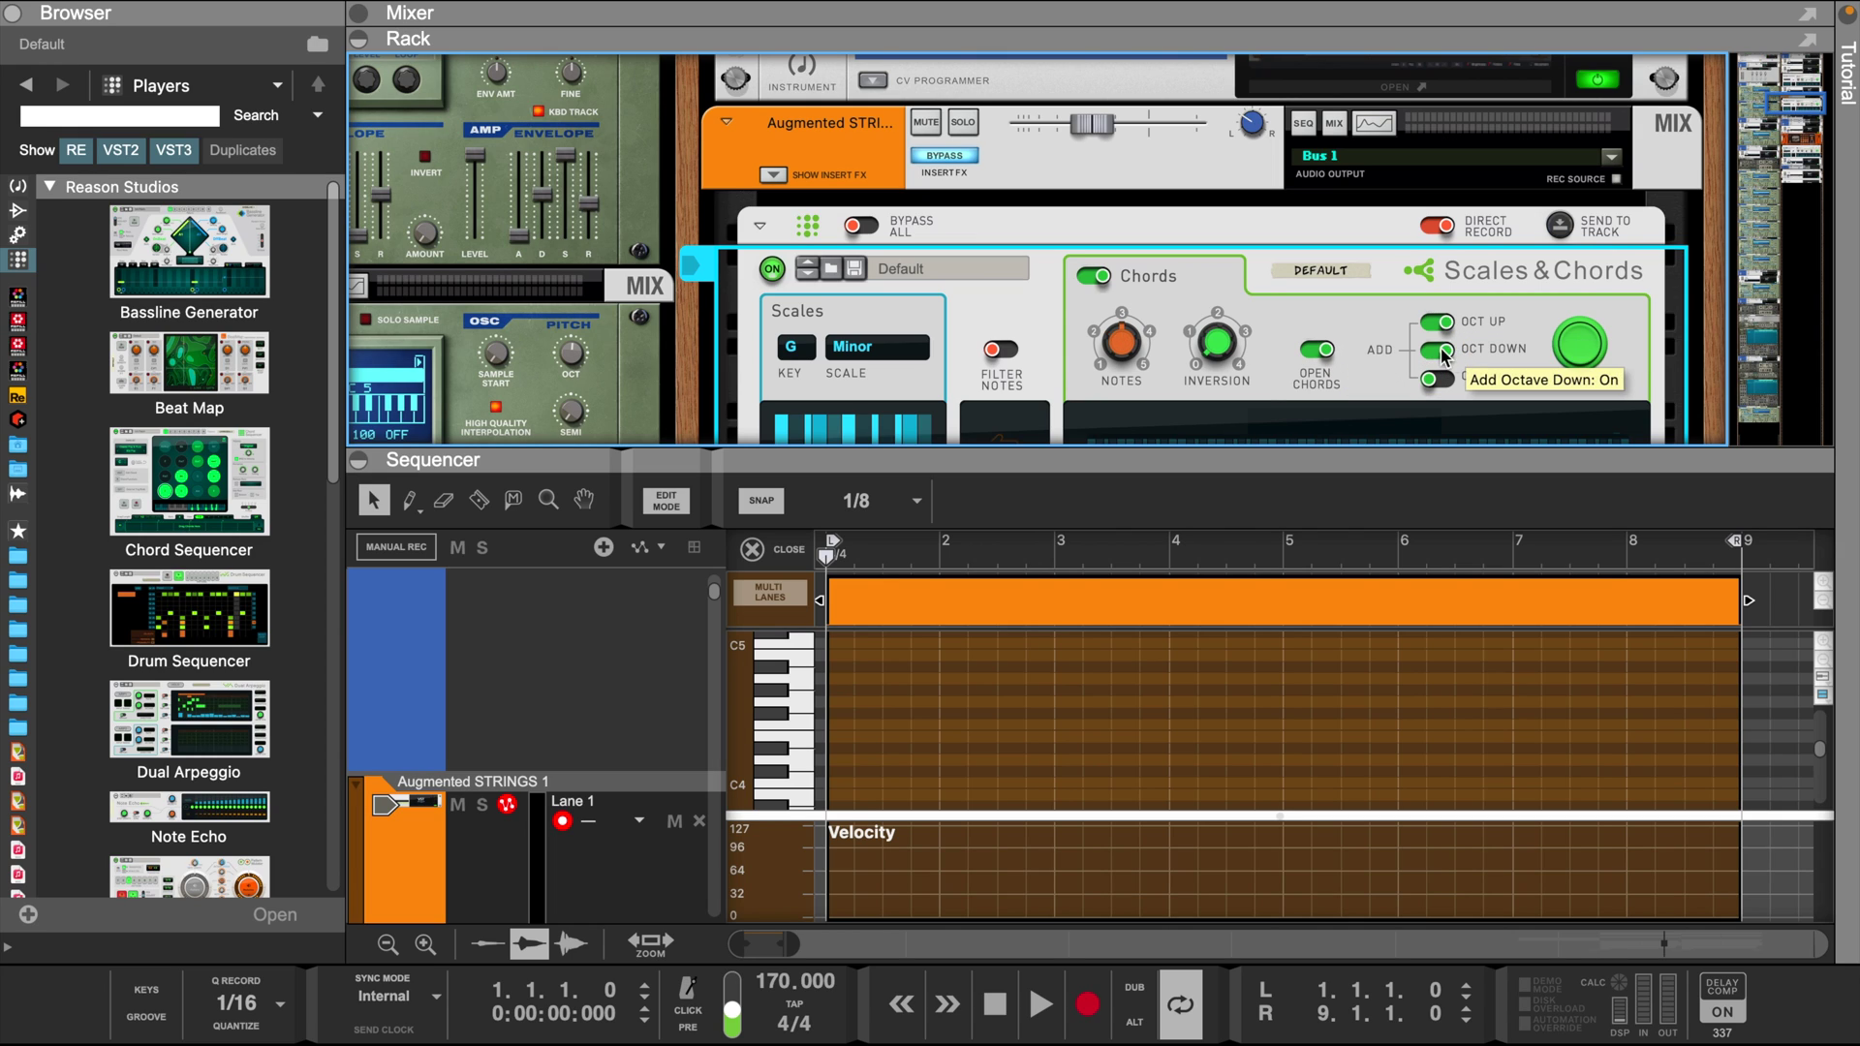
- Enlarge the note editor and collapse the Velocity lane
scroll(1354, 341, "down", 3)
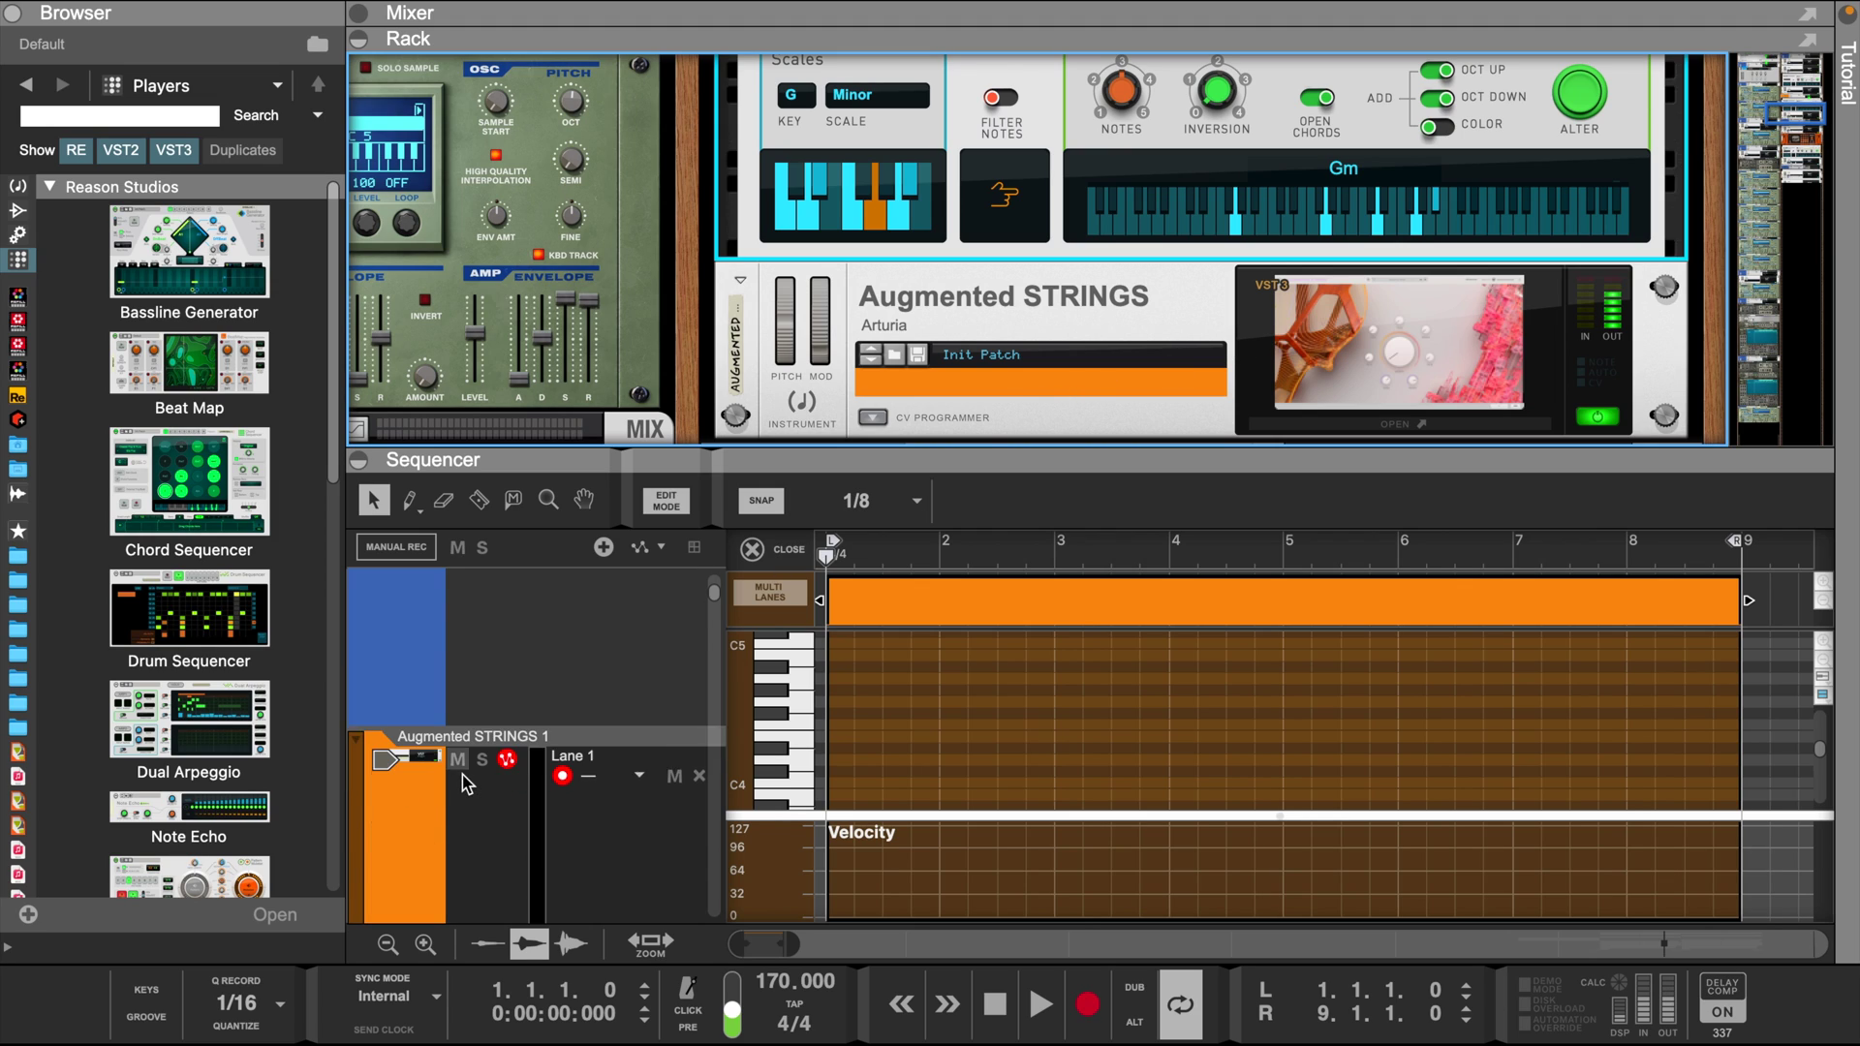
scroll(462, 775, "down", 3)
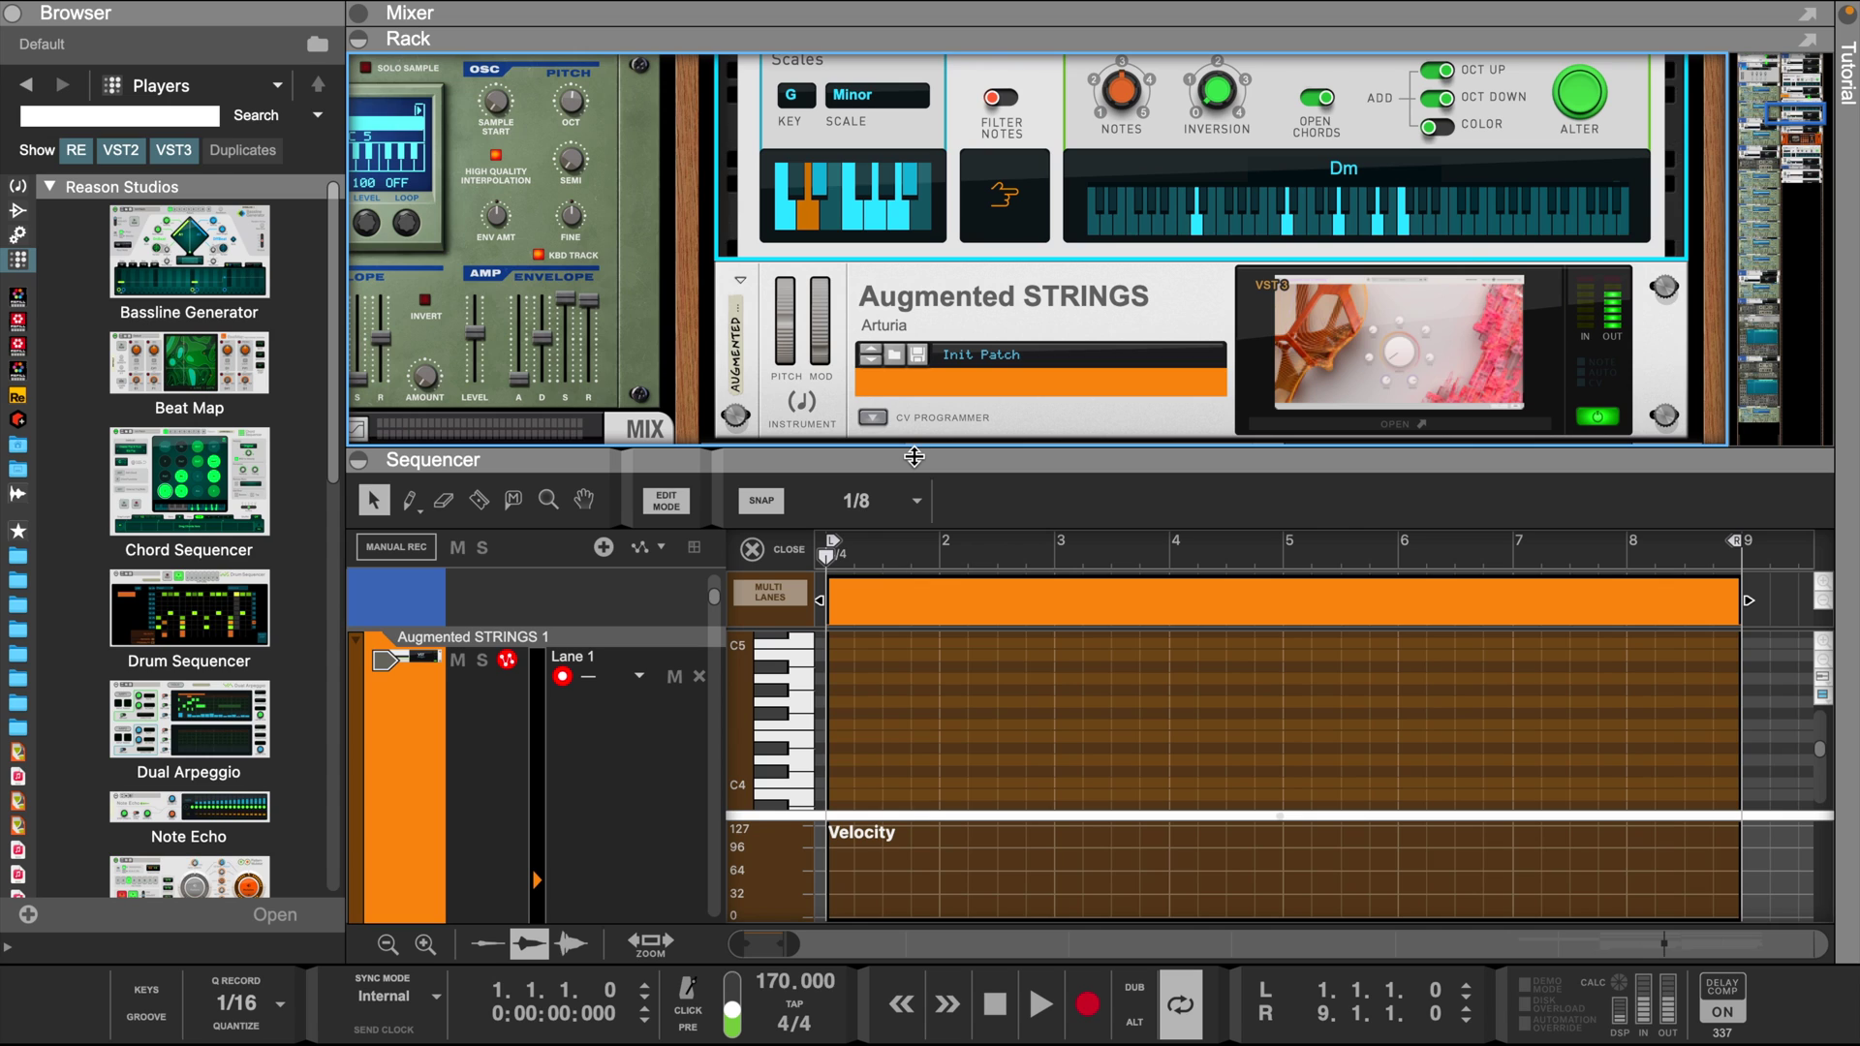
left_click_drag(915, 456, 910, 142)
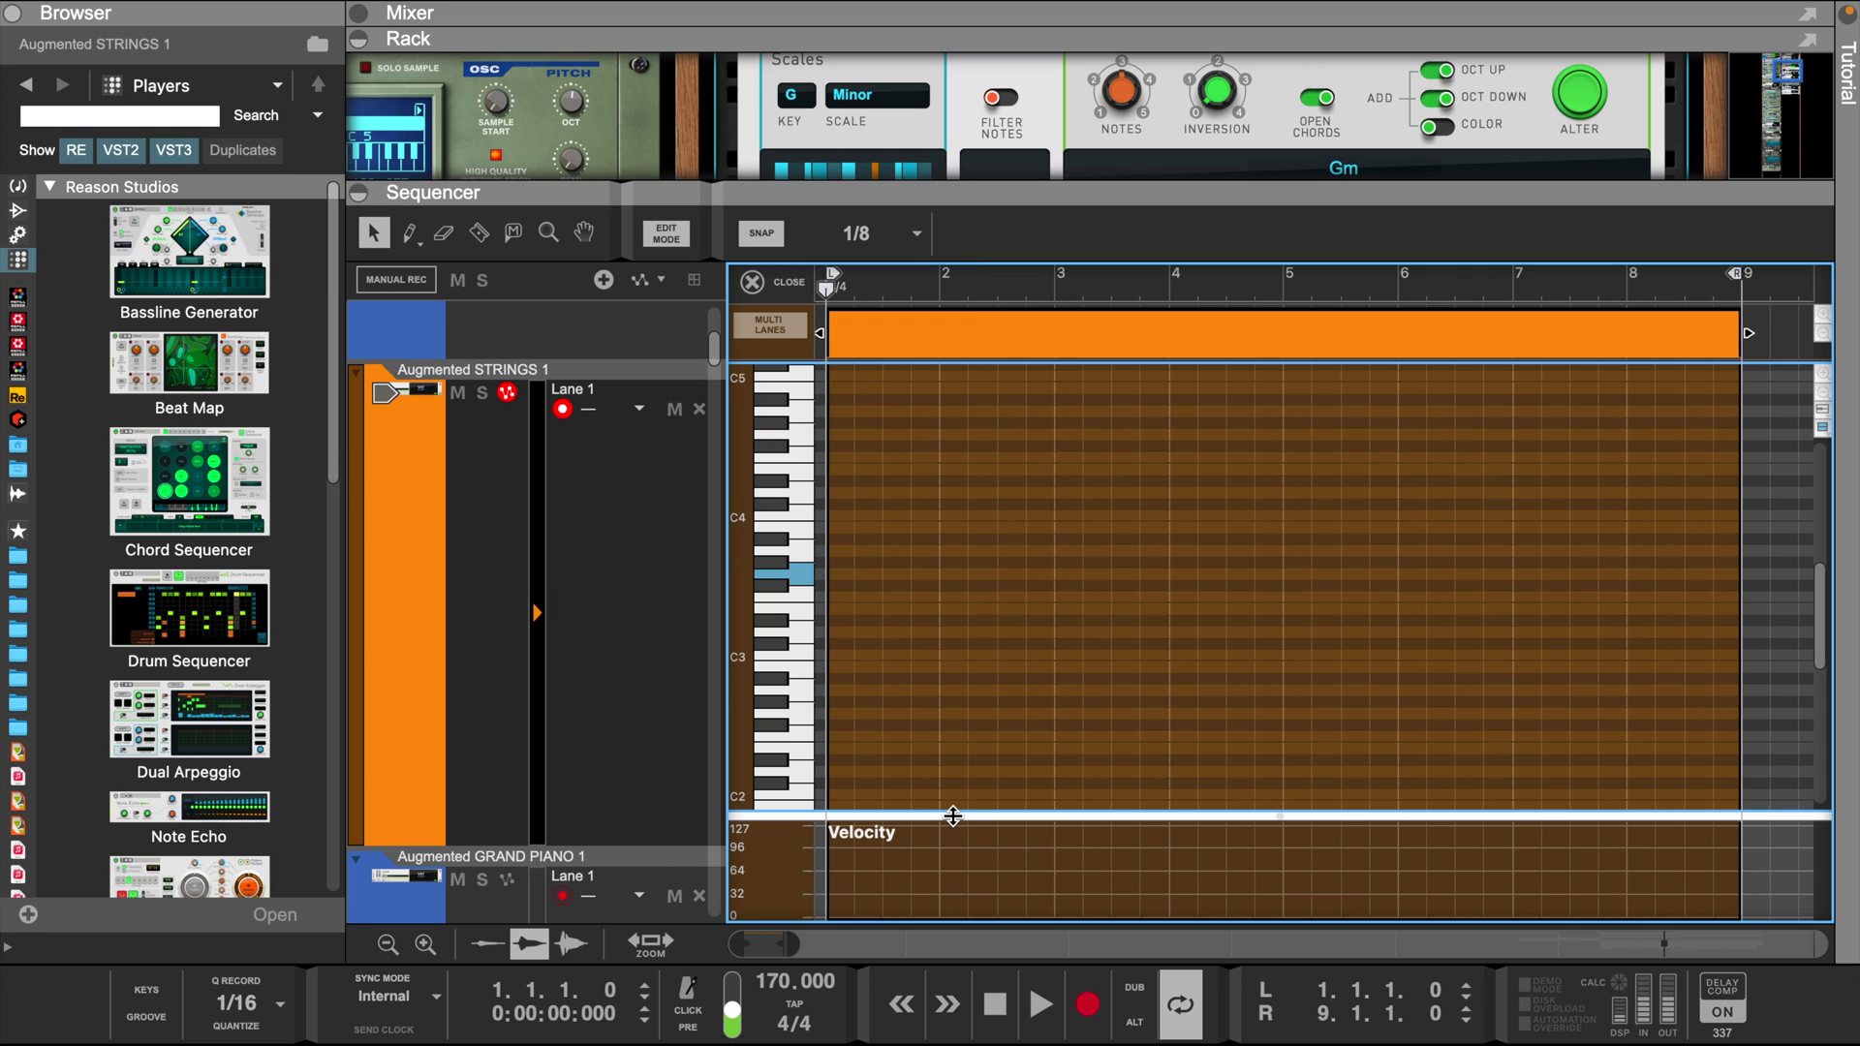
left_click_drag(954, 817, 974, 896)
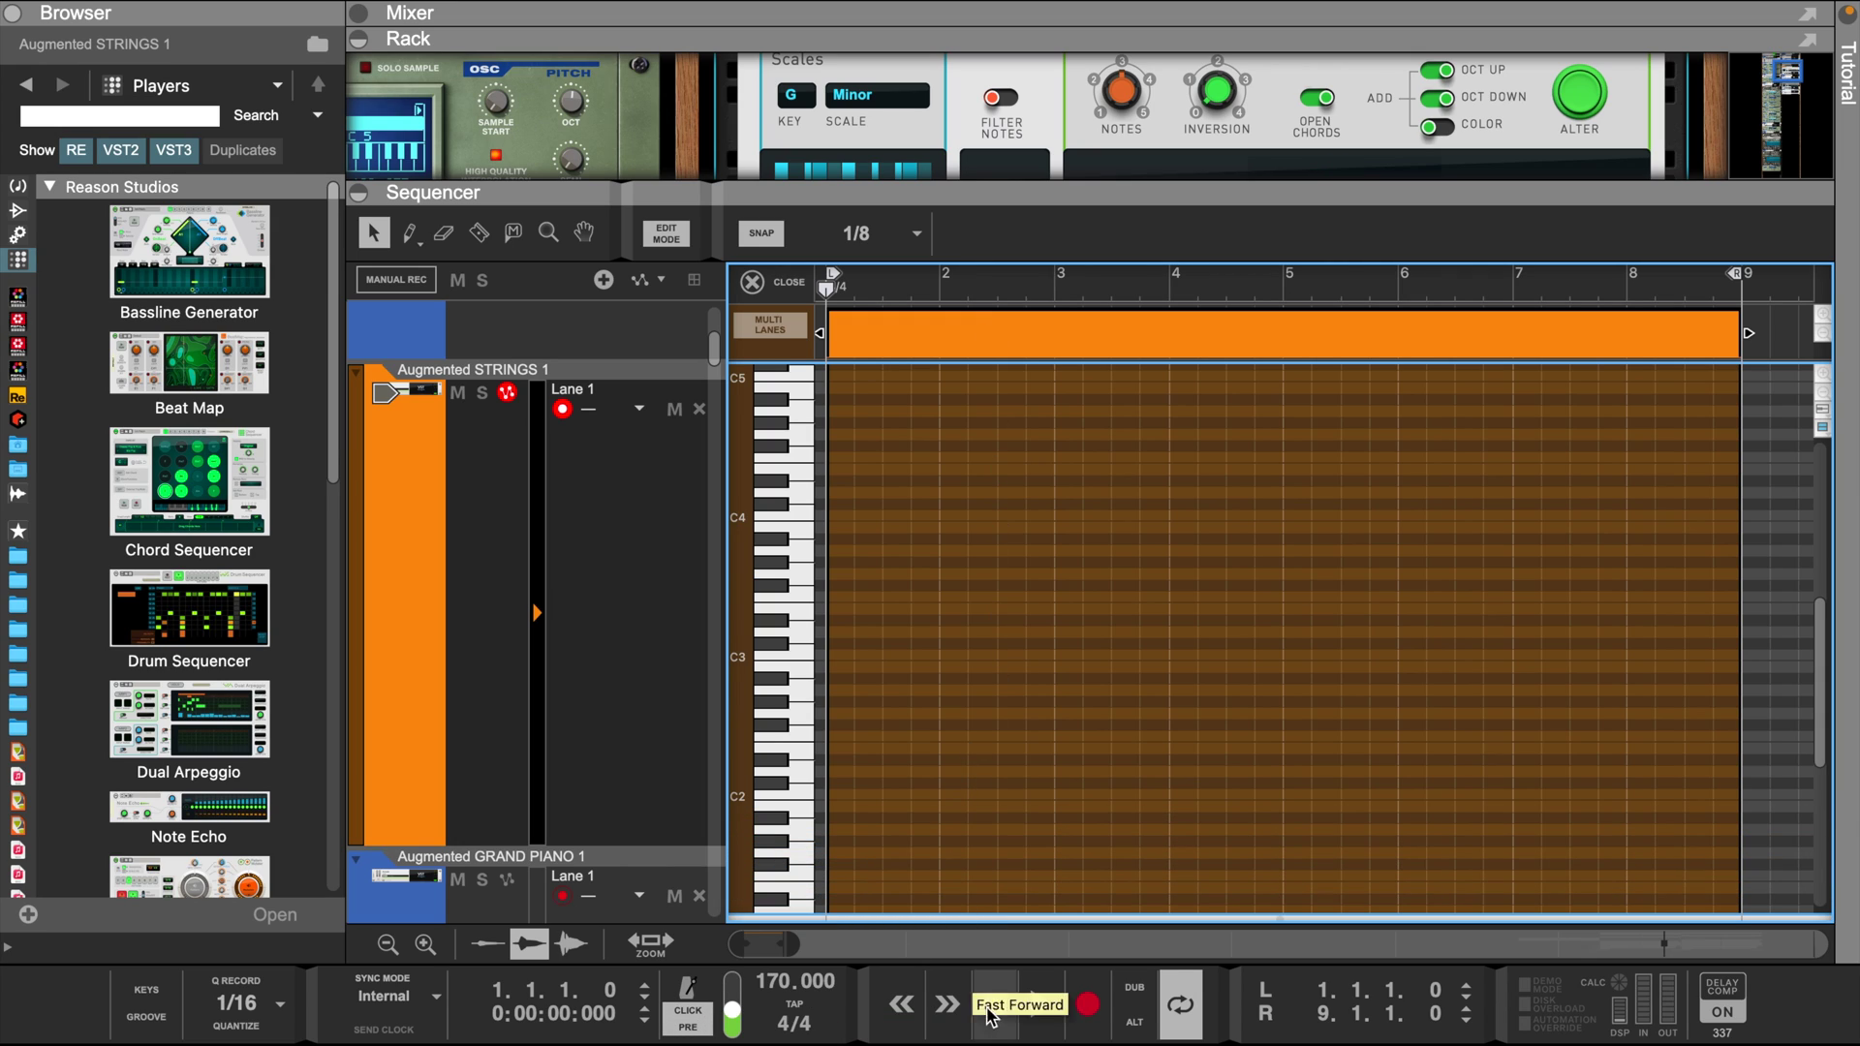
- Record a G minor chord and then a D minor chord on the strings, moving the D minor start to bar 5
left_click(1087, 1007)
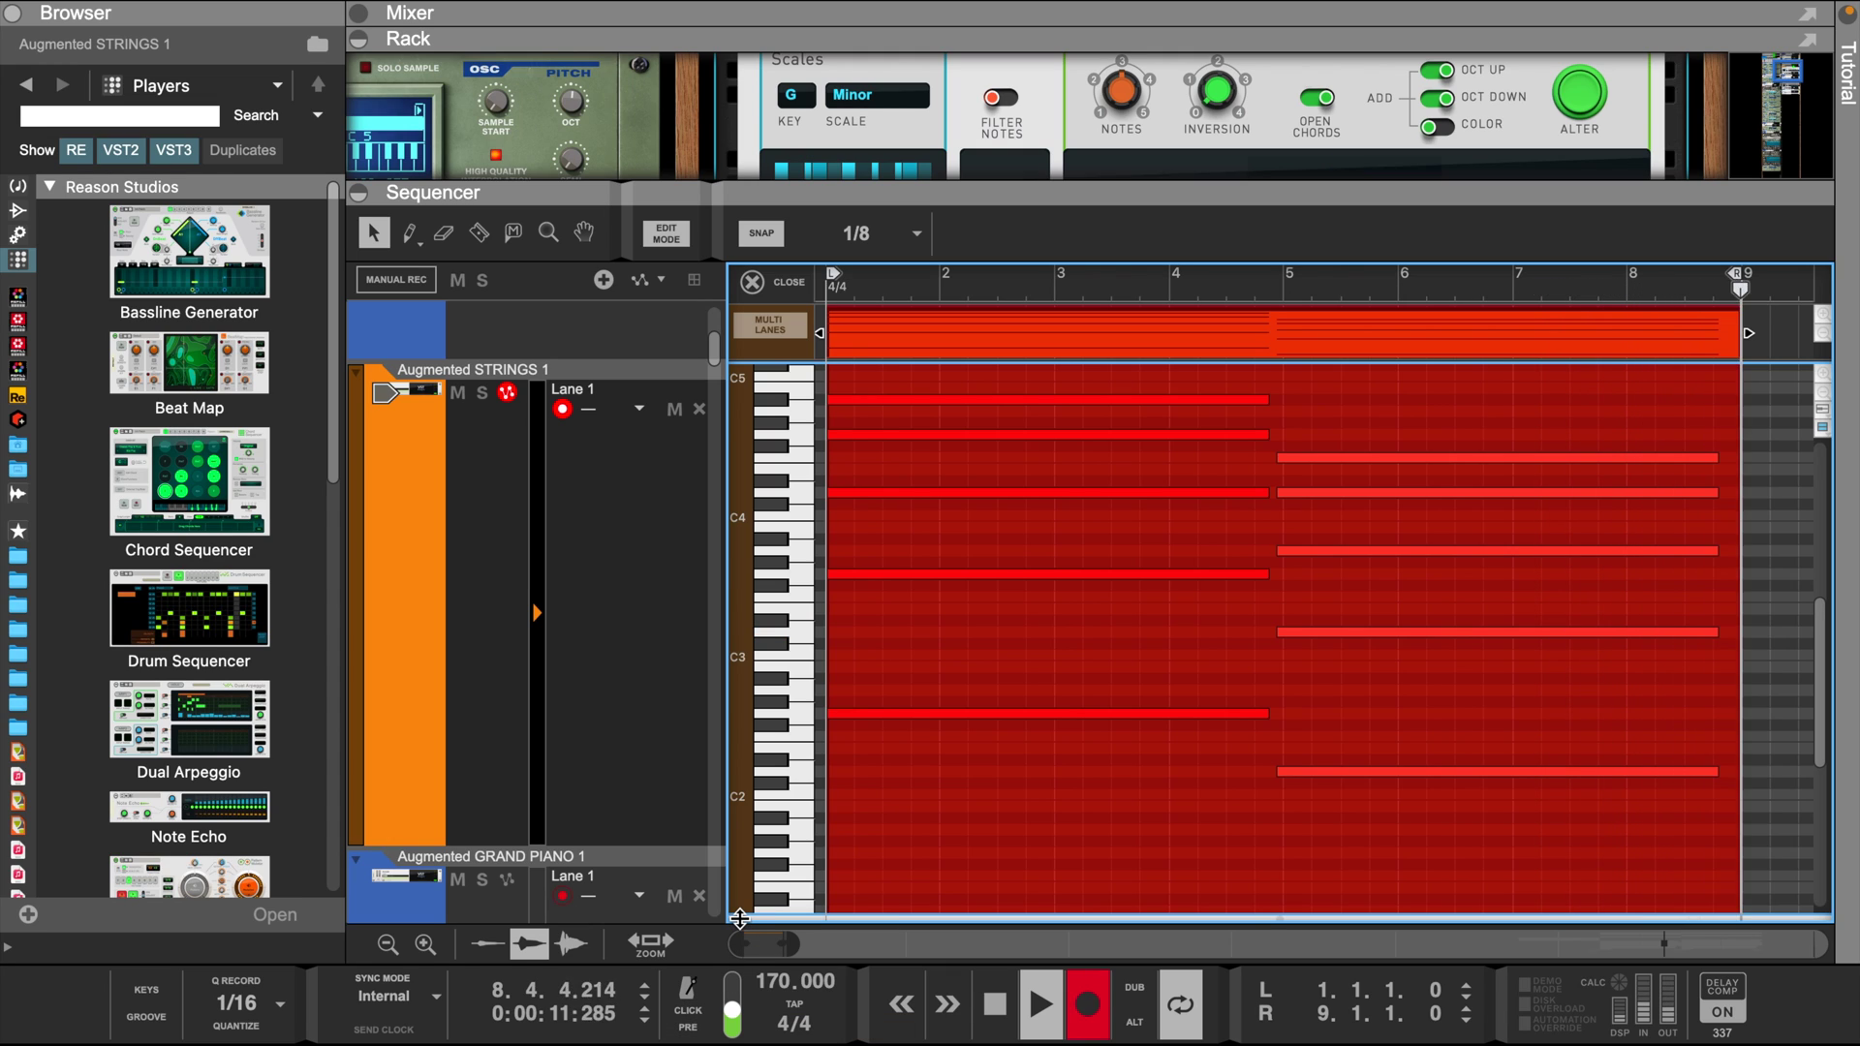
left_click_drag(1337, 404, 1293, 896)
left_click_drag(1271, 746, 1279, 748)
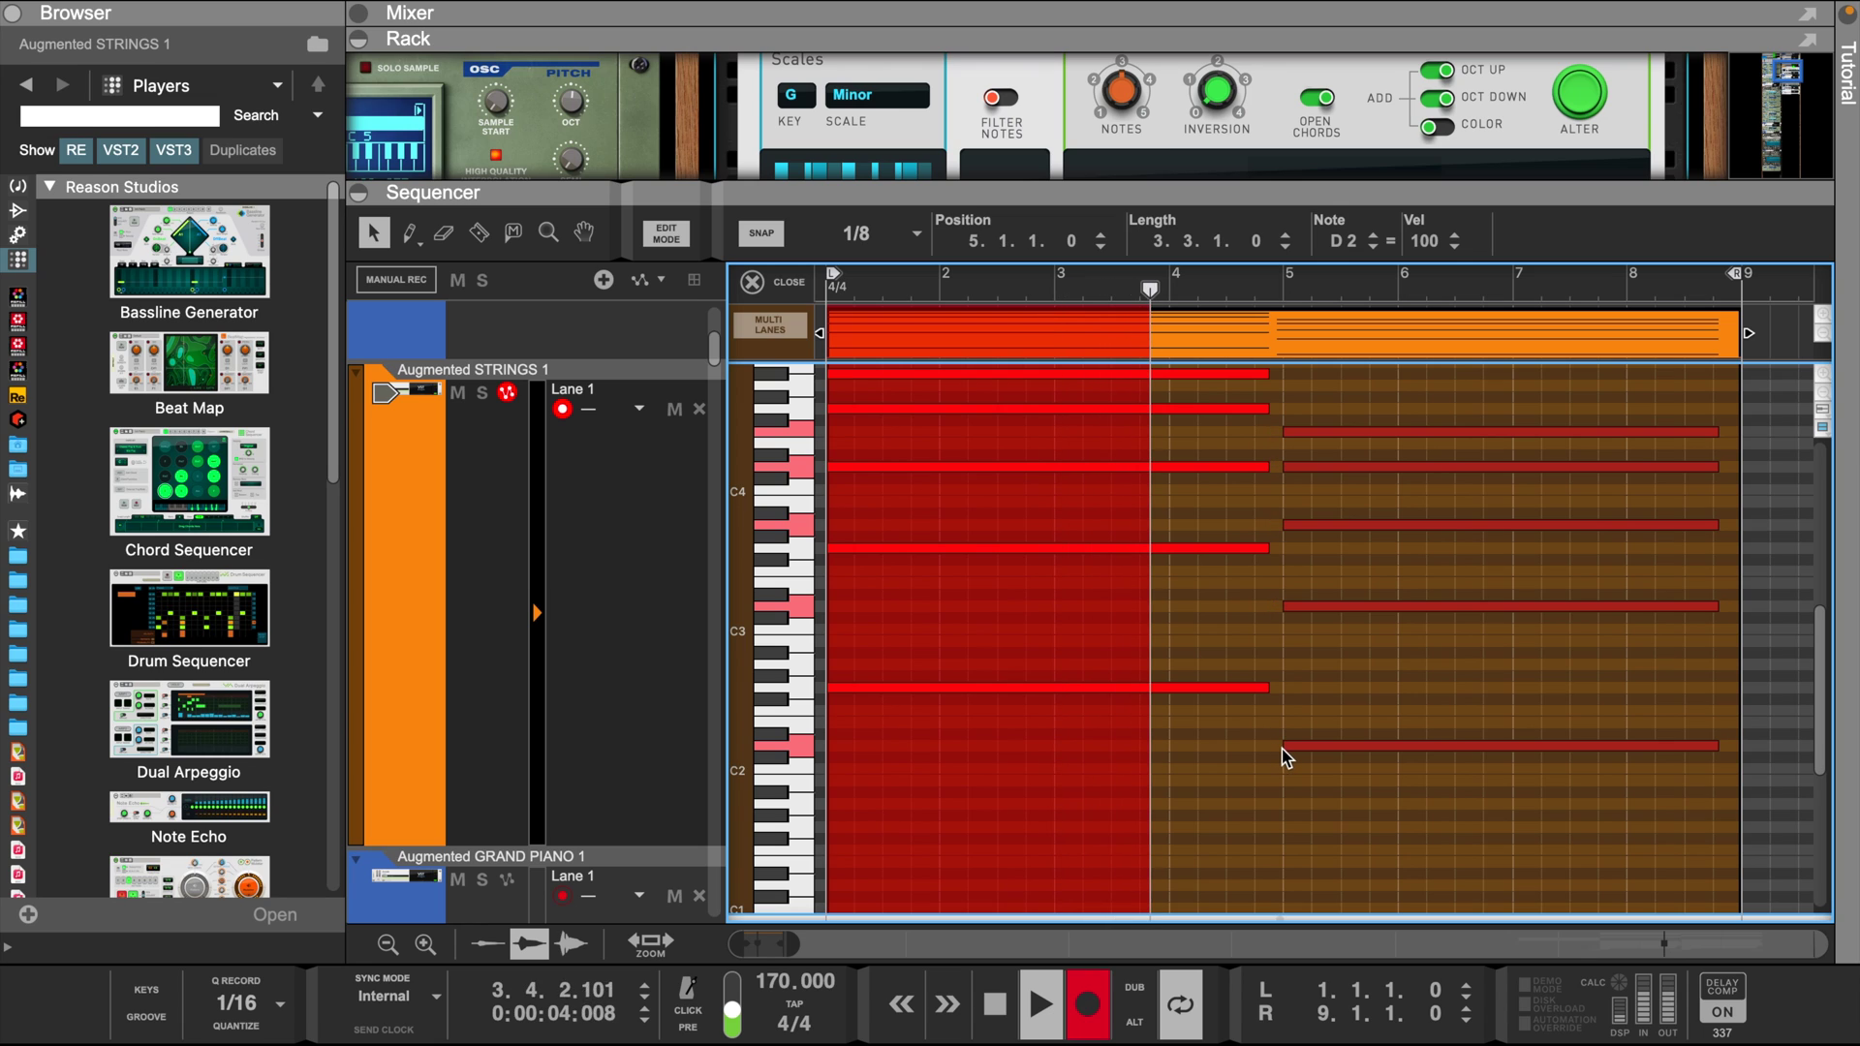
scroll(1254, 760, "up", 2)
left_click(1087, 1002)
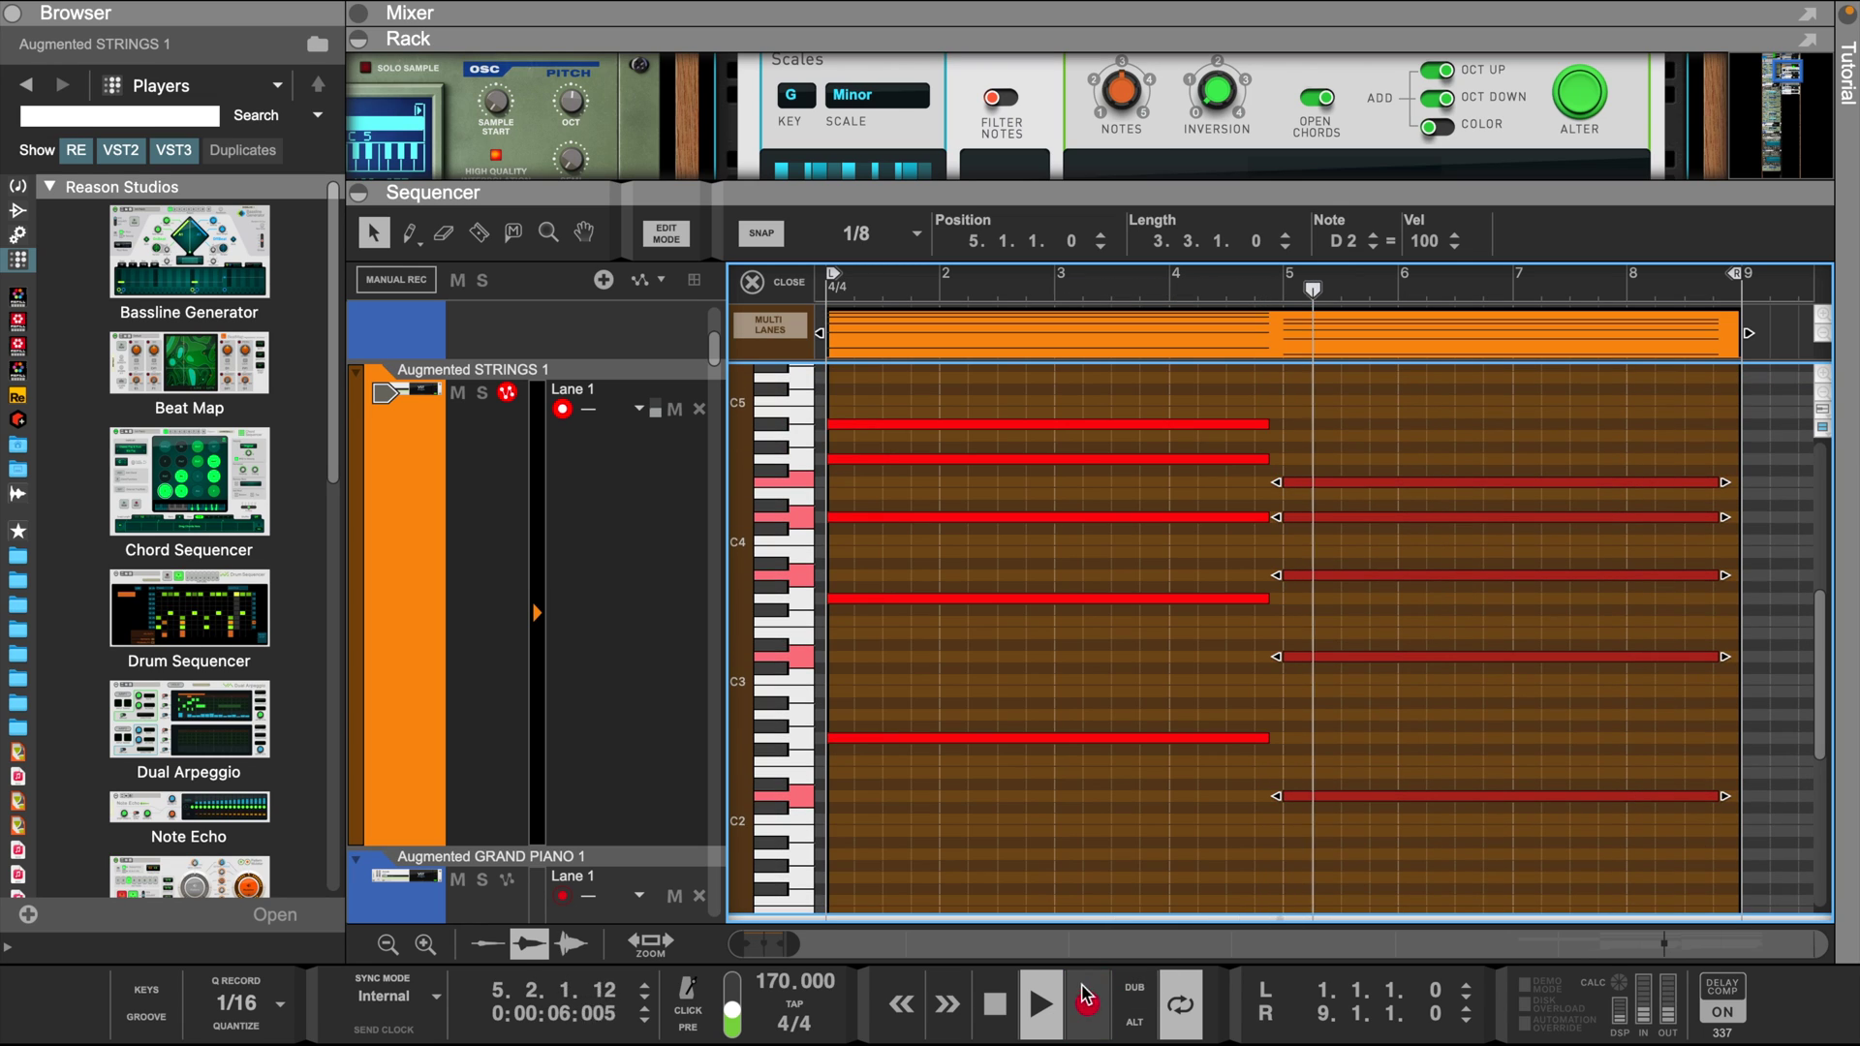
- Show the strings' insert FX, open the UADx Verve plugin and take it out of bypass
left_click_drag(1226, 192, 1232, 388)
scroll(1201, 307, "up", 5)
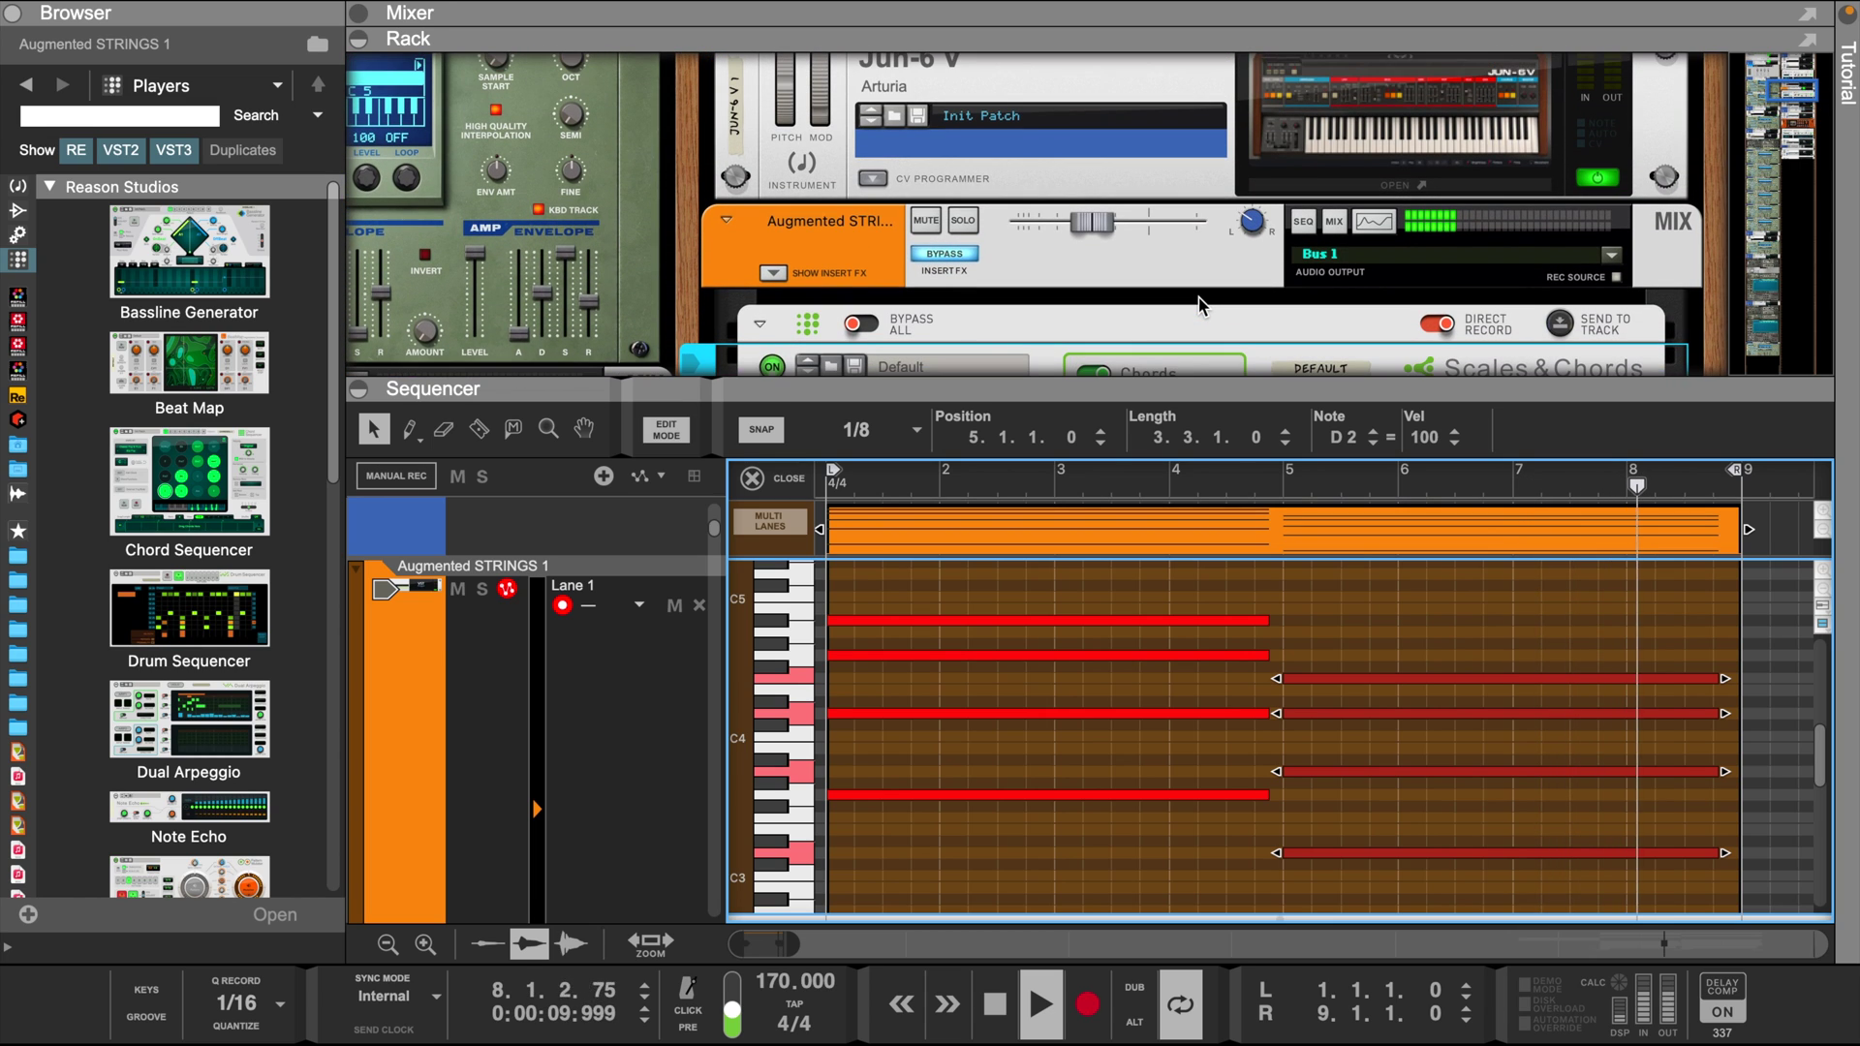
left_click(773, 274)
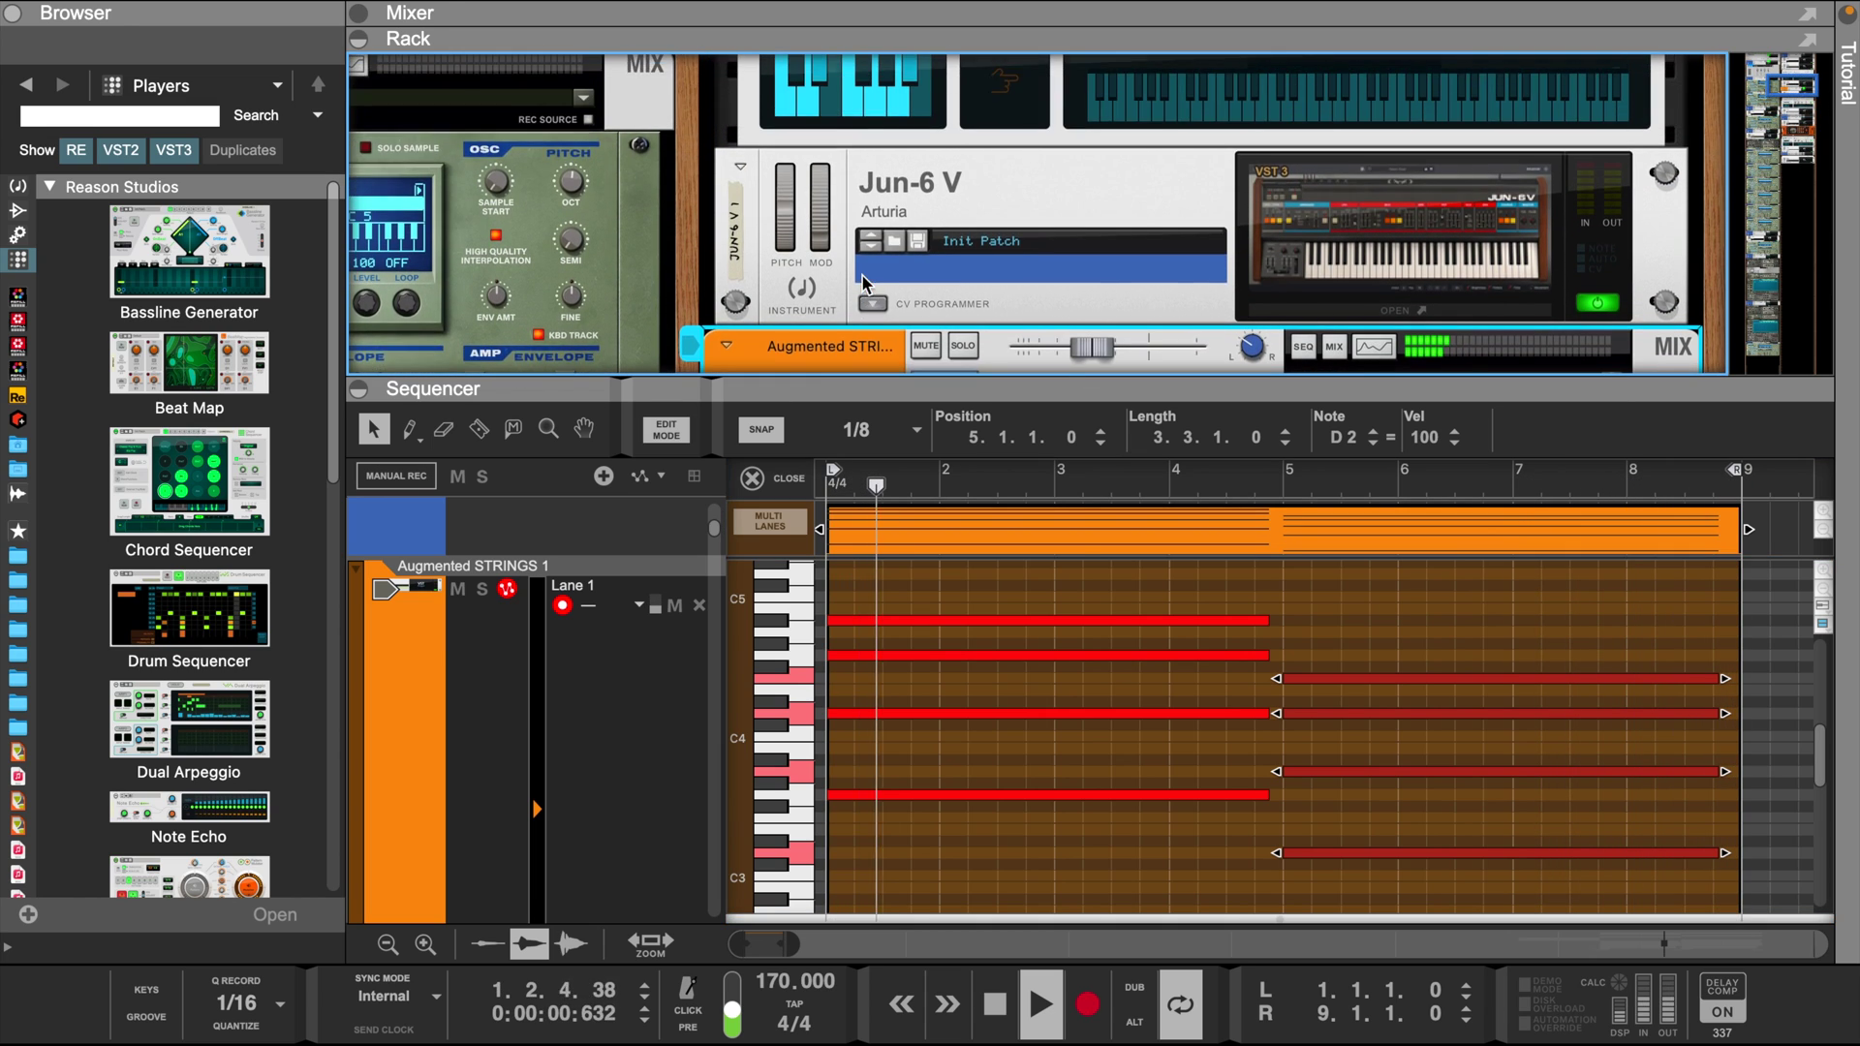
scroll(862, 273, "down", 3)
scroll(864, 284, "down", 1)
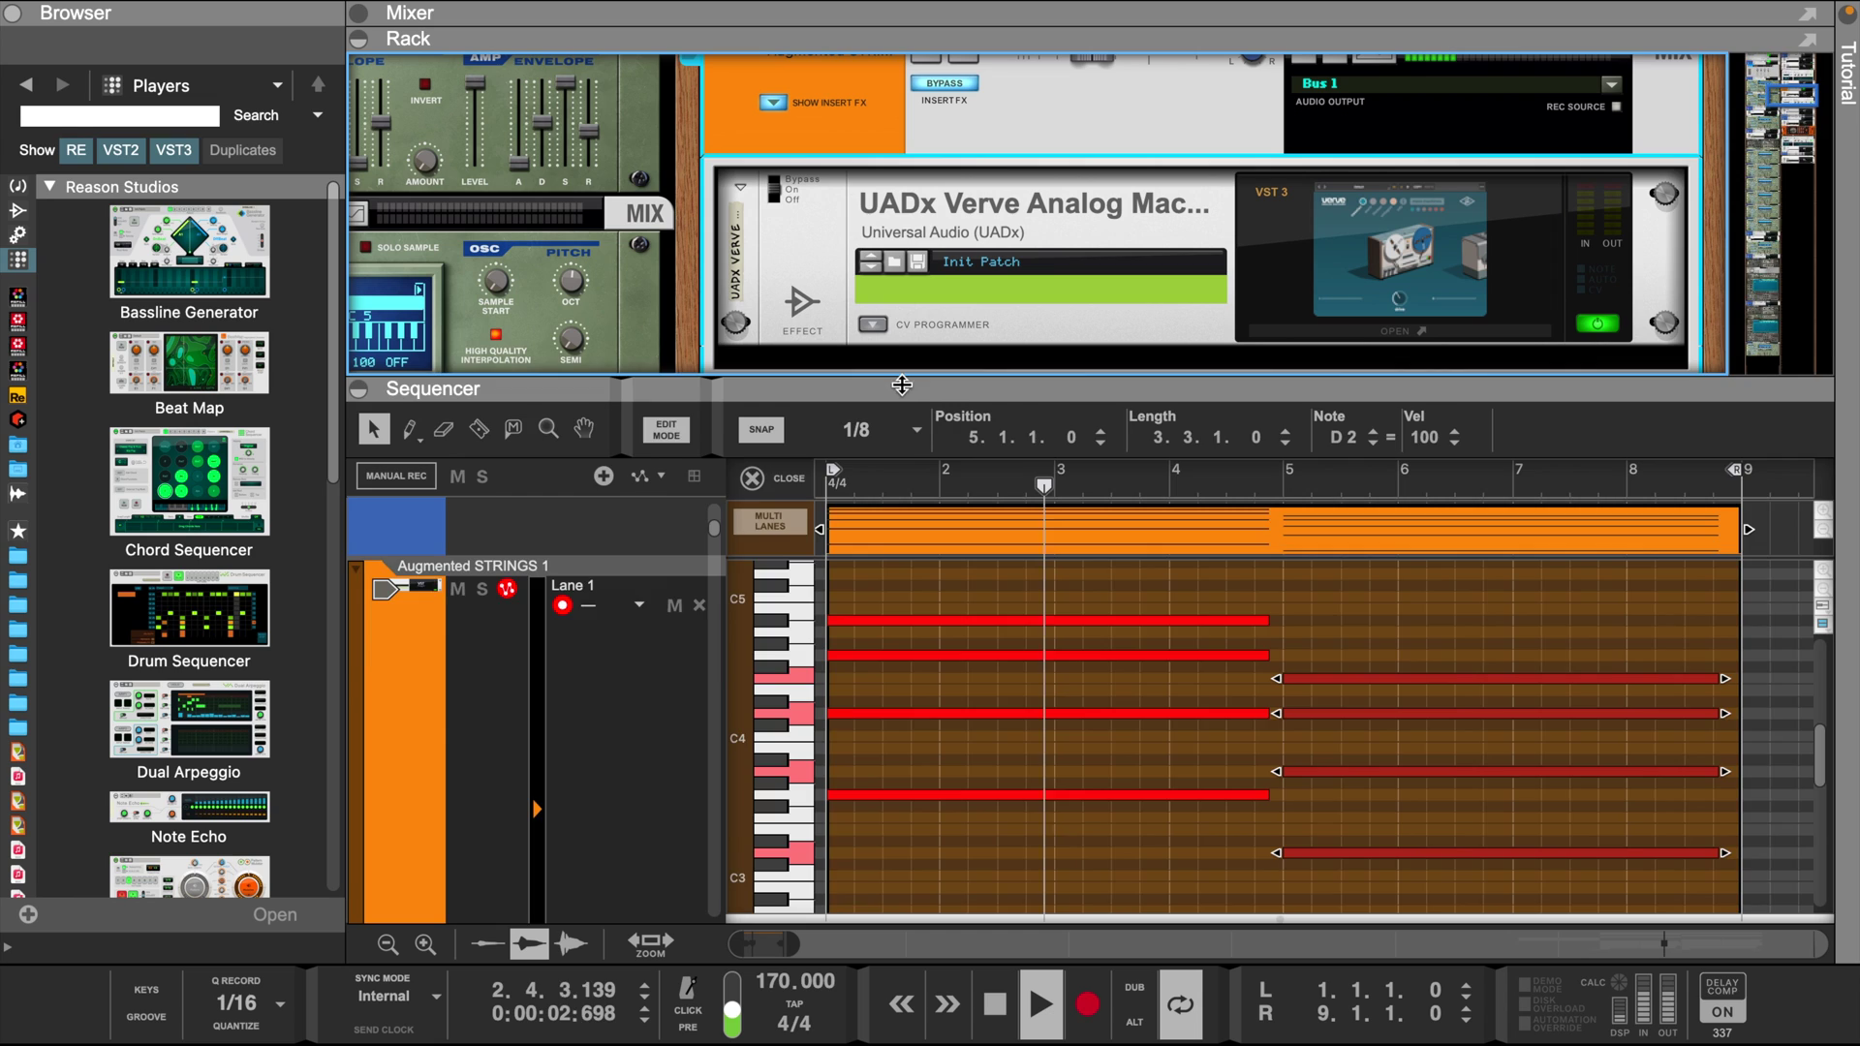
left_click_drag(902, 382, 915, 542)
left_click(1409, 296)
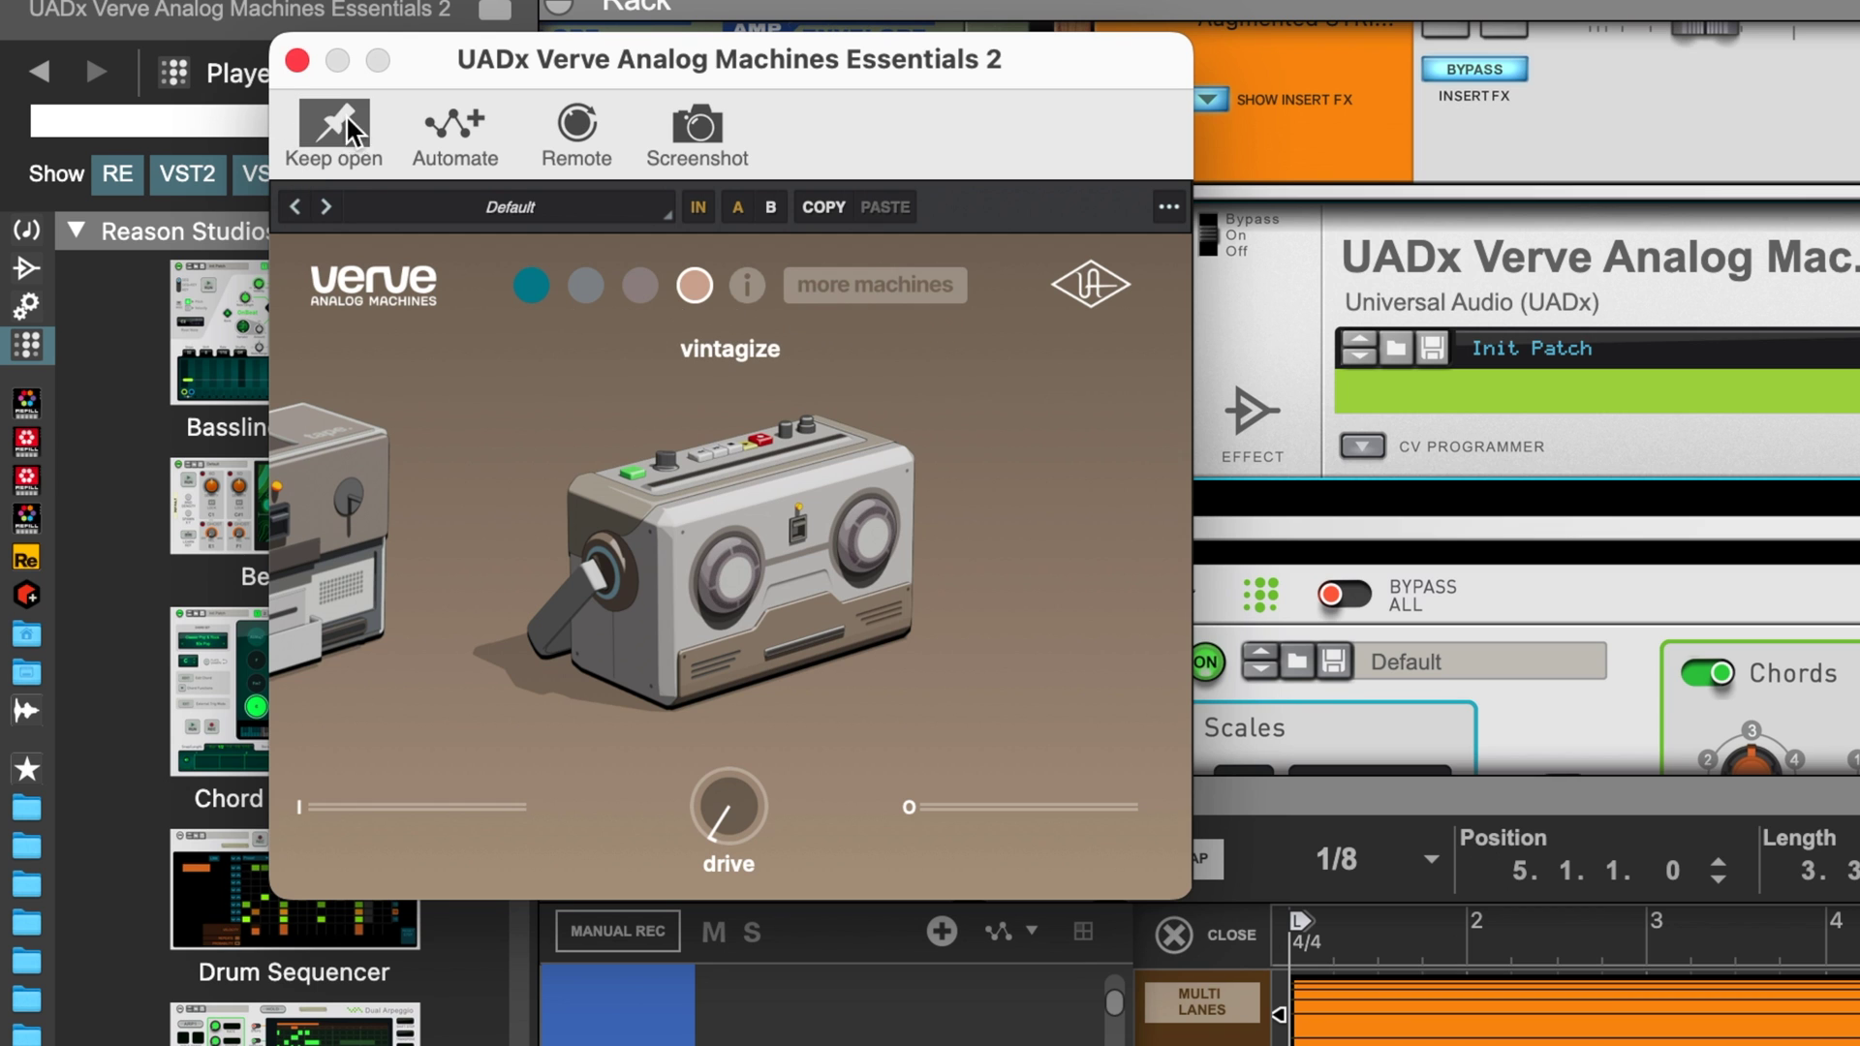
left_click_drag(789, 77, 855, 82)
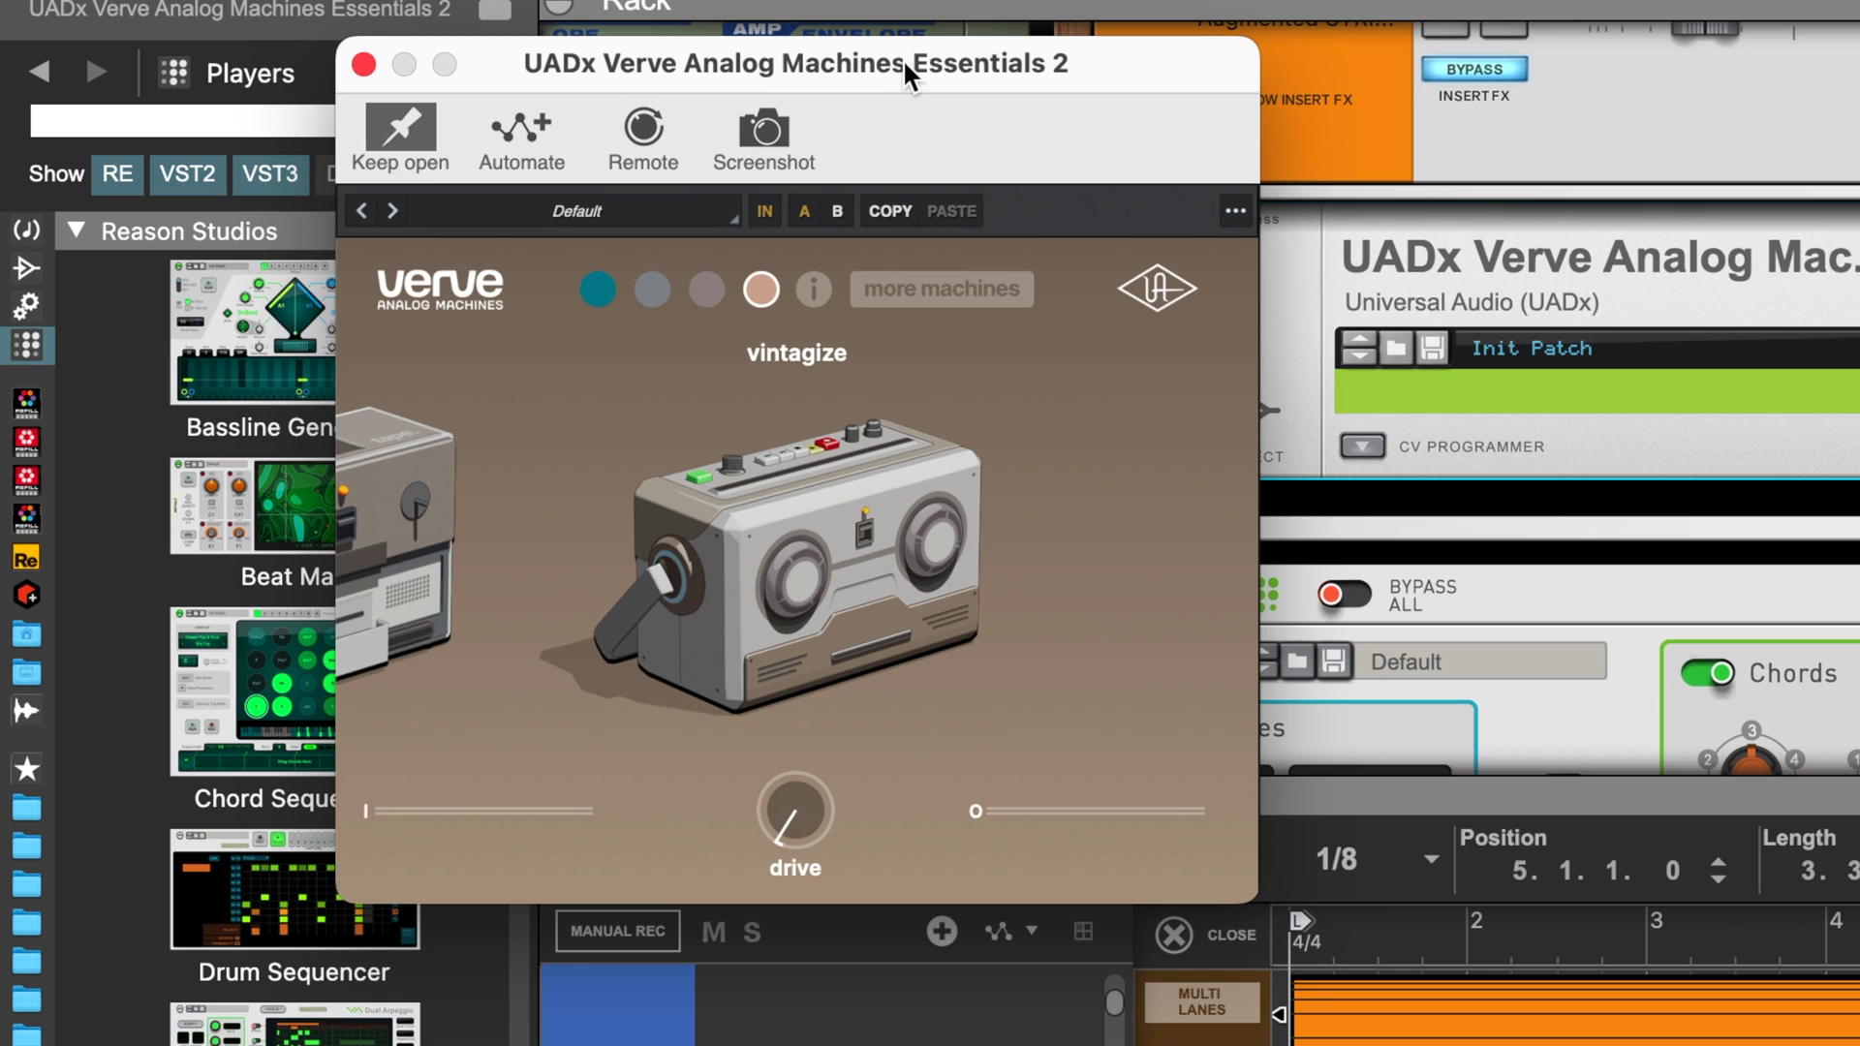
left_click(1484, 66)
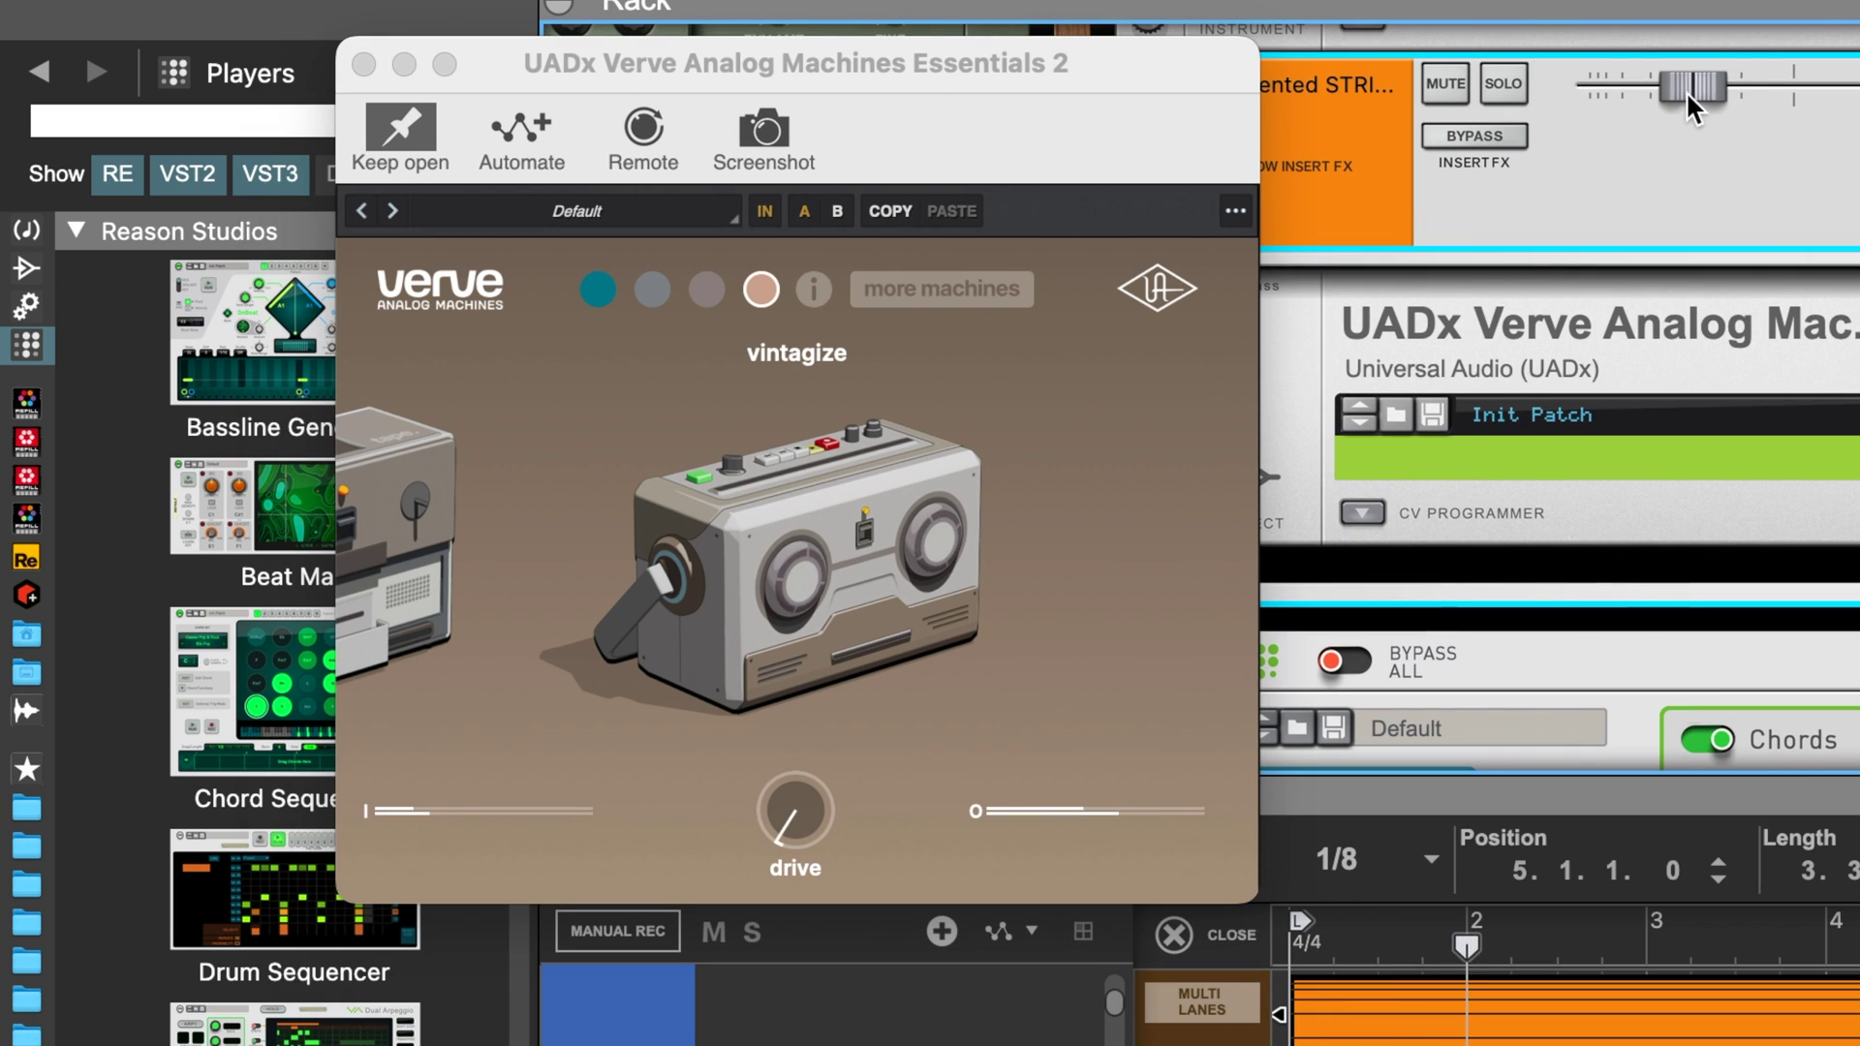
- Audition the sweeten, warm and thicken tape machines, then choose vintagize with Drive at 23.0
left_click(602, 293)
left_click(602, 294)
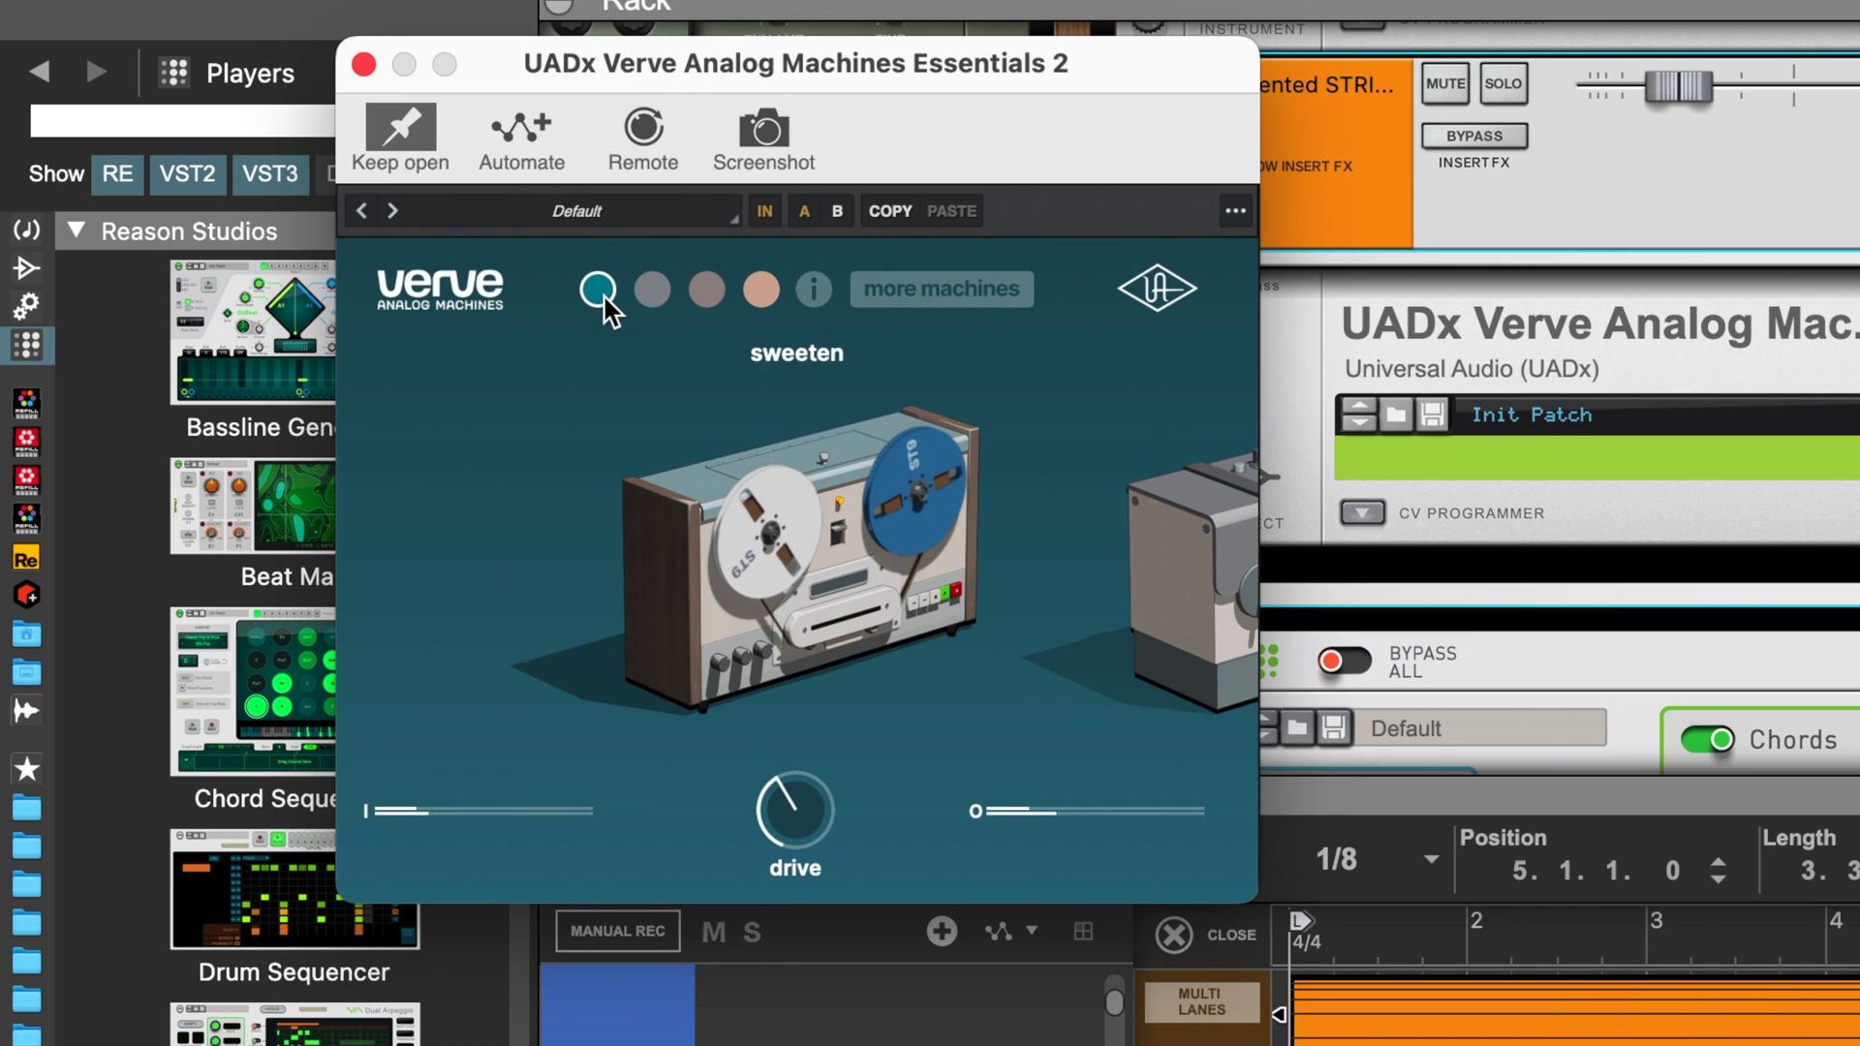
left_click(658, 287)
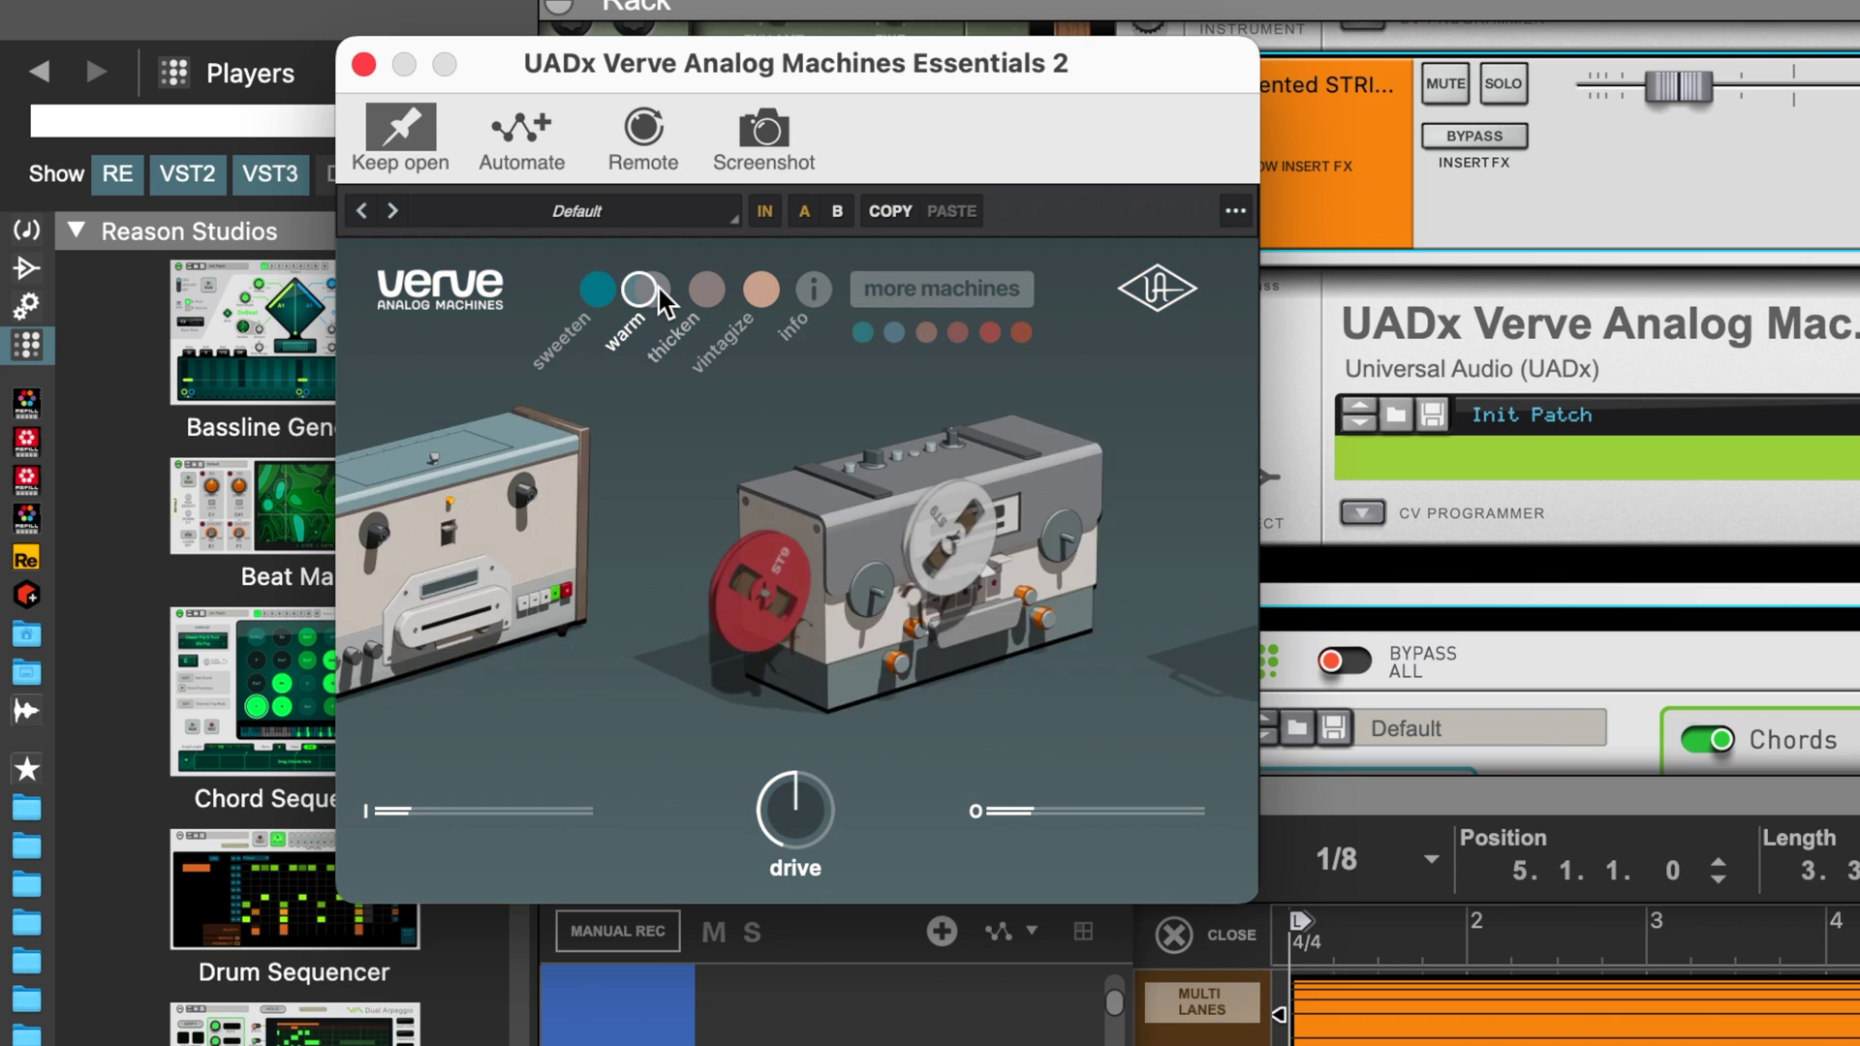
left_click(708, 291)
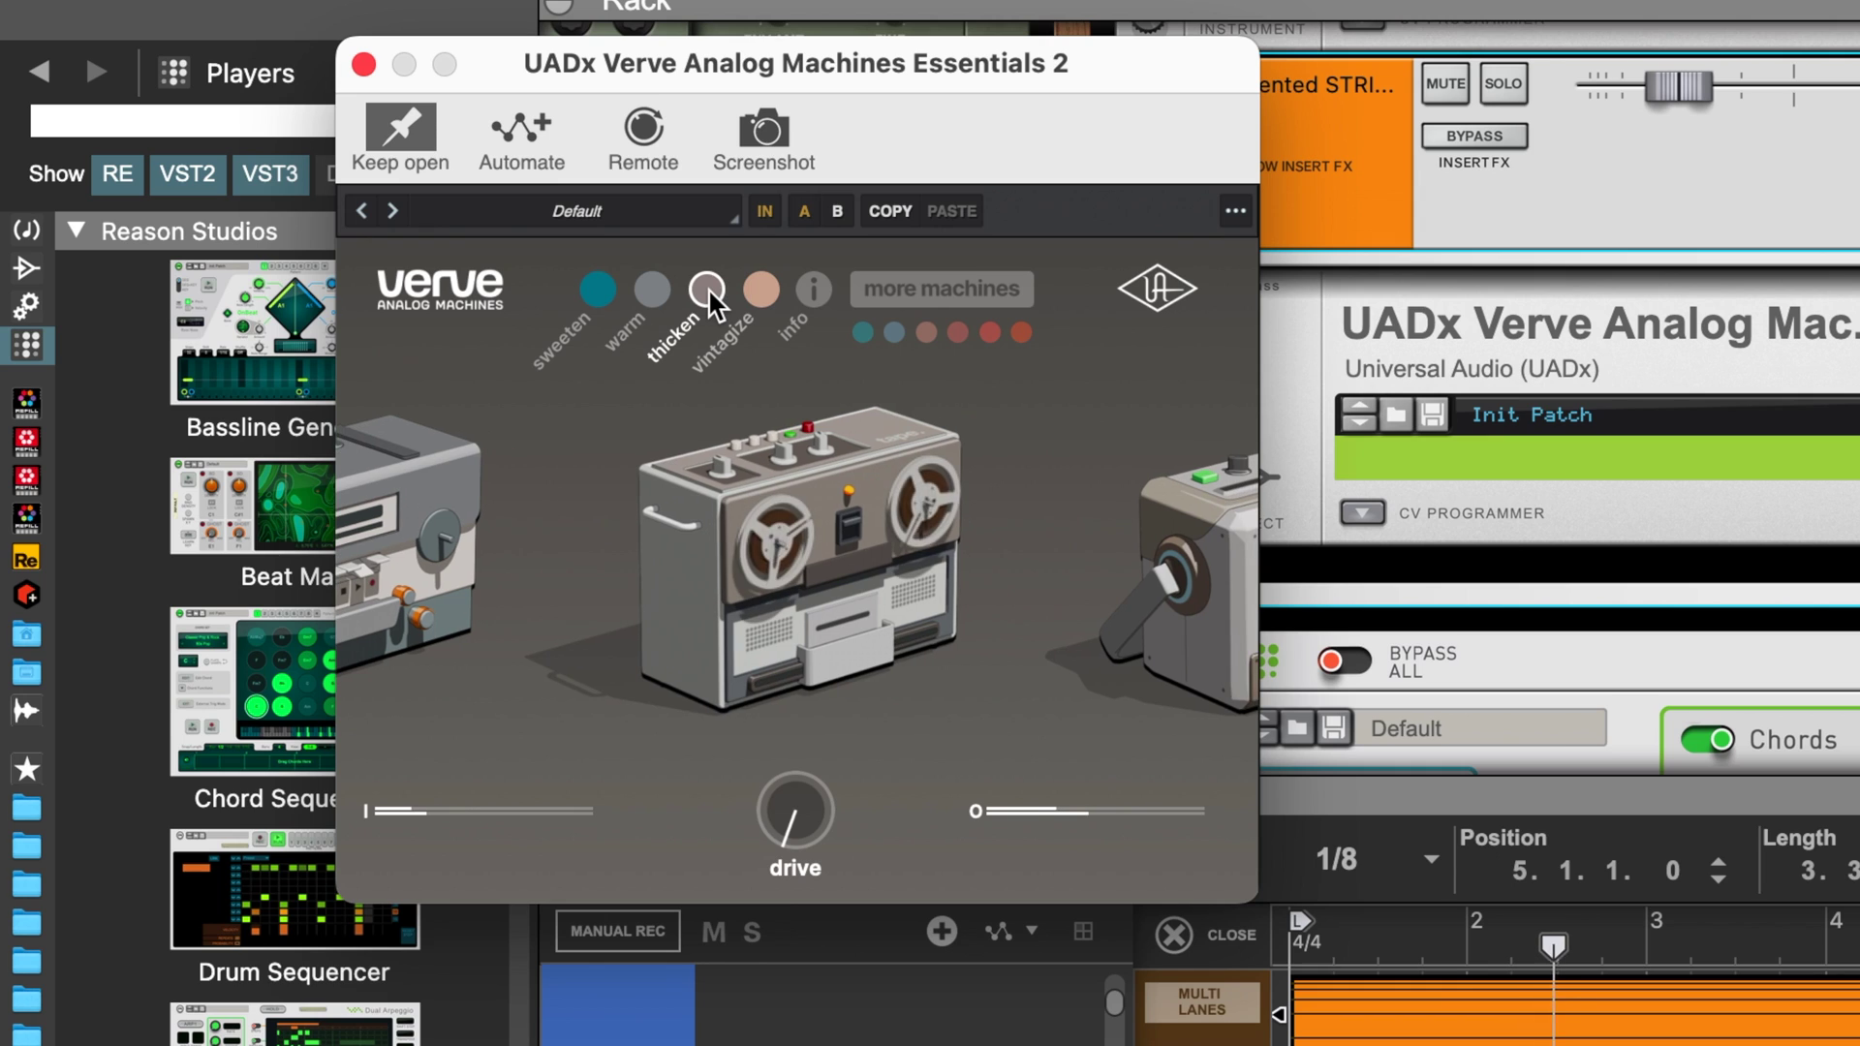
left_click(761, 289)
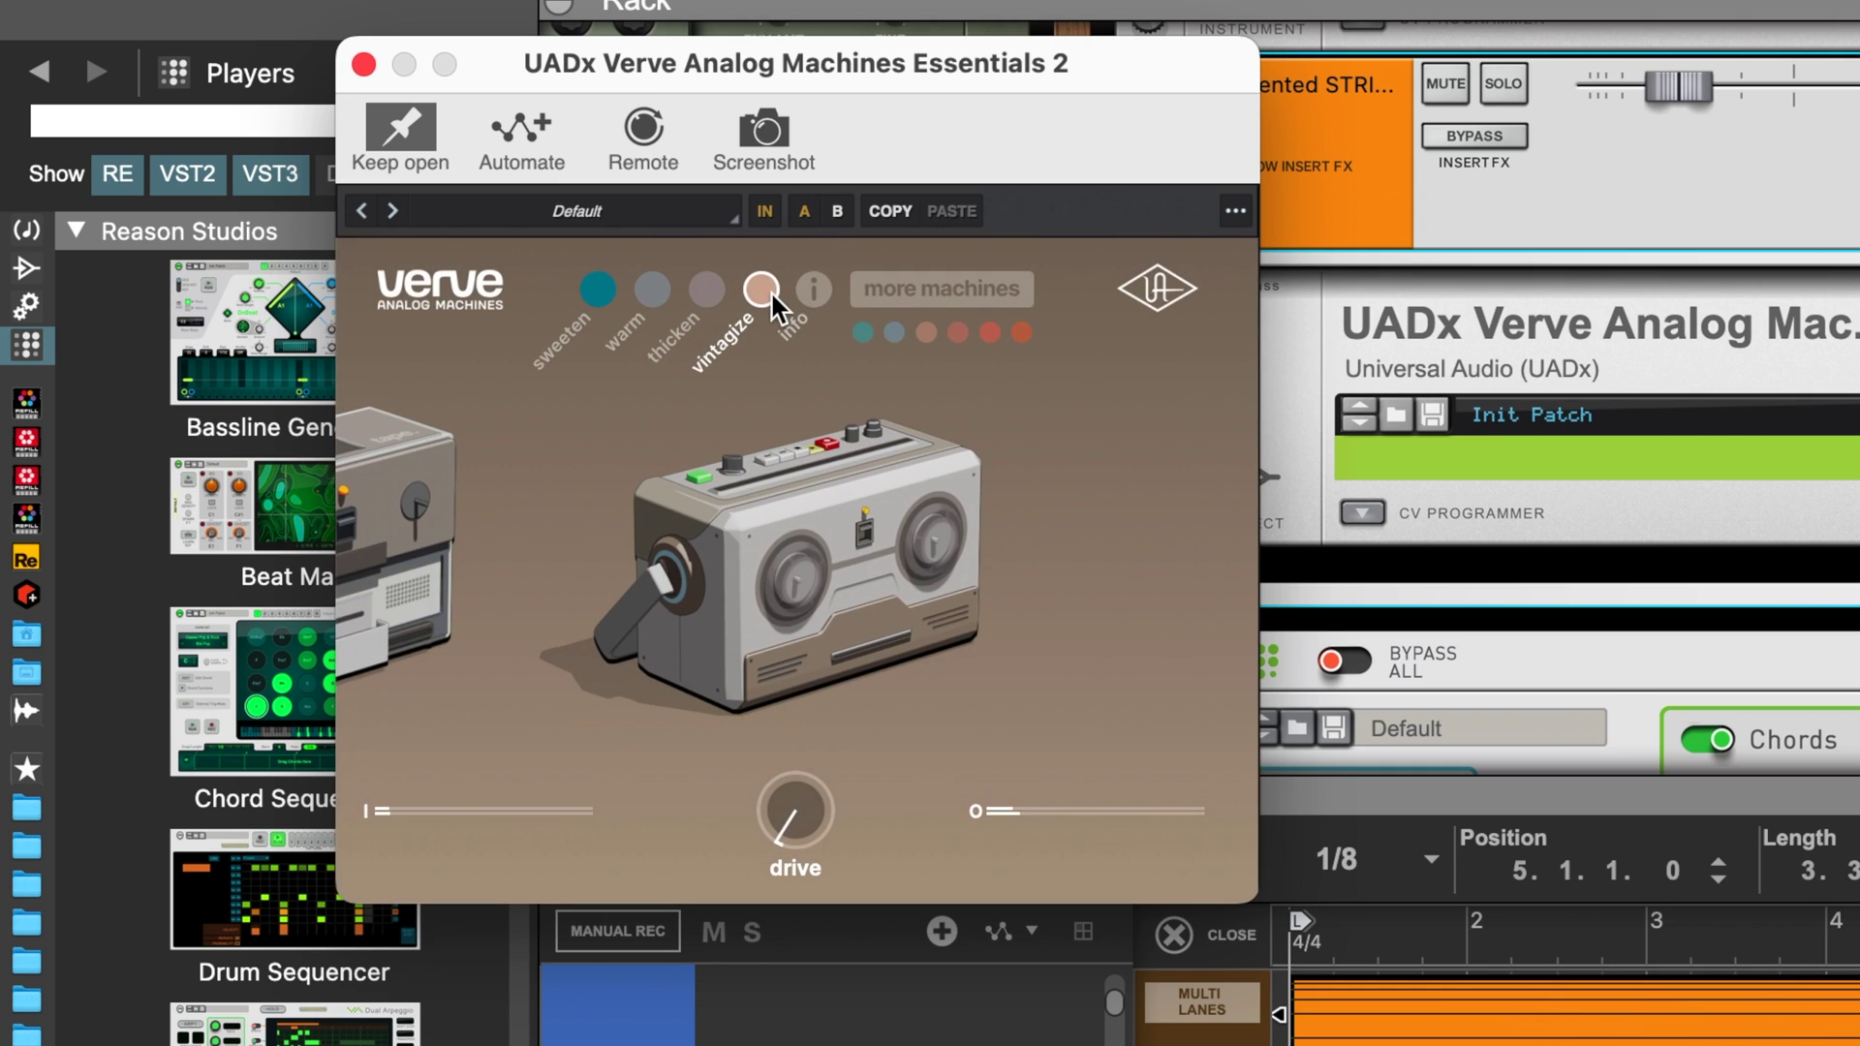
mouse_move(812, 810)
left_mouse_down()
mouse_move(818, 708)
mouse_move(830, 792)
left_mouse_up()
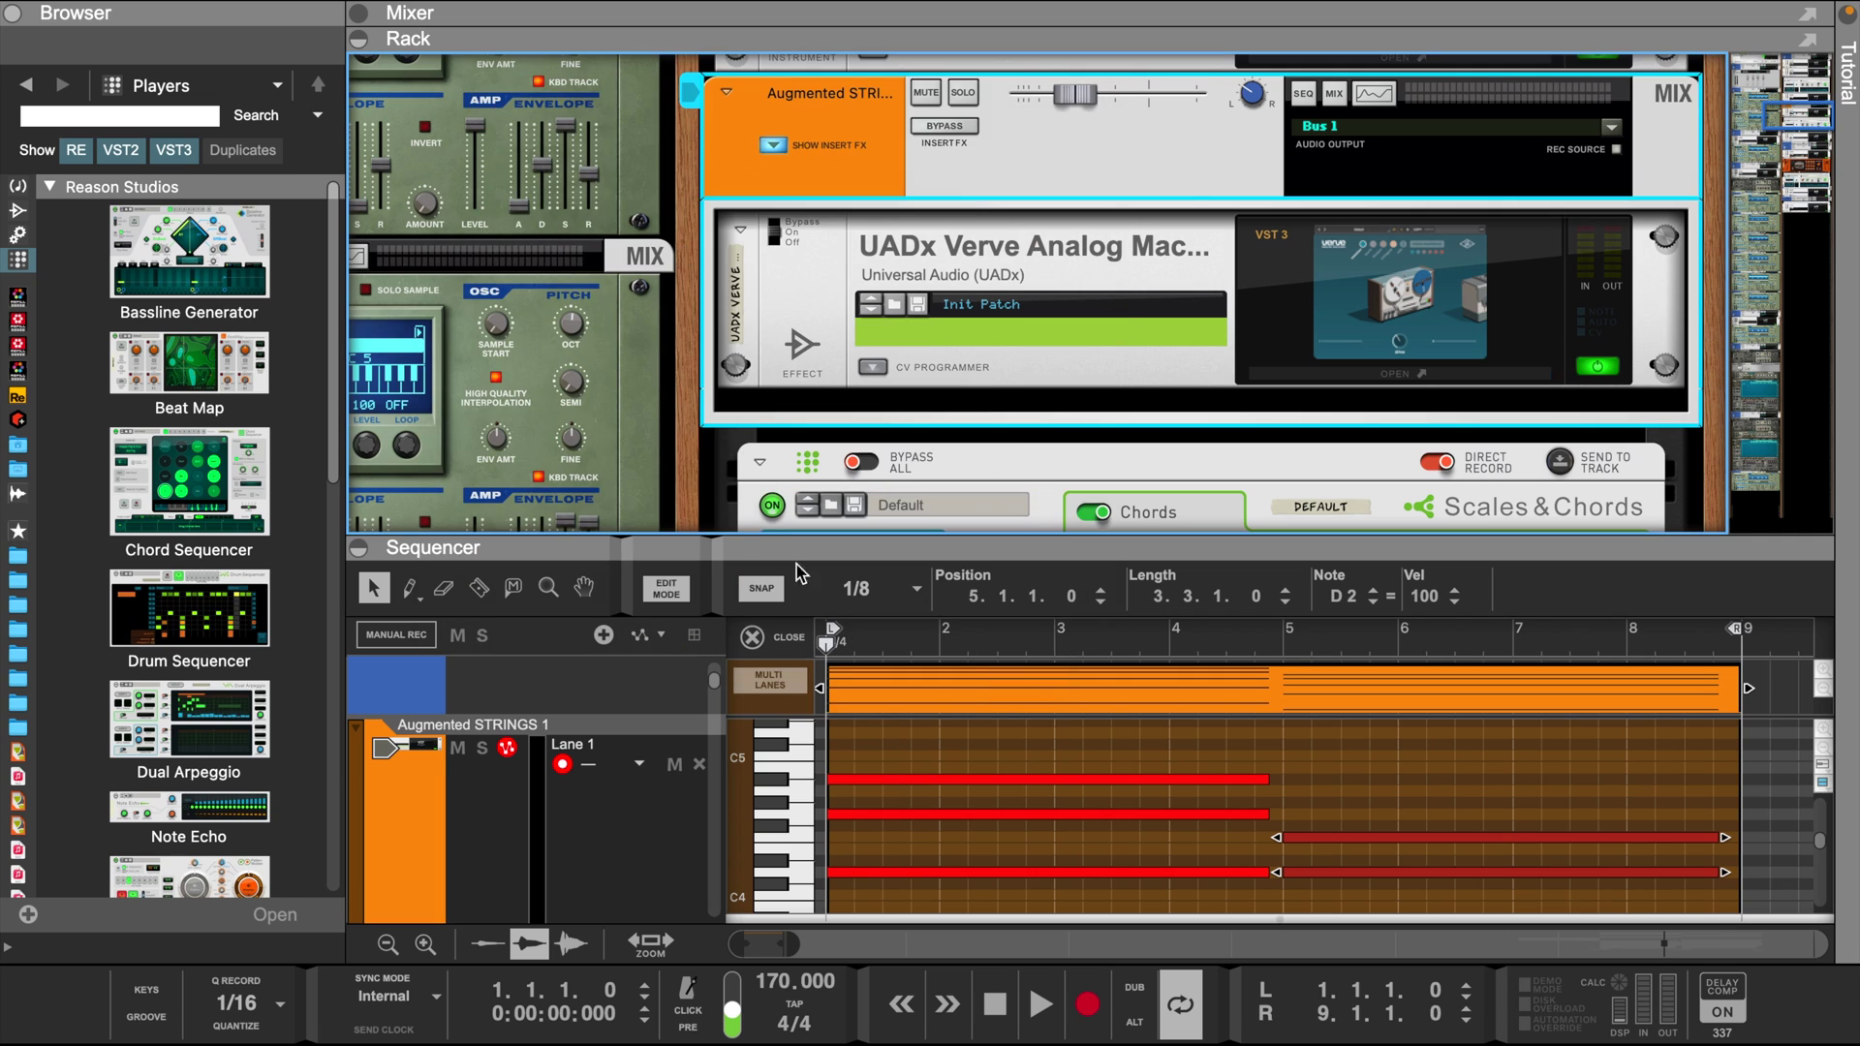
left_click_drag(840, 545, 802, 283)
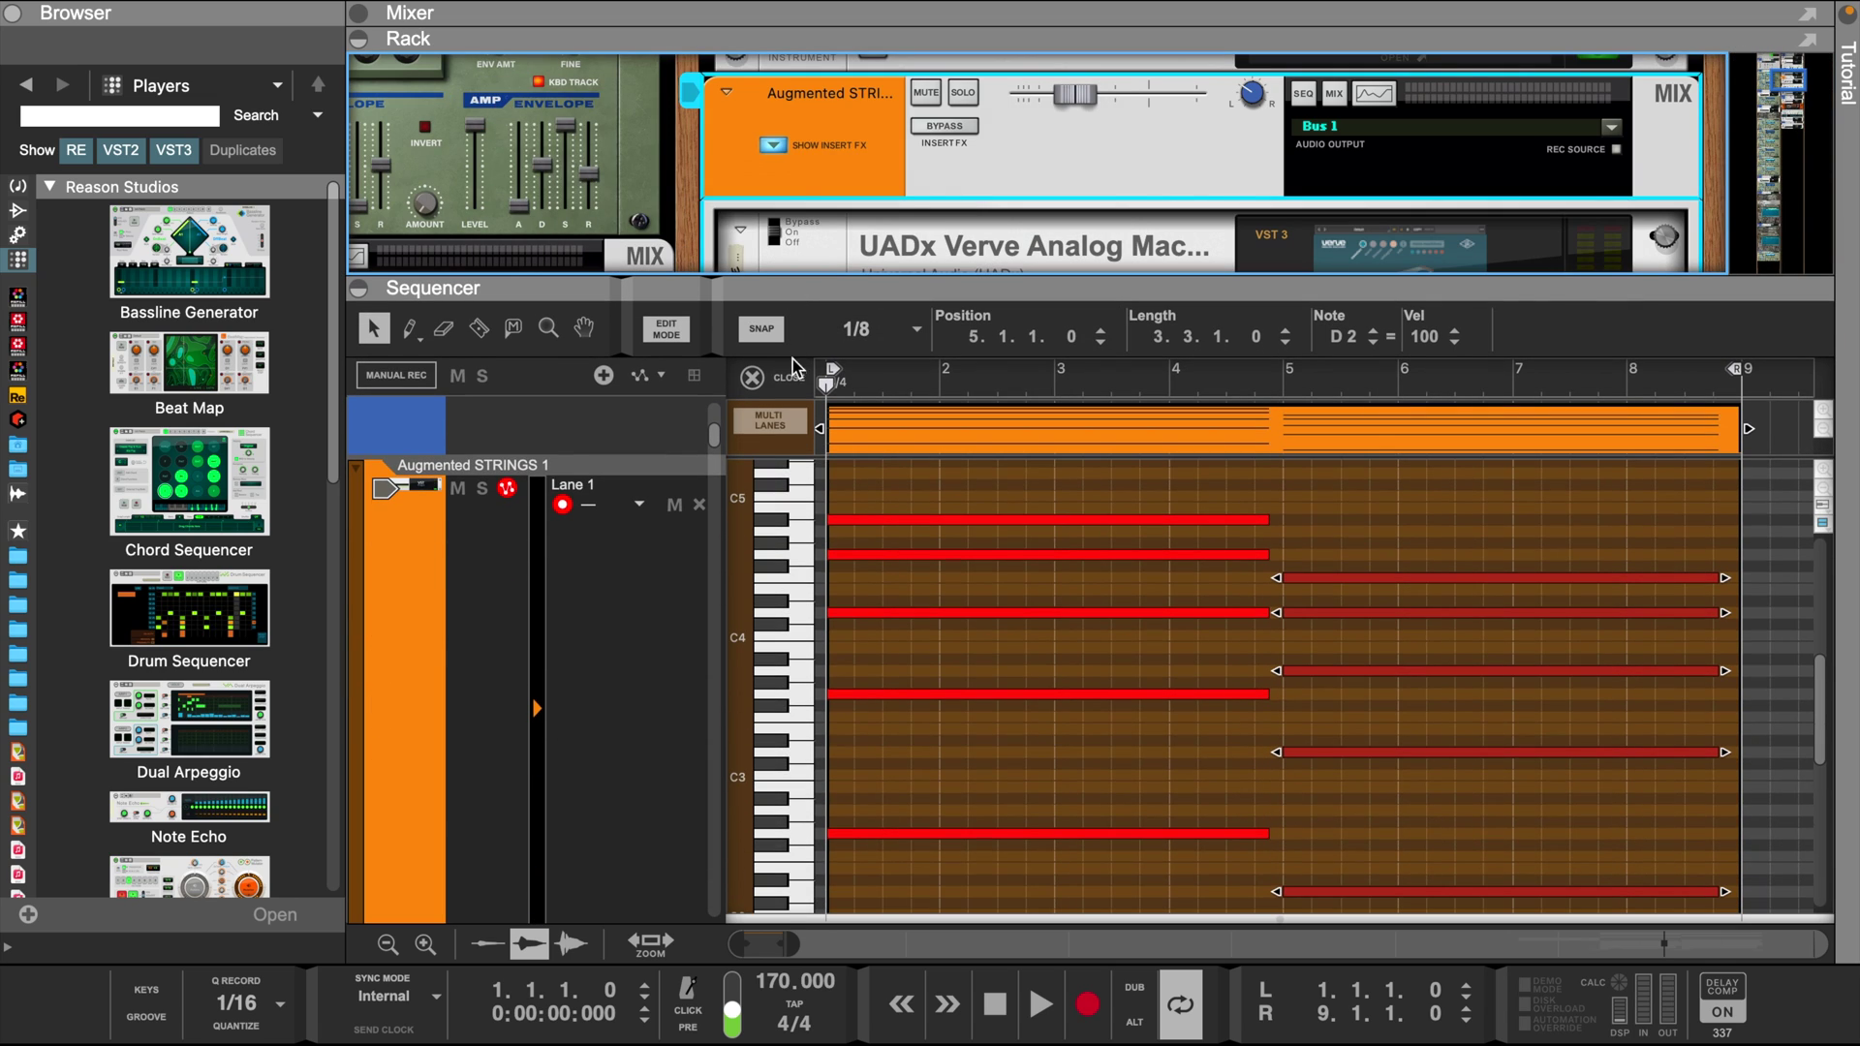
- Copy the strings clip onto the Augmented GRAND PIANO track, start playback and open its notes
left_click(787, 371)
left_click(401, 947)
scroll(668, 589, "down", 3)
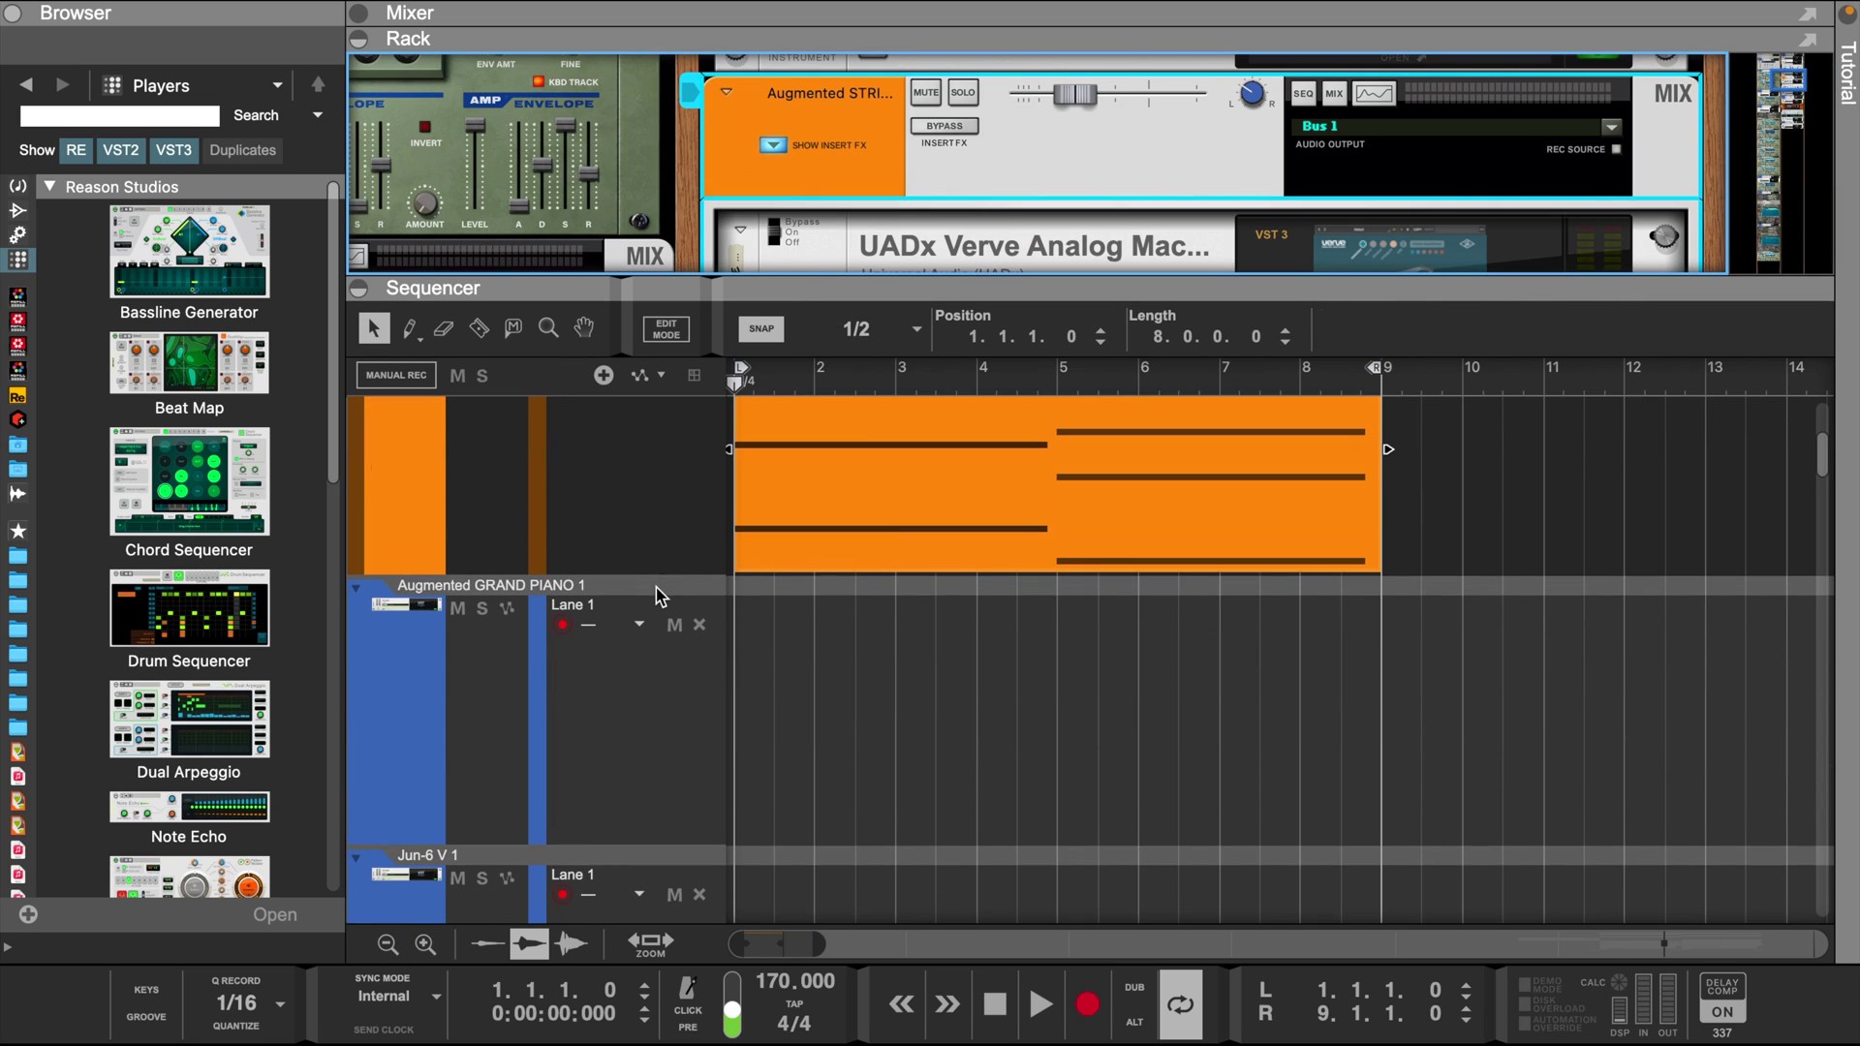
left_click_drag(887, 530, 865, 765)
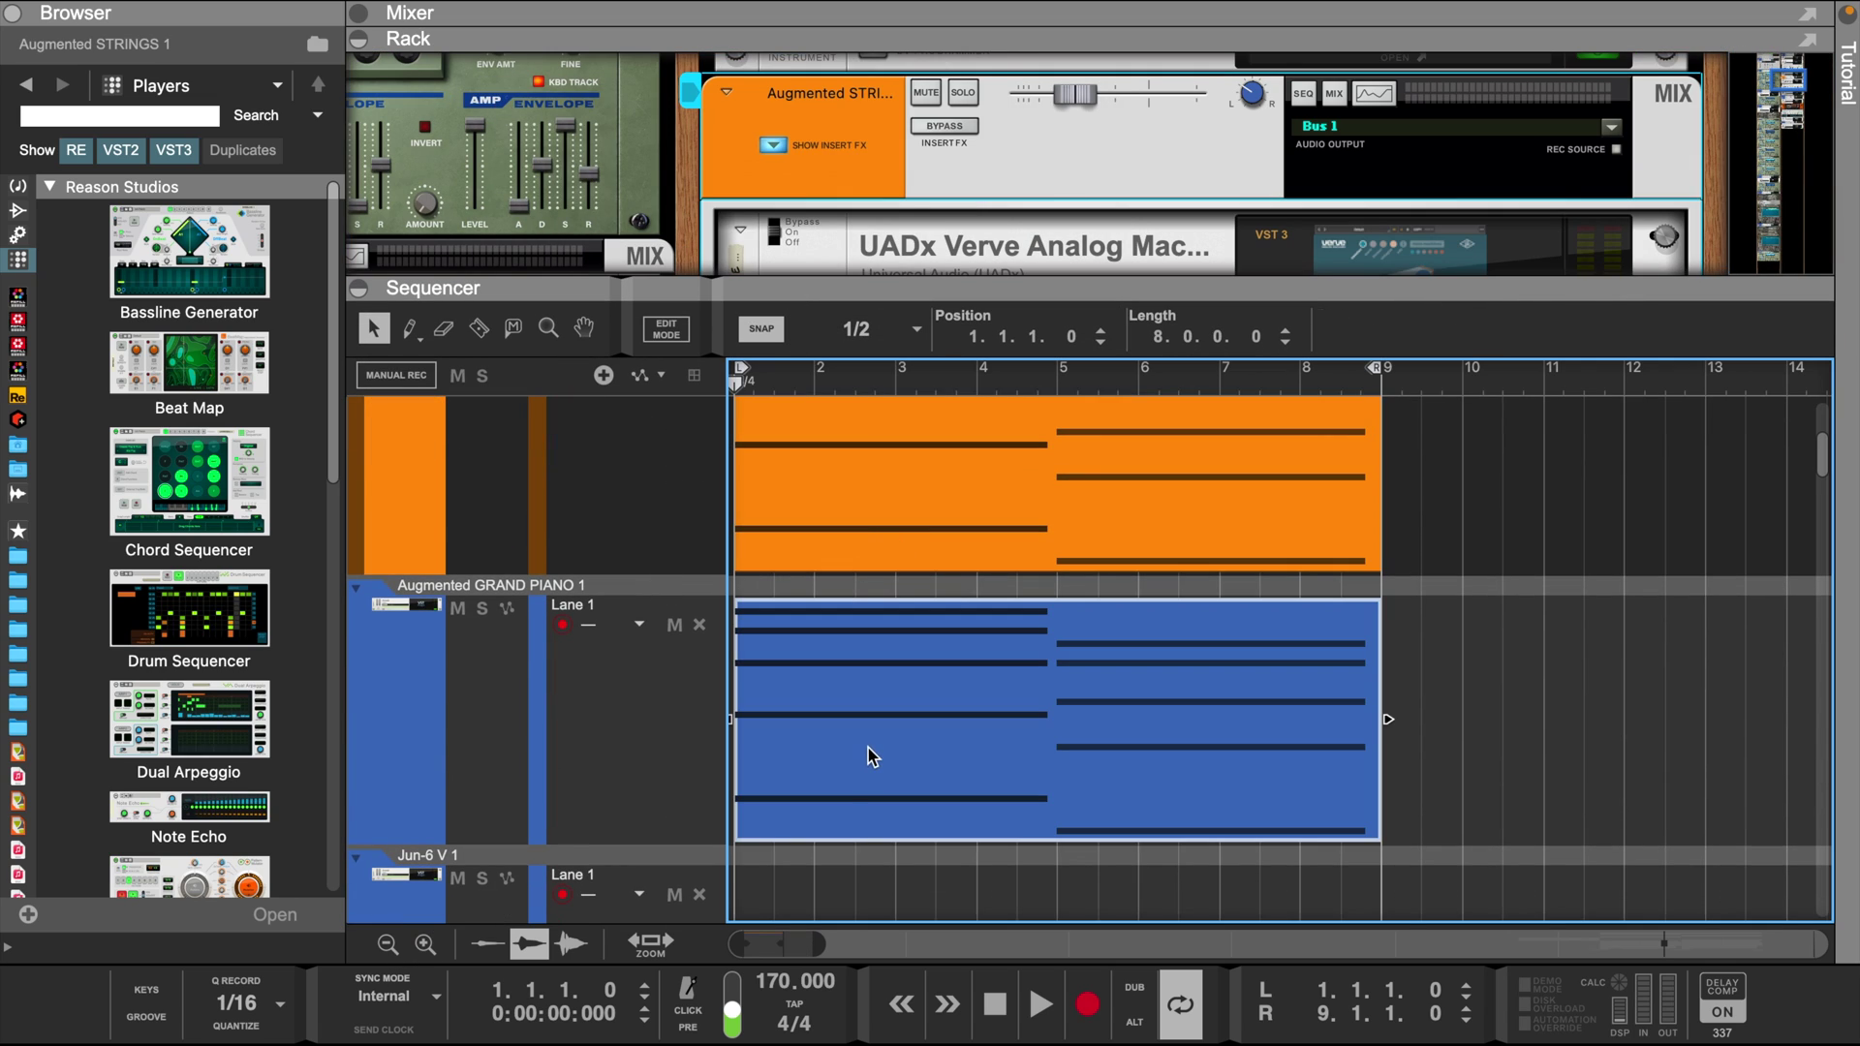
left_click(482, 737)
key("space")
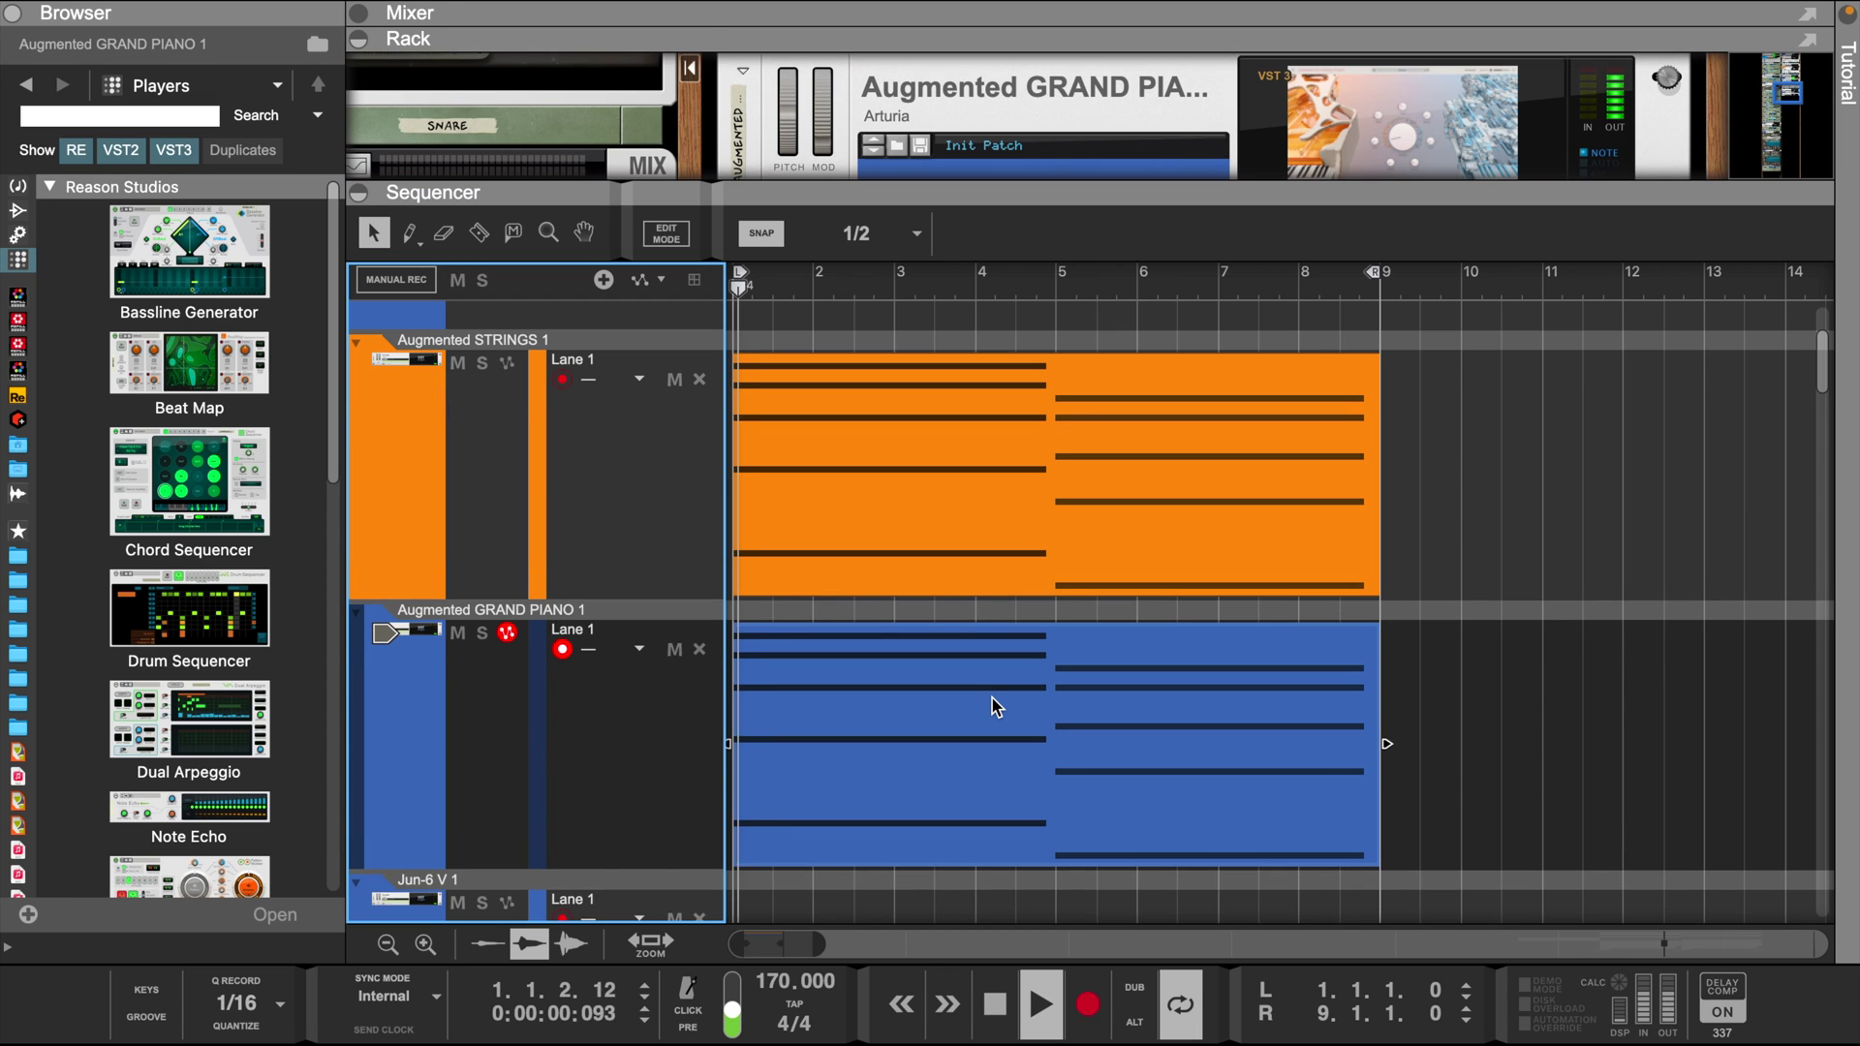
double_click(992, 700)
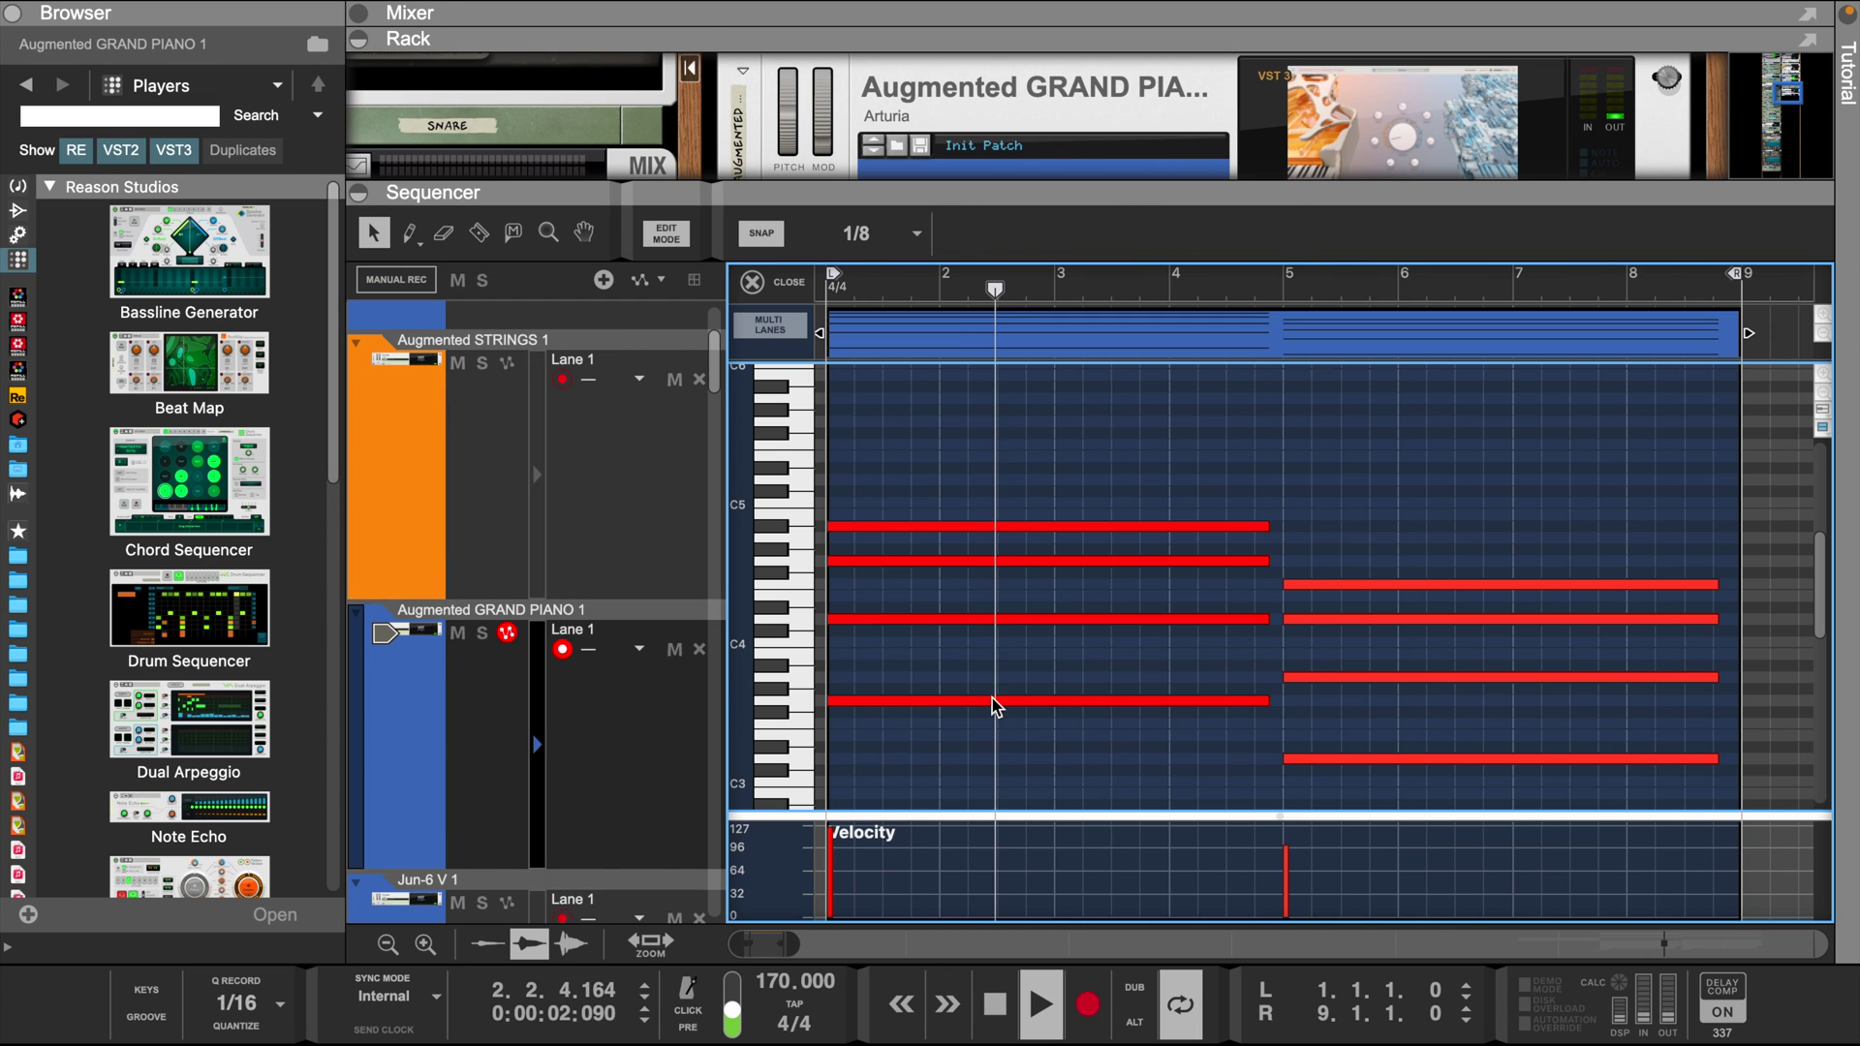
- Razor-split the held piano chord notes in bars 1–4 into shorter repeated notes
scroll(992, 698, "down", 3)
key("r")
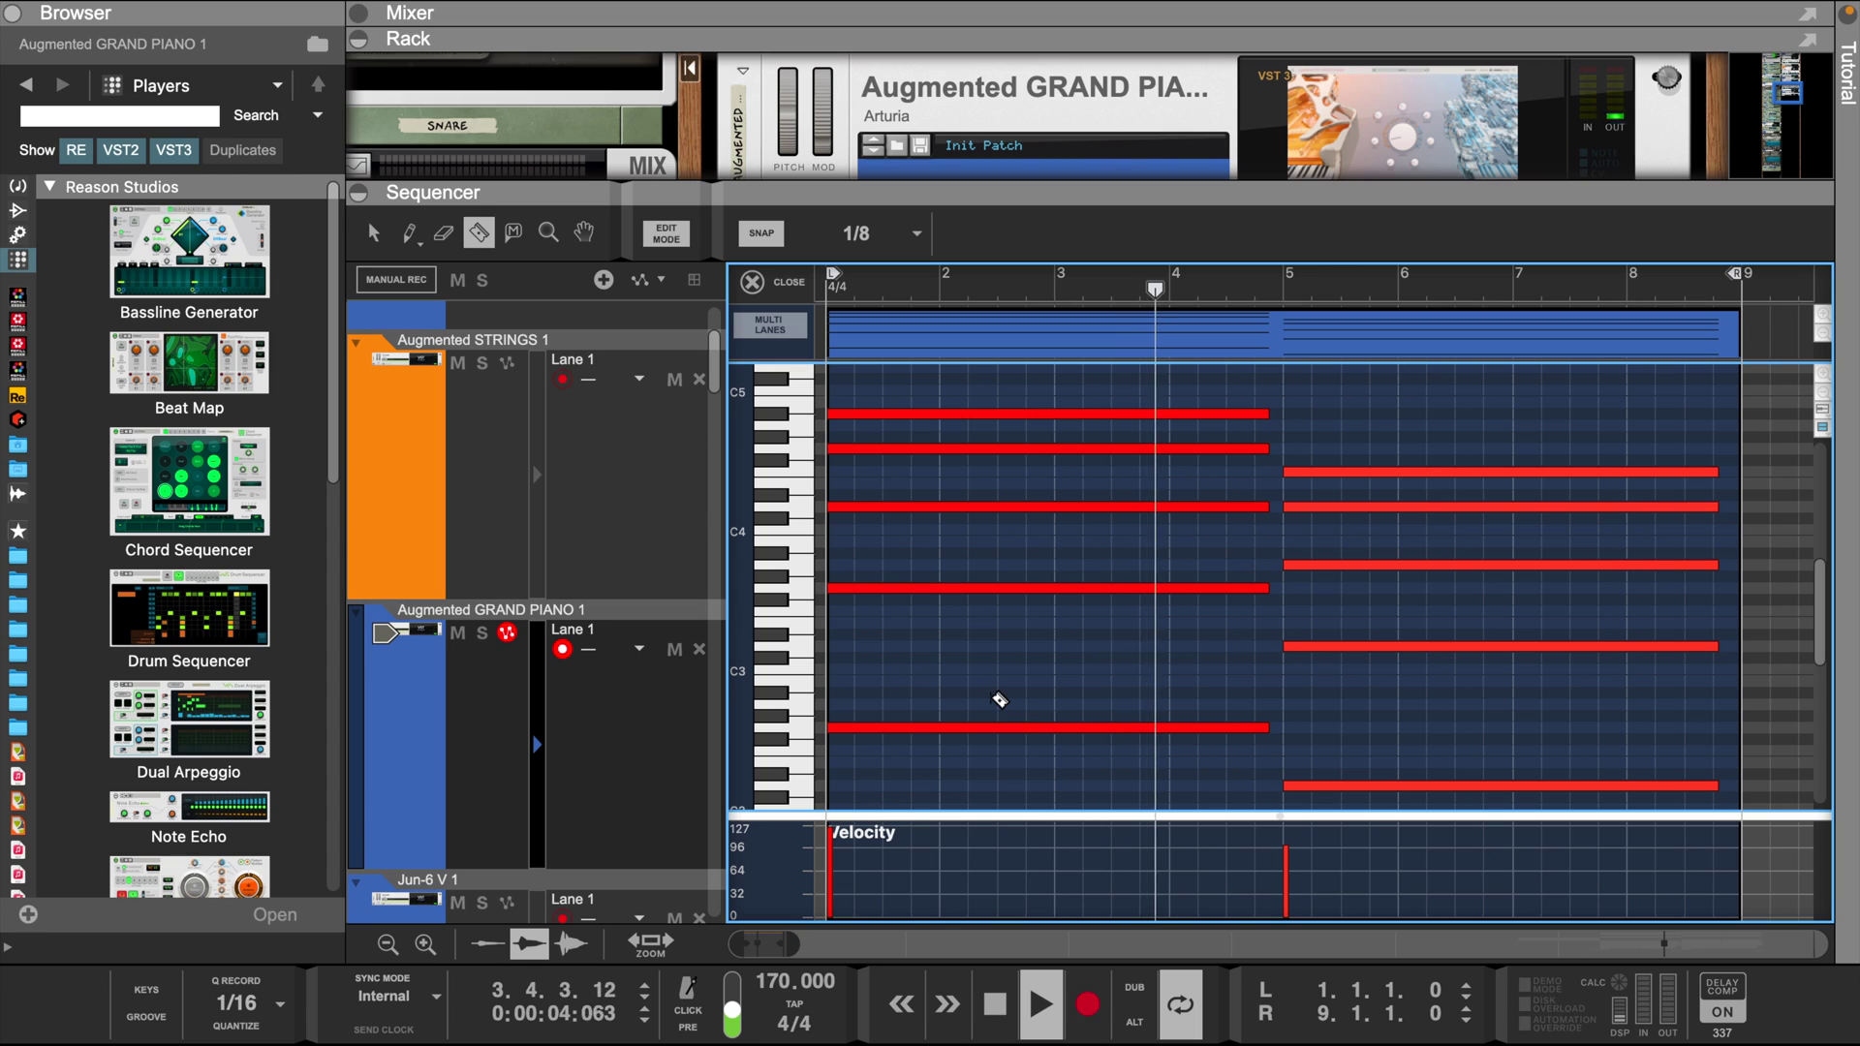
scroll(921, 652, "up", 2)
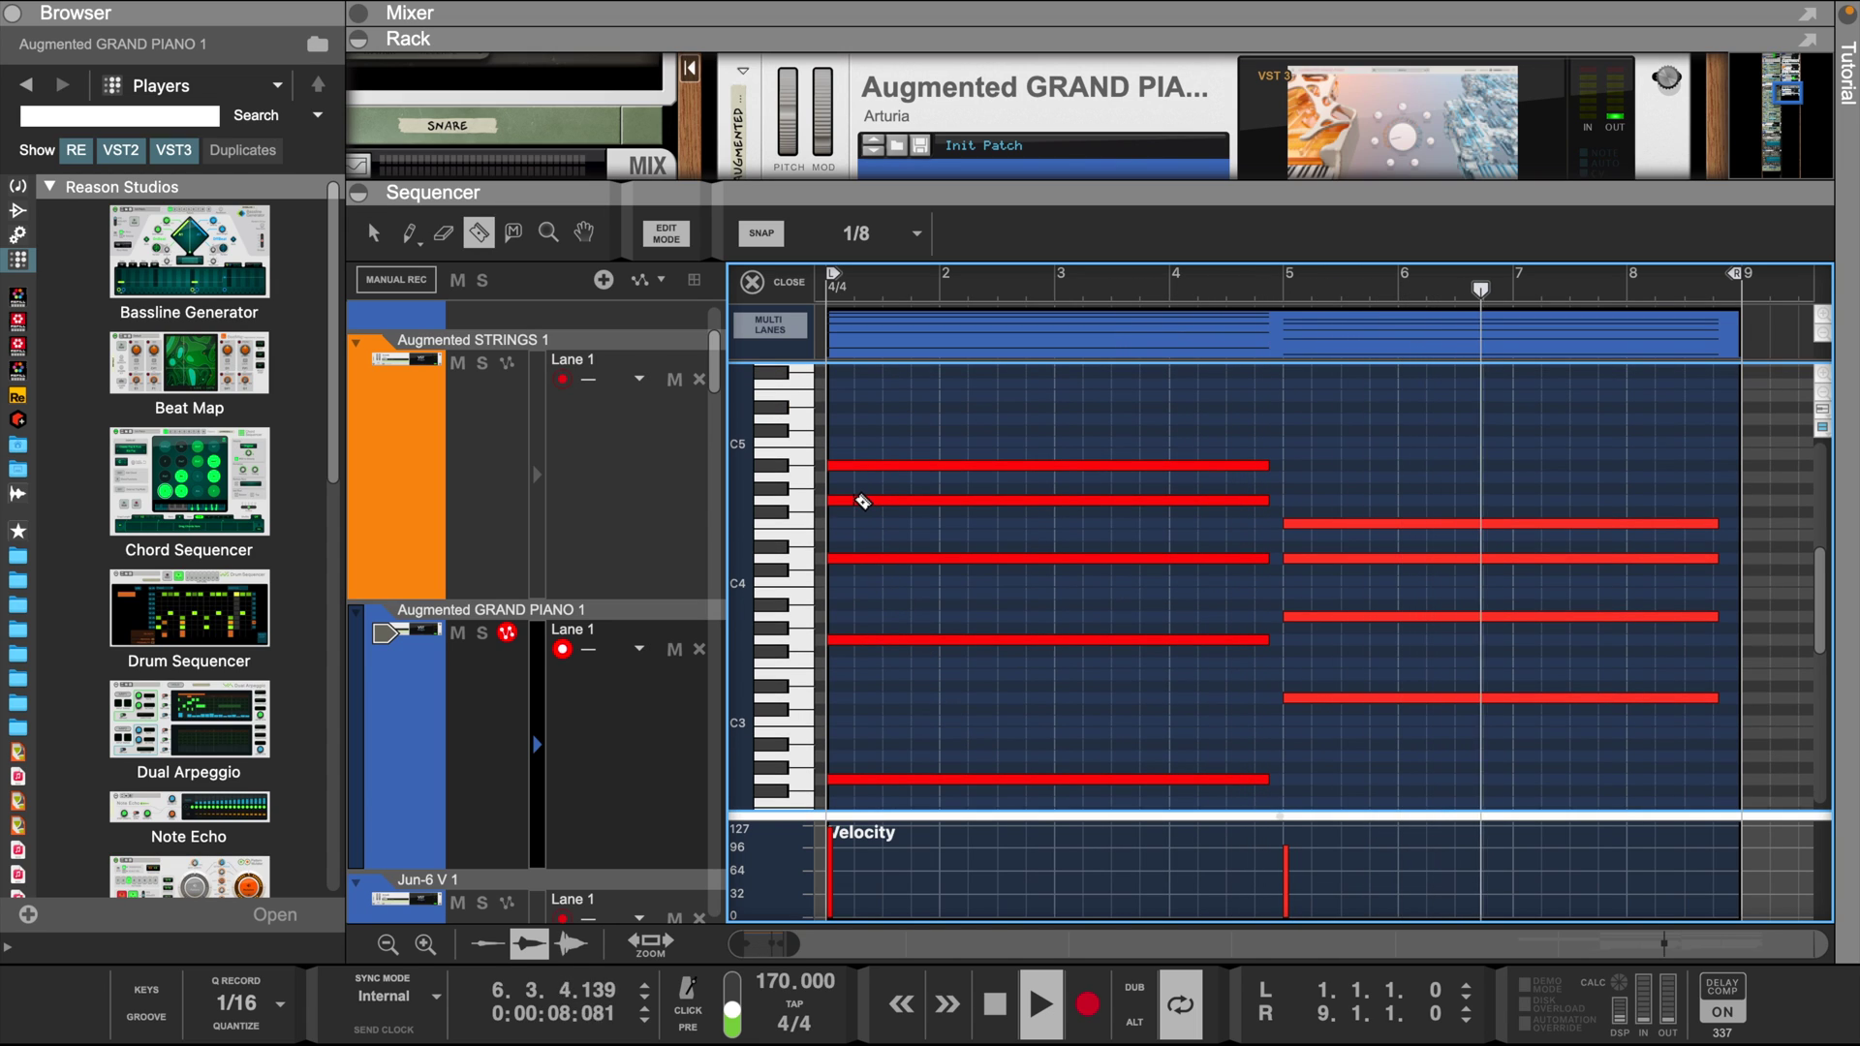
left_click(853, 500)
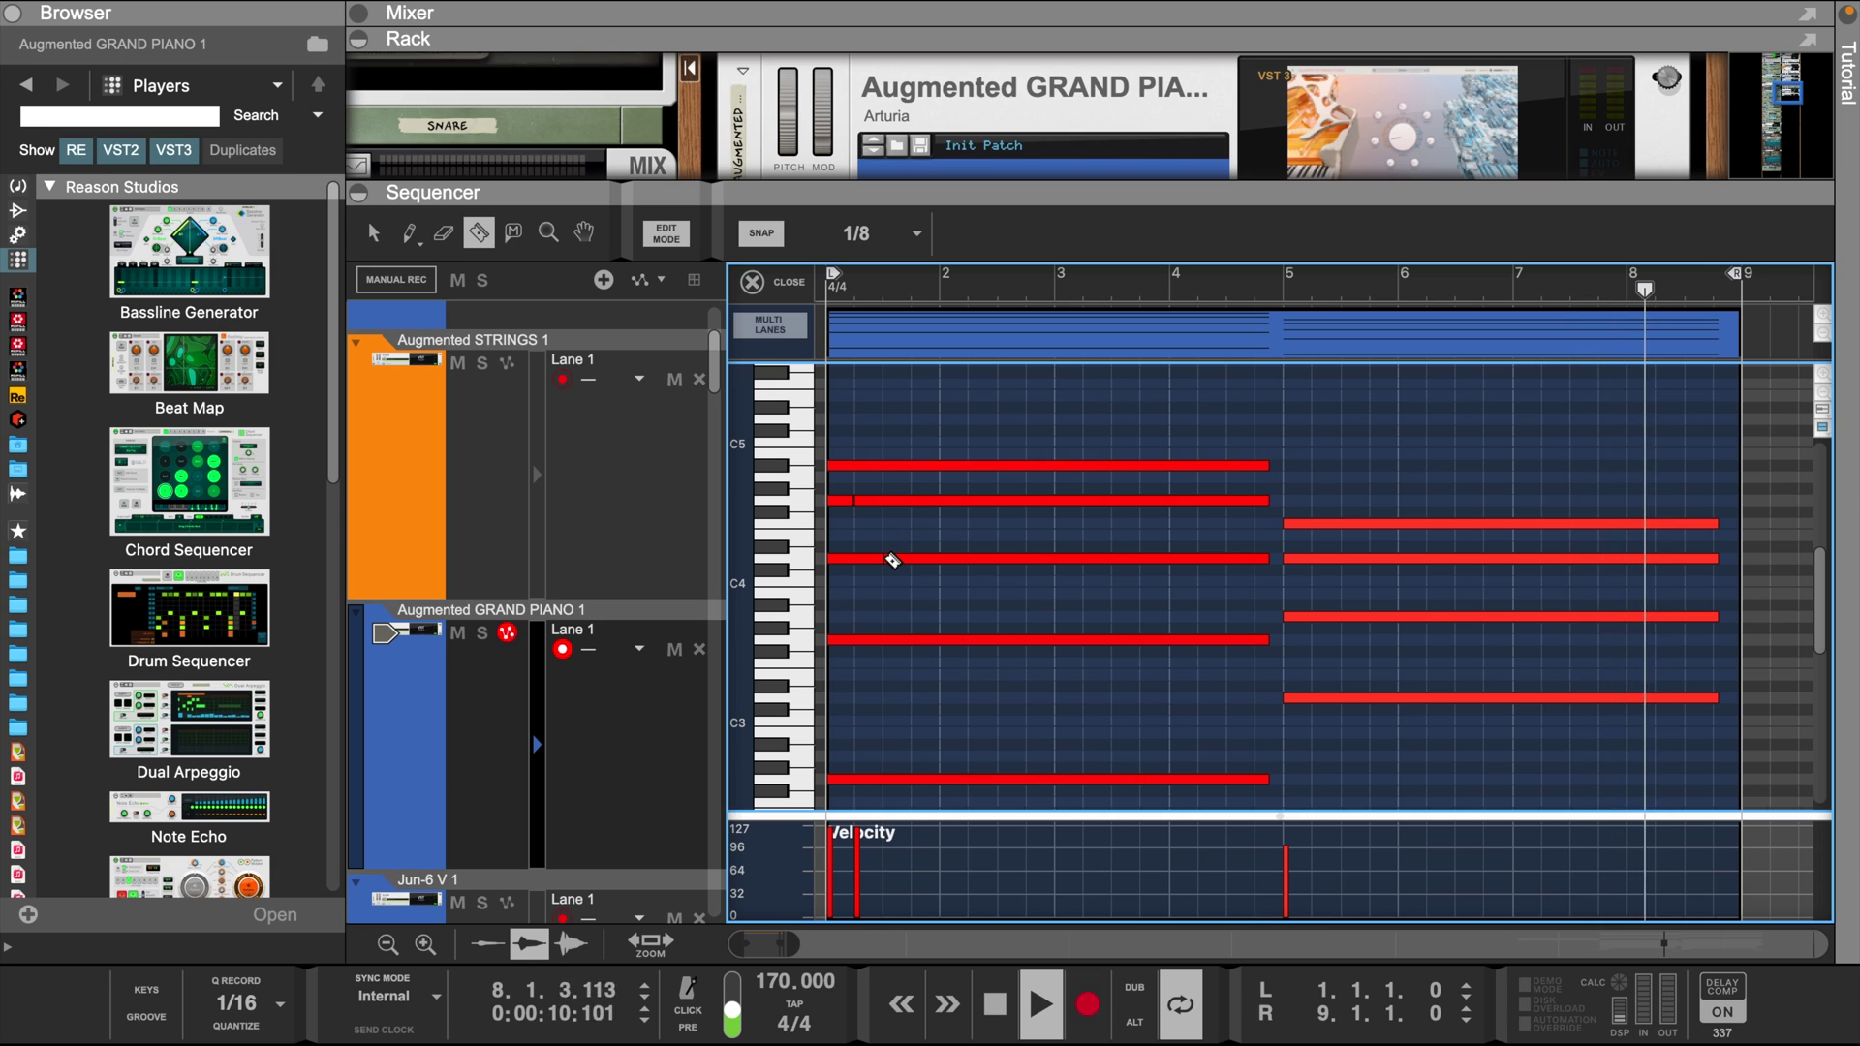
left_click(884, 558)
left_click(911, 640)
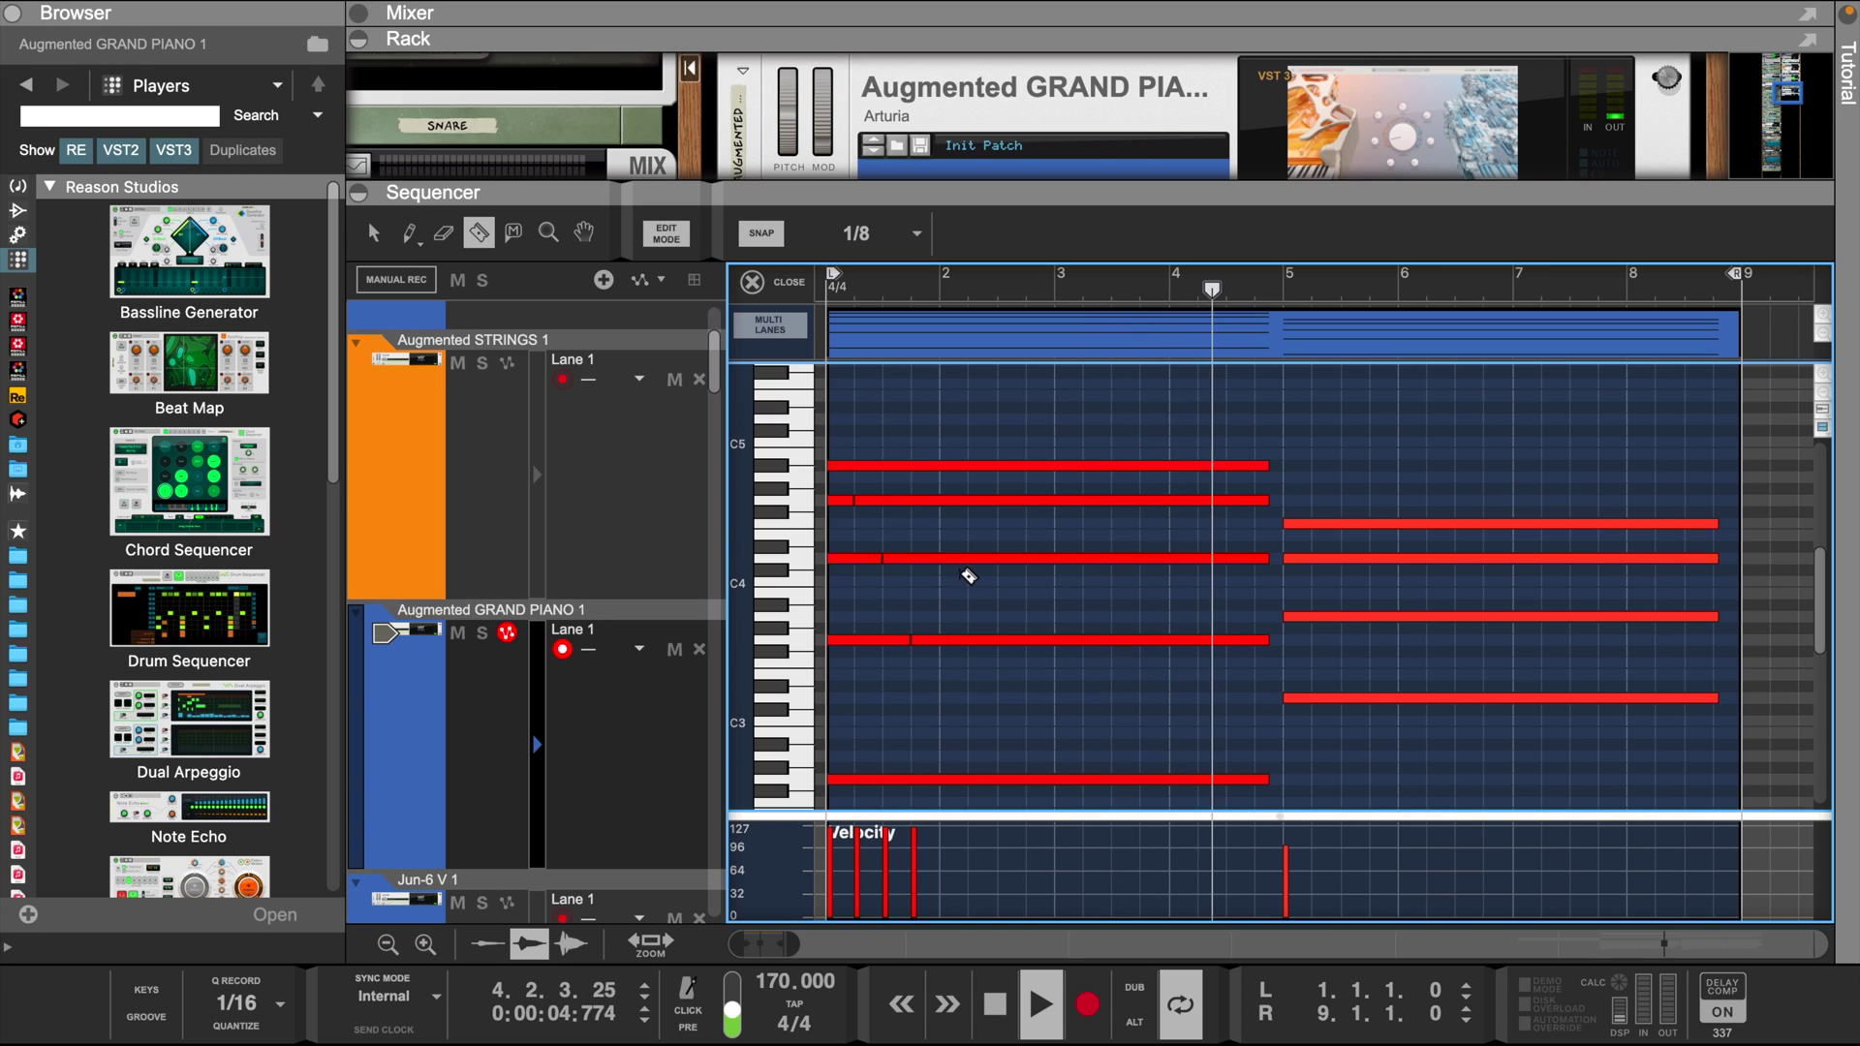
left_click(974, 558)
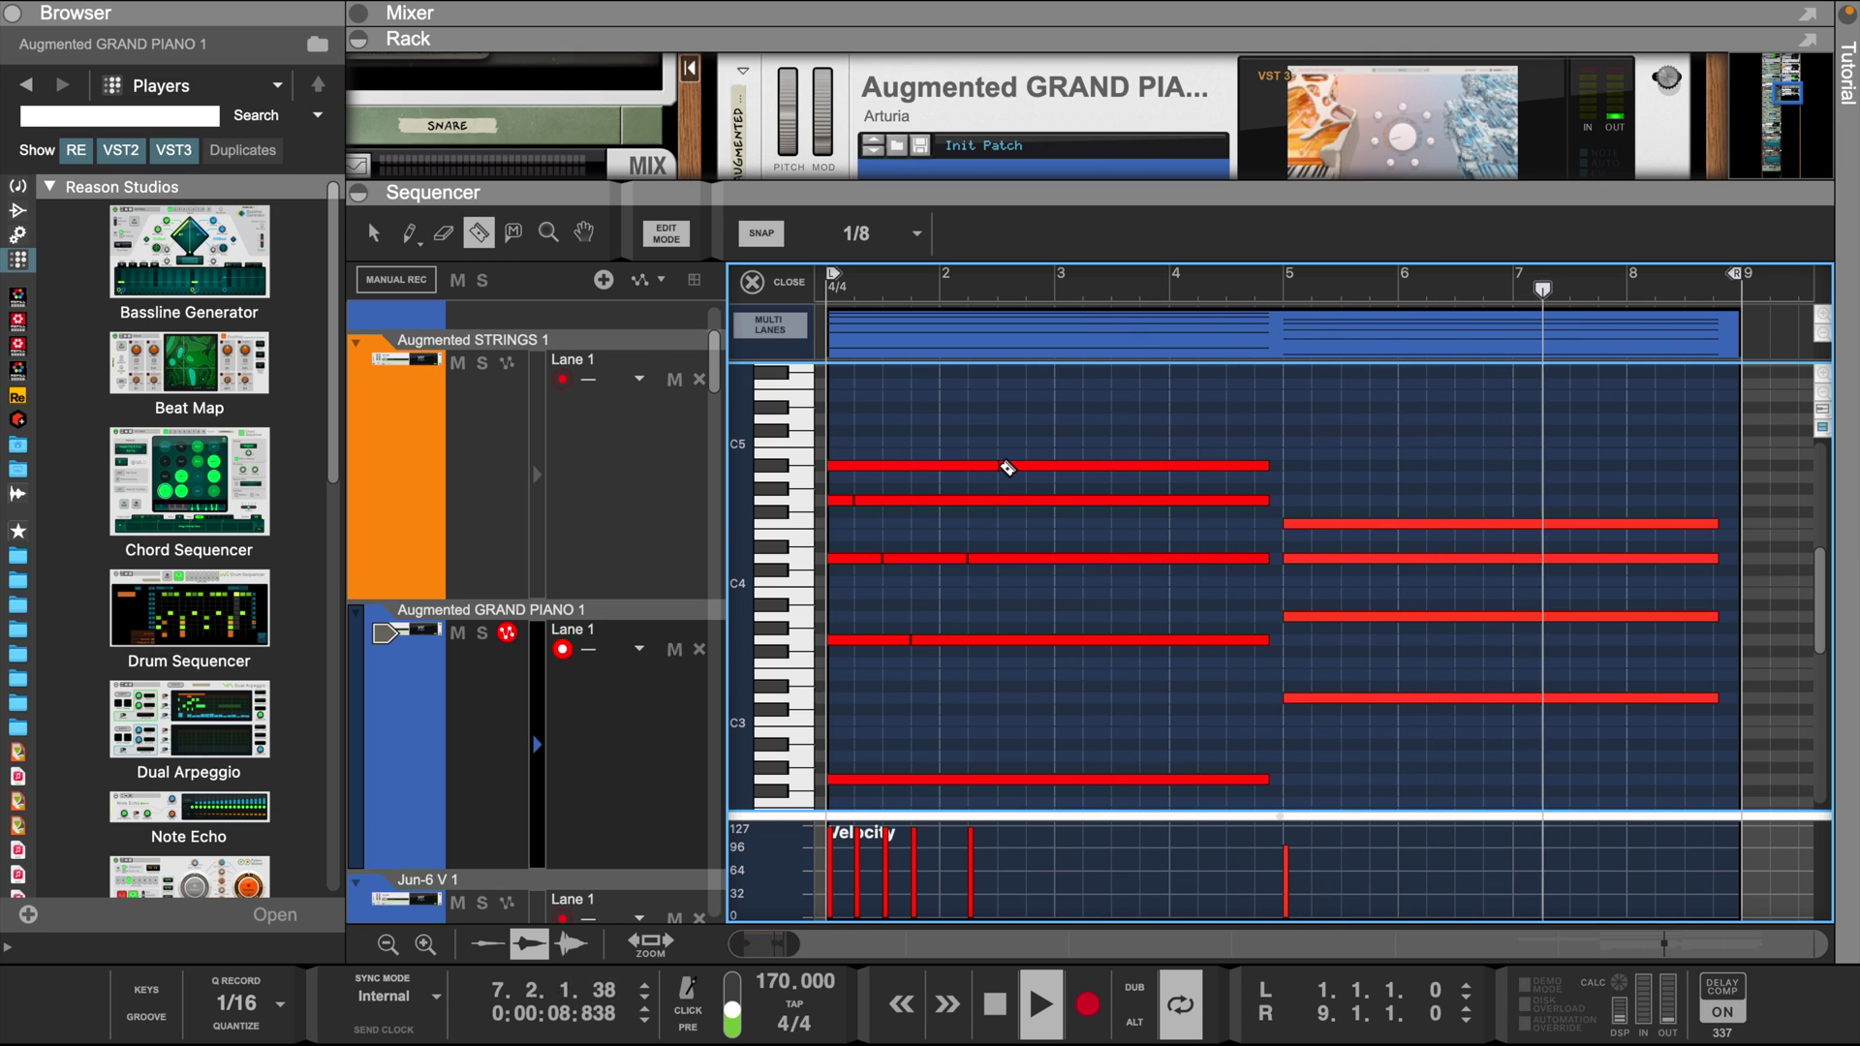
left_click(1001, 466)
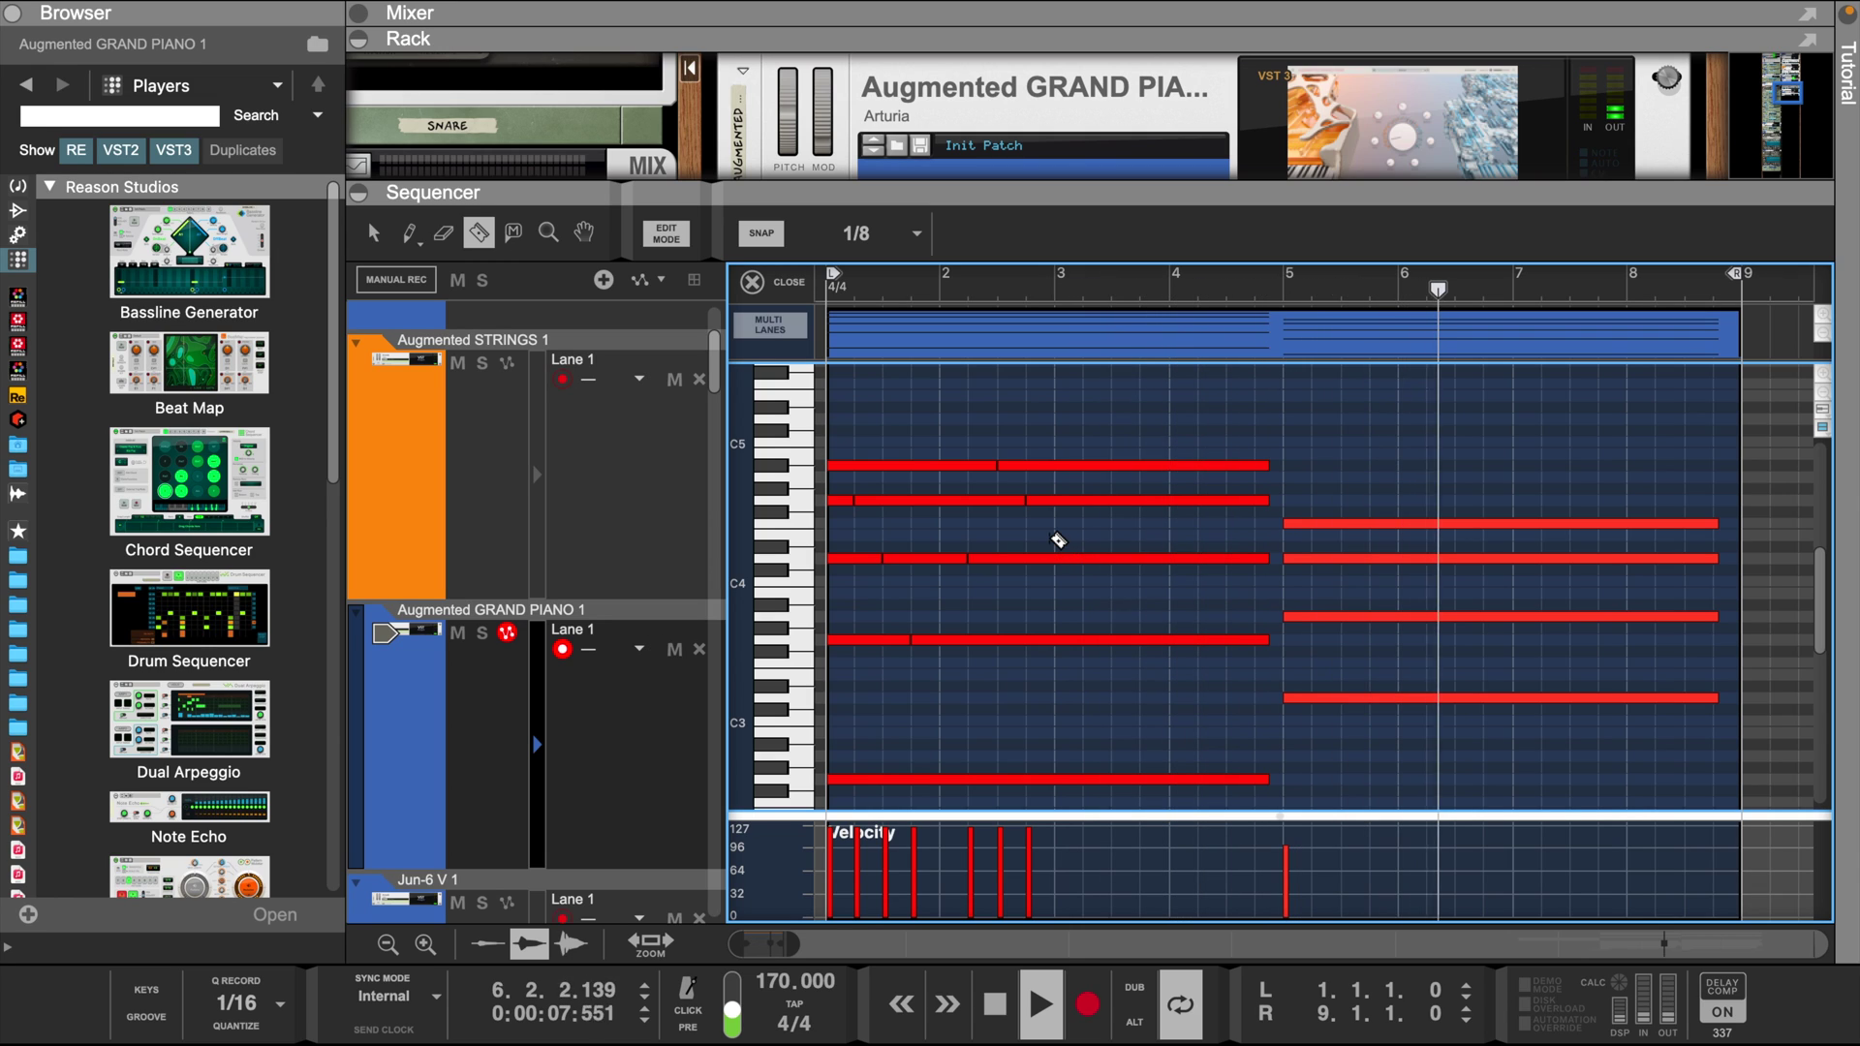
key("space")
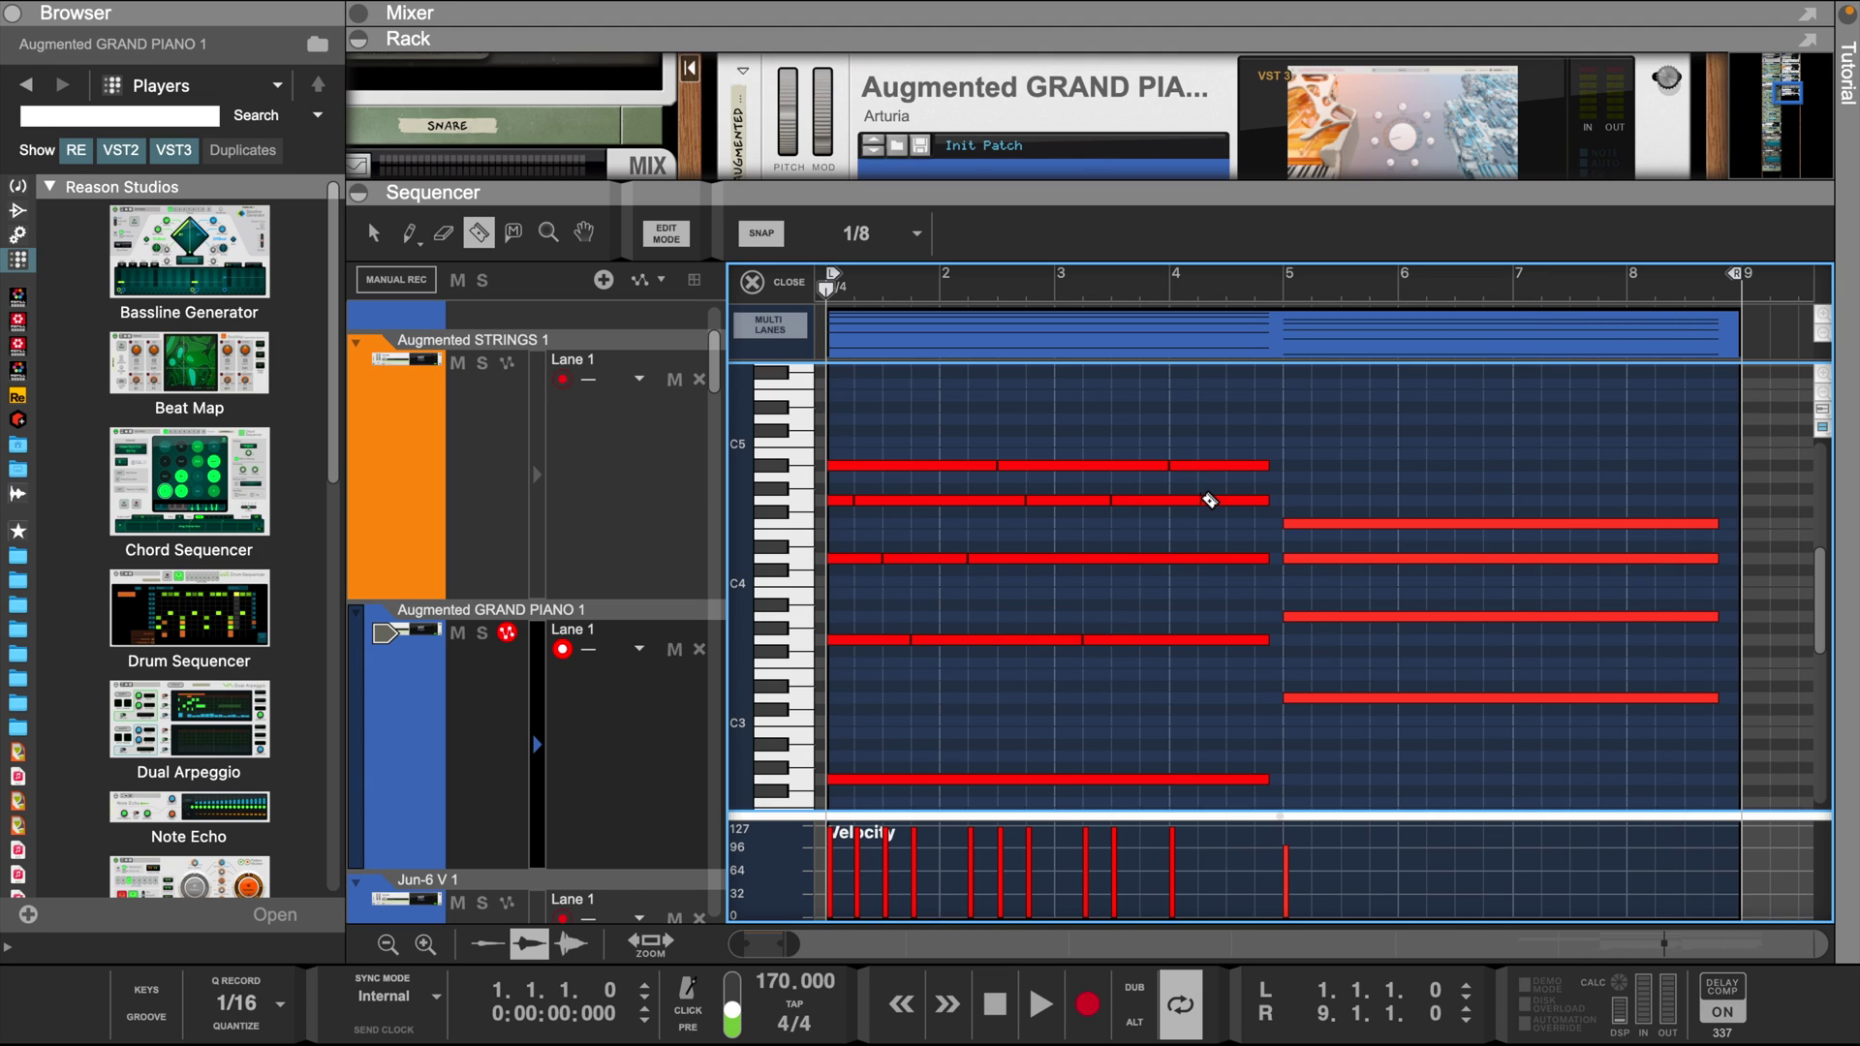
- Transpose the first top piano note up an octave to A#5
key("q")
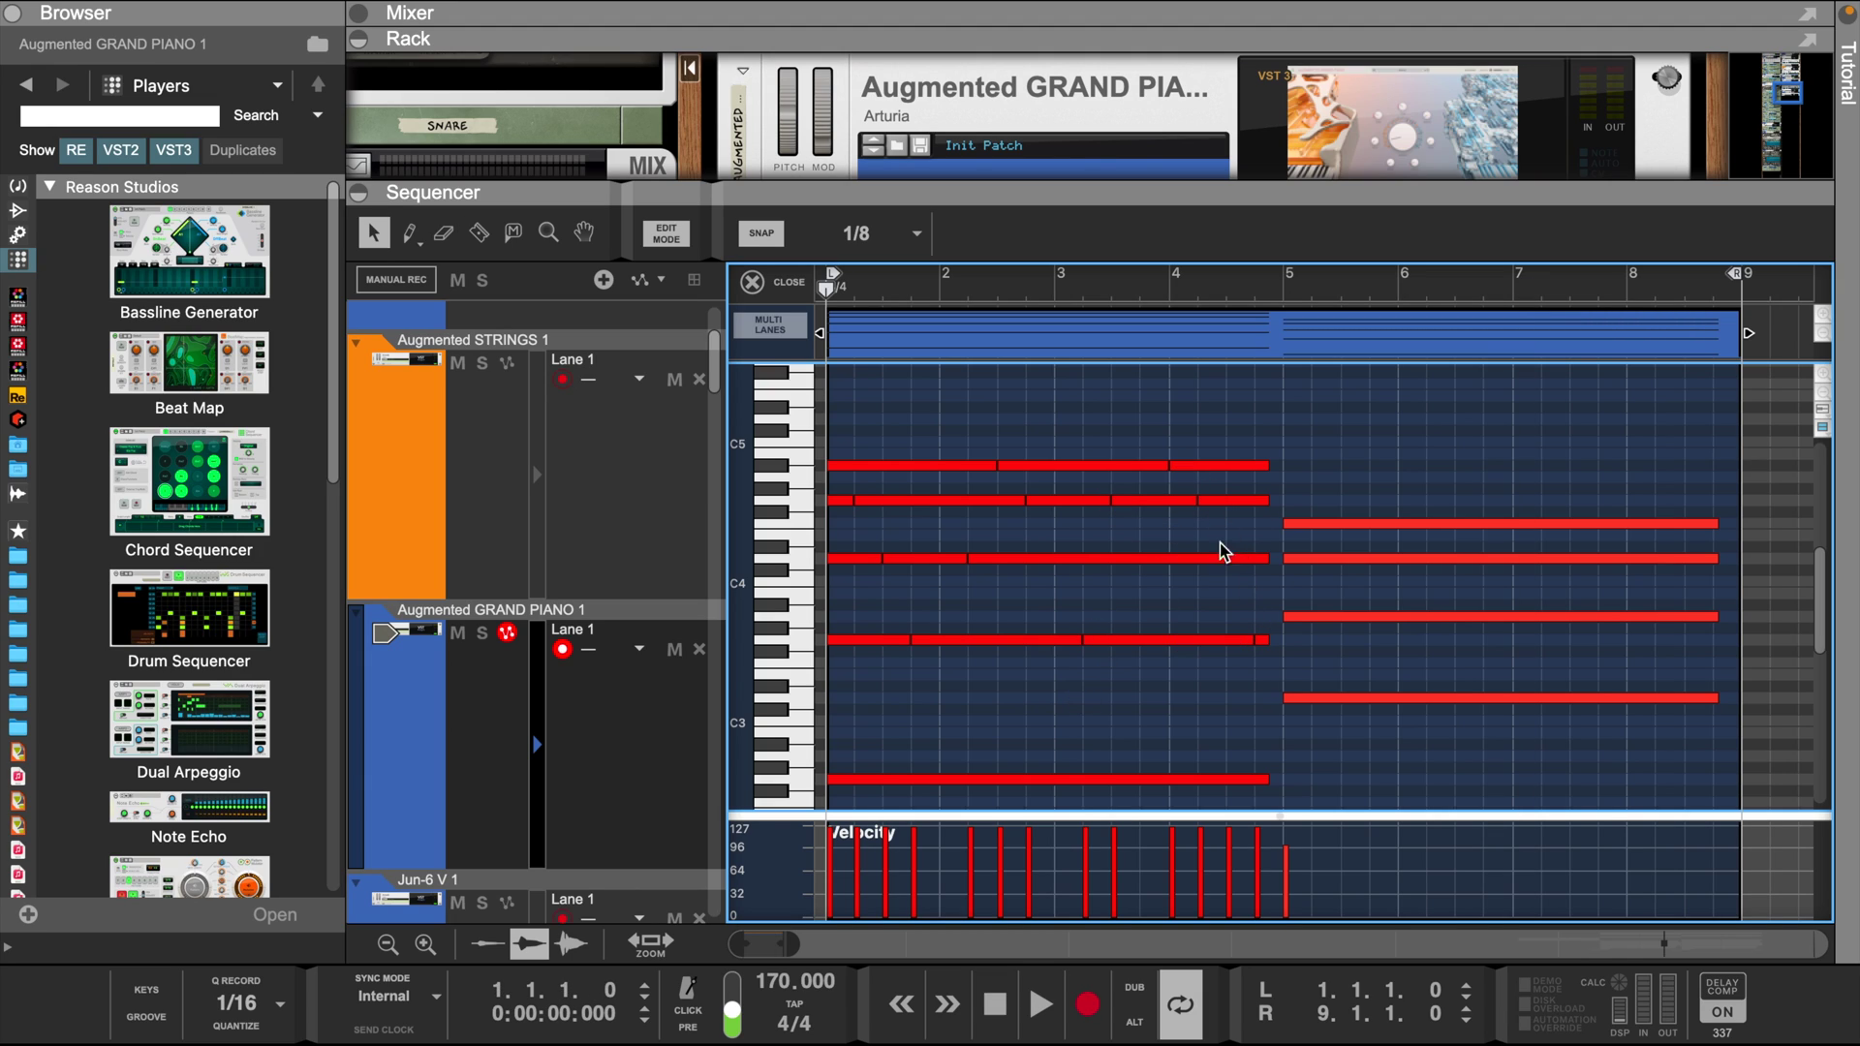
left_click_drag(1263, 779, 1264, 779)
left_click_drag(1275, 779, 1289, 780)
left_click(898, 585)
left_click(885, 465)
key("shift+super+Up")
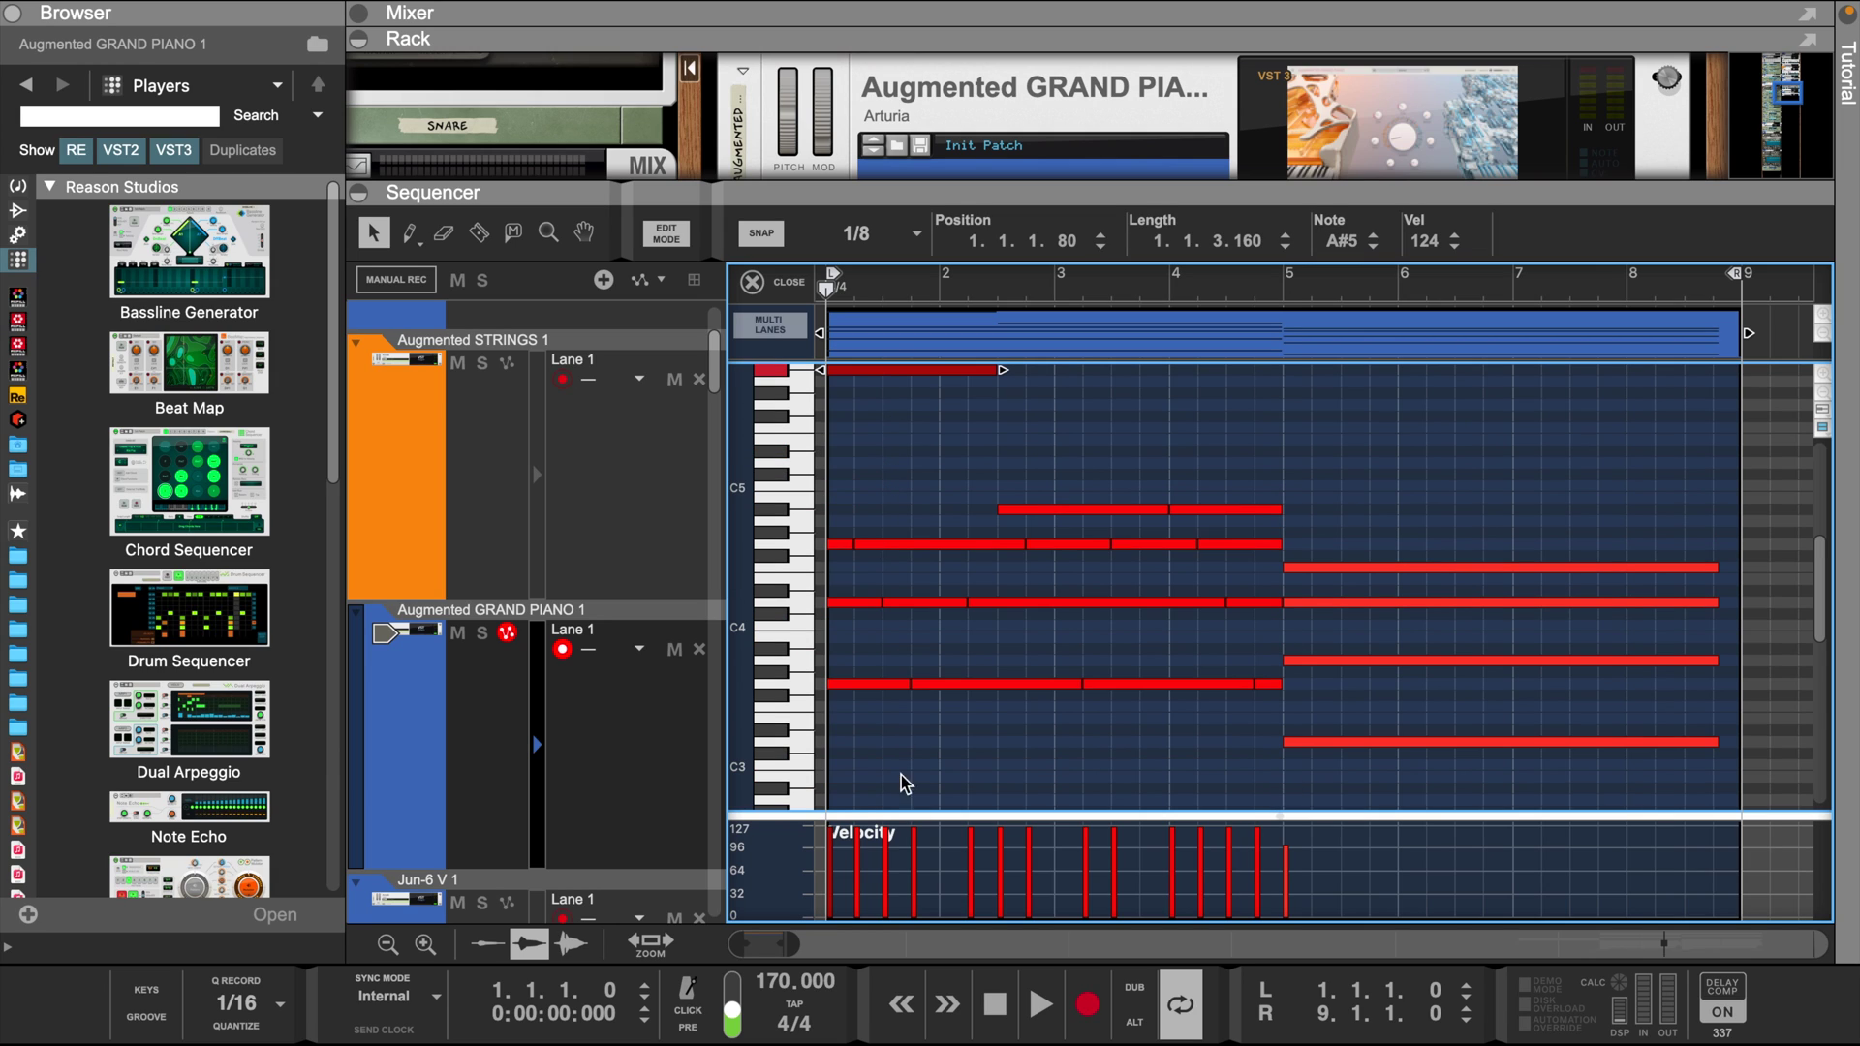
left_click_drag(899, 816, 897, 845)
scroll(852, 619, "up", 2)
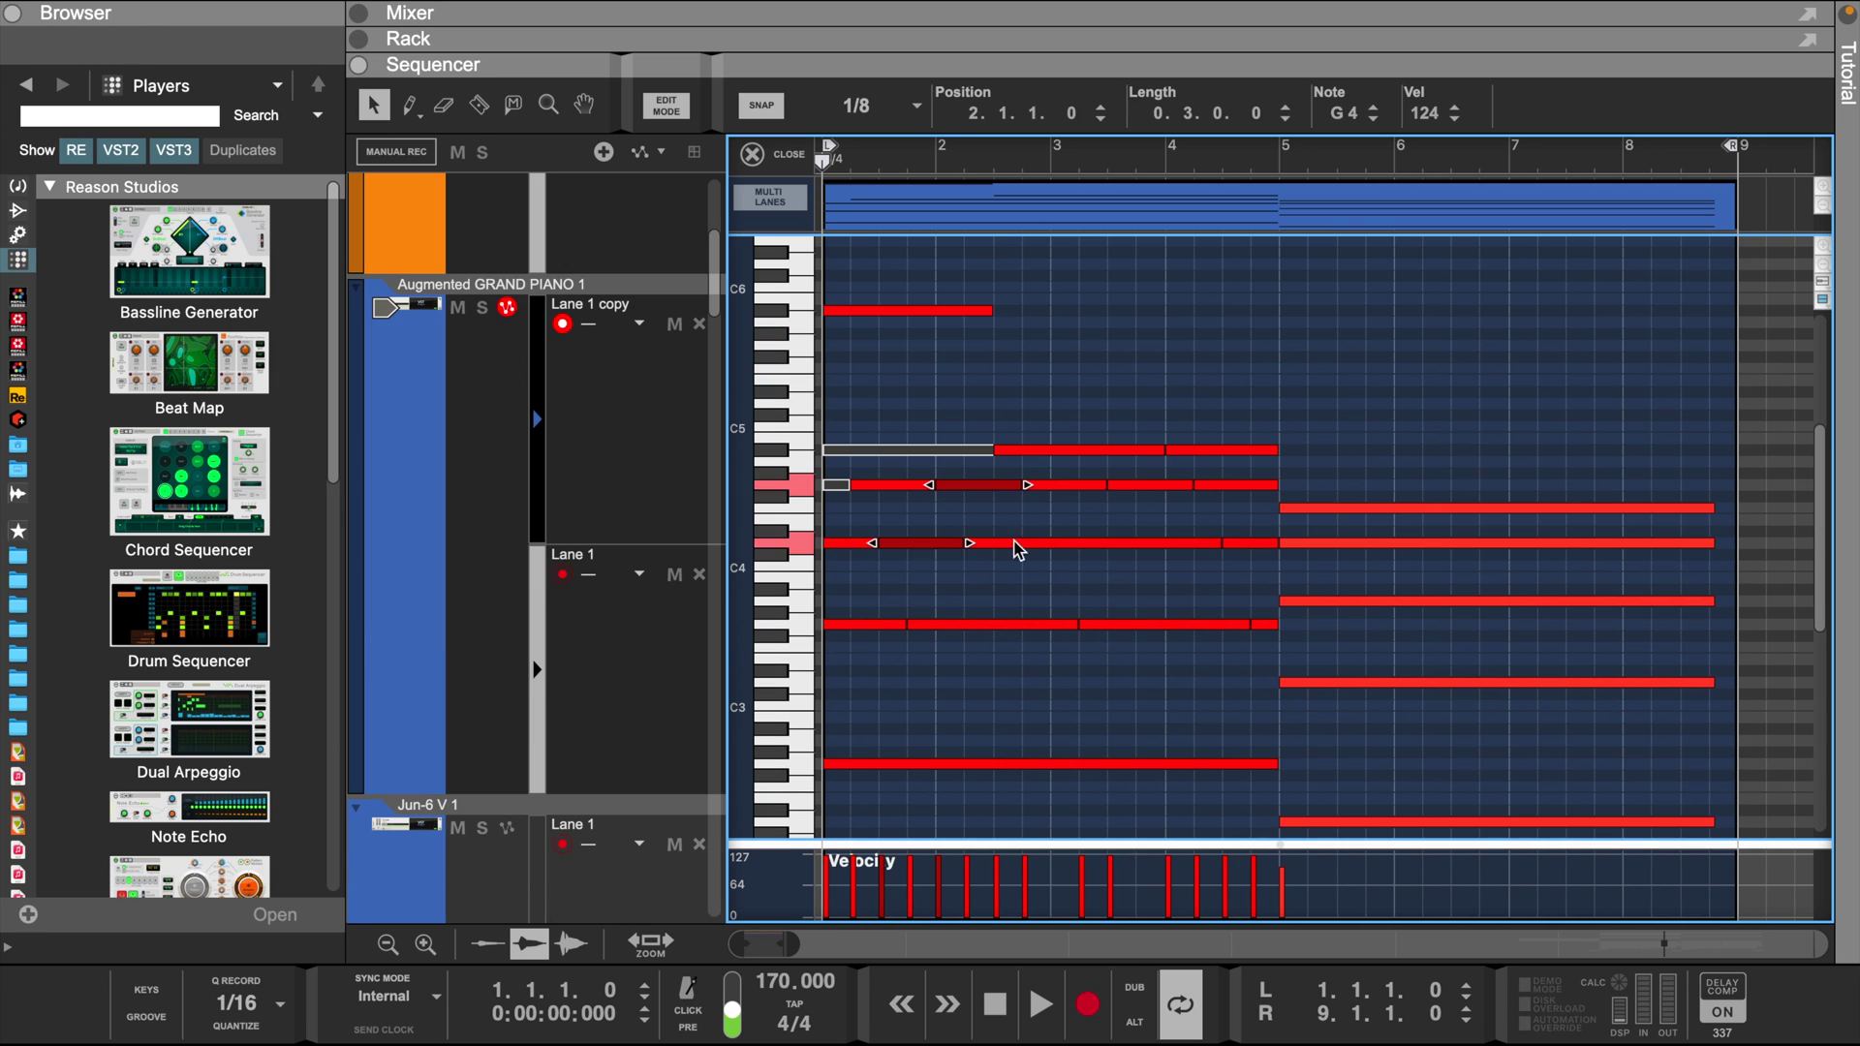
- Raise alternate split notes and the bar 4 top note in bars 1–4 an octave, then audition
left_click(1138, 543)
left_click(918, 542)
left_click(979, 485, "shift")
left_click(1150, 486, "shift")
left_click(1244, 543, "shift")
key("shift+super+Up")
left_click(1201, 452)
key("shift+super+Up")
key("space")
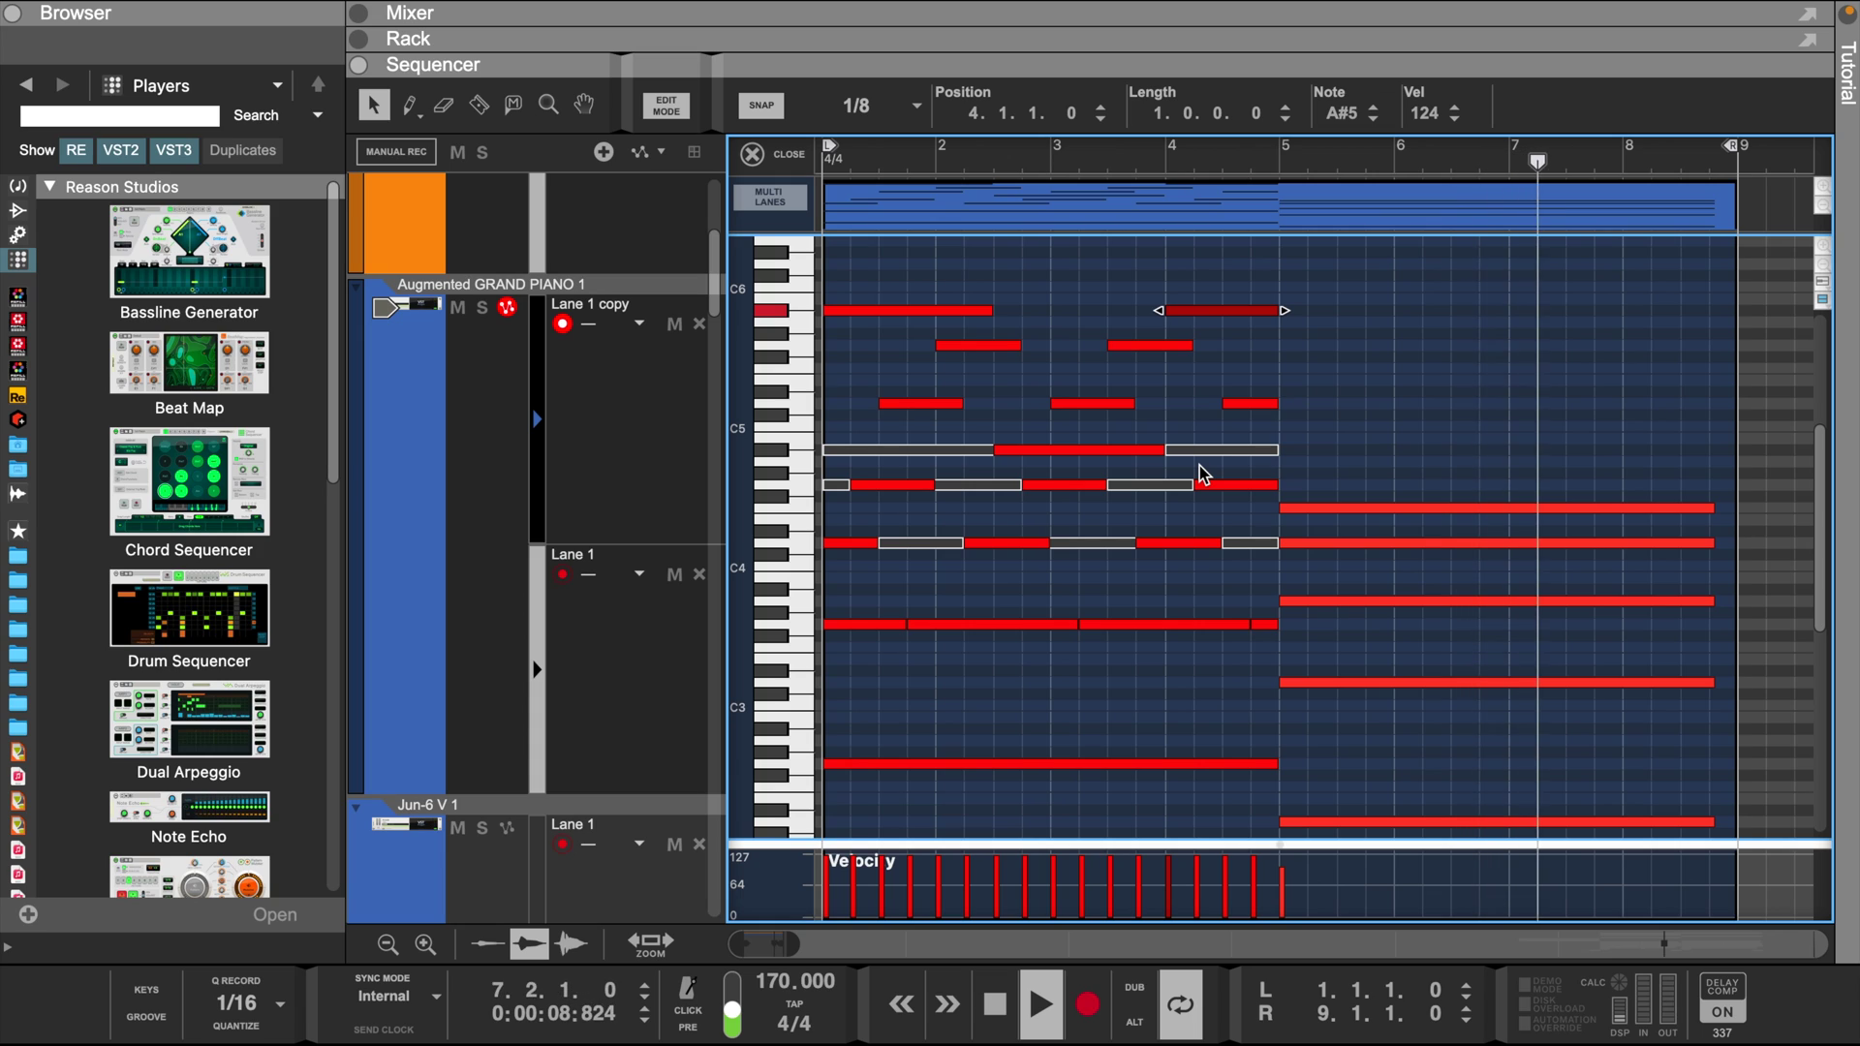
key("space")
- Trim the D4 note to start at 5.2, split the long note, and stretch the last notes to bar 9
left_click_drag(1281, 544, 1310, 545)
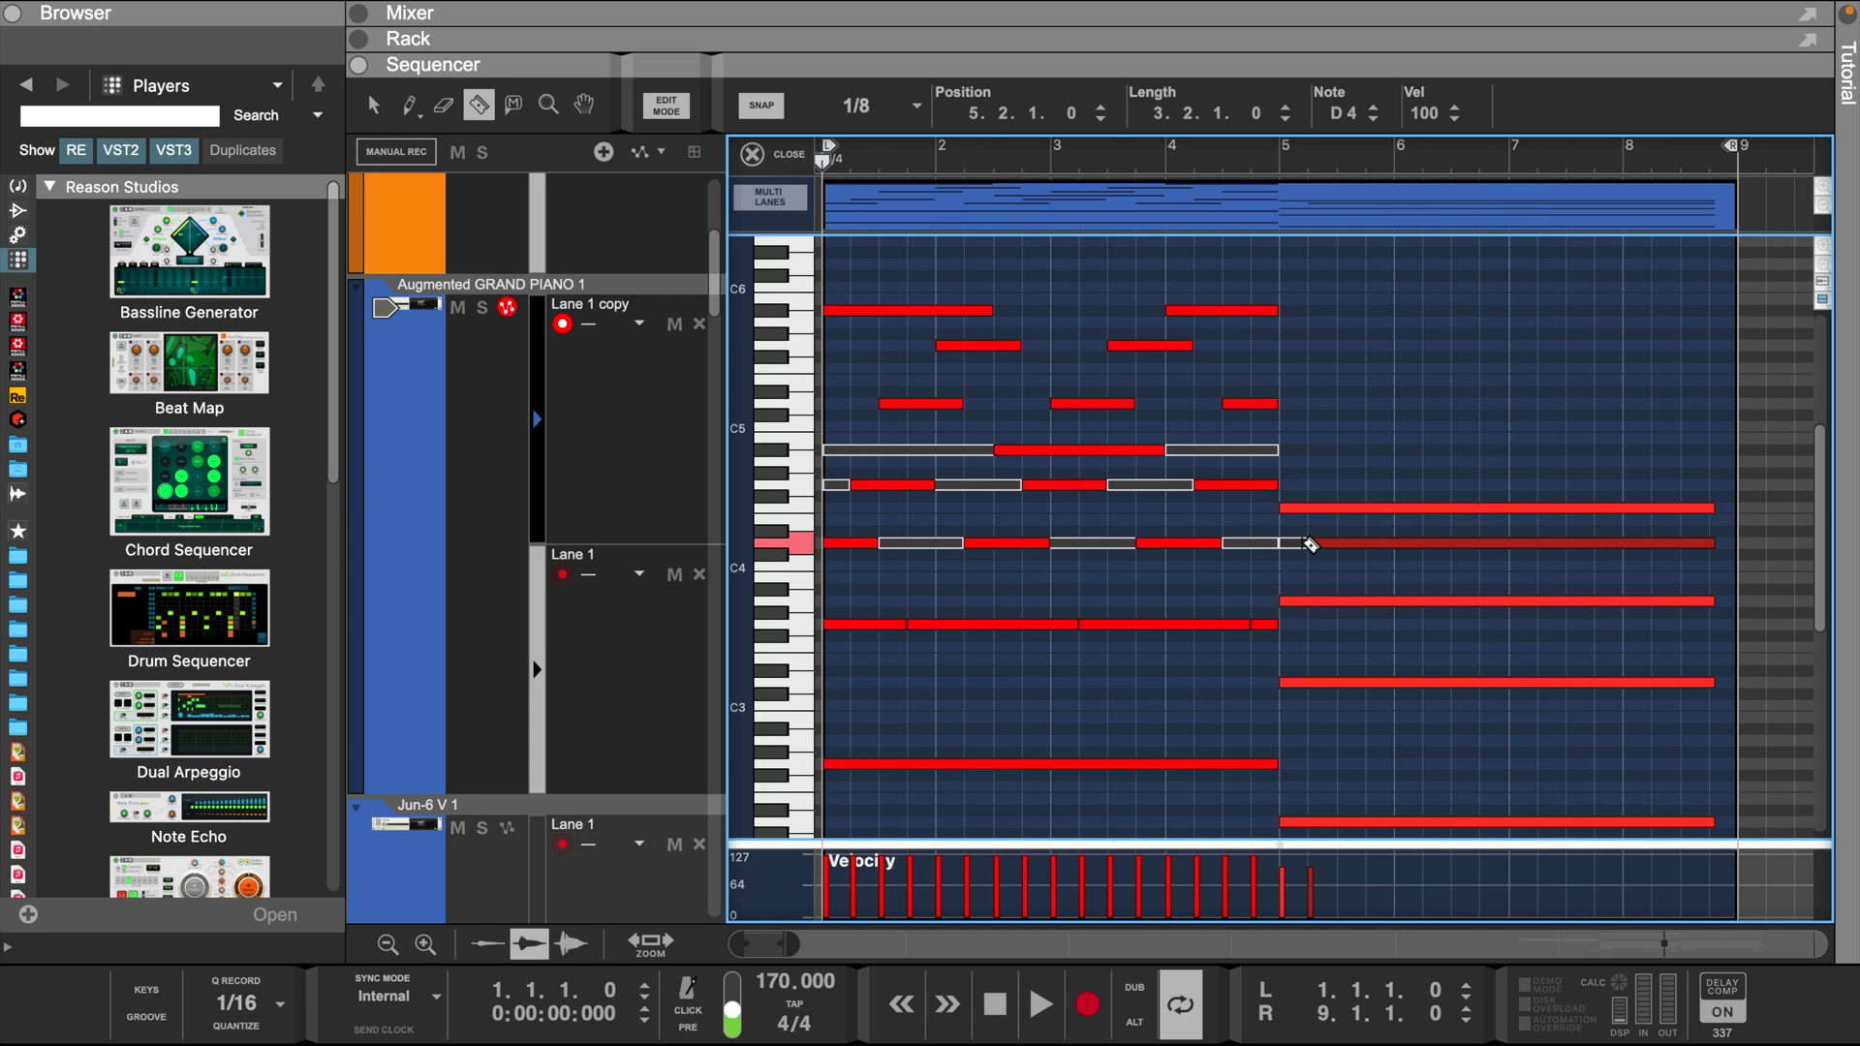
left_click(1346, 602)
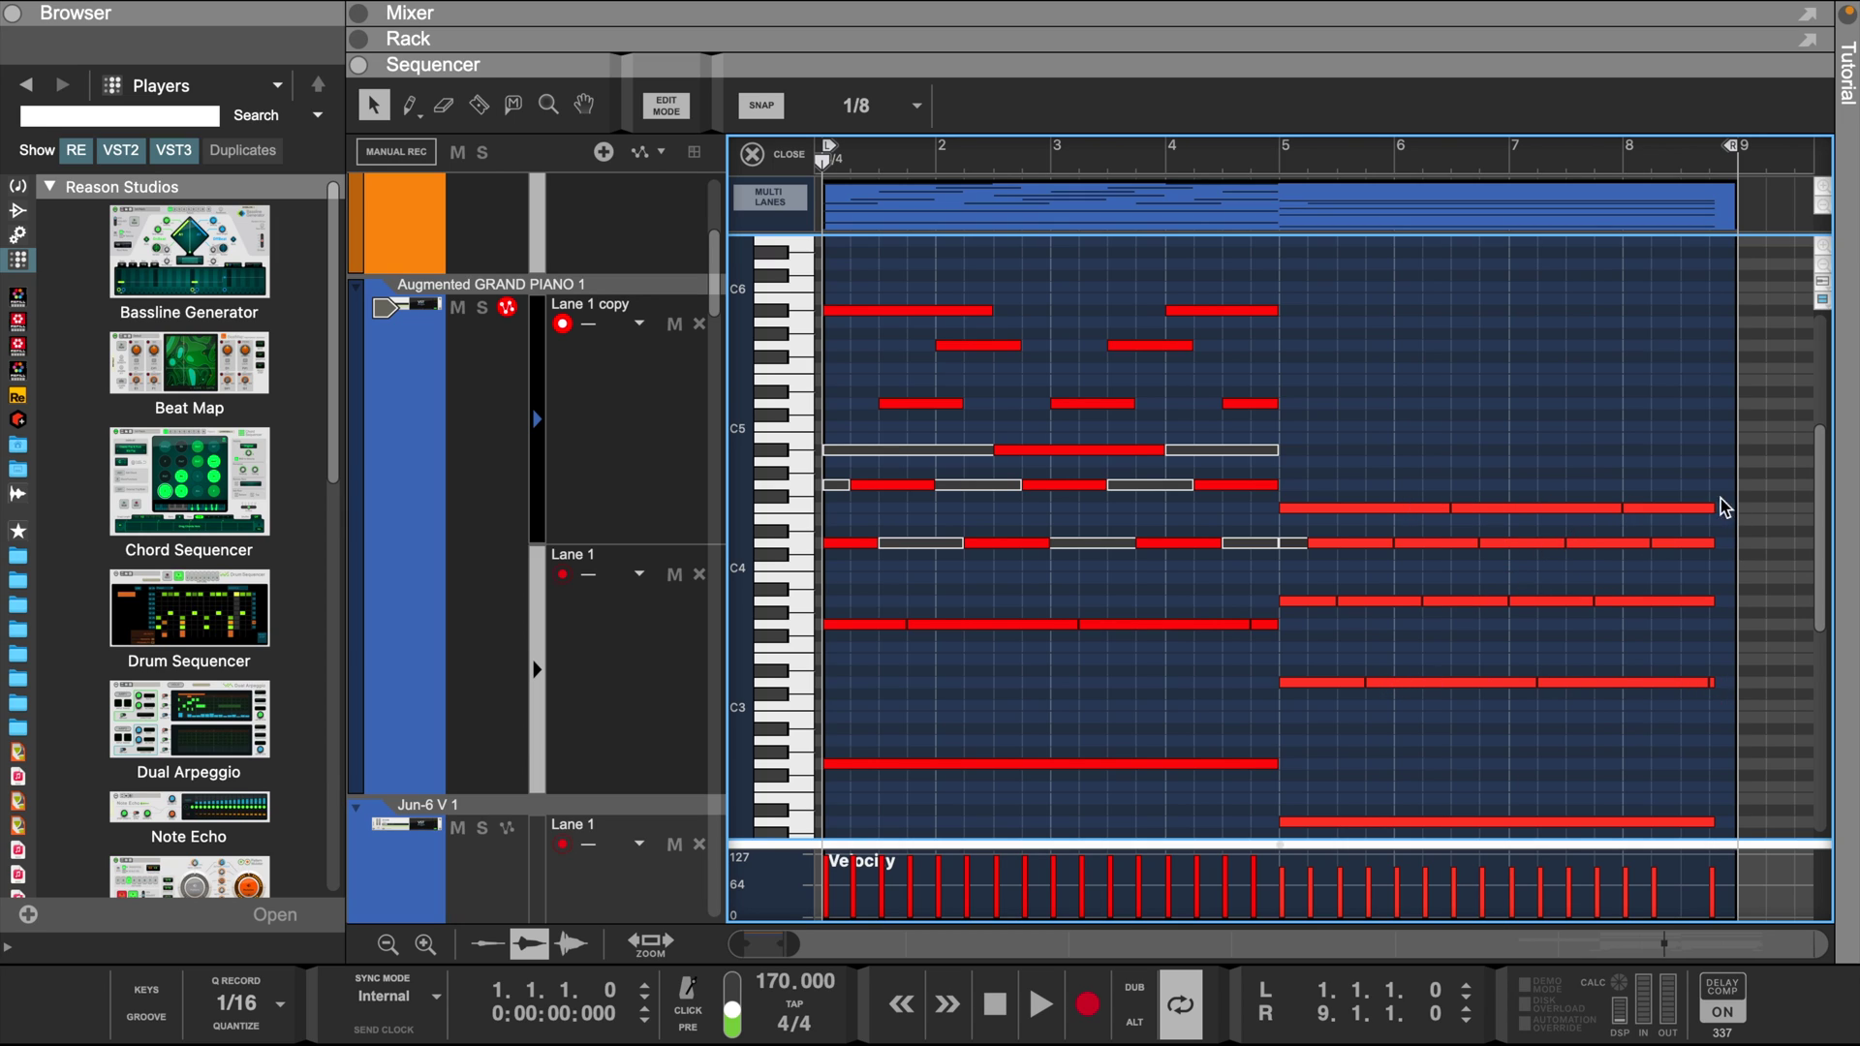
left_click_drag(1720, 499, 1712, 830)
left_click_drag(1714, 508, 1737, 509)
left_click(1341, 508)
- Split the E4 note and raise alternate notes in bars 5–8 up an octave
left_click(1380, 602, "shift")
left_click(1440, 543, "shift")
left_click(1549, 602, "shift")
left_click(1608, 543, "shift")
key("r")
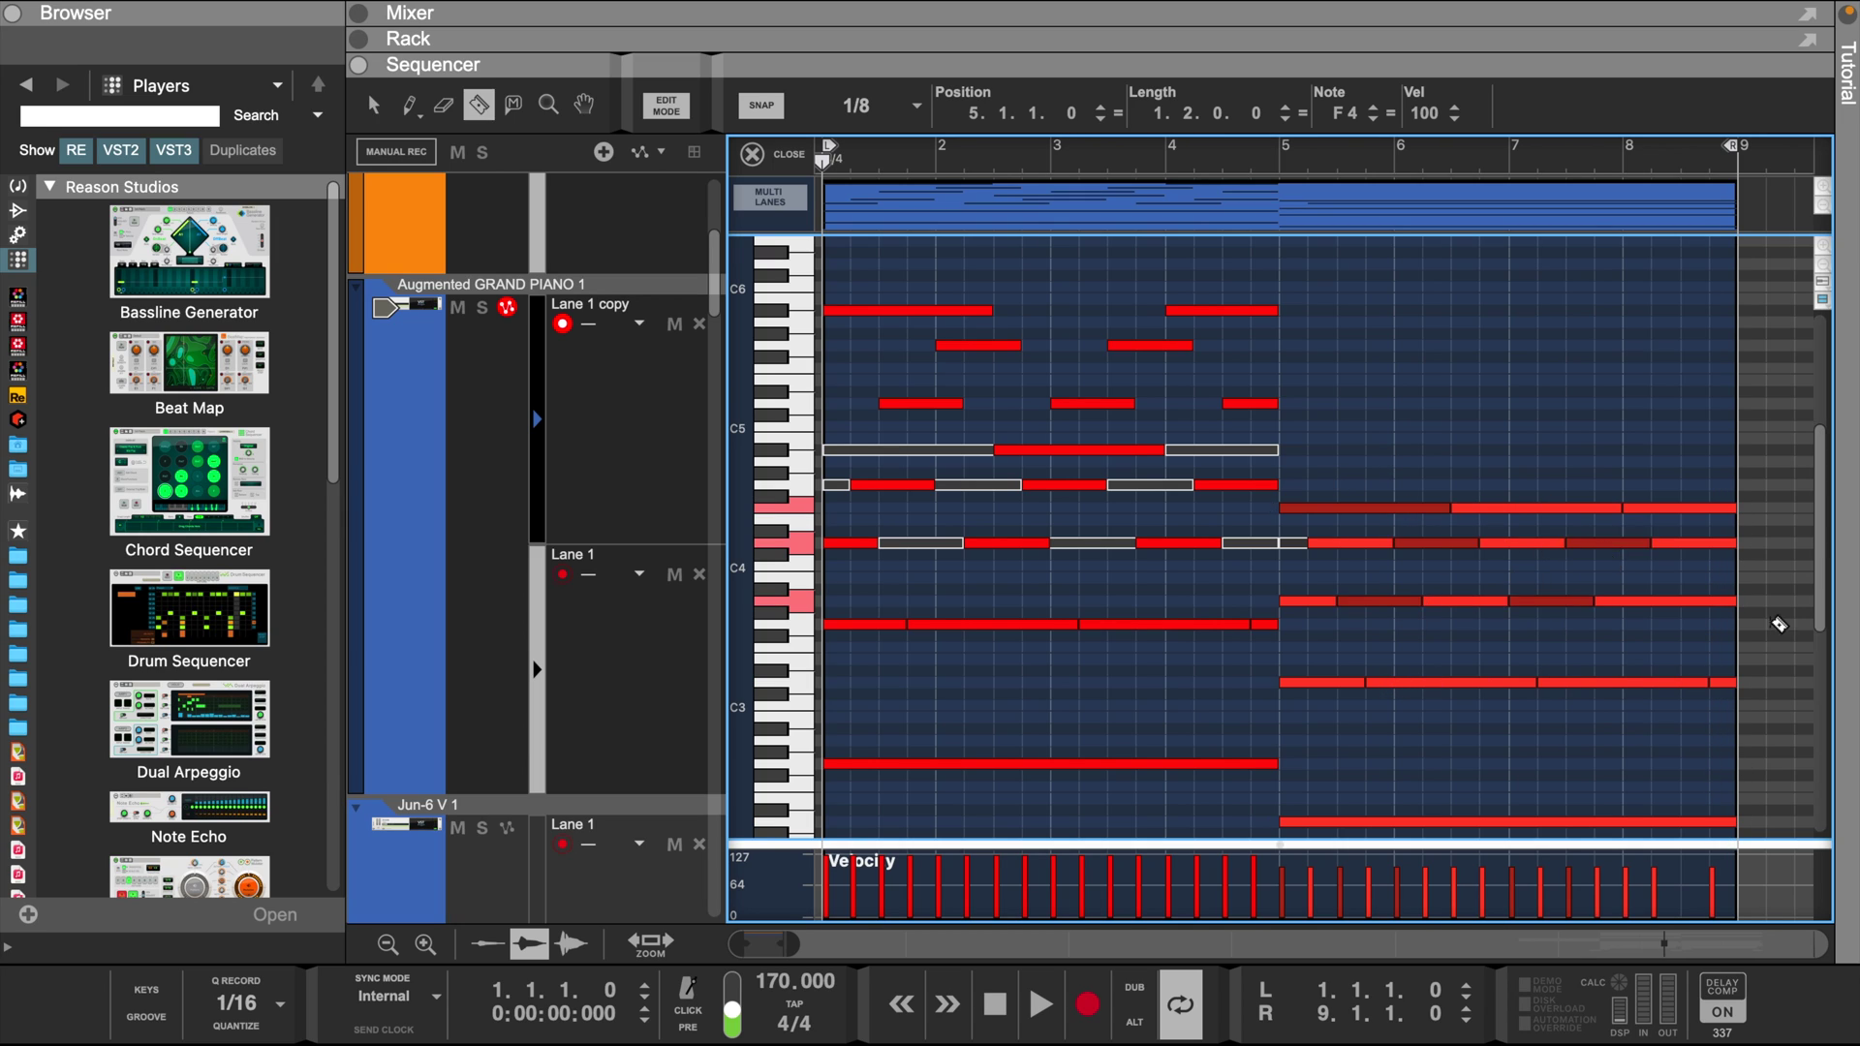
left_click(1693, 602)
key("q")
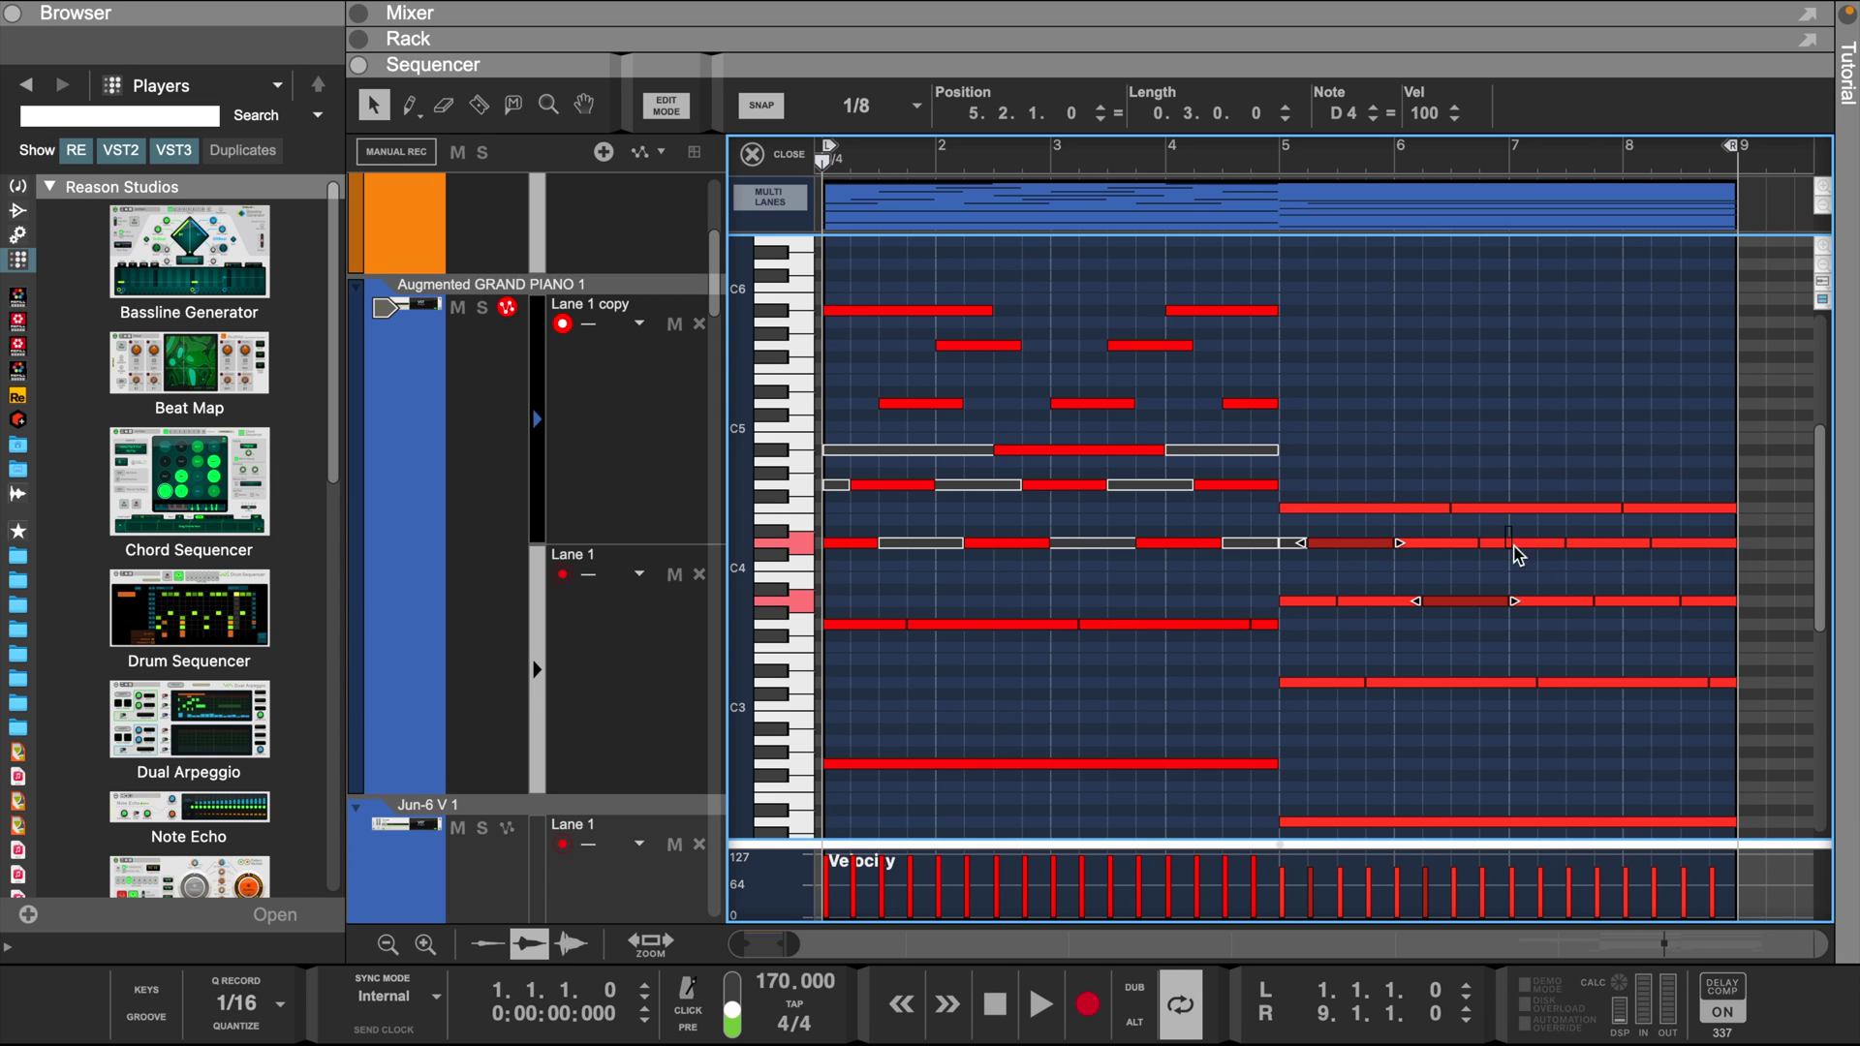
left_click(1375, 601)
left_click(1435, 543, "shift")
left_click(1548, 601, "shift")
left_click(1604, 543, "shift")
left_click(1702, 601, "shift")
key("shift+super+Up")
- Raise the first and last F4 notes of bars 5–8 an octave, giving F5 at bar 5
left_click_drag(1311, 481, 1317, 520)
key("shift+super+Down")
key("shift+super+Up")
key("shift+super+Up")
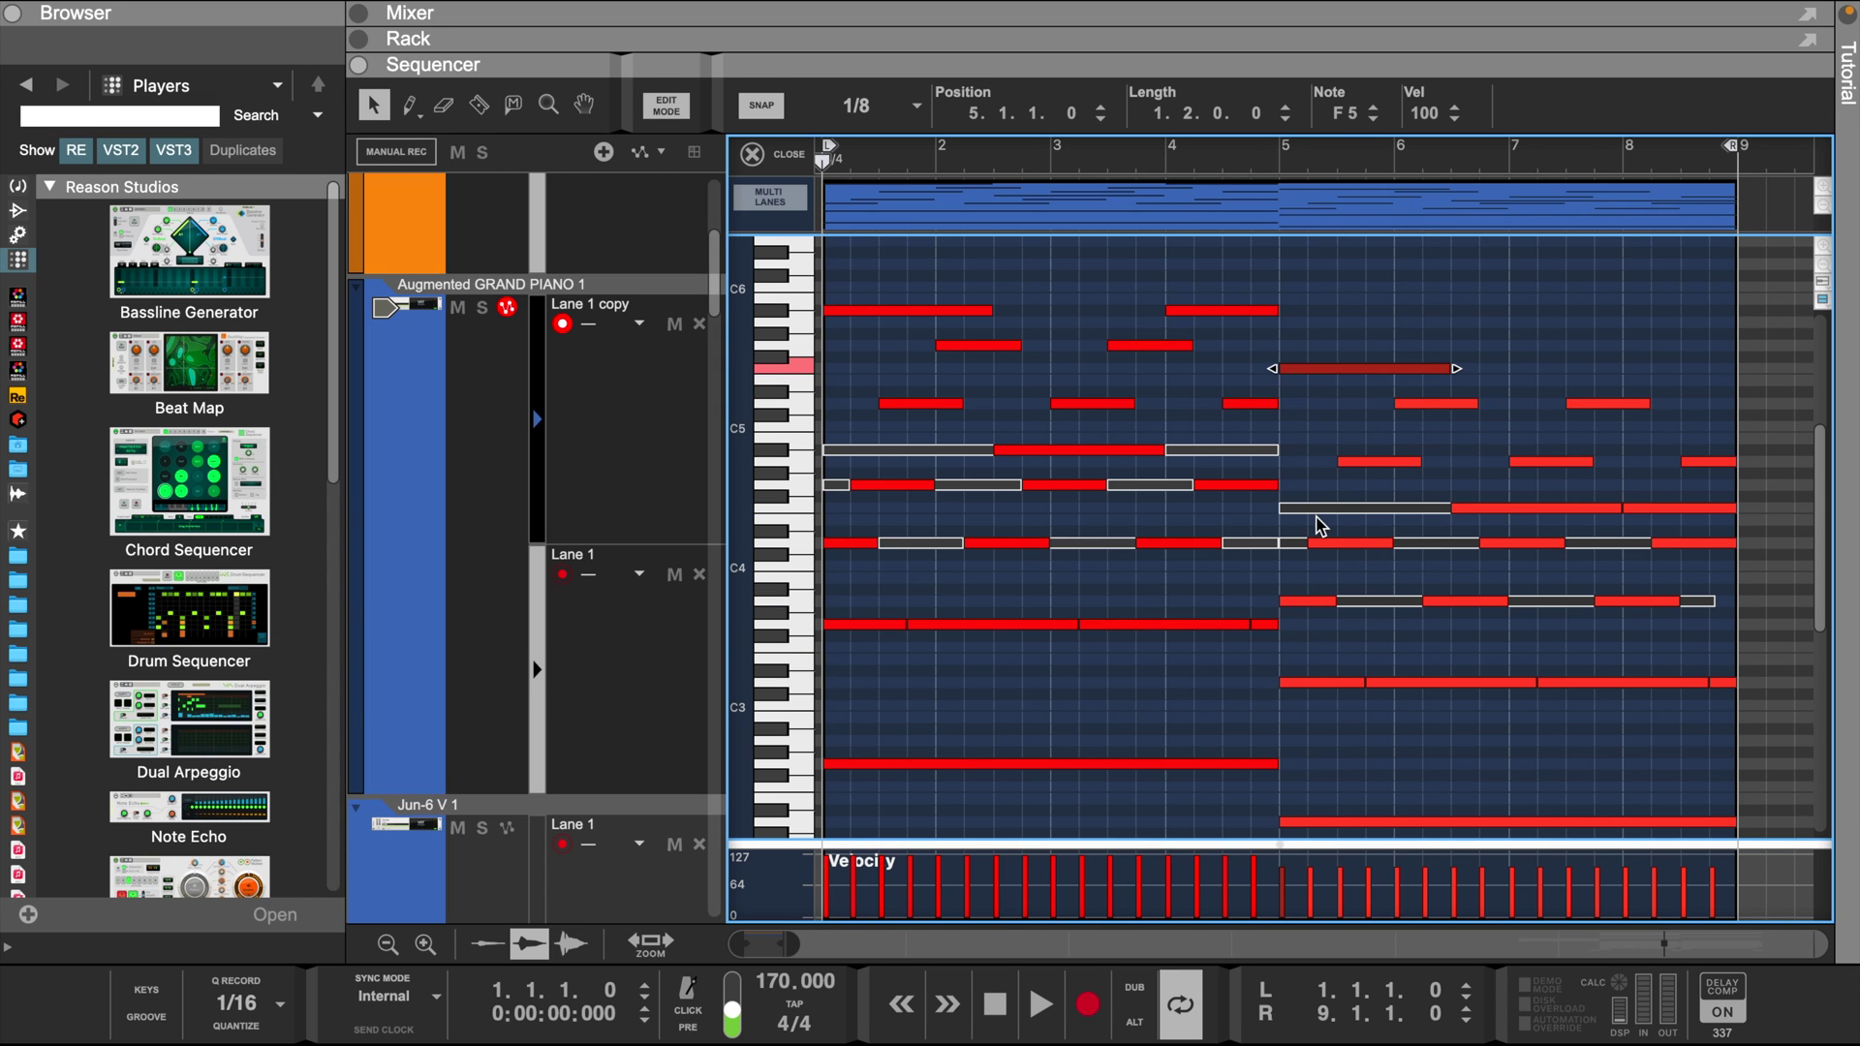
left_click(1685, 509)
key("shift+super+Up")
- Play back the piano pattern and drag the Sequencer down to show the Rack
key("space")
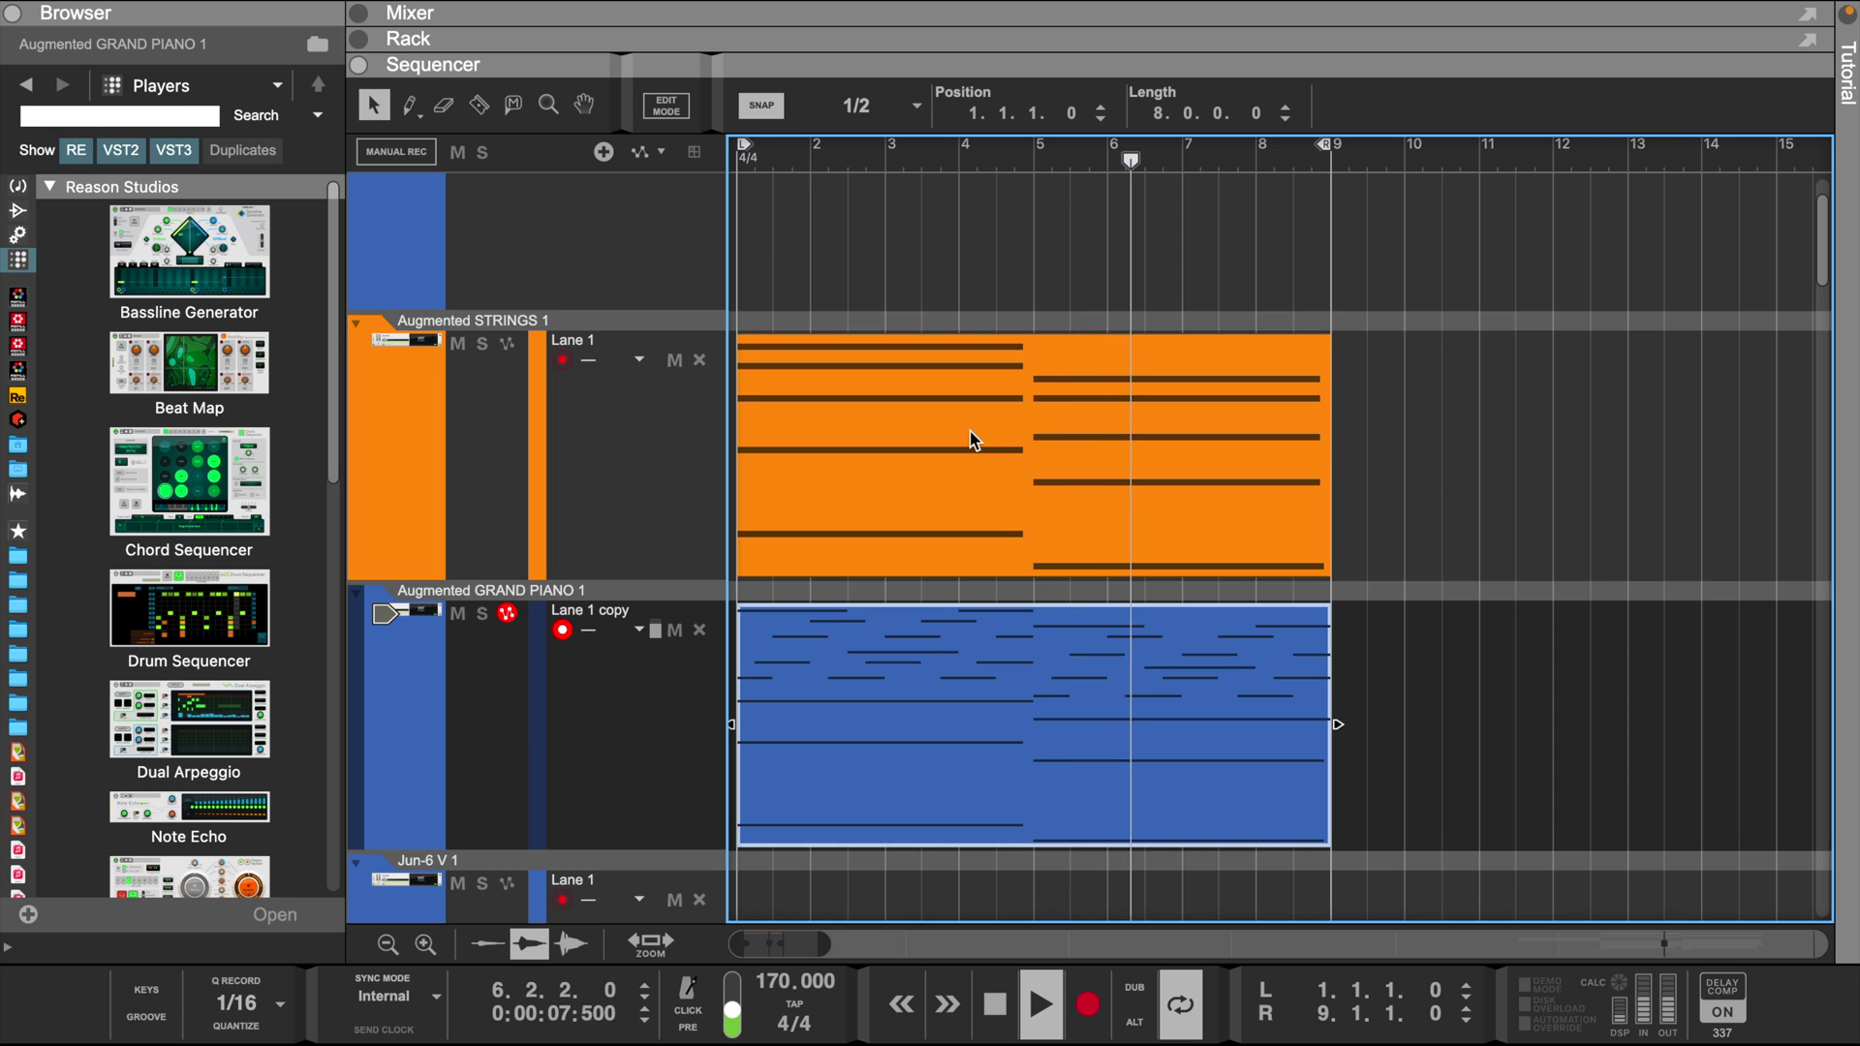
scroll(974, 439, "down", 1)
left_click(460, 661)
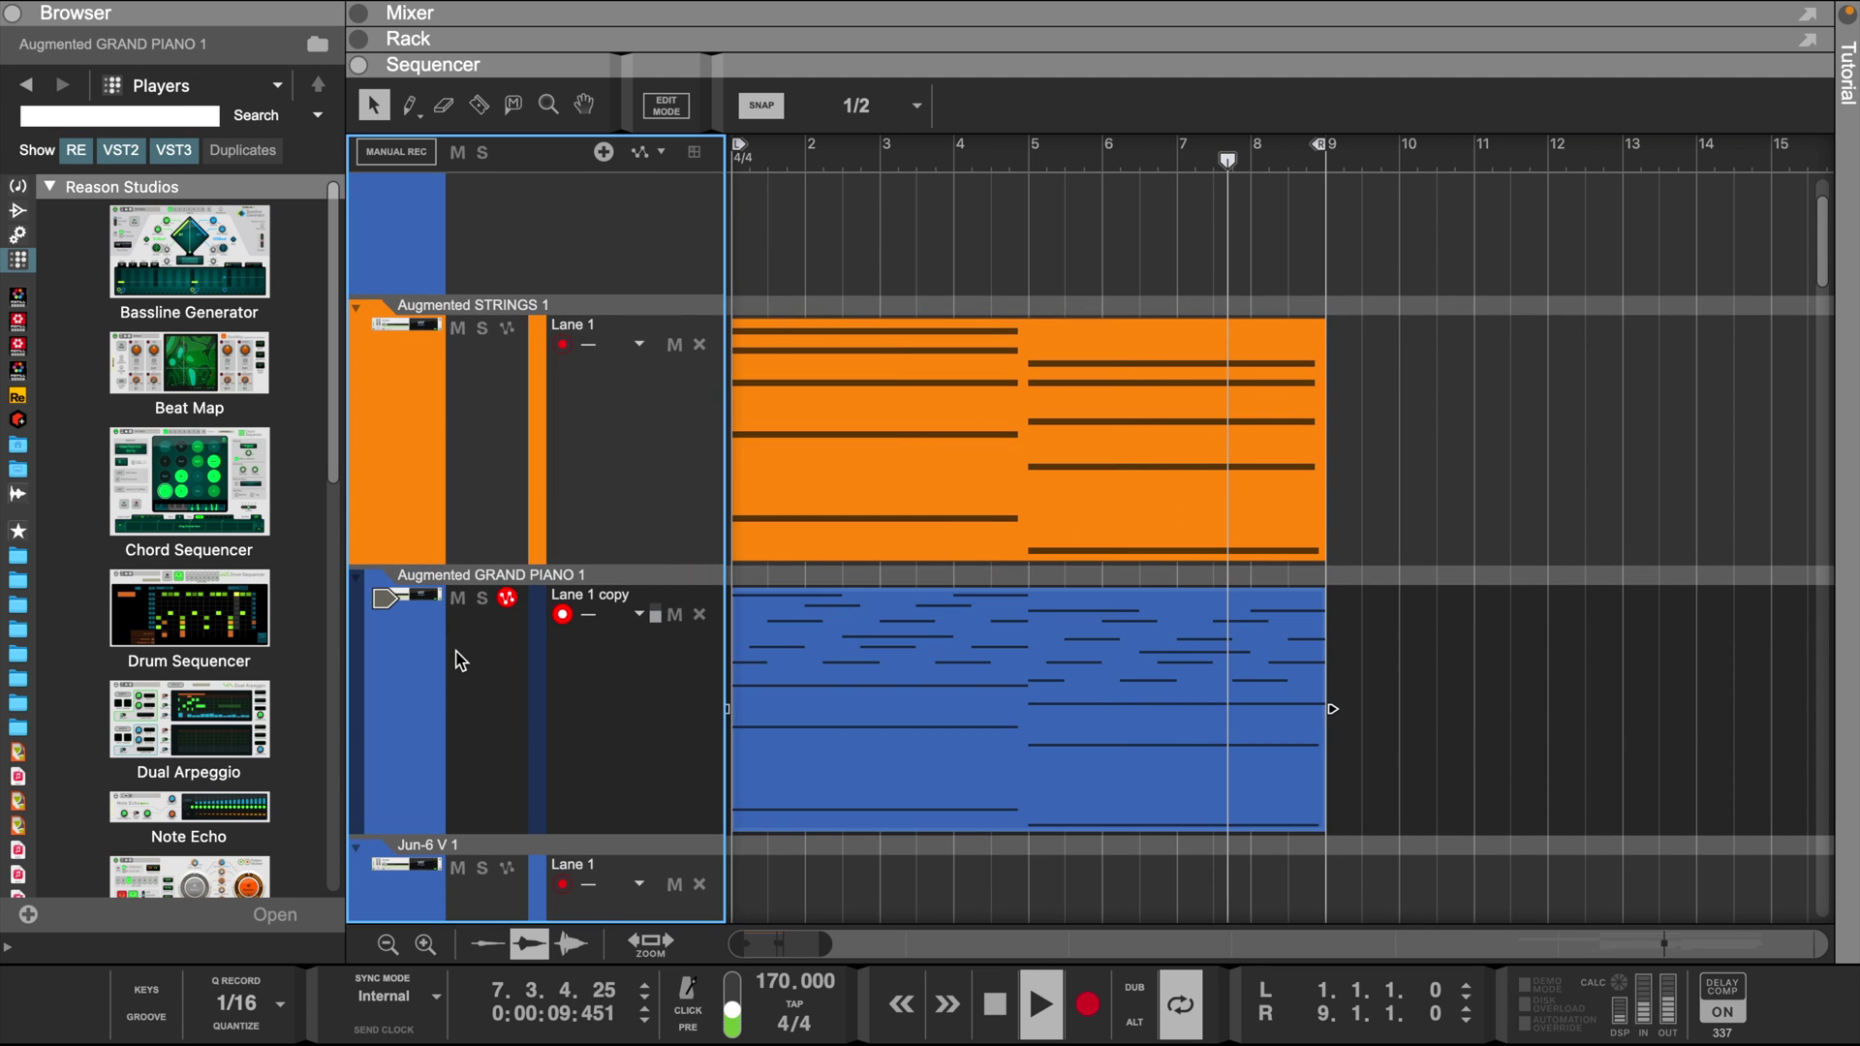
left_click_drag(1046, 54, 1062, 478)
scroll(990, 281, "up", 1)
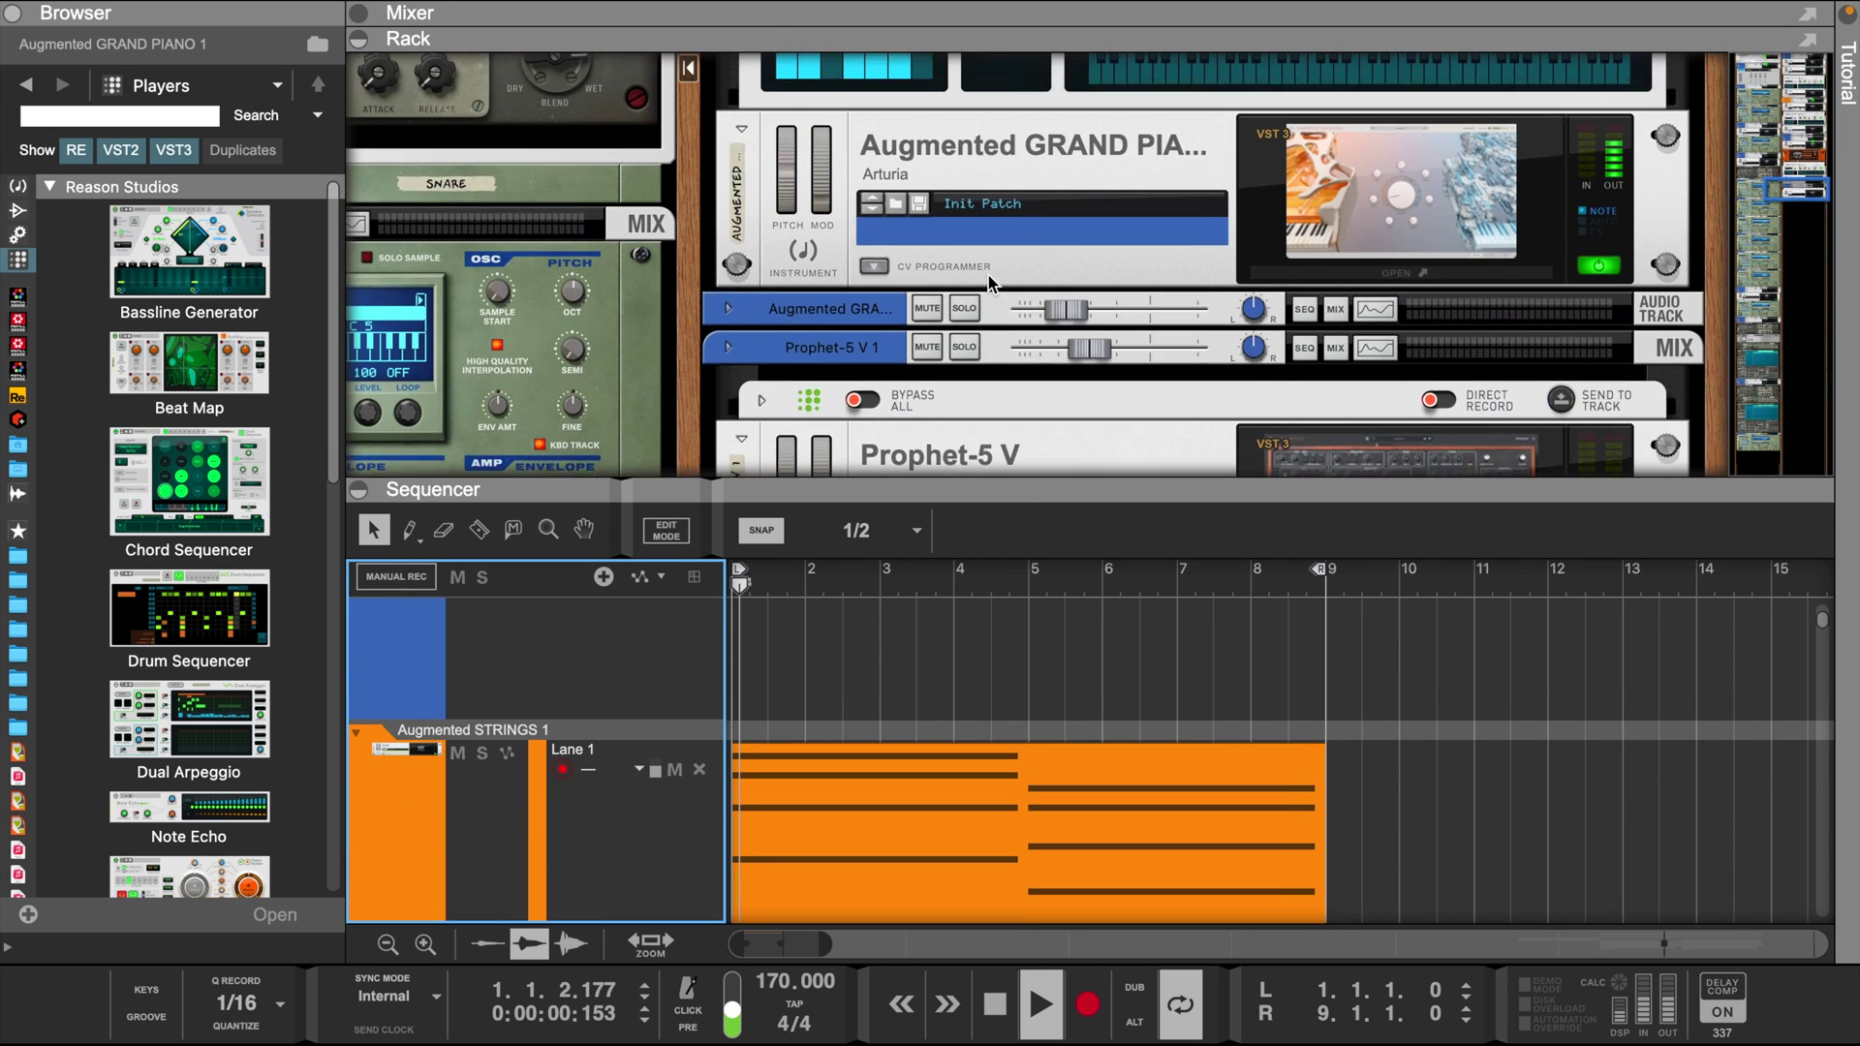
scroll(988, 276, "up", 10)
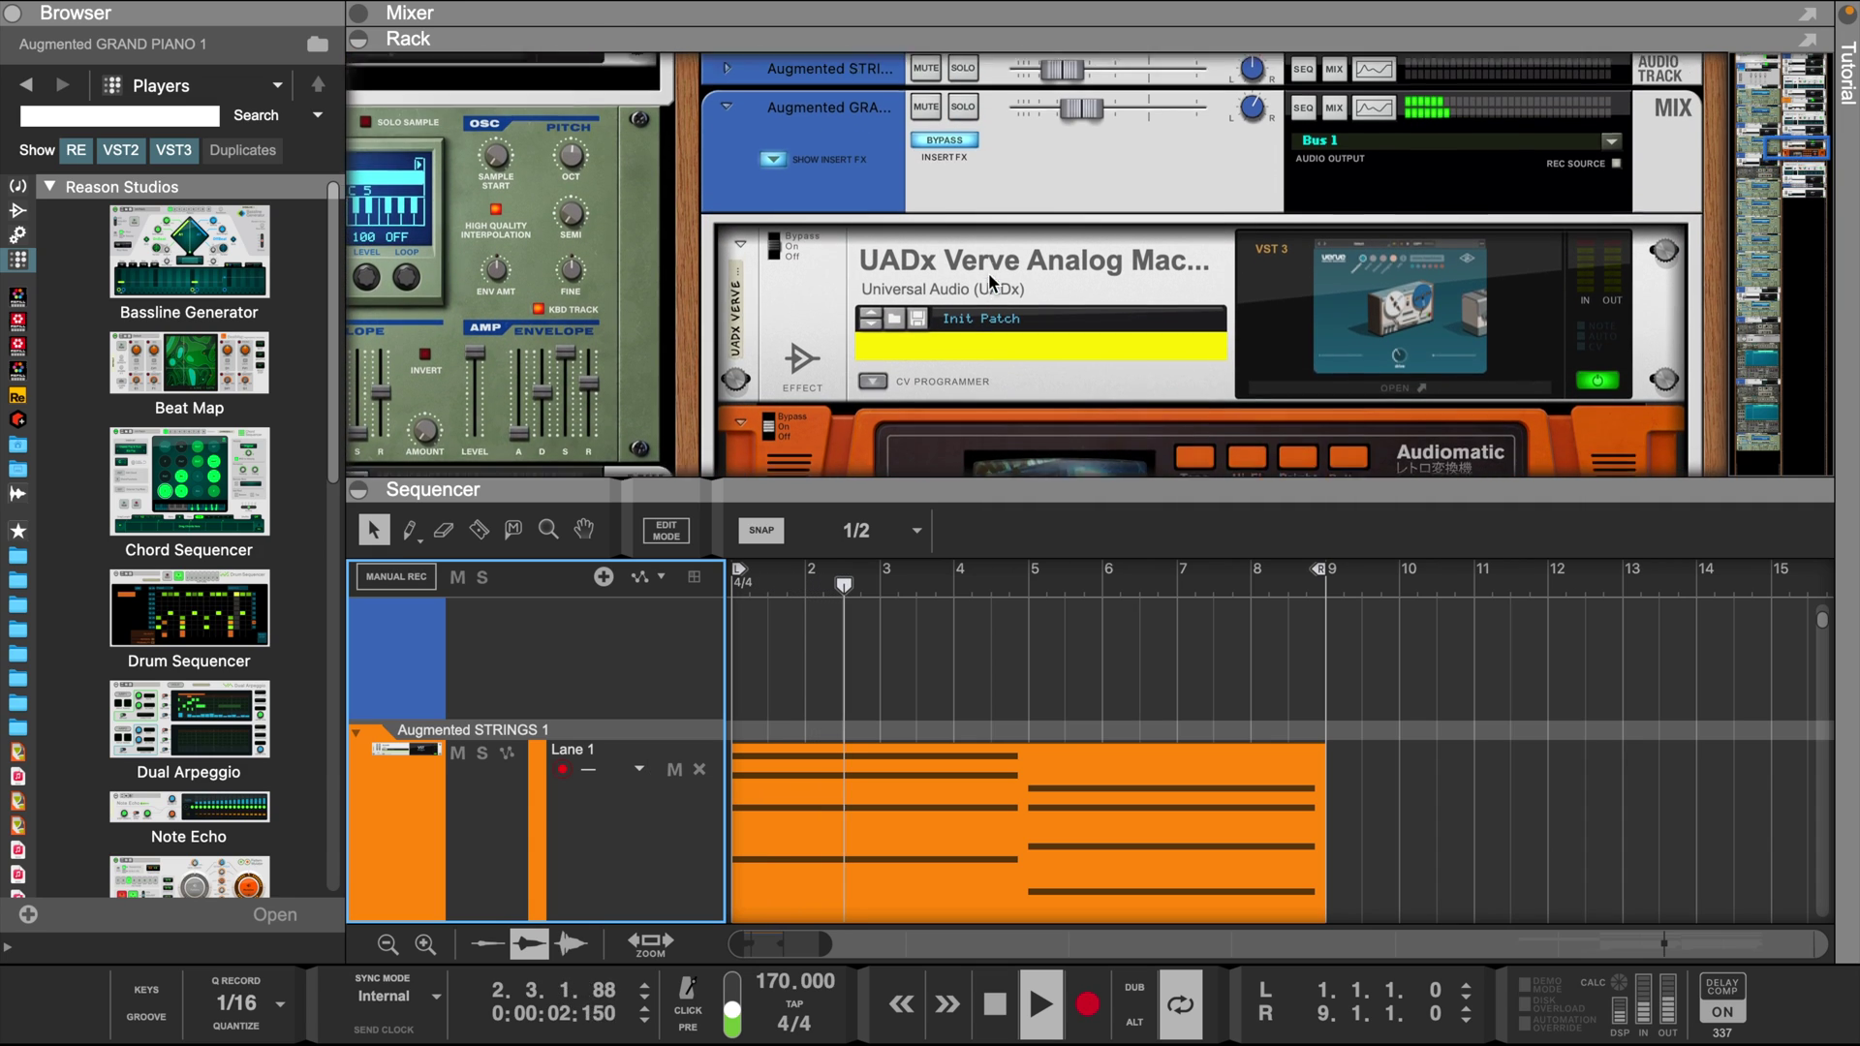
- Solo Augmented GRAND PIANO, open the UADx Verve window and start playback
scroll(988, 271, "up", 1)
left_click(963, 122)
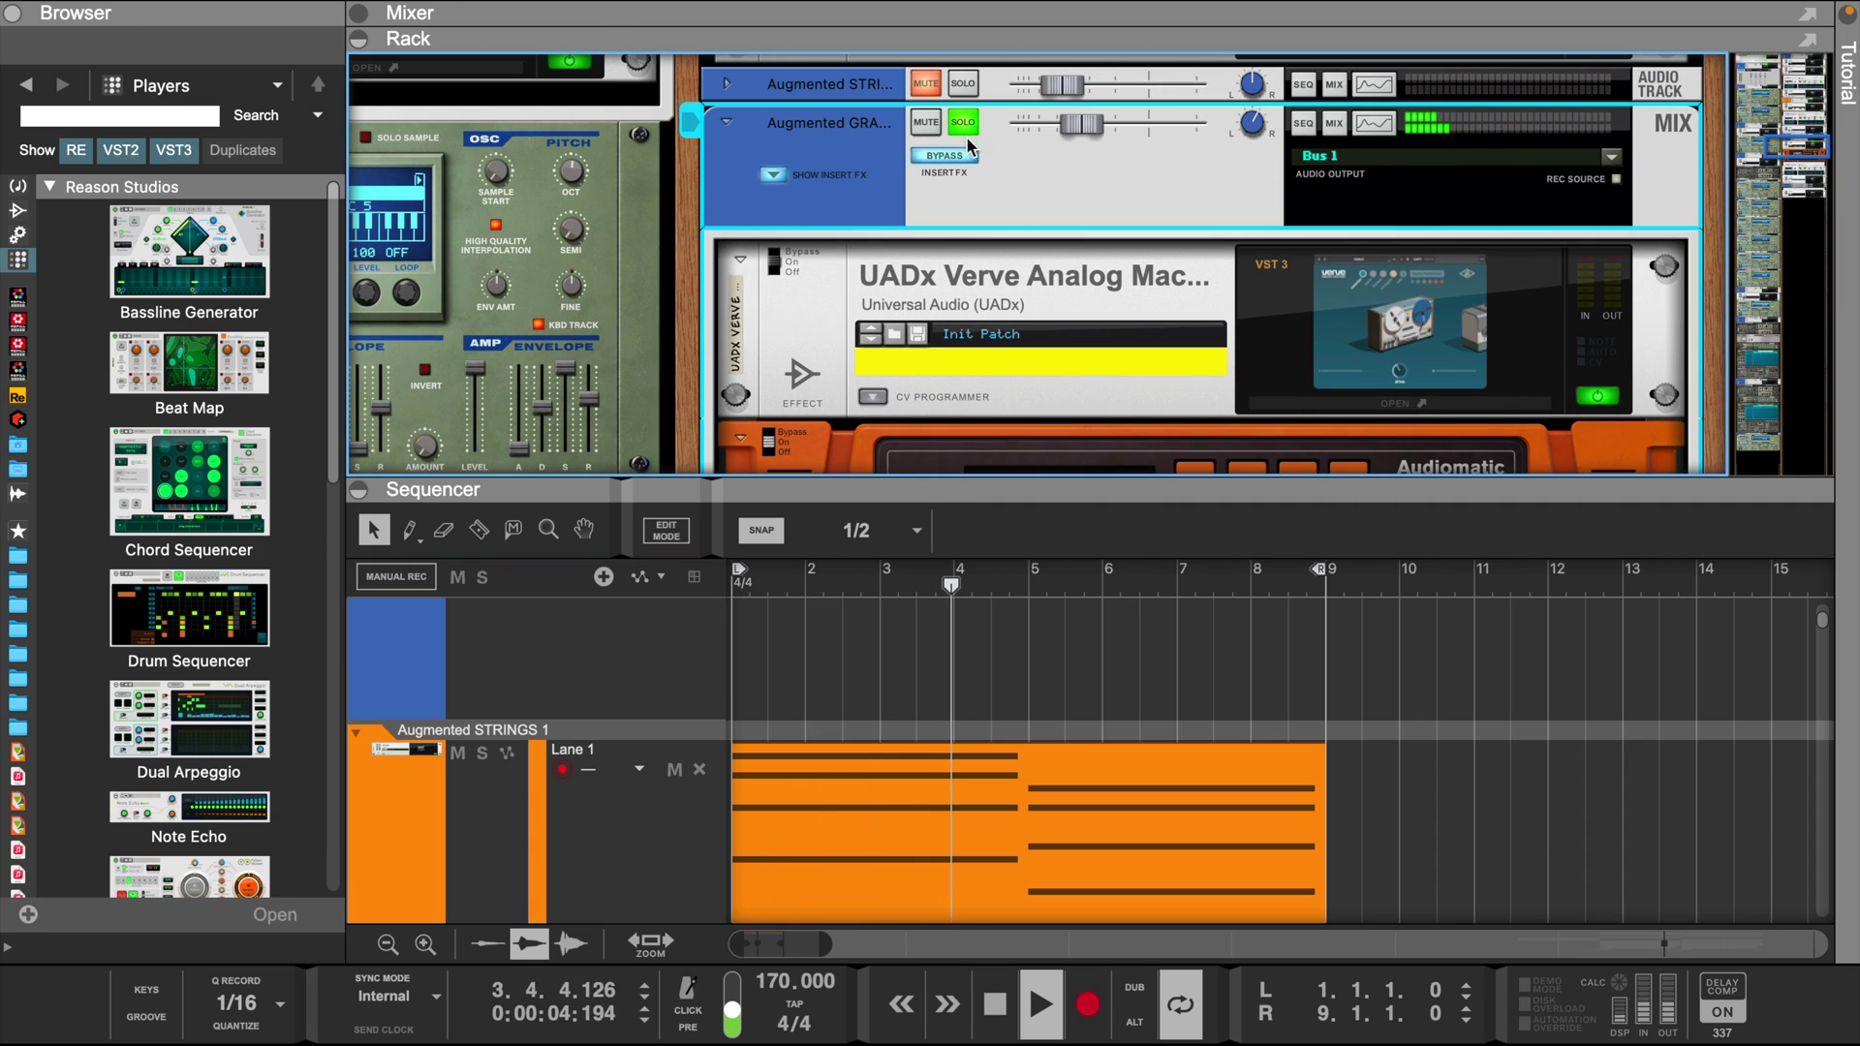
scroll(1003, 184, "down", 2)
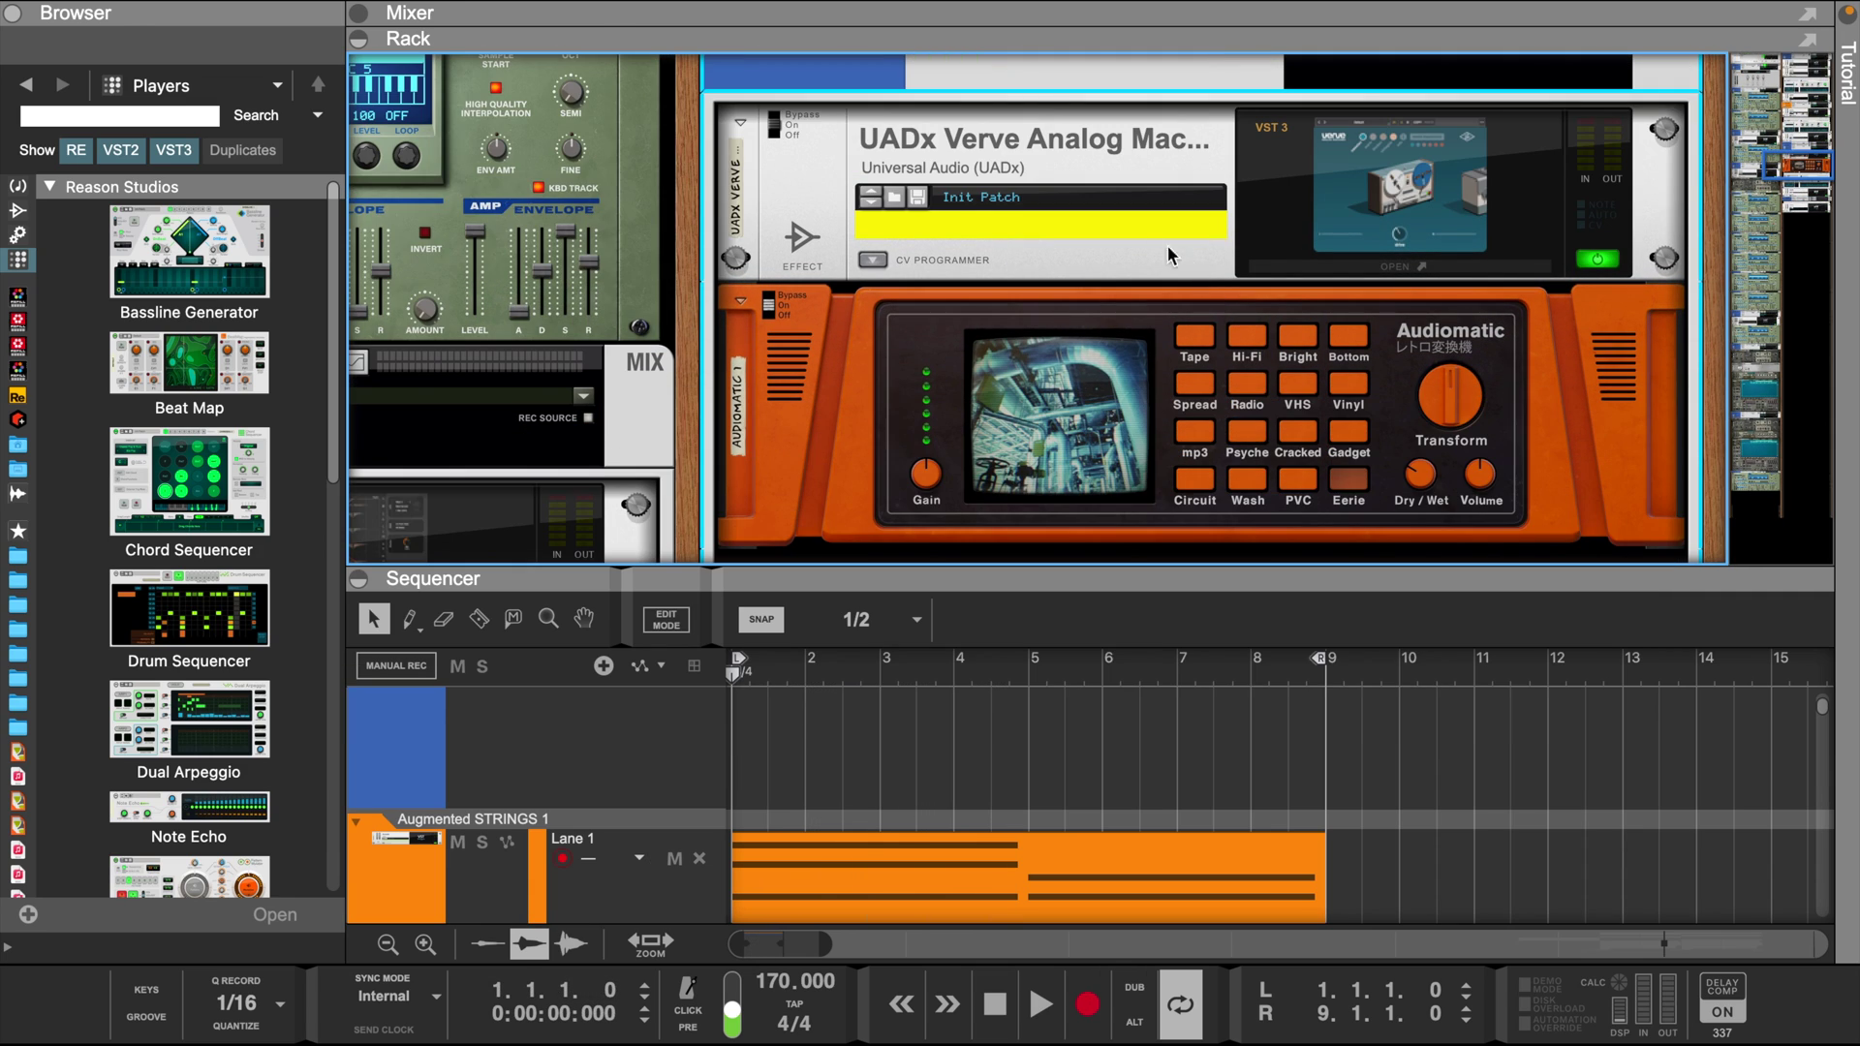
left_click(1398, 237)
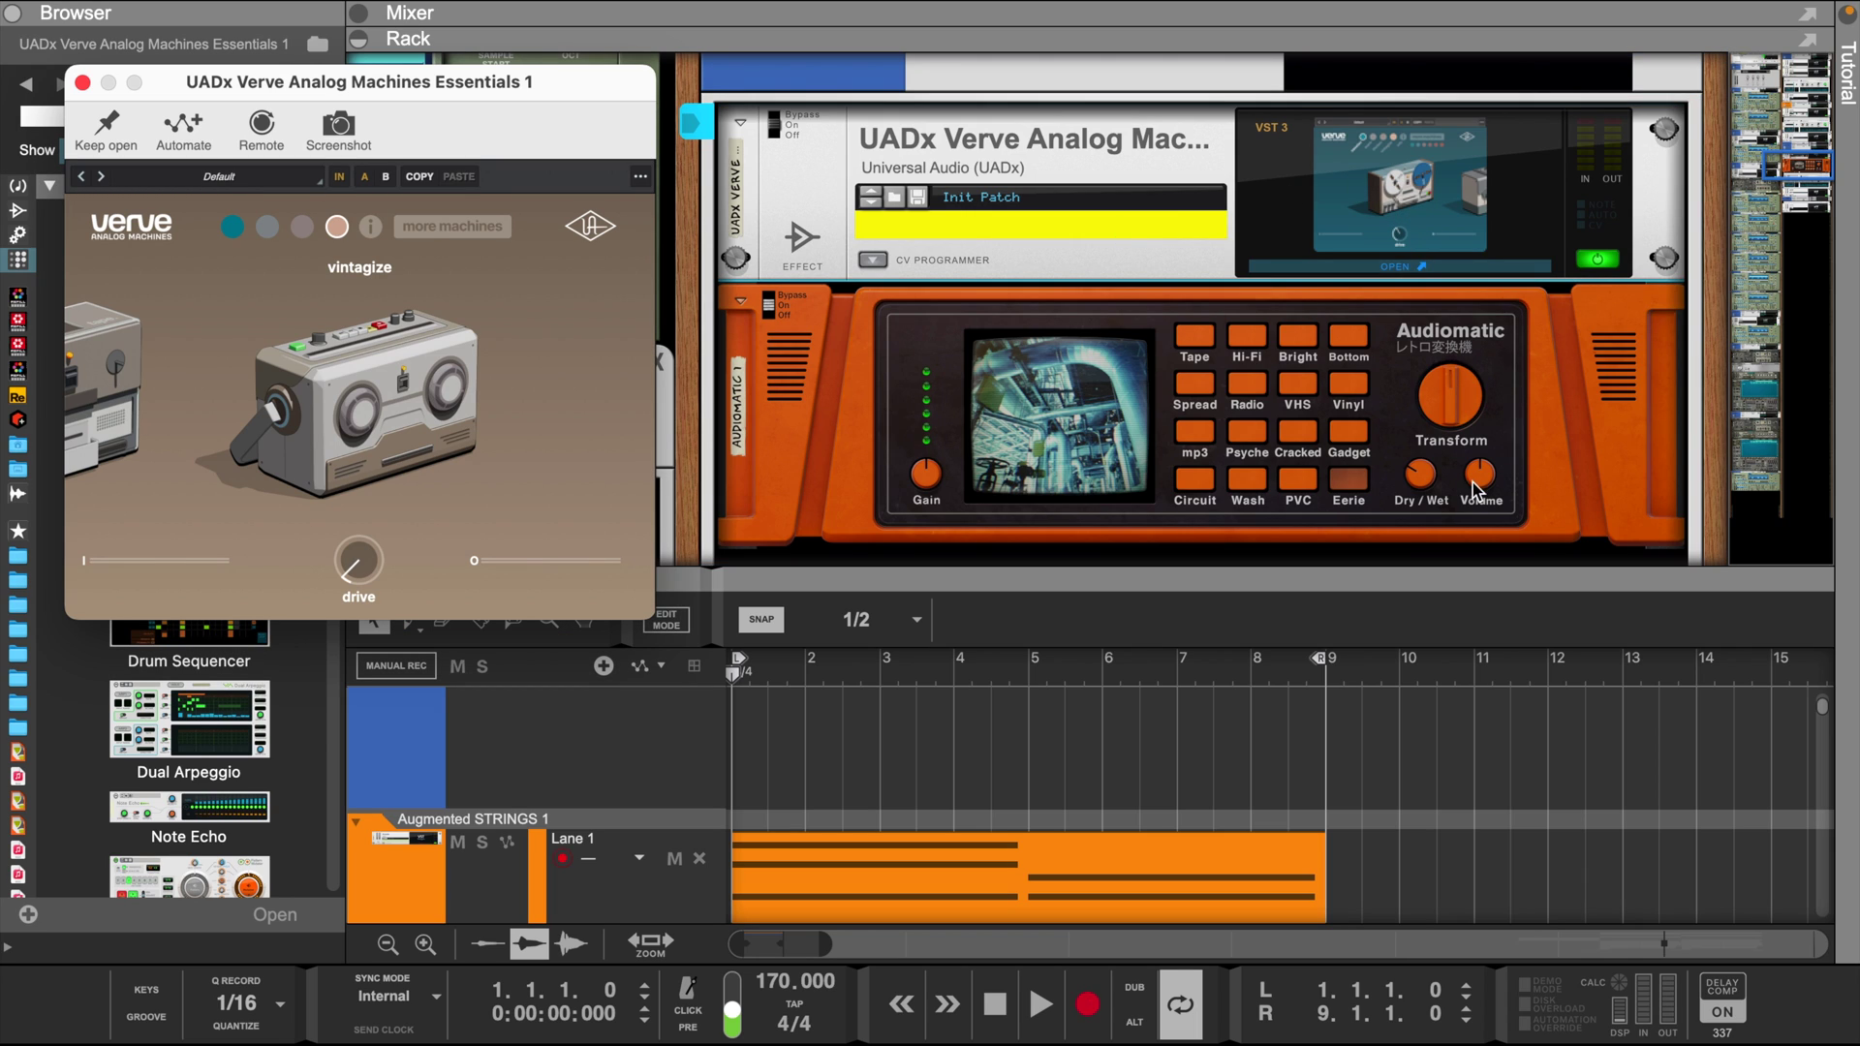
scroll(480, 823, "down", 5)
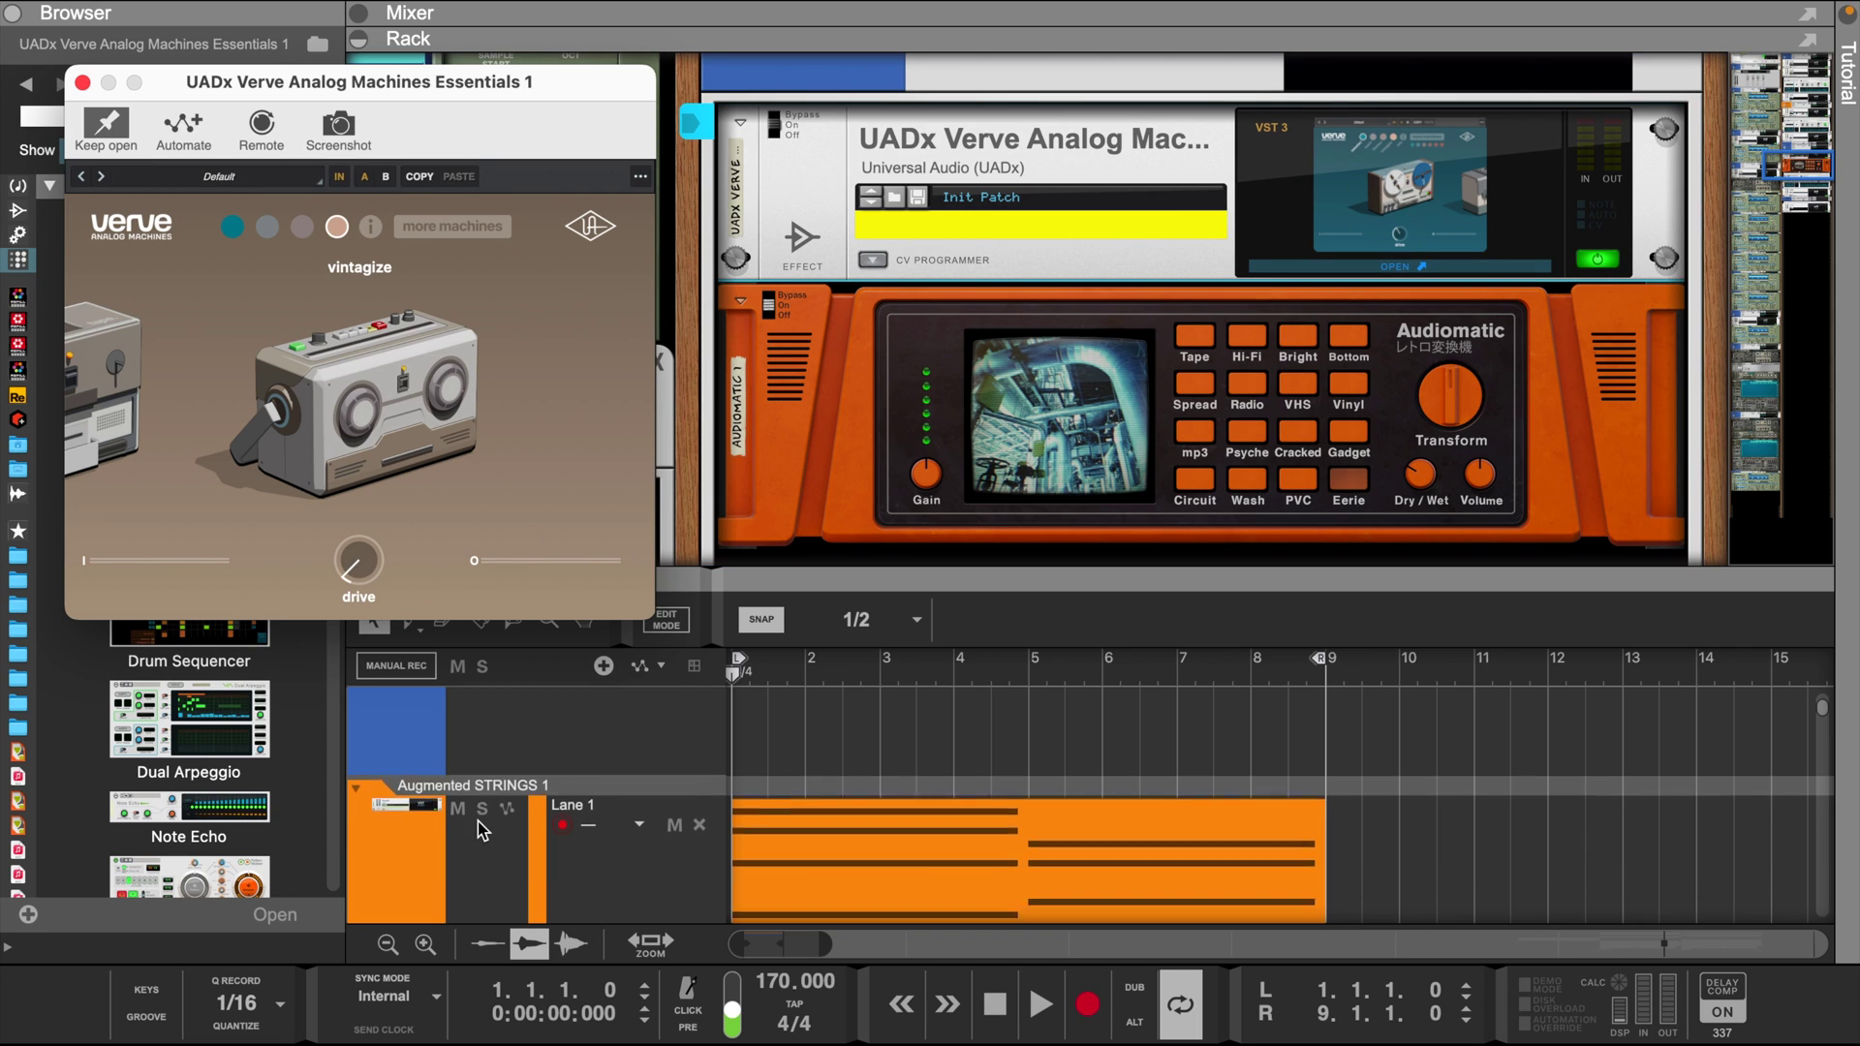
left_click(442, 842)
key("space")
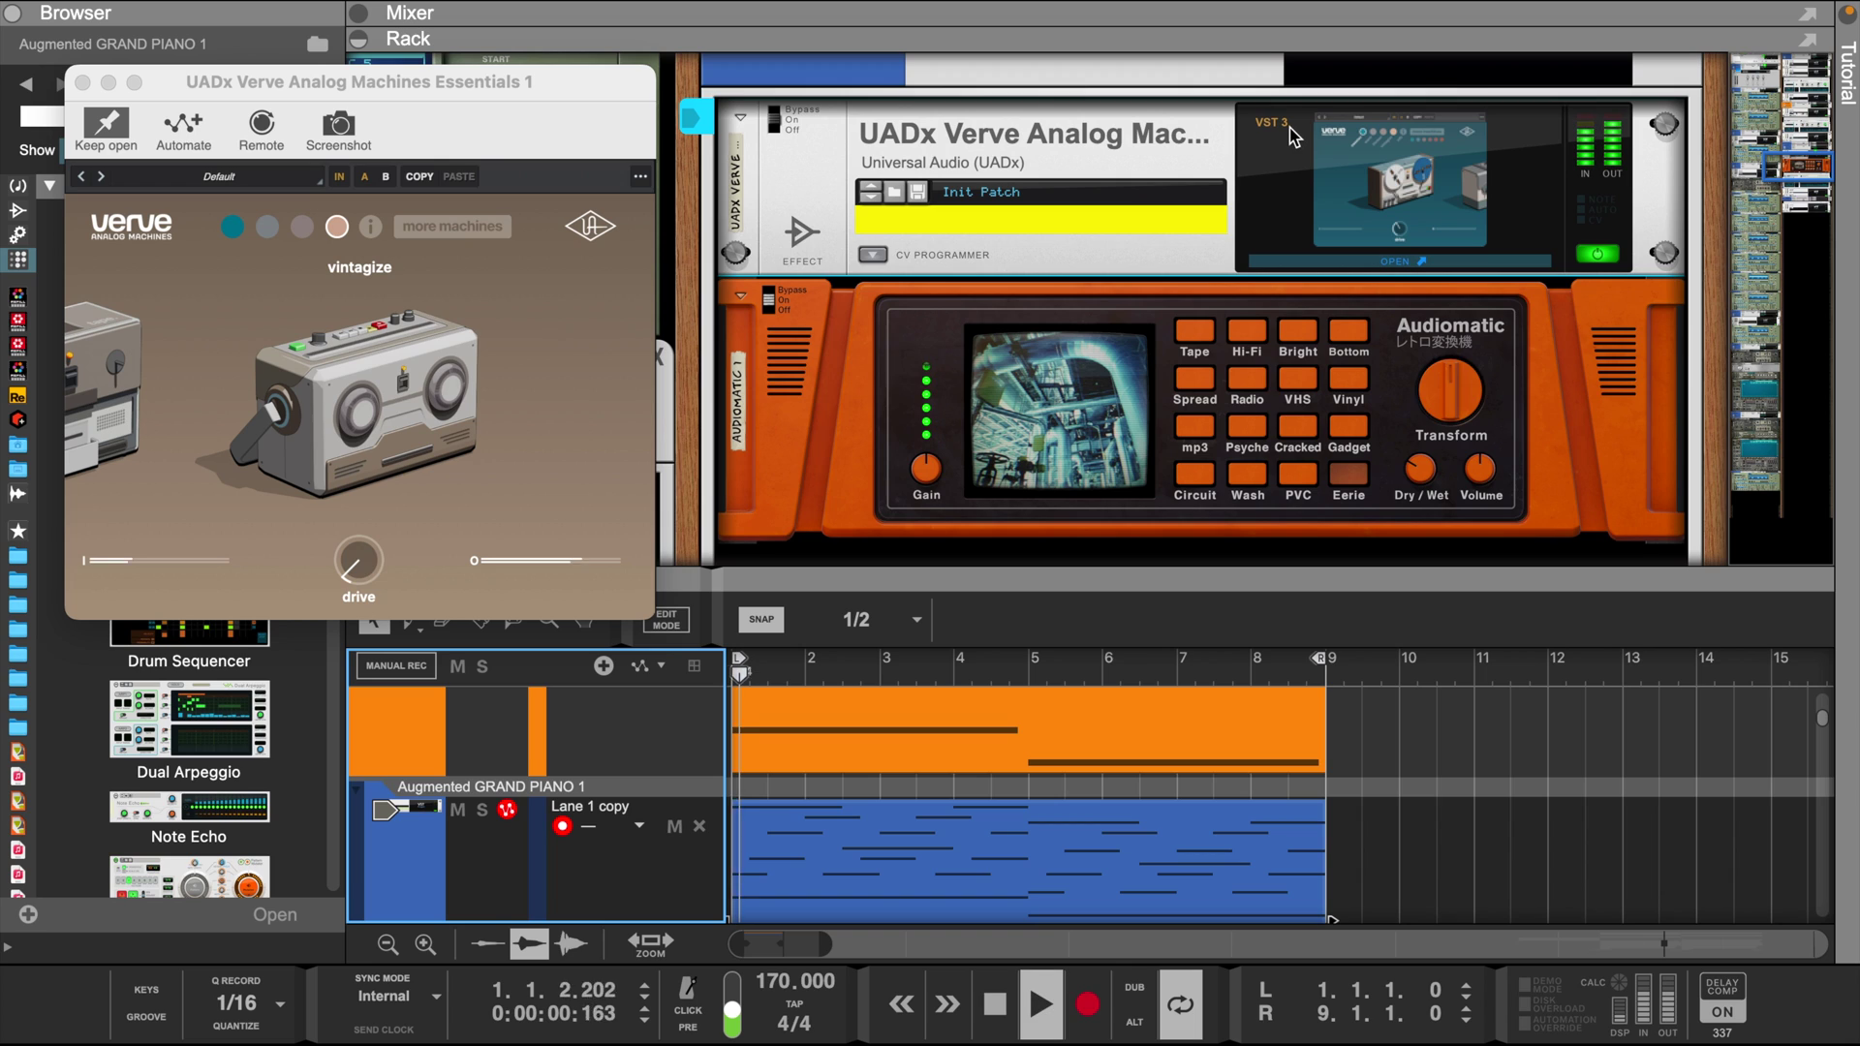
- Bypass the master insert effects and re-enable them, then stop playback and close Verve
scroll(1291, 136, "up", 1)
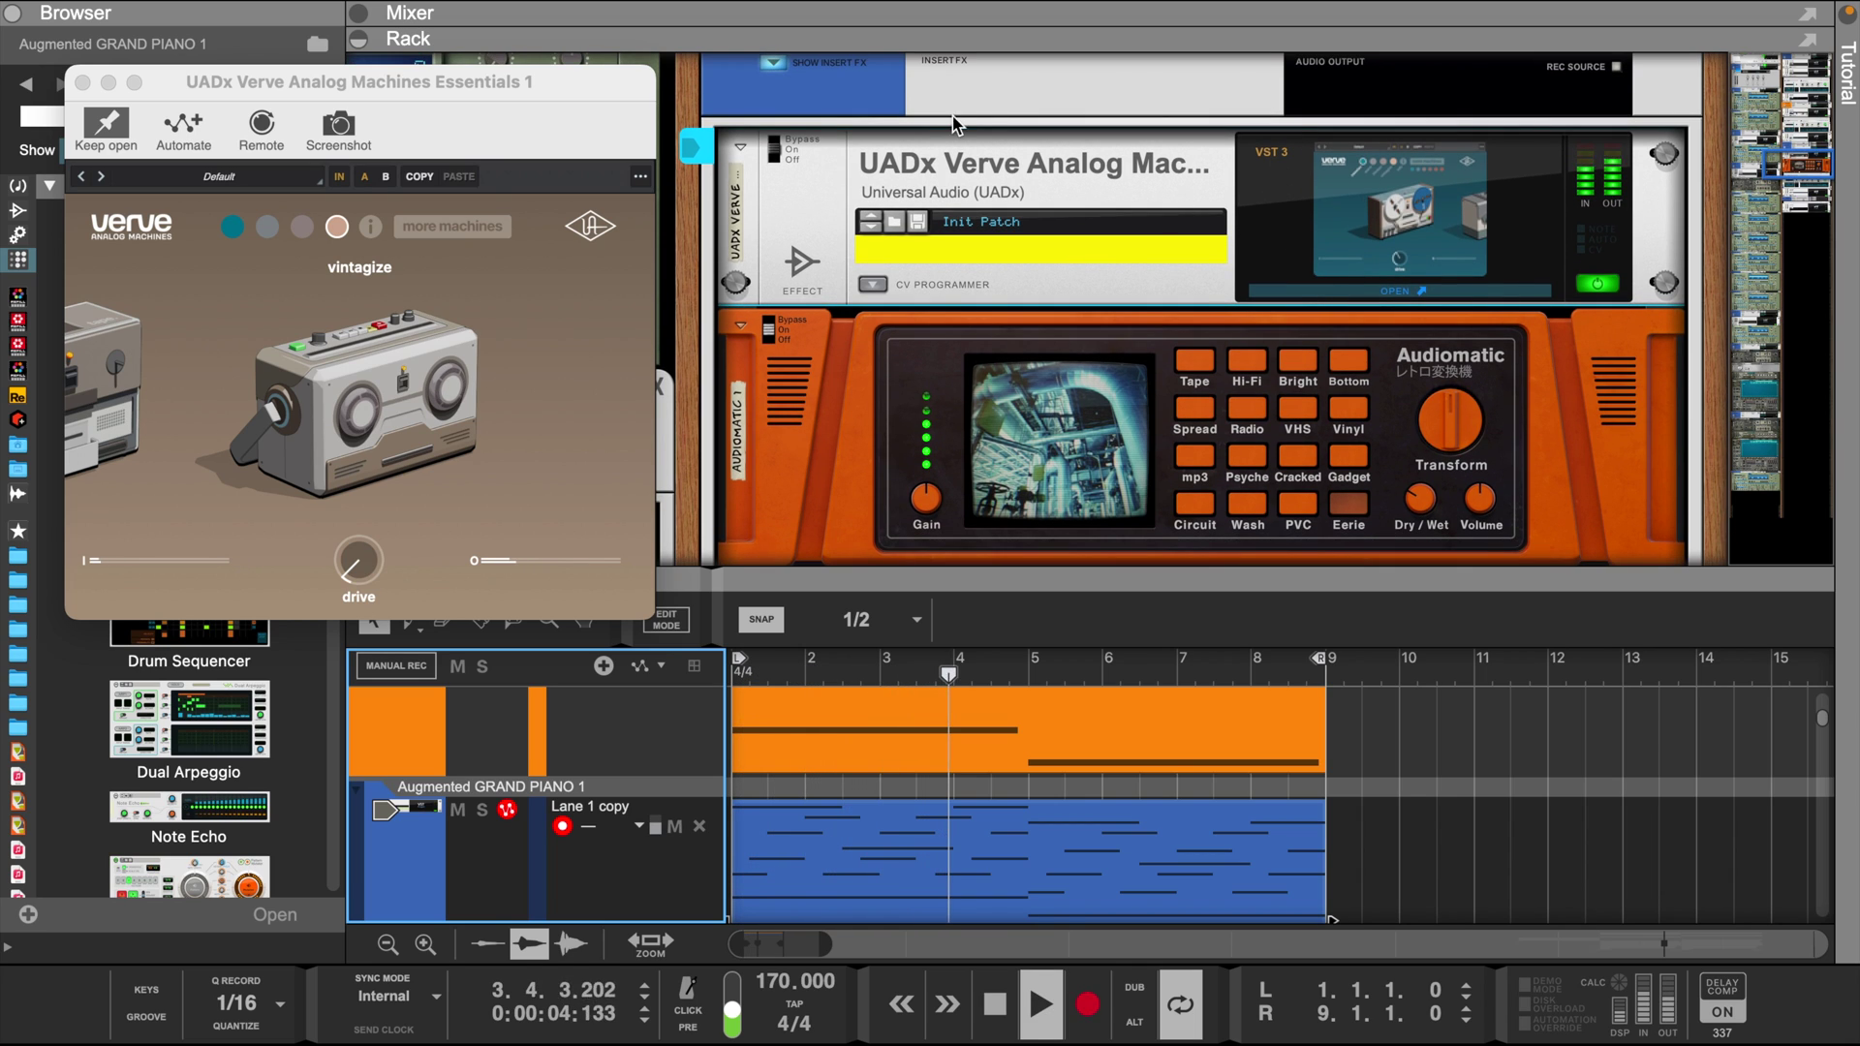
scroll(962, 97, "up", 1)
left_click(957, 90)
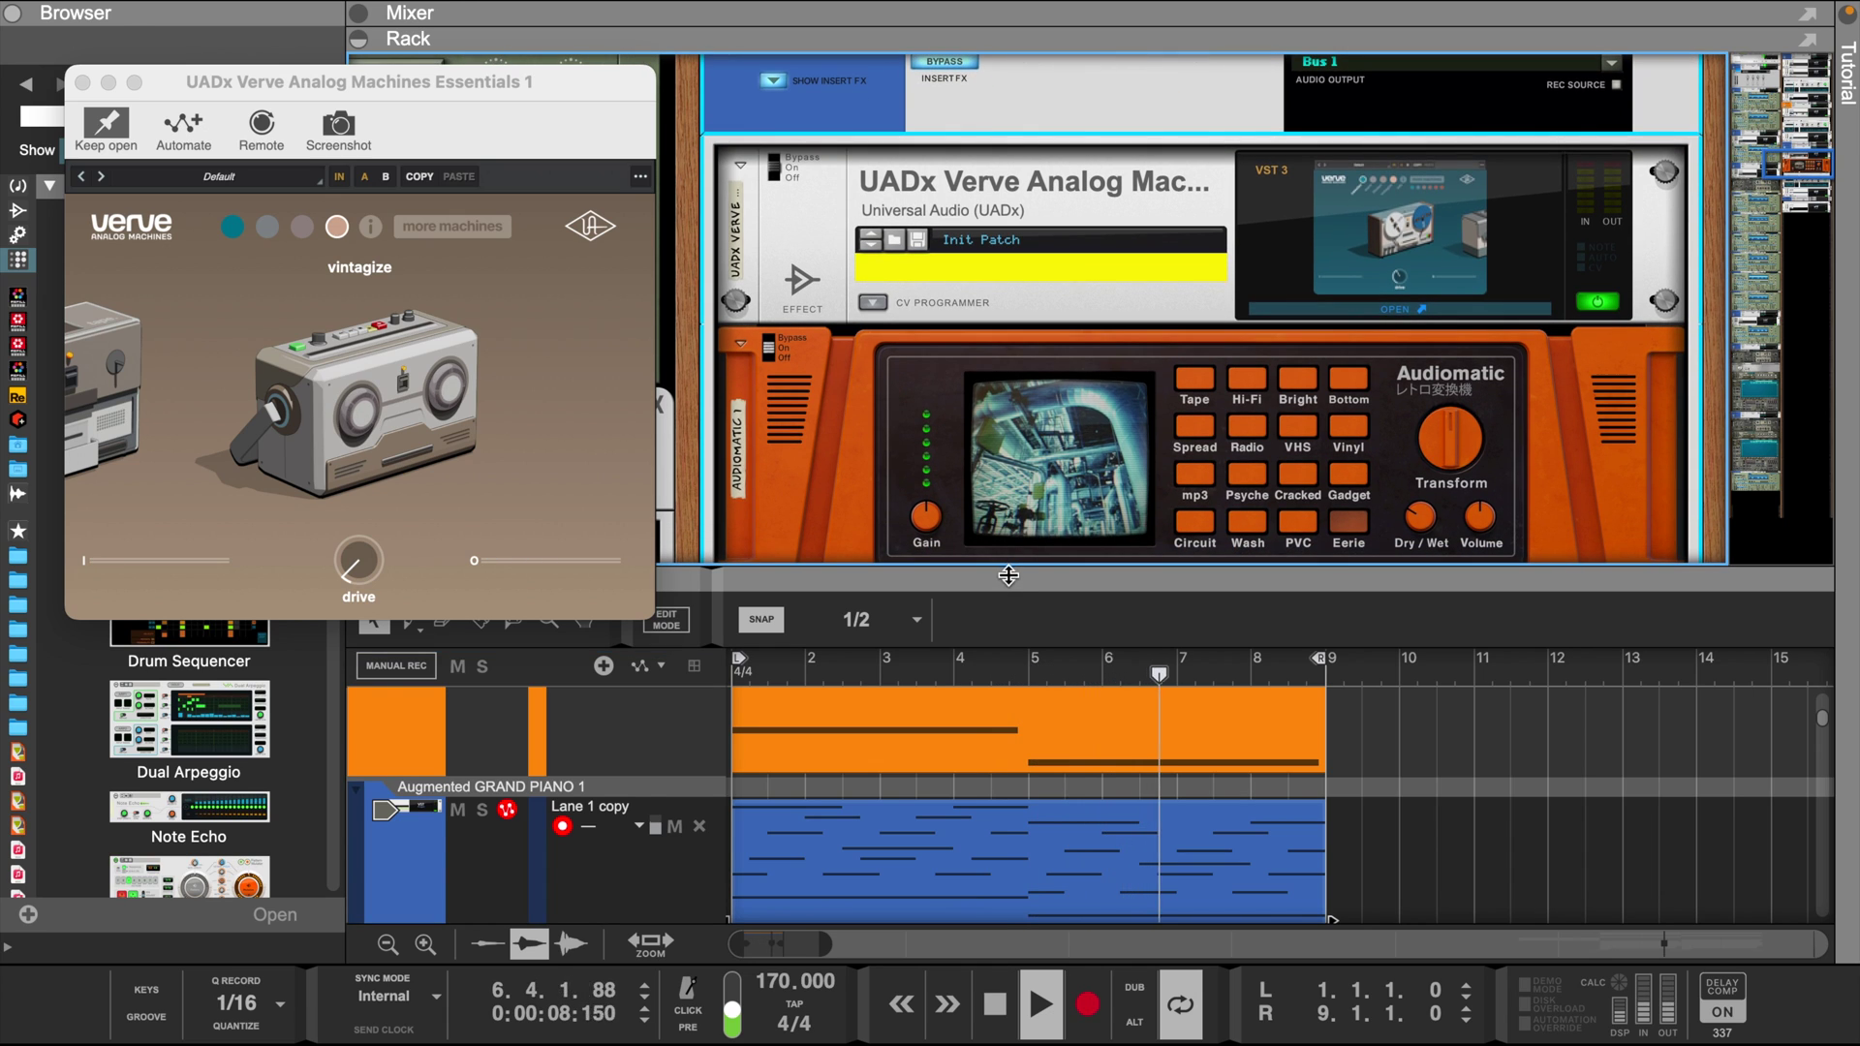
left_click_drag(1007, 576, 1007, 638)
scroll(966, 131, "up", 1)
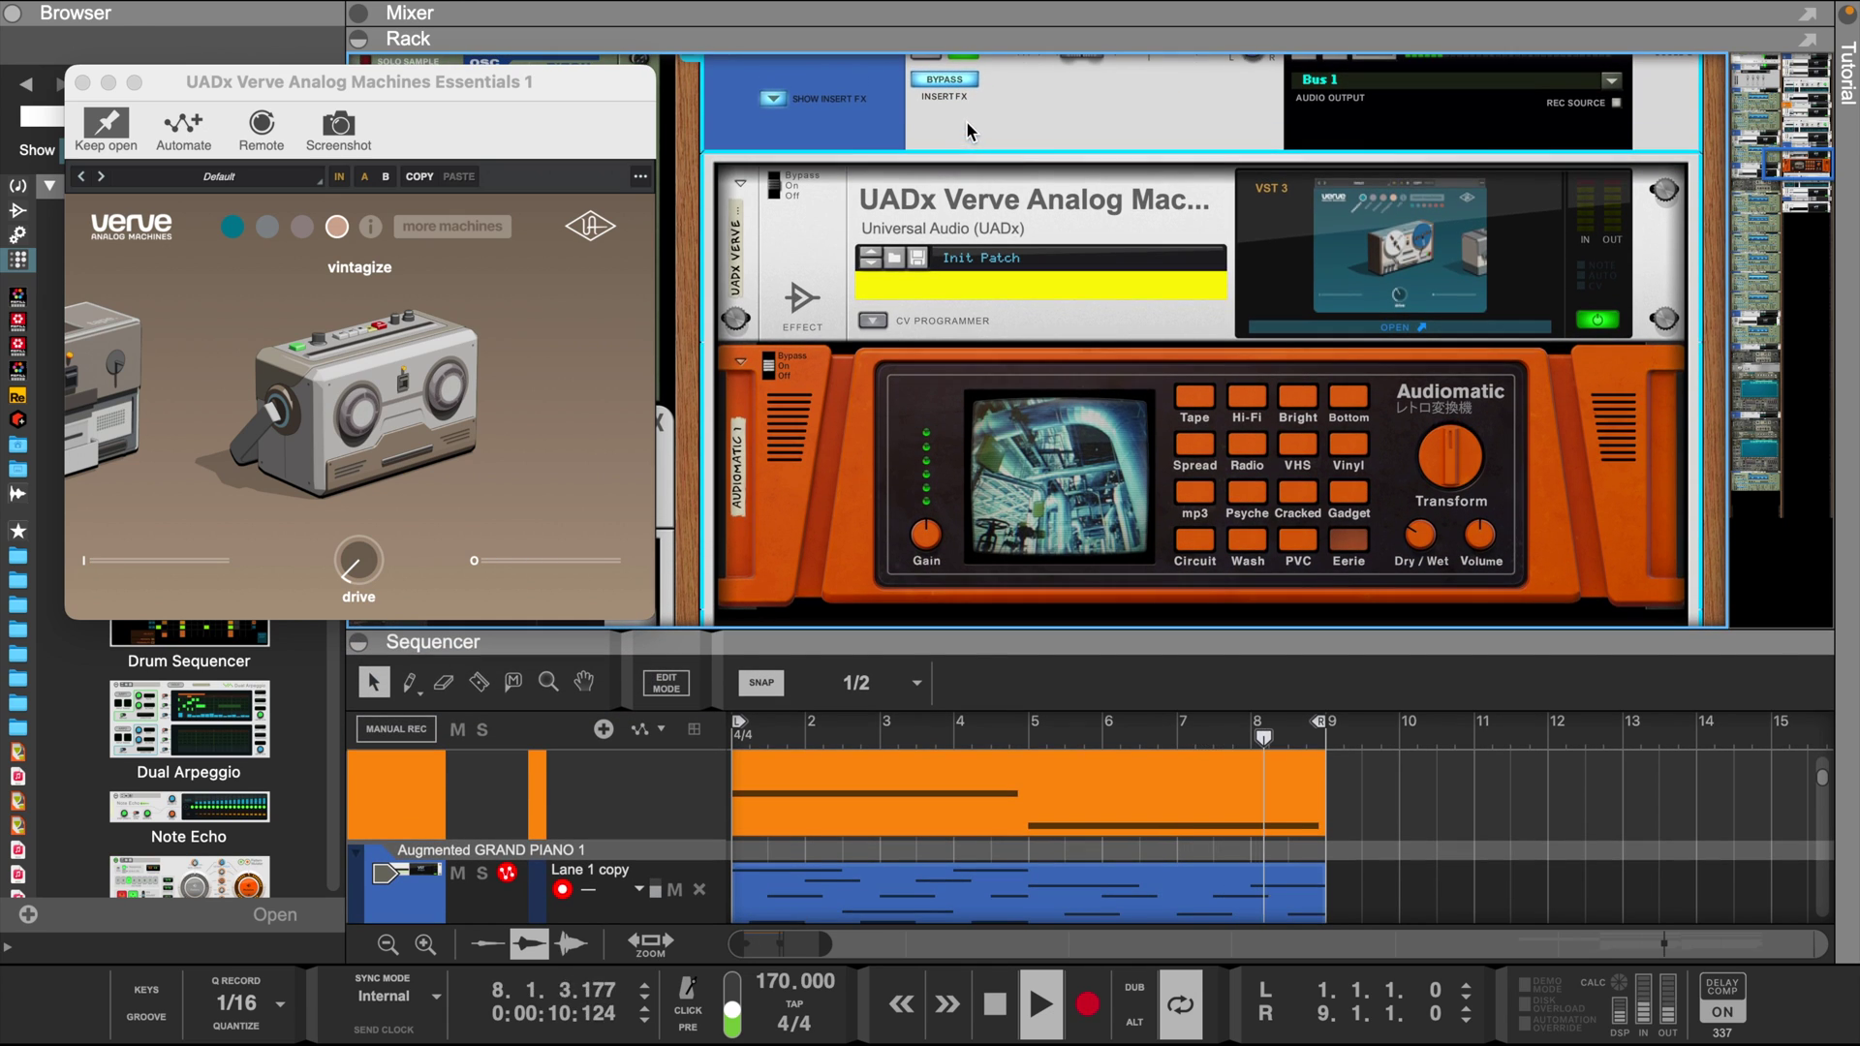
left_click(944, 80)
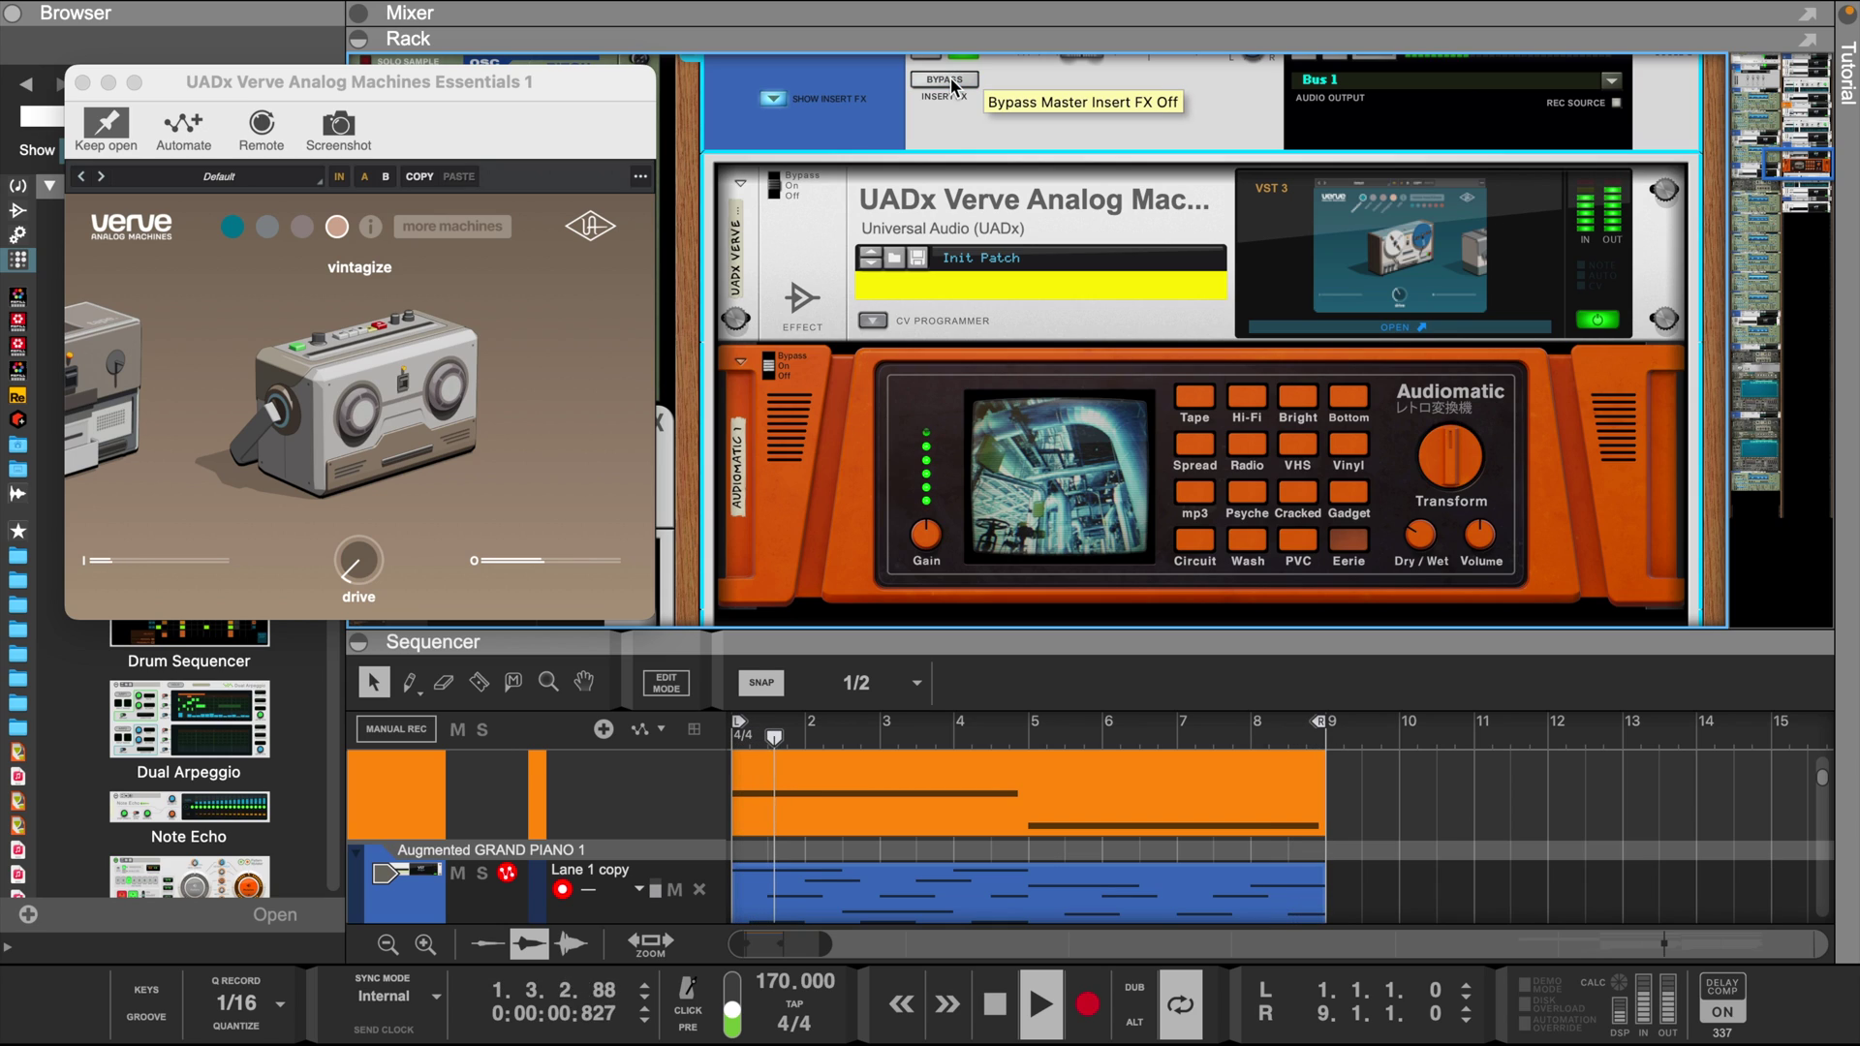
key("space")
left_click(83, 84)
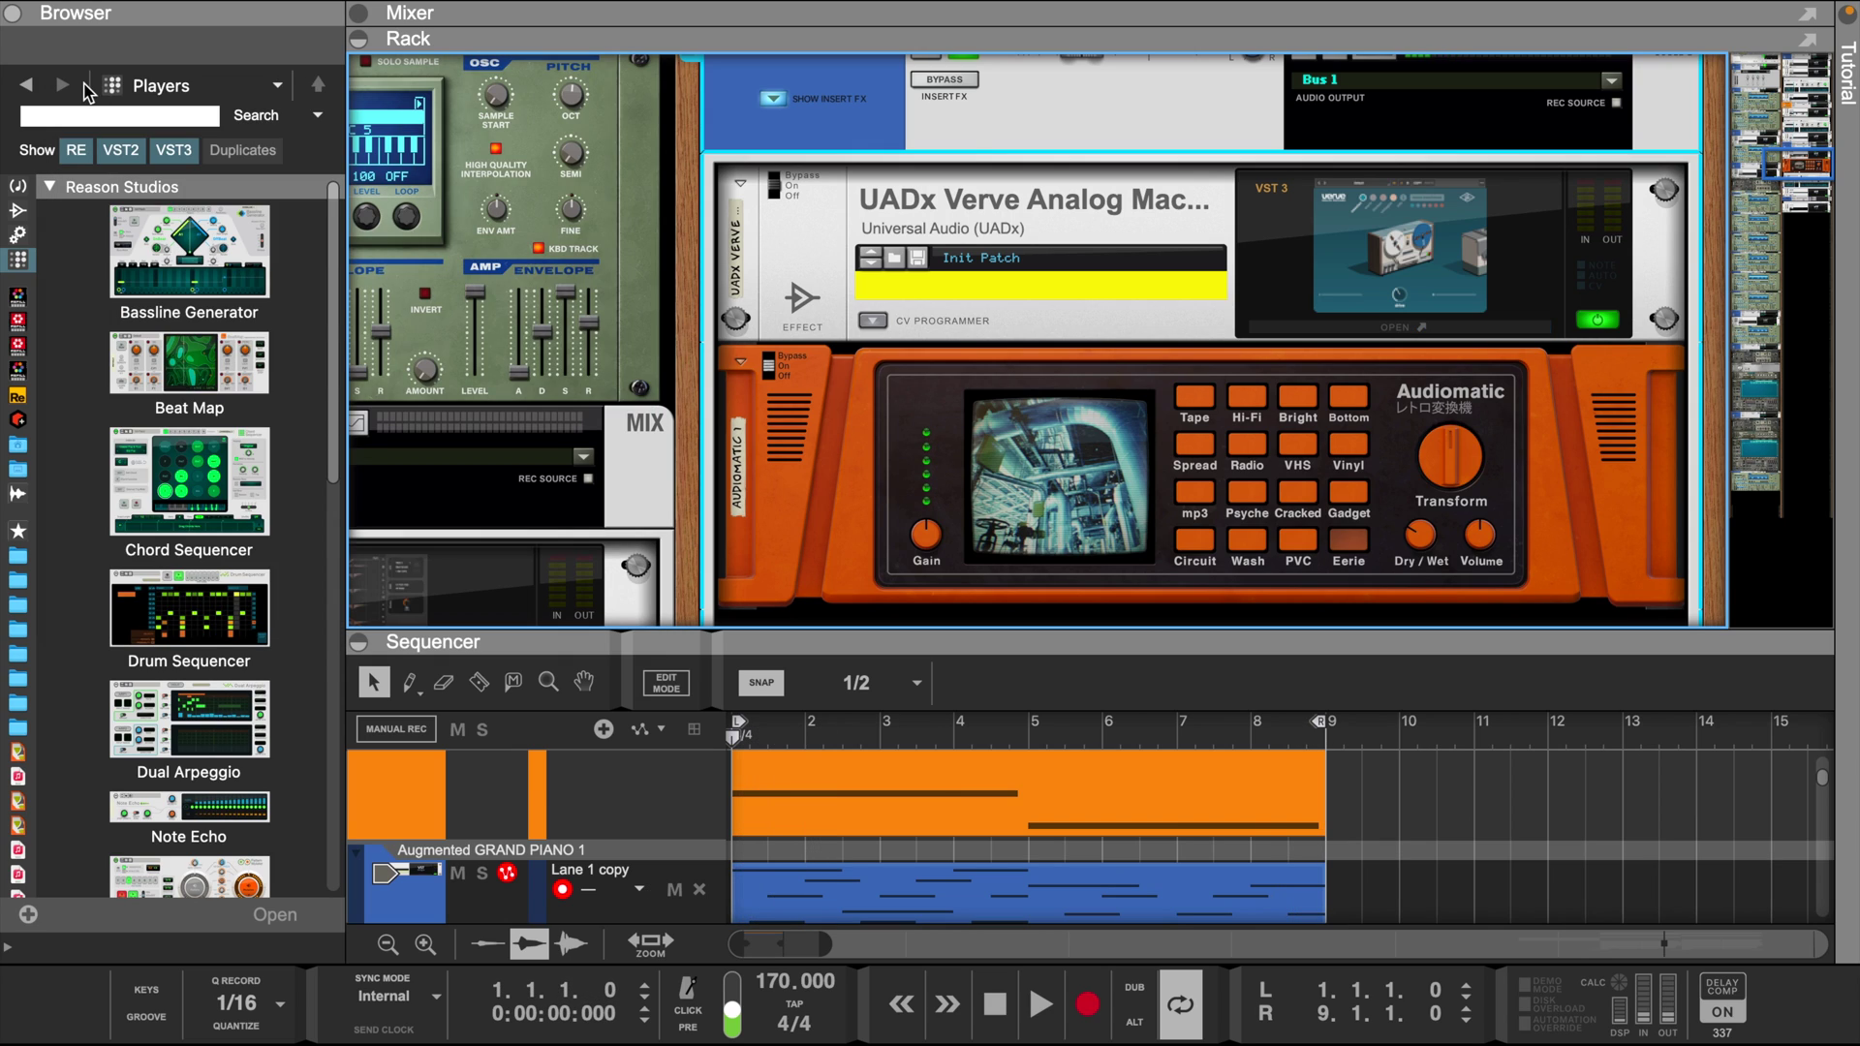
- Reverse the strings and piano clips, then bounce both in place to new audio tracks
left_click_drag(942, 645, 880, 433)
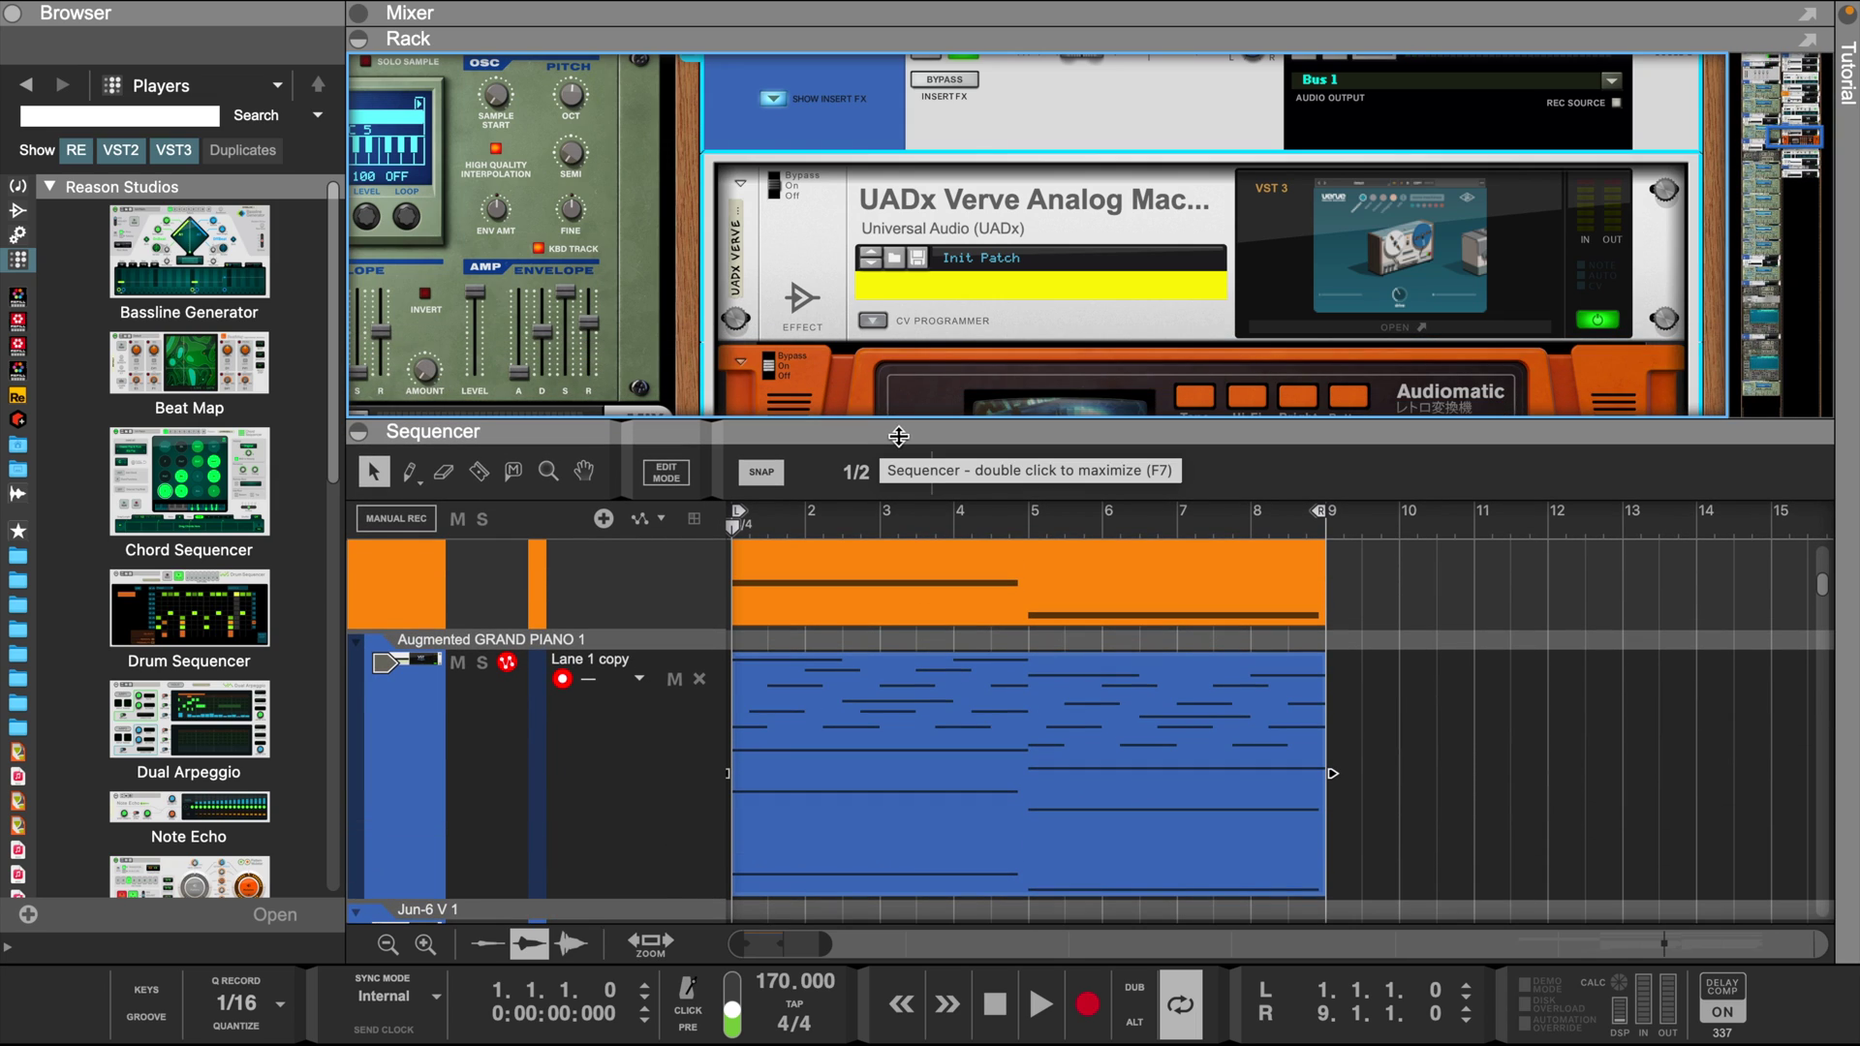
mouse_move(1225, 8)
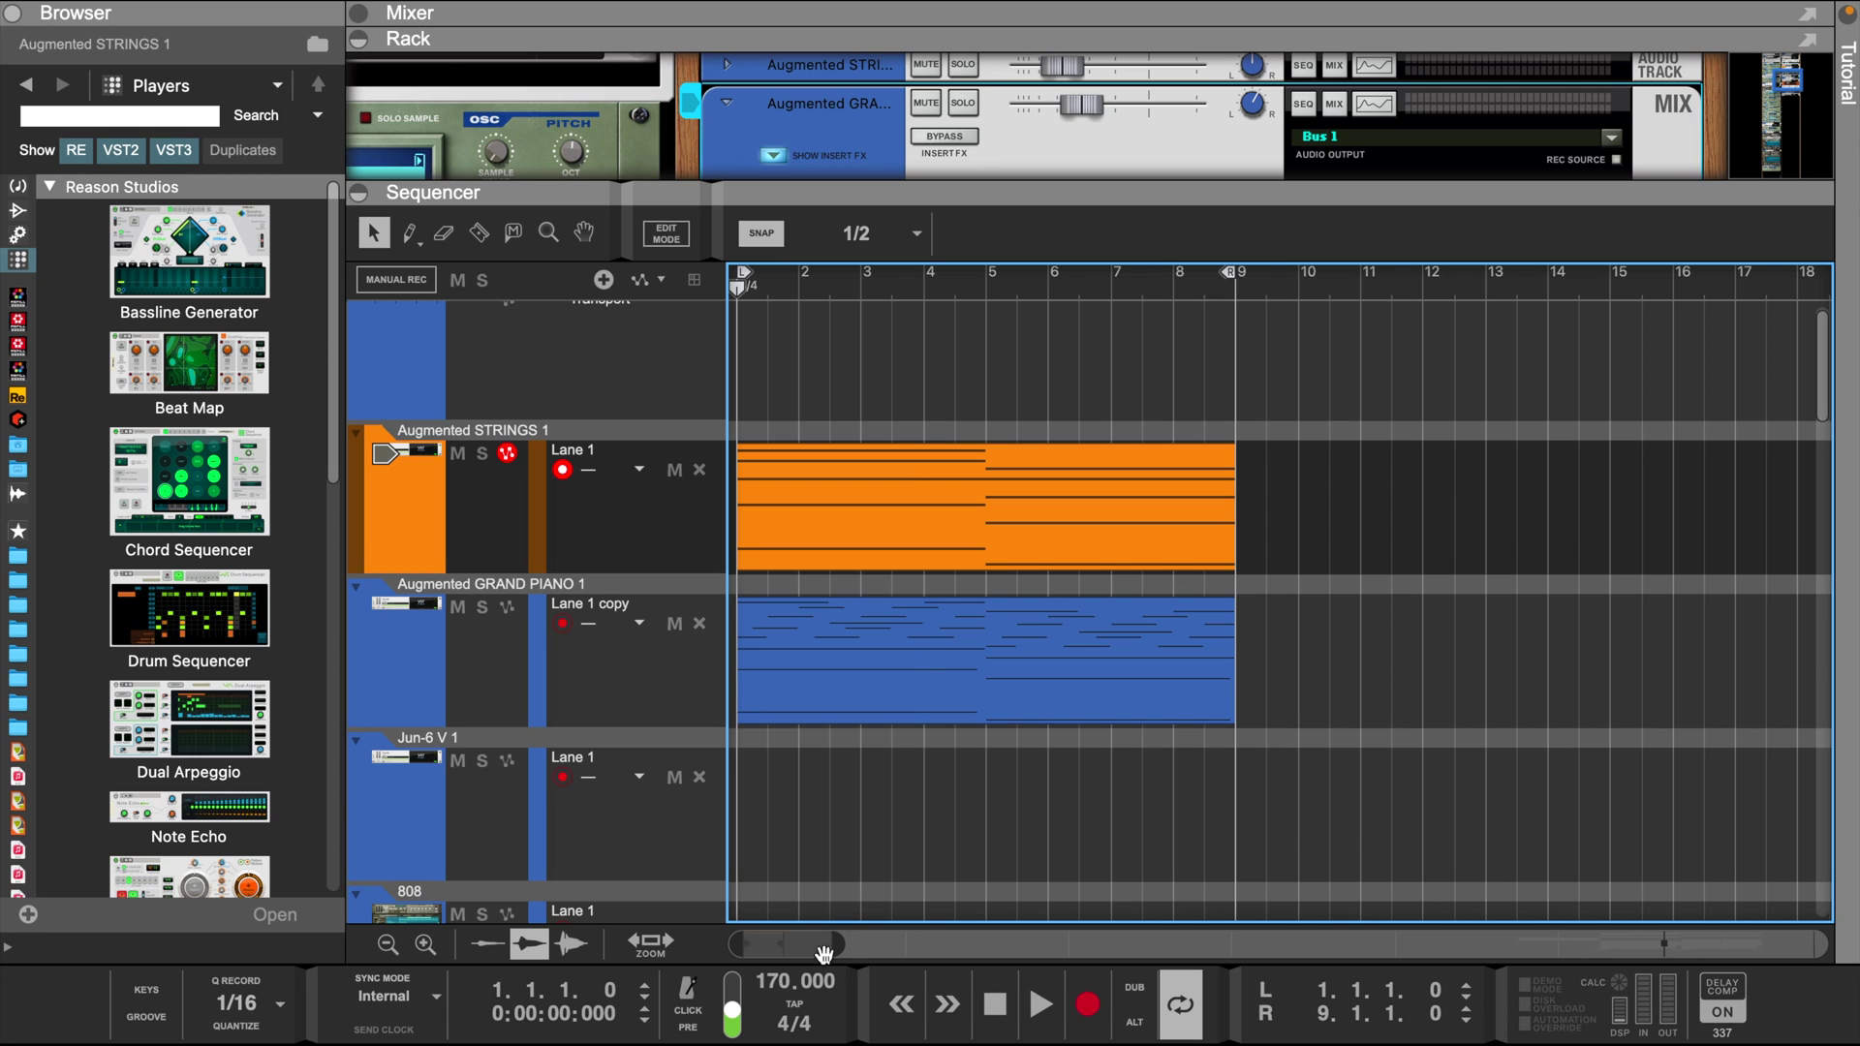
left_click_drag(842, 945, 814, 951)
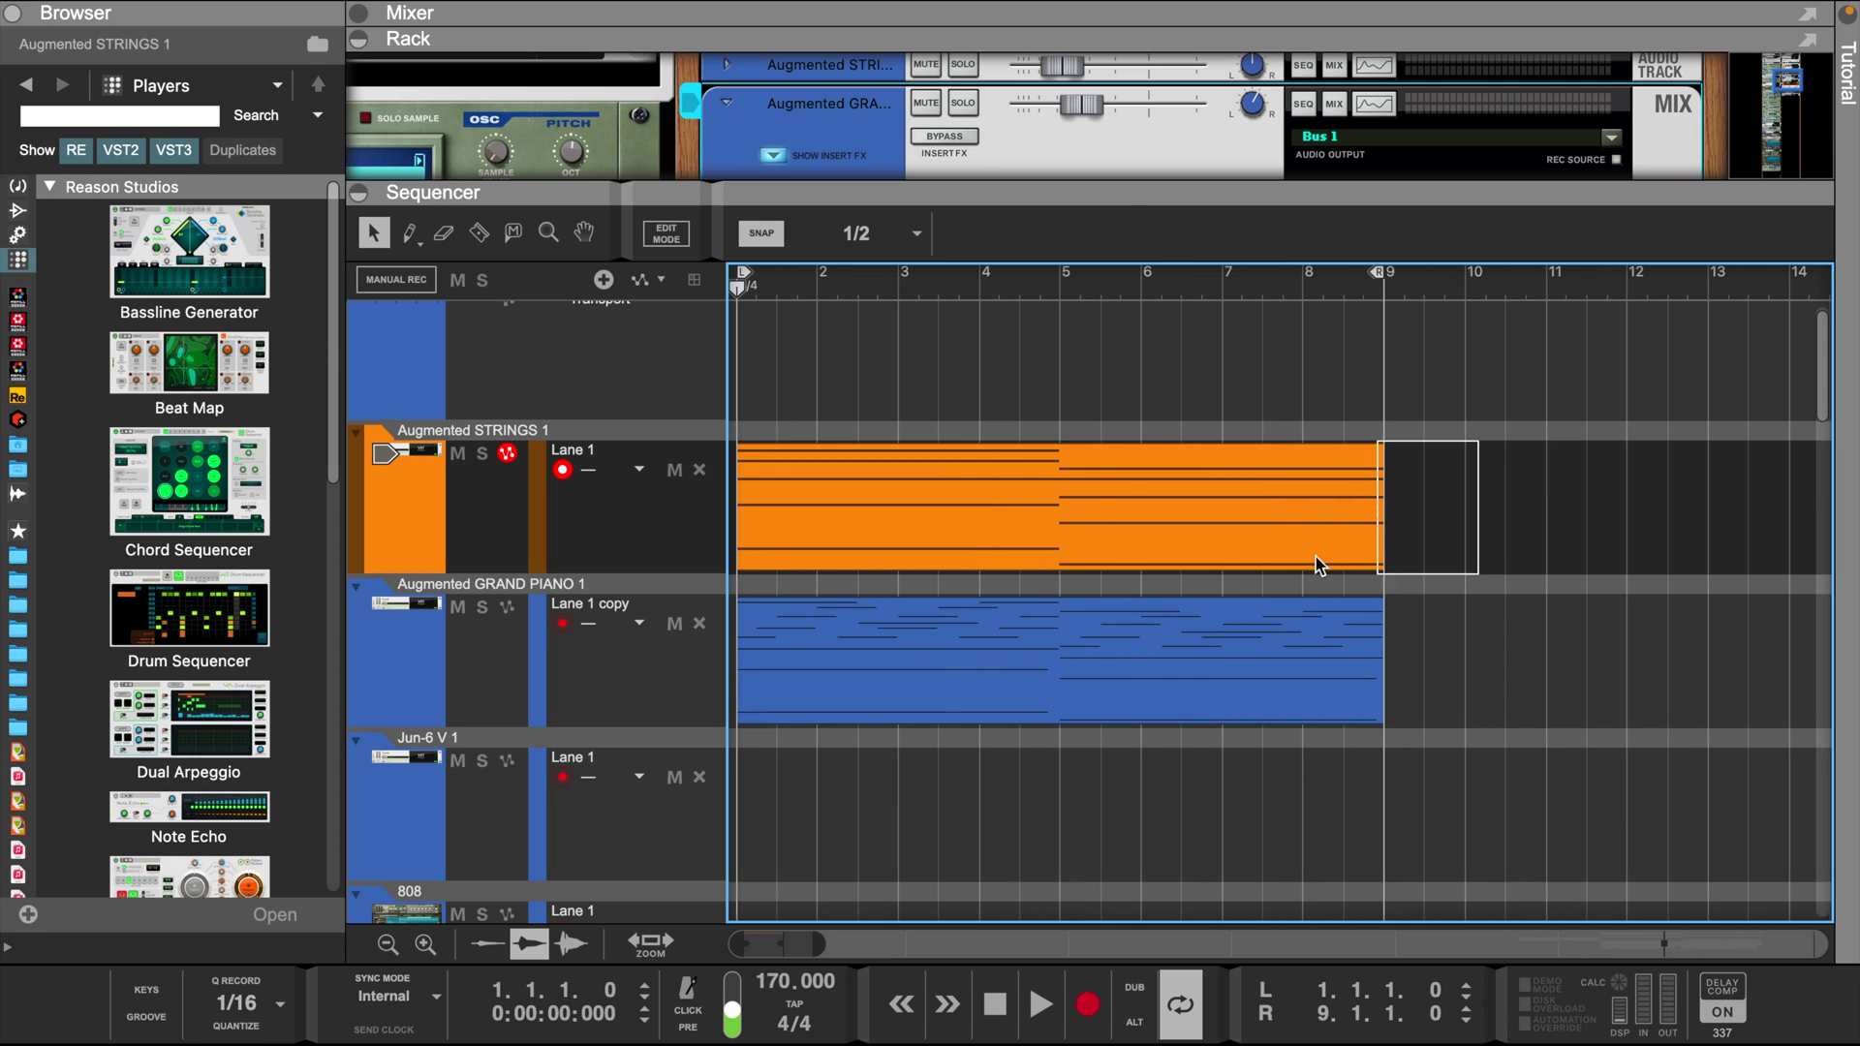
left_click_drag(1315, 557, 1225, 639)
right_click(985, 658)
left_click(1039, 990)
right_click(995, 665)
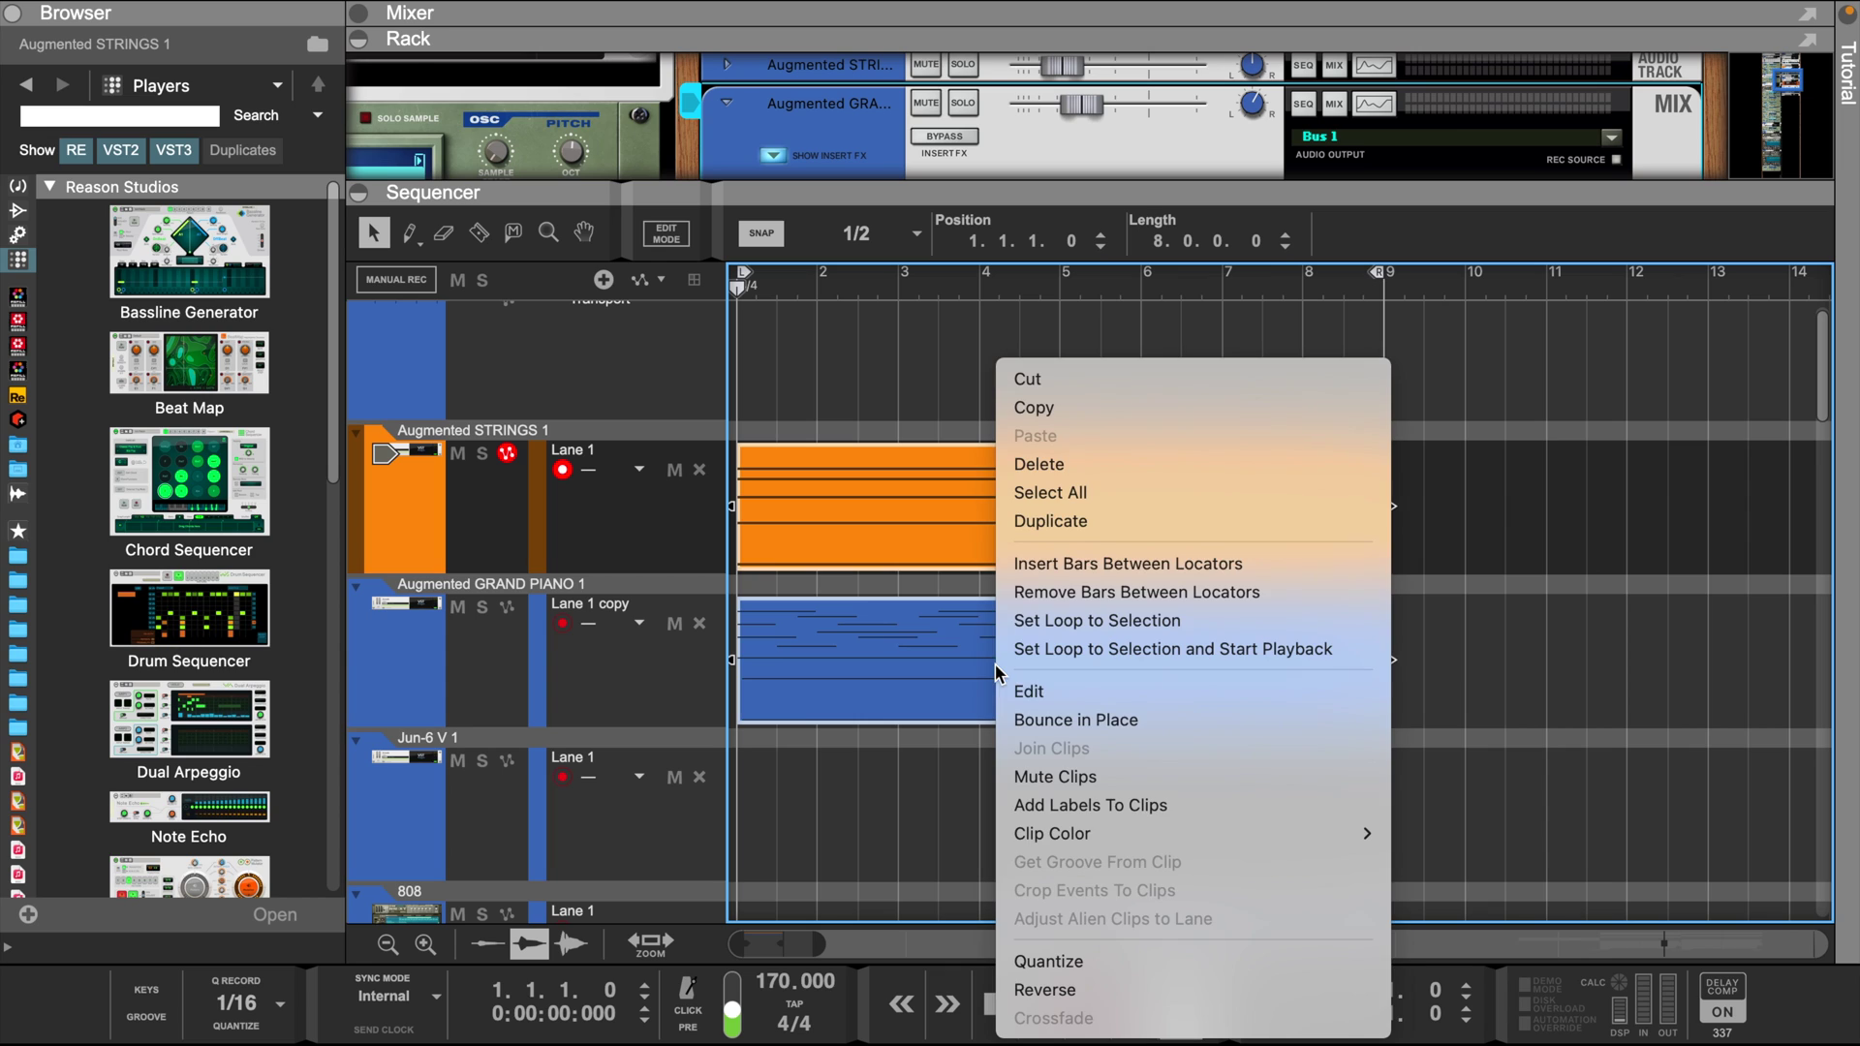
left_click(1075, 720)
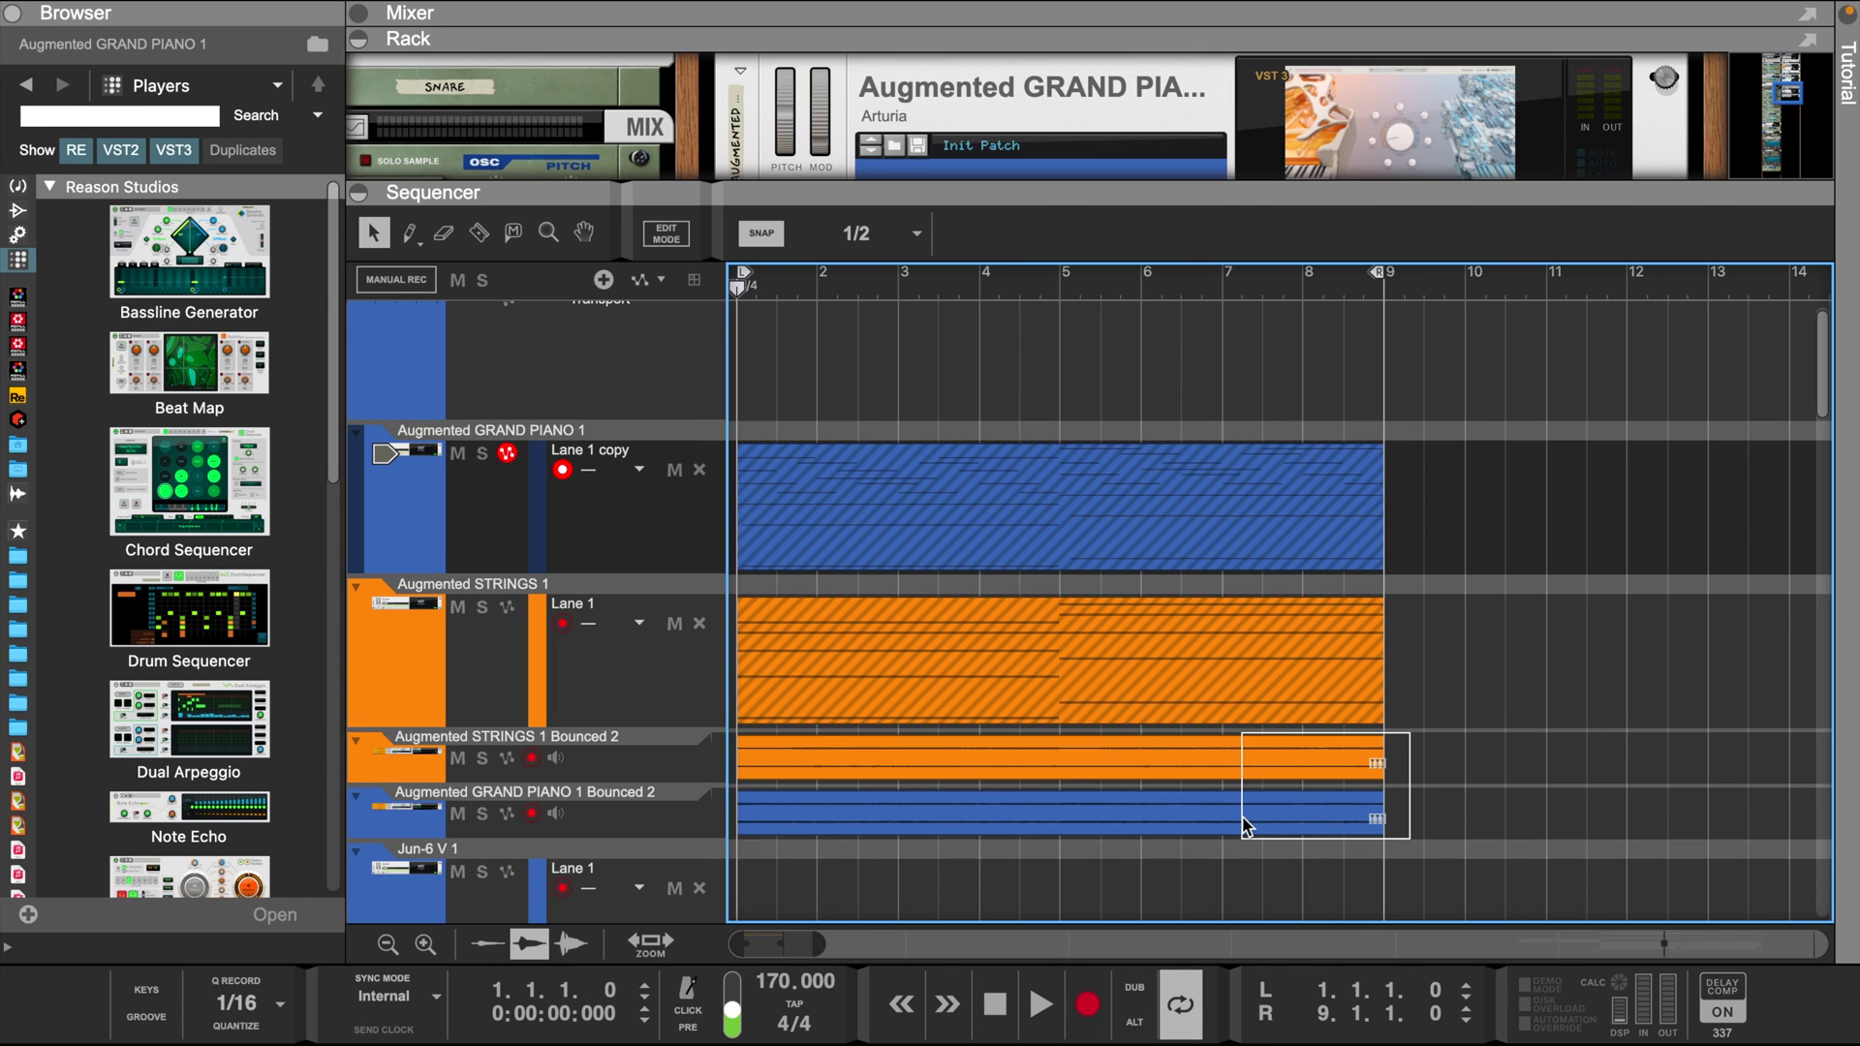
- Normalize both bounced intro clips and reverse them so they swell in
left_click_drag(1244, 825, 1223, 822)
right_click(1222, 822)
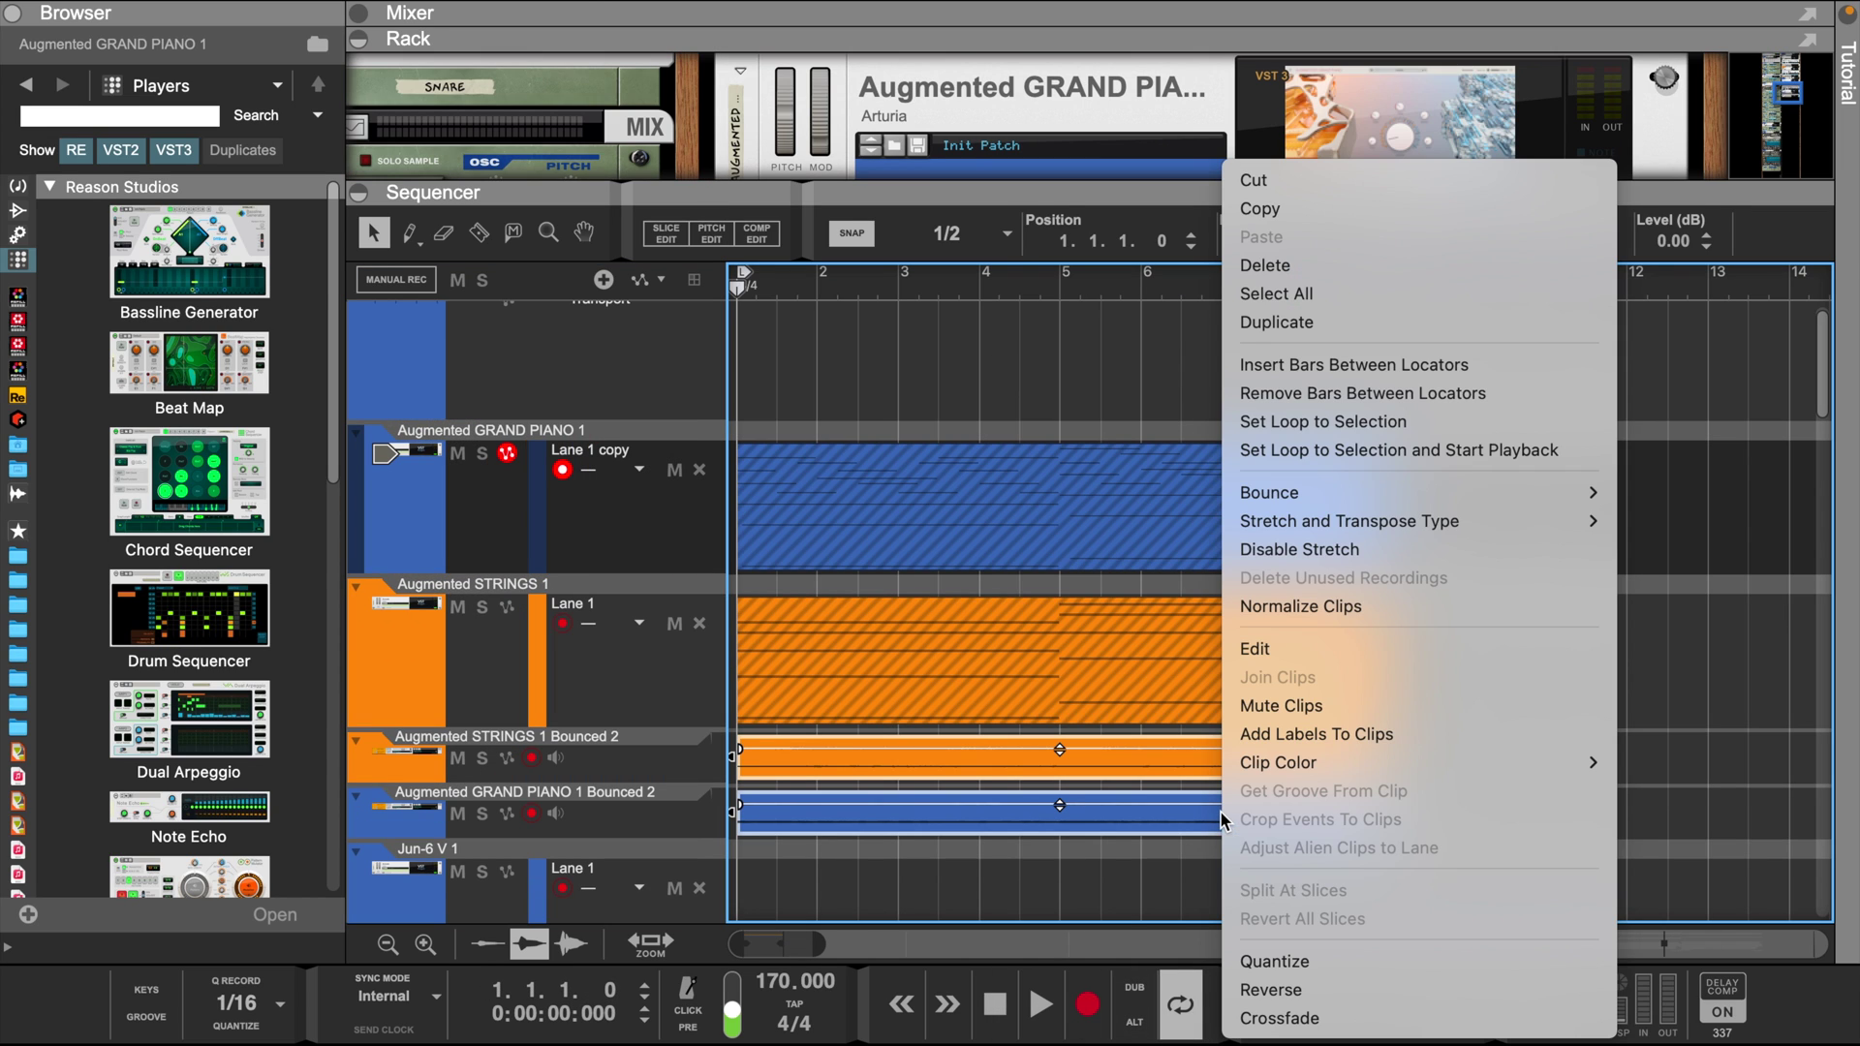
left_click(1288, 607)
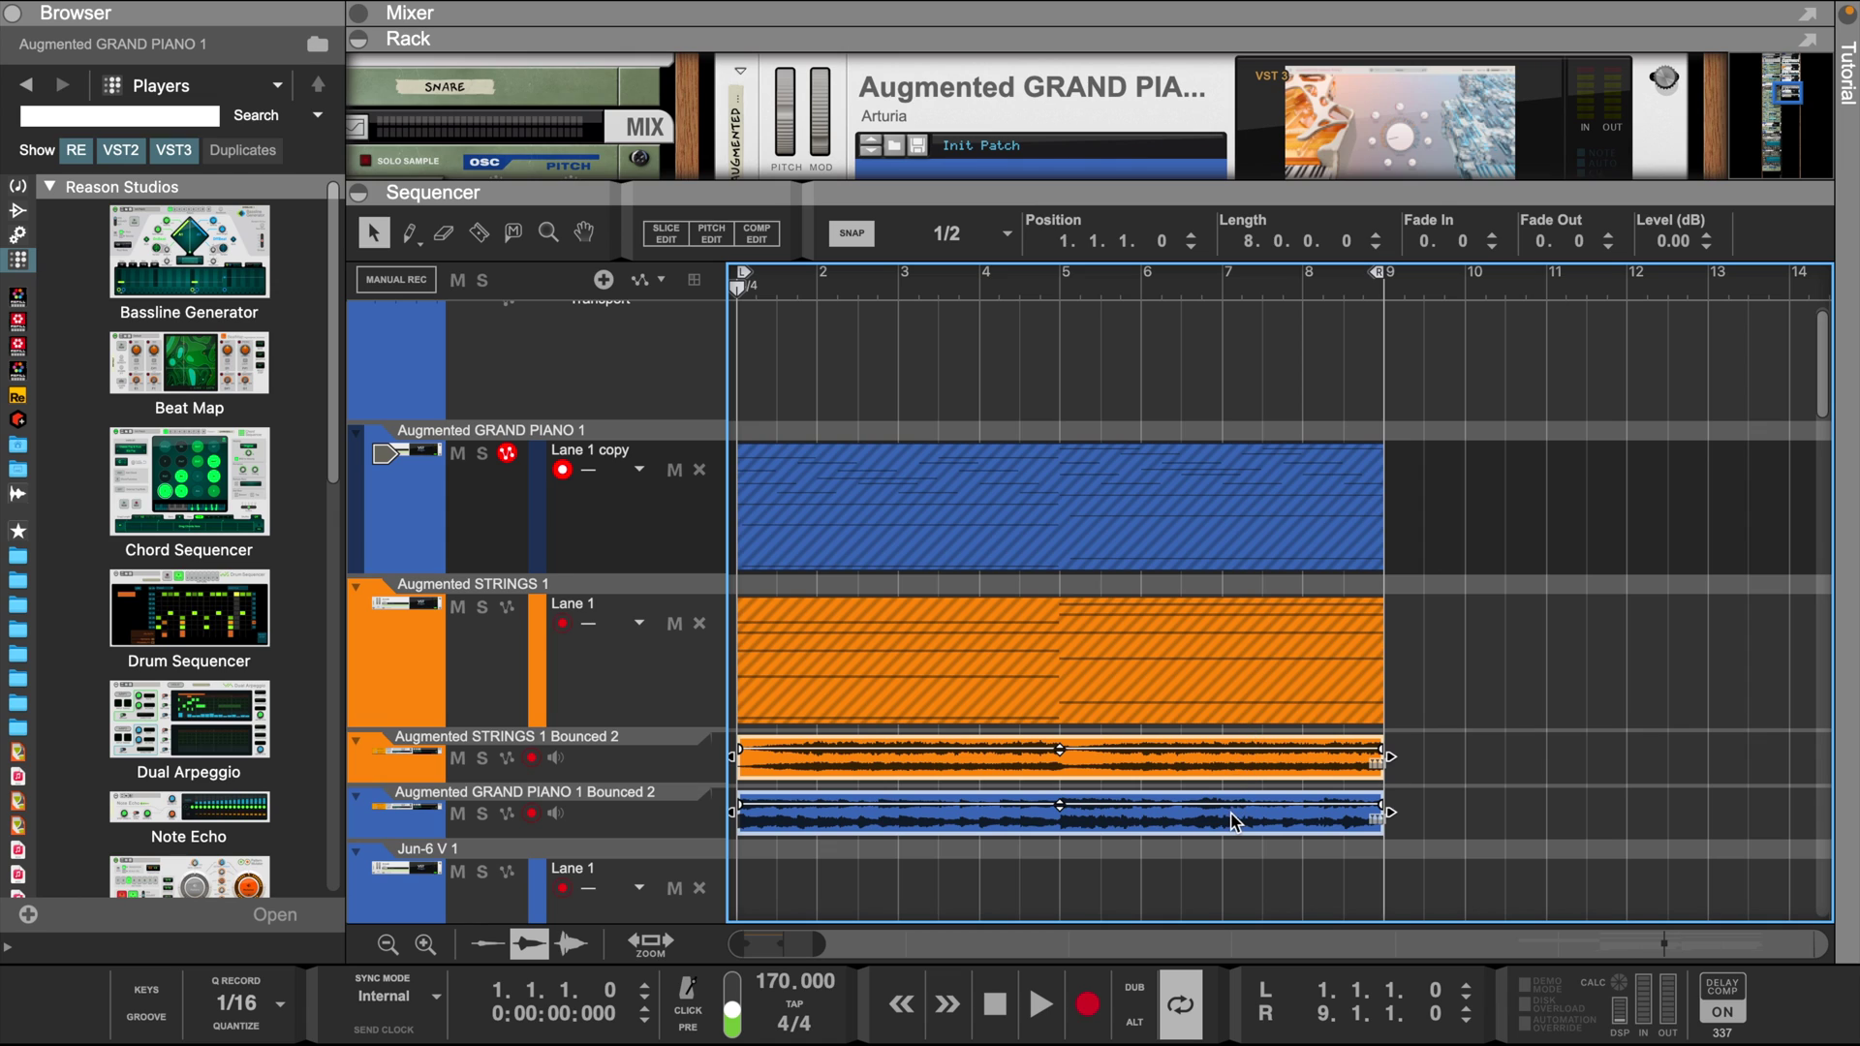
right_click(1232, 821)
left_click(1286, 990)
- Turn the bounced piano track's level down to -25.30 dB and start playback
left_click(577, 824)
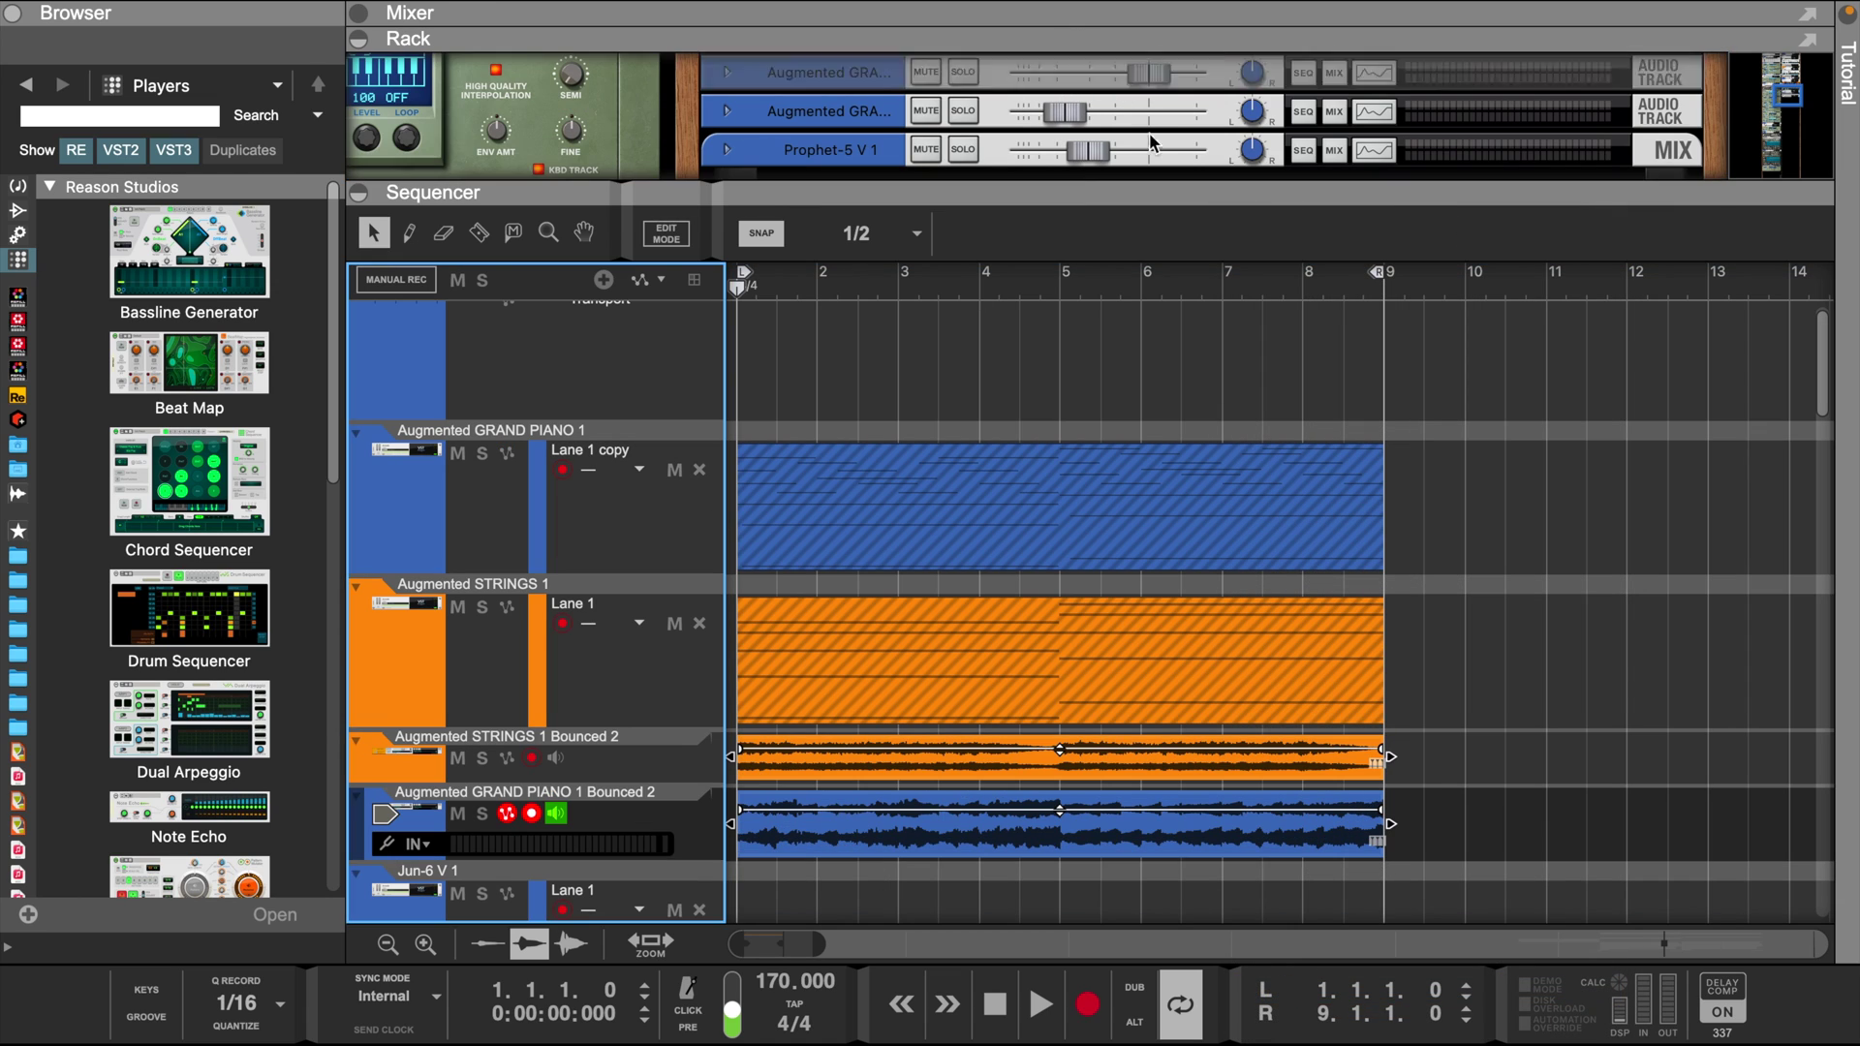
left_click_drag(1150, 75, 1068, 94)
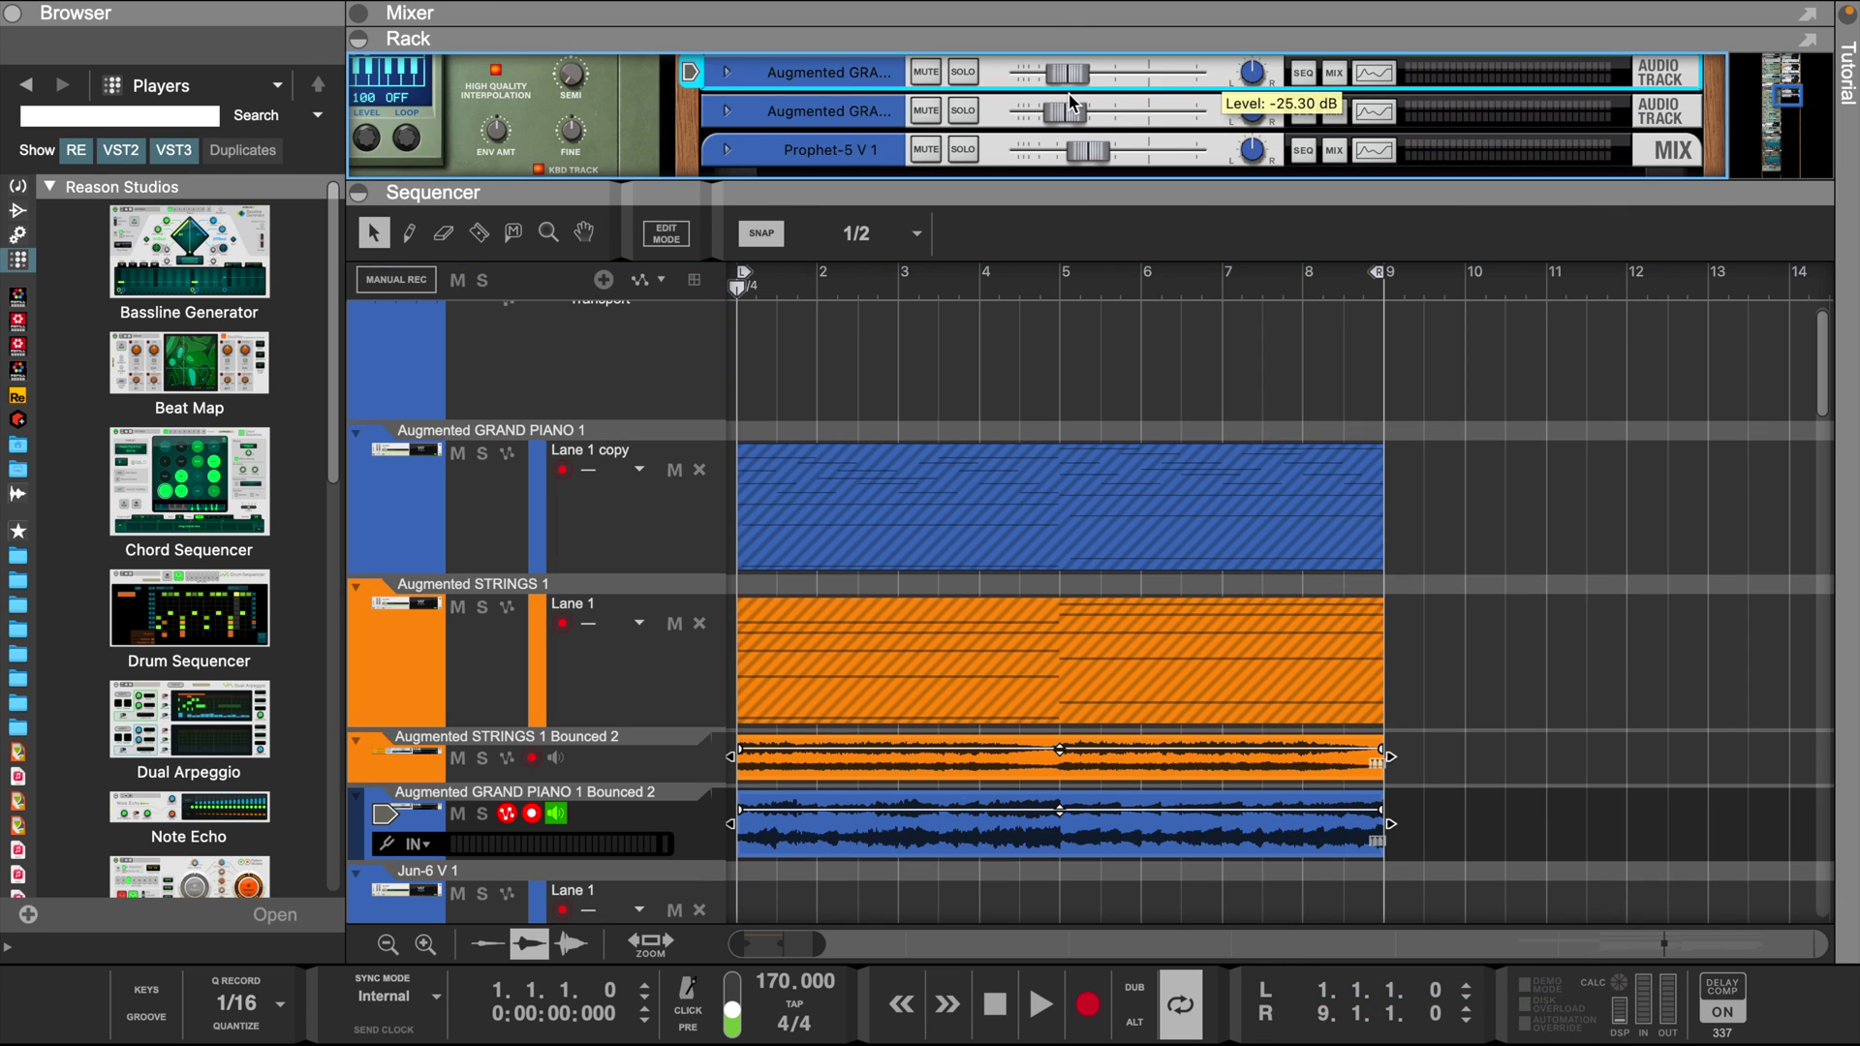
left_click(1138, 823)
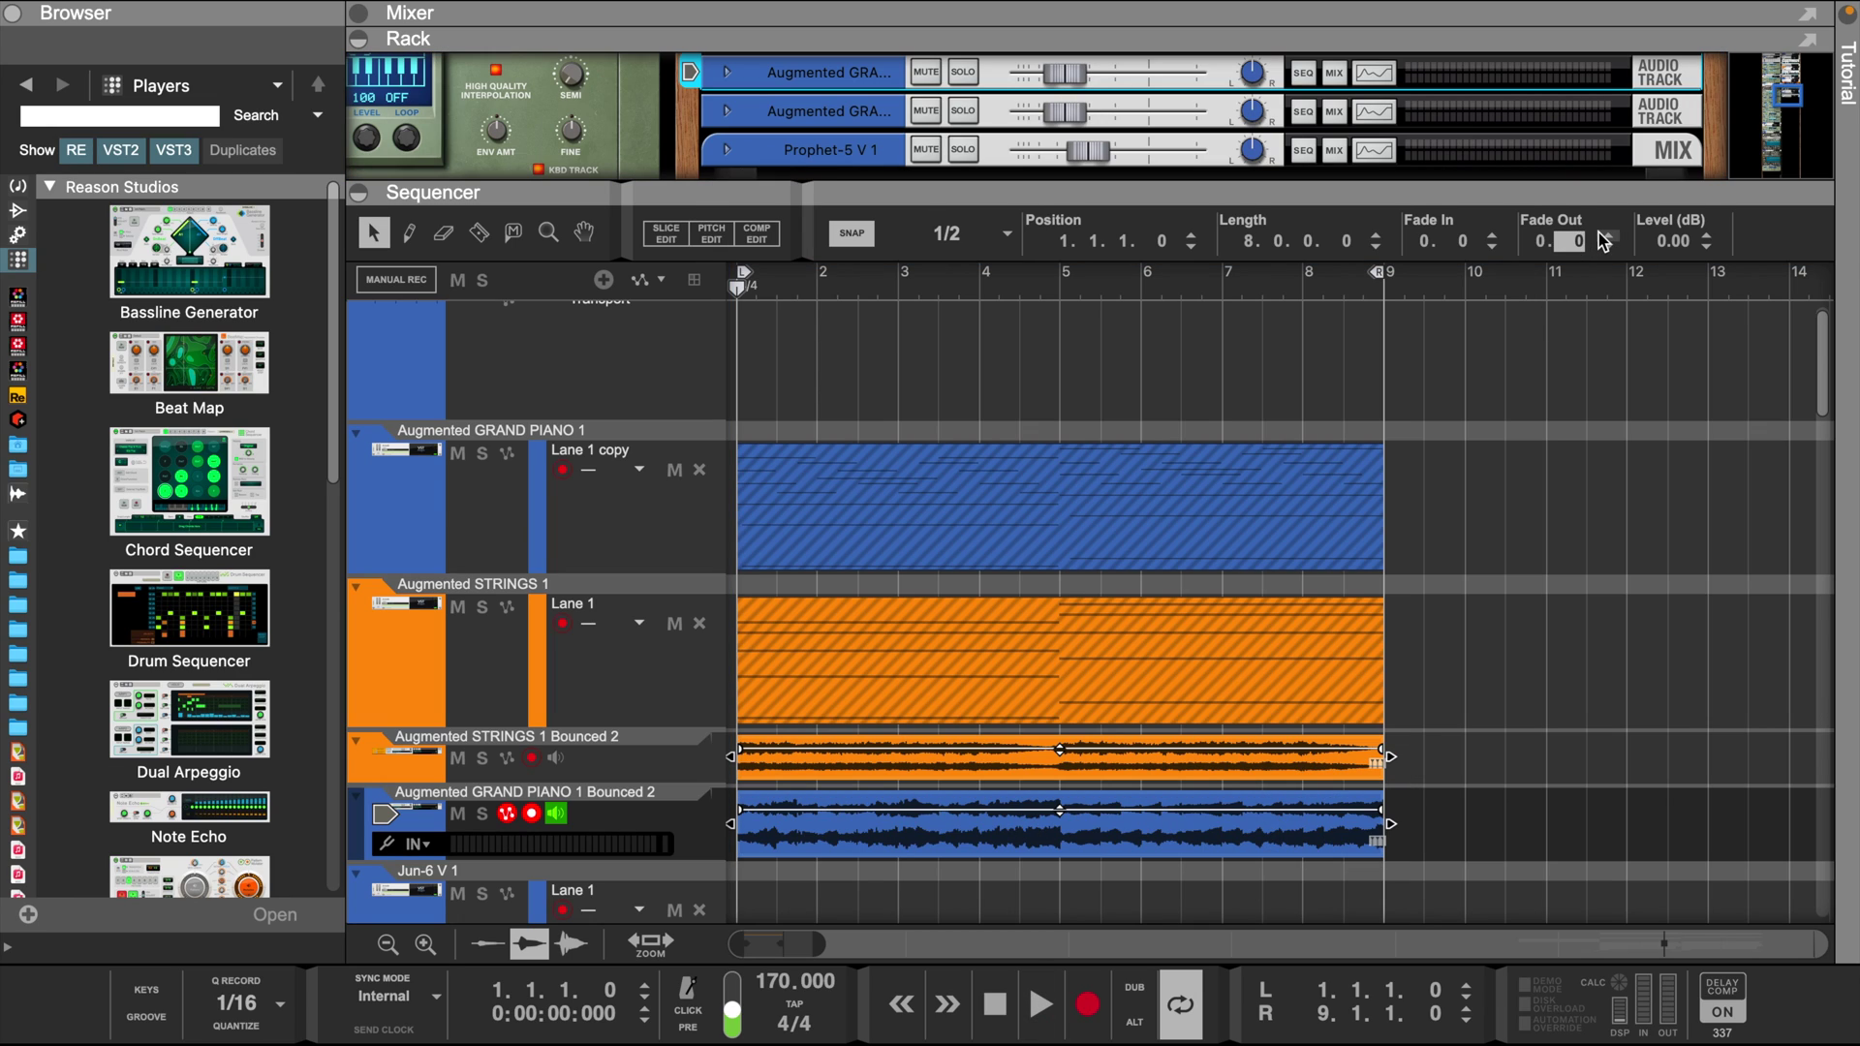
left_click(1439, 803)
left_click(1243, 747)
left_click(1223, 840)
left_click(1081, 895)
key("space")
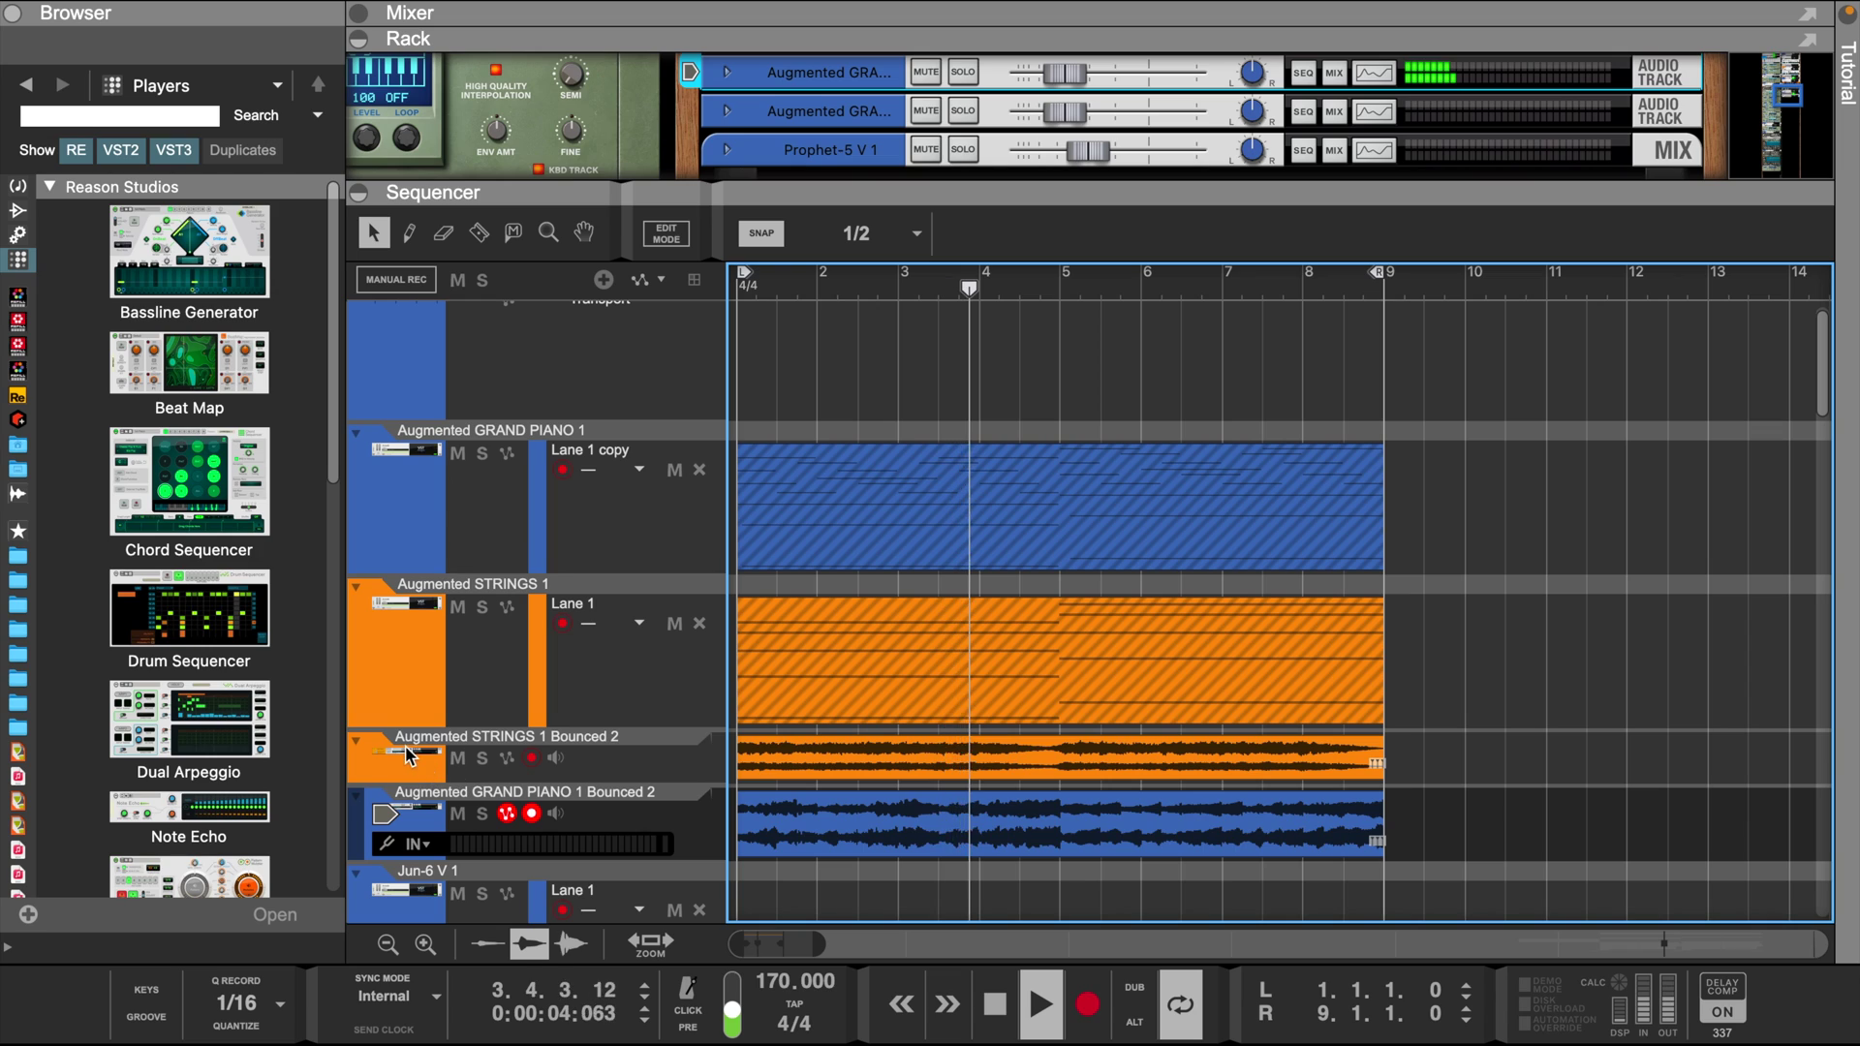
- Pan the bounced strings track left to -28
left_click(498, 767)
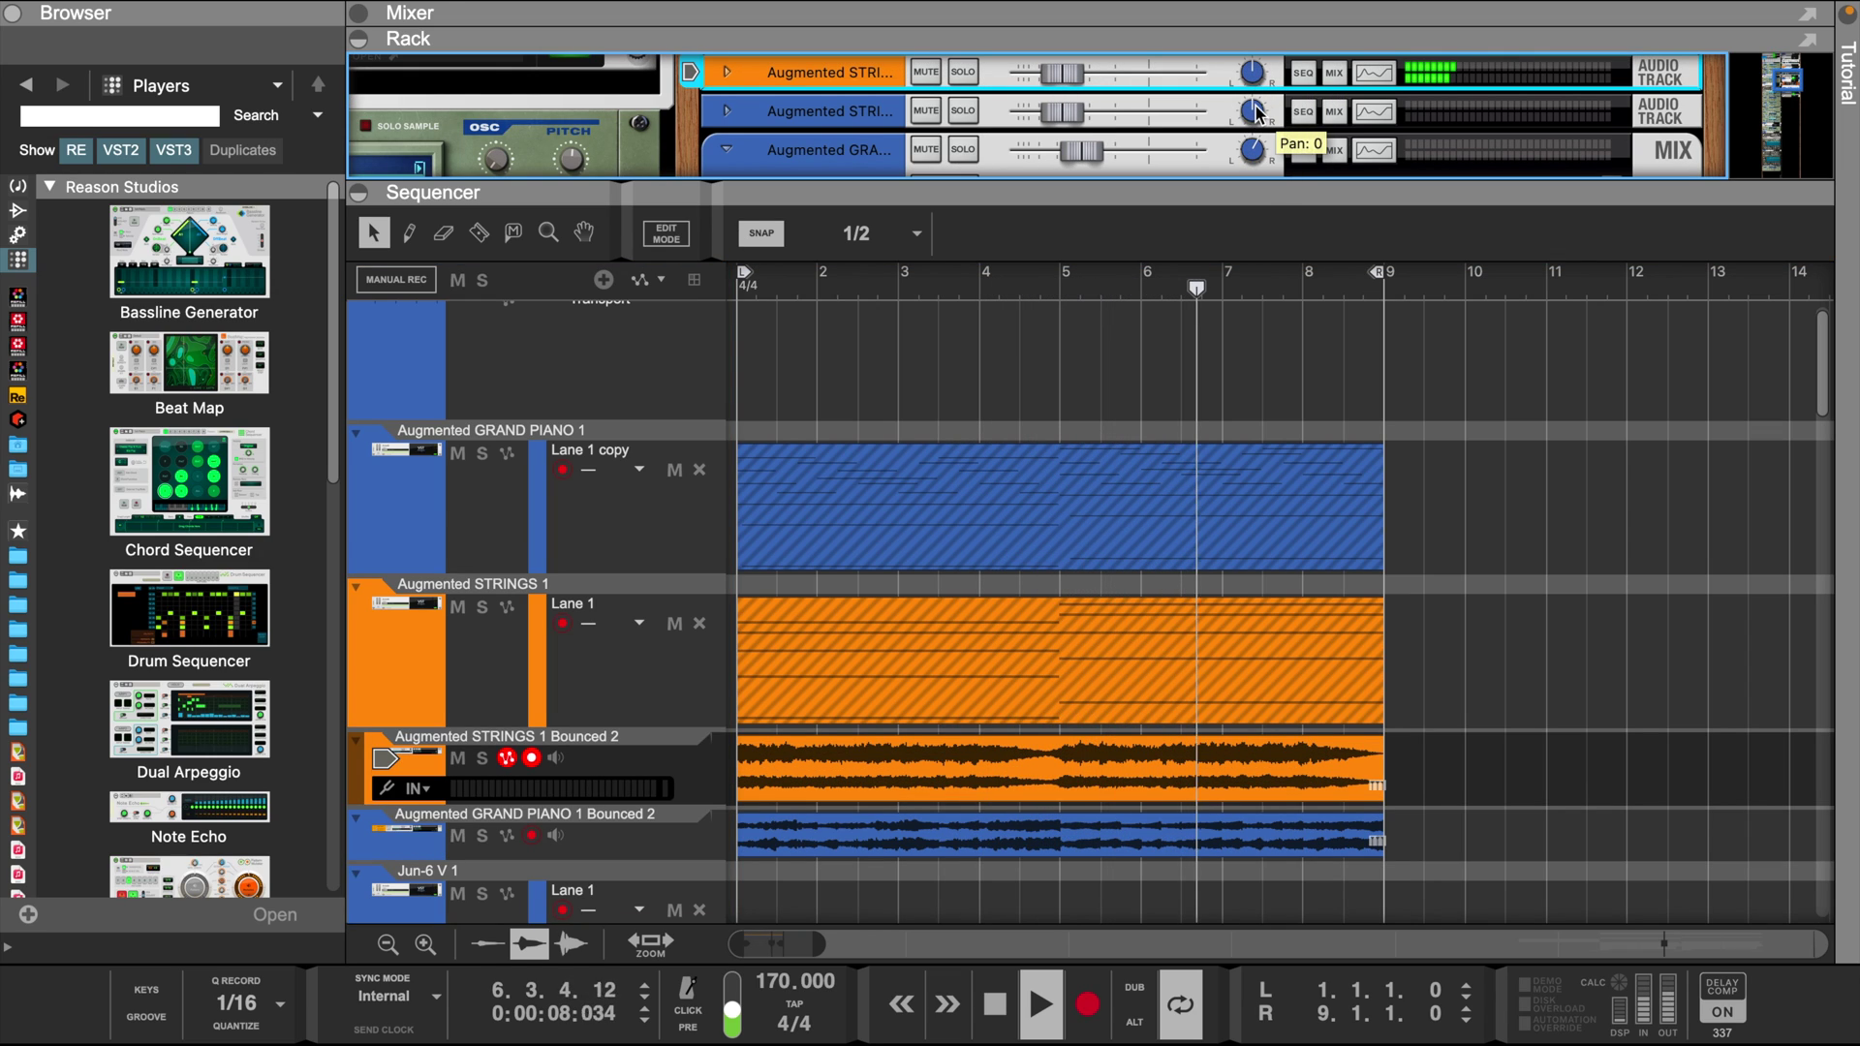
left_click_drag(1256, 85, 1227, 111)
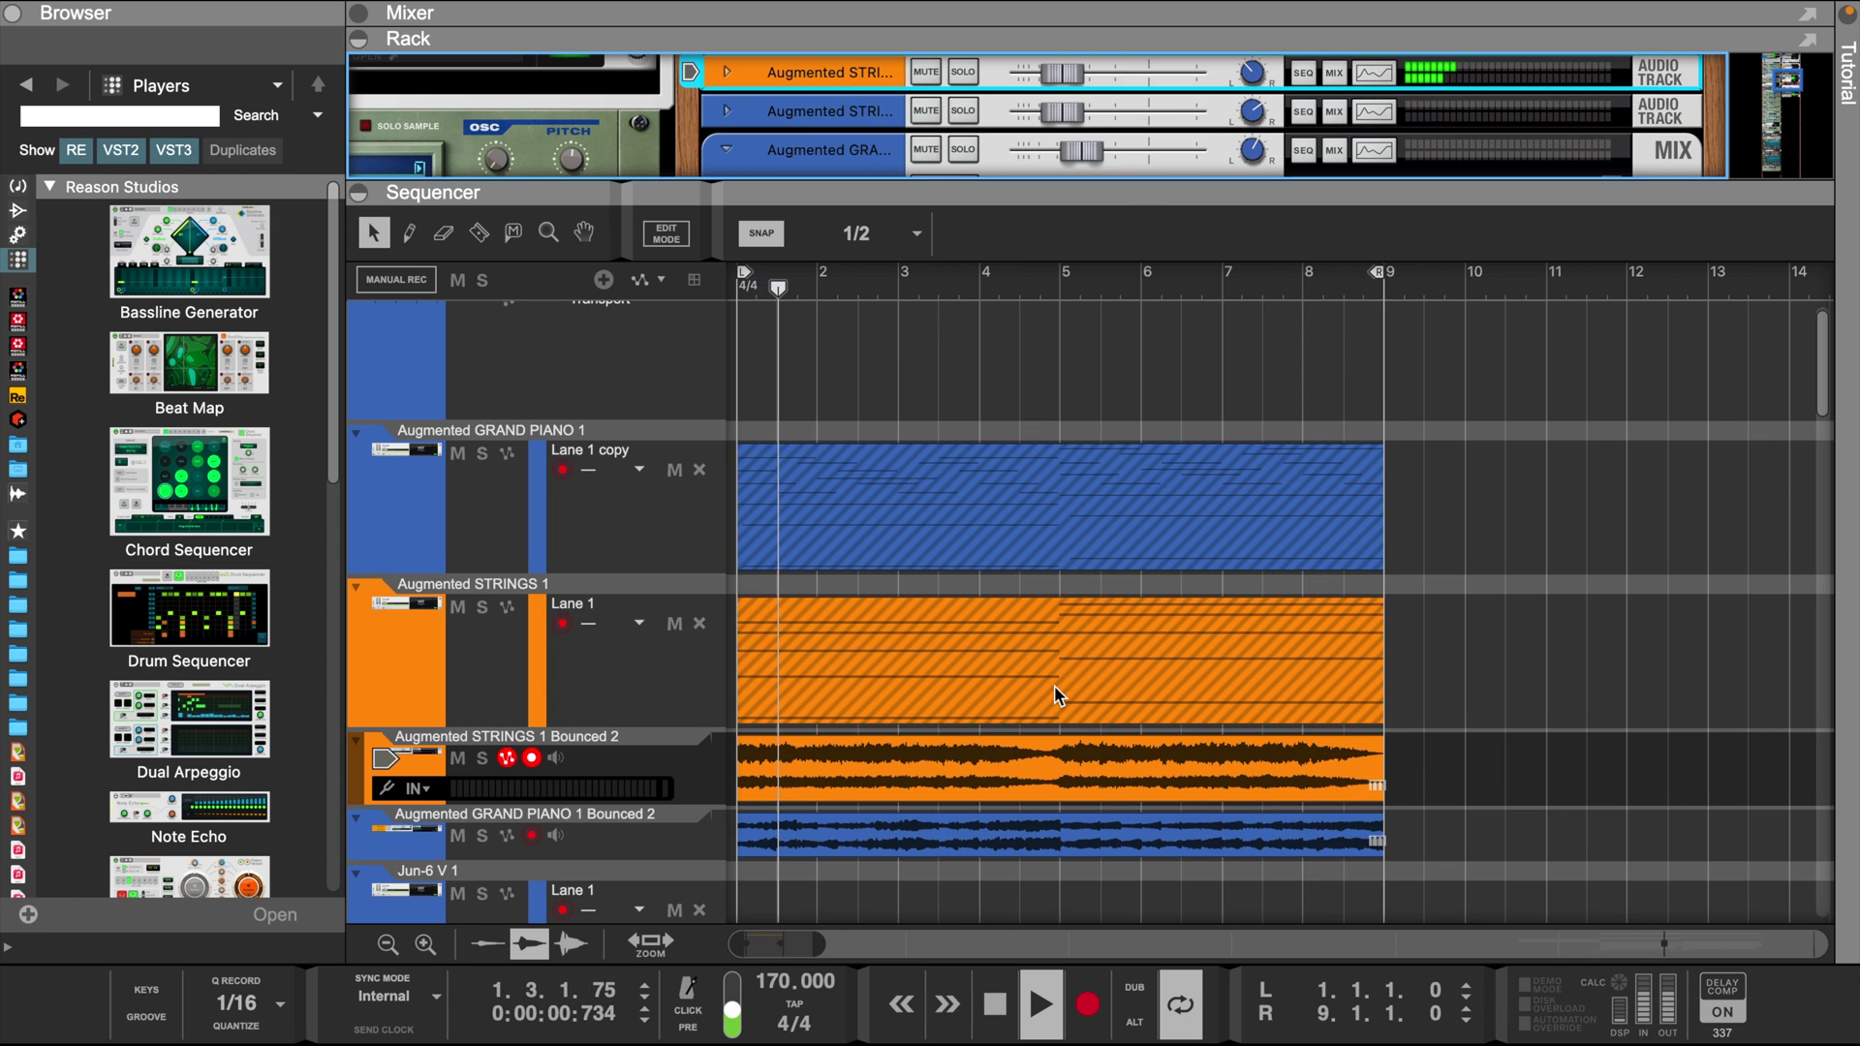
scroll(930, 765, "up", 2)
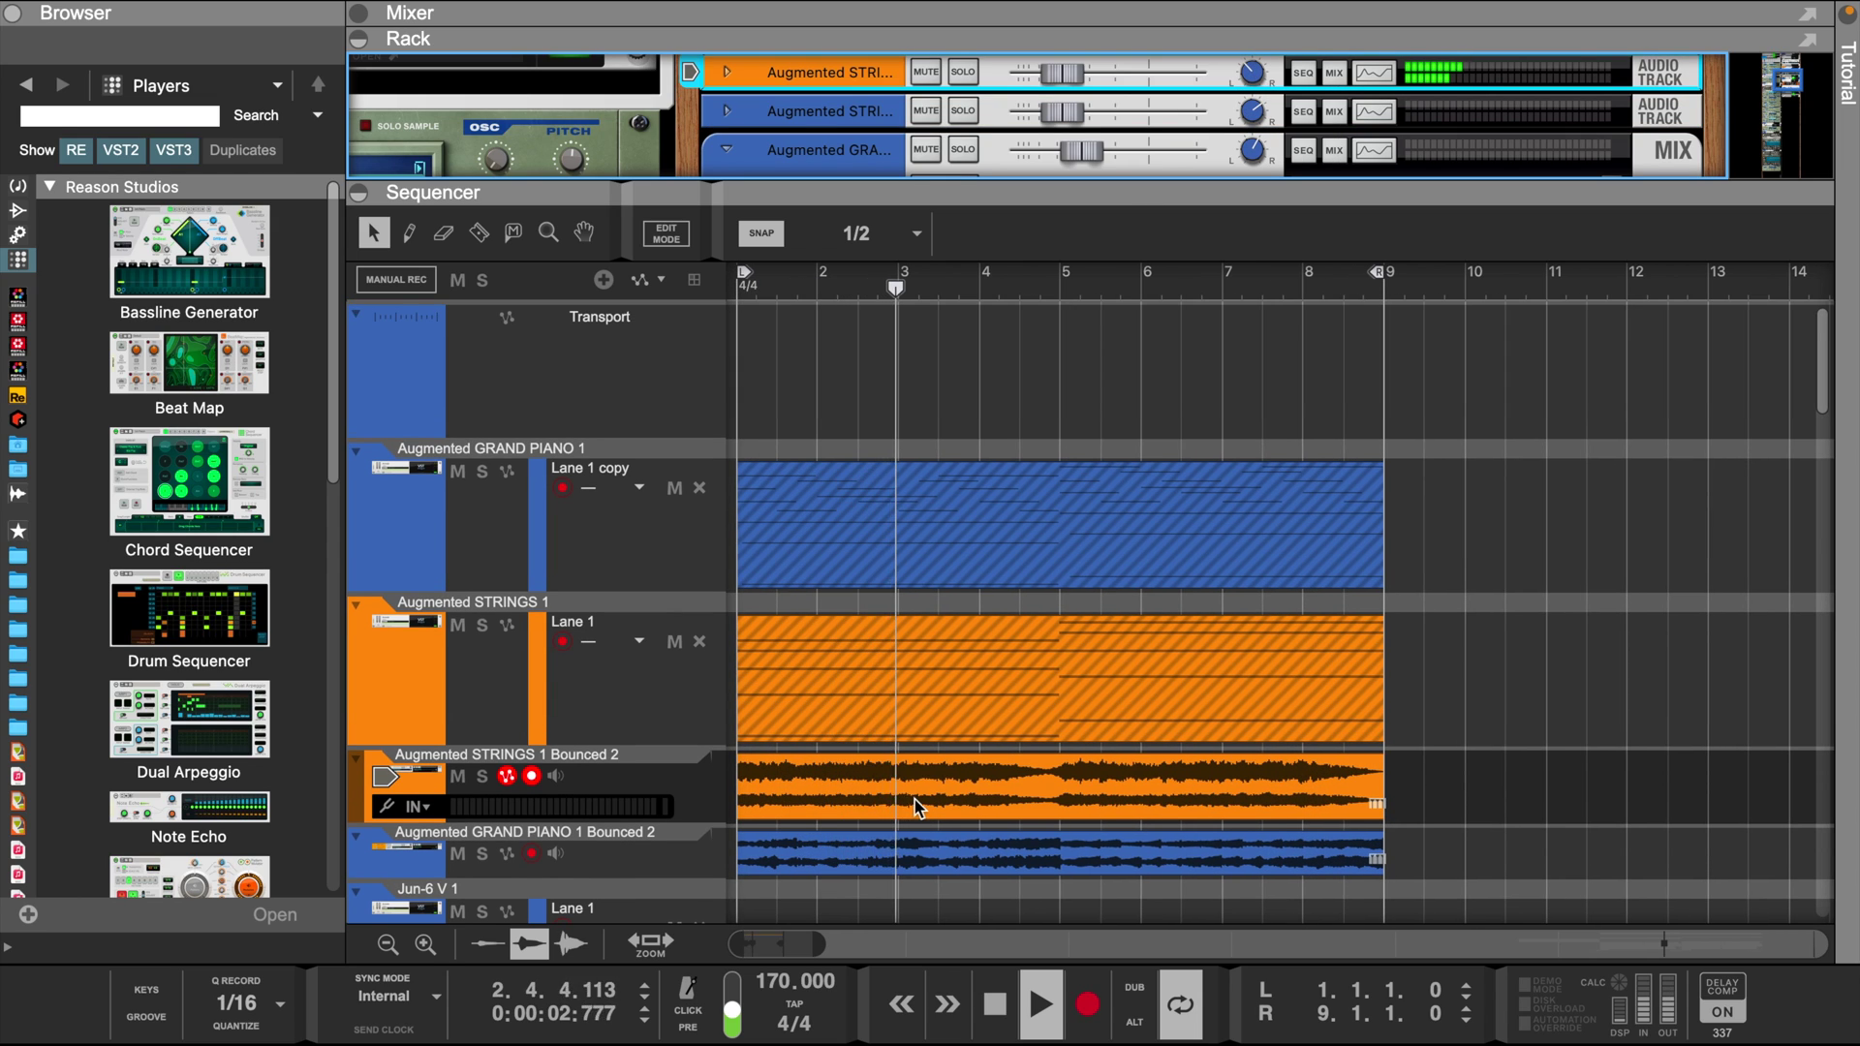
- Enable HPF and LPF on the bounced strings' Spectrum EQ, raising the low-pass to 5.23 kHz
left_click(1374, 74)
left_click(719, 482)
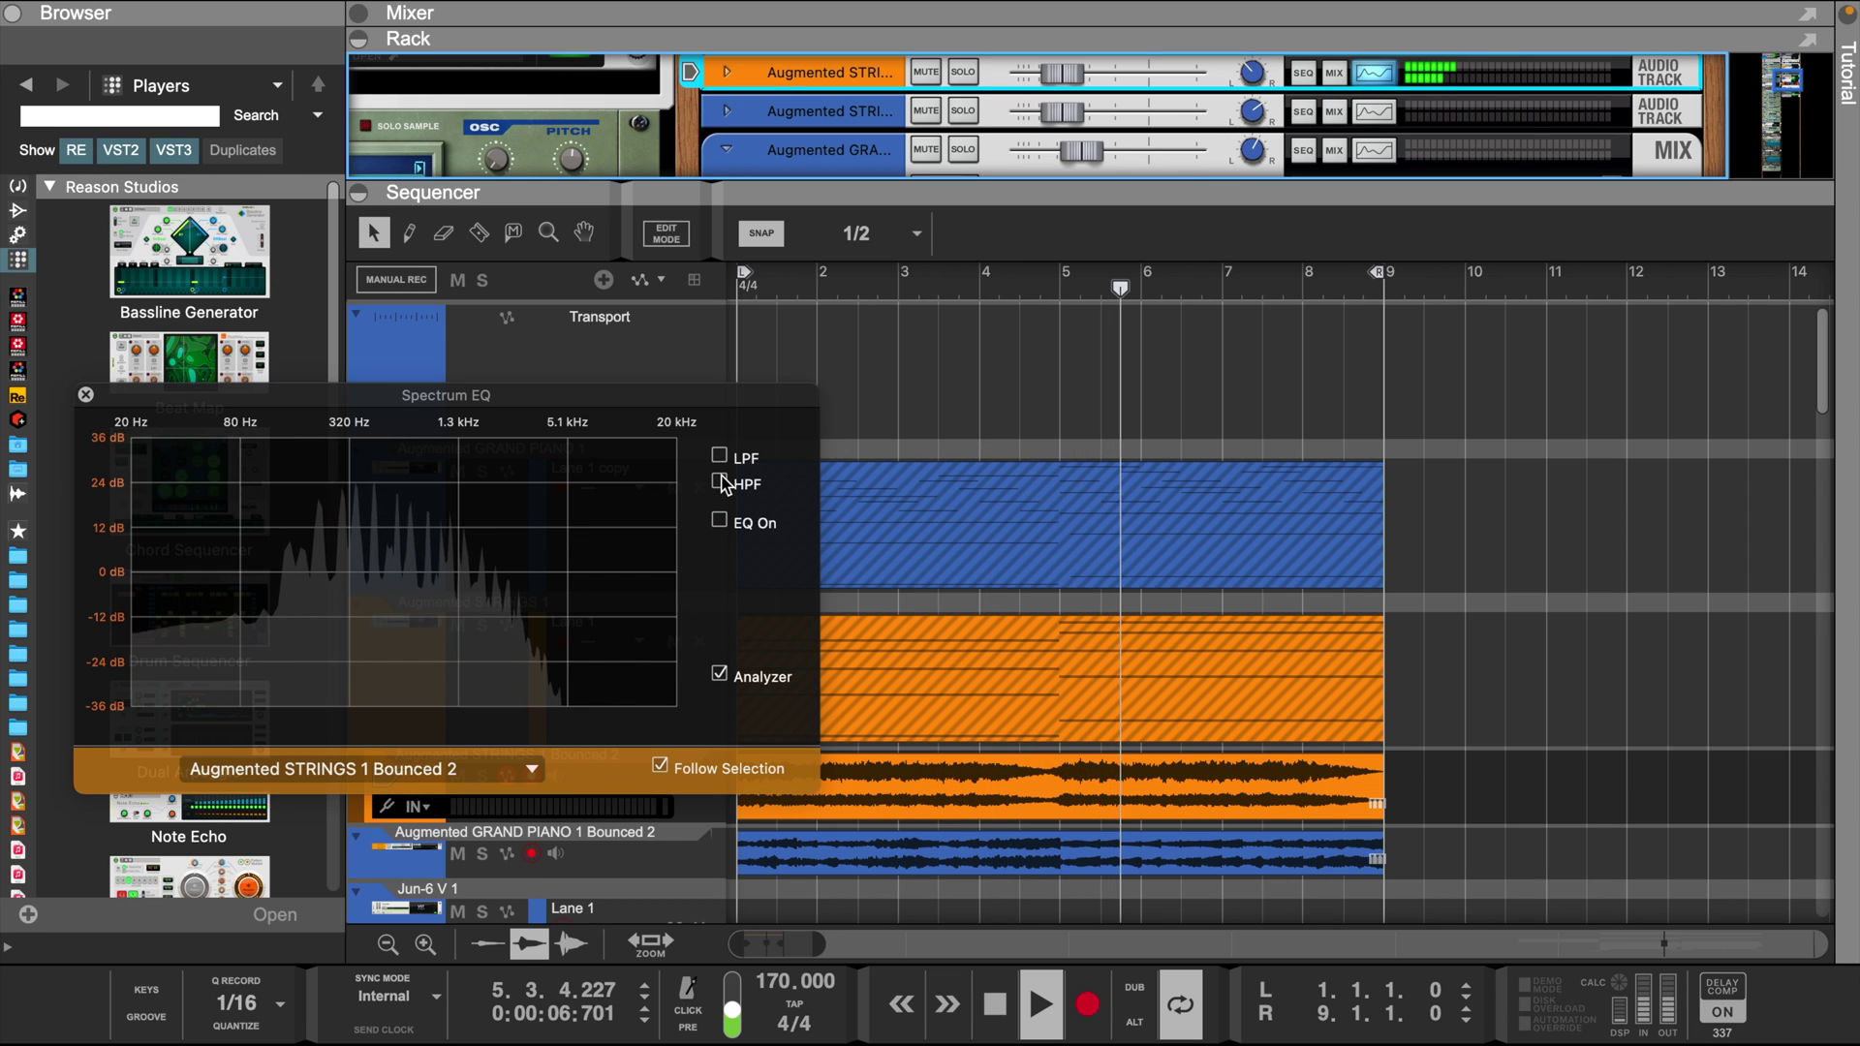
left_click(718, 455)
left_click_drag(549, 585, 580, 585)
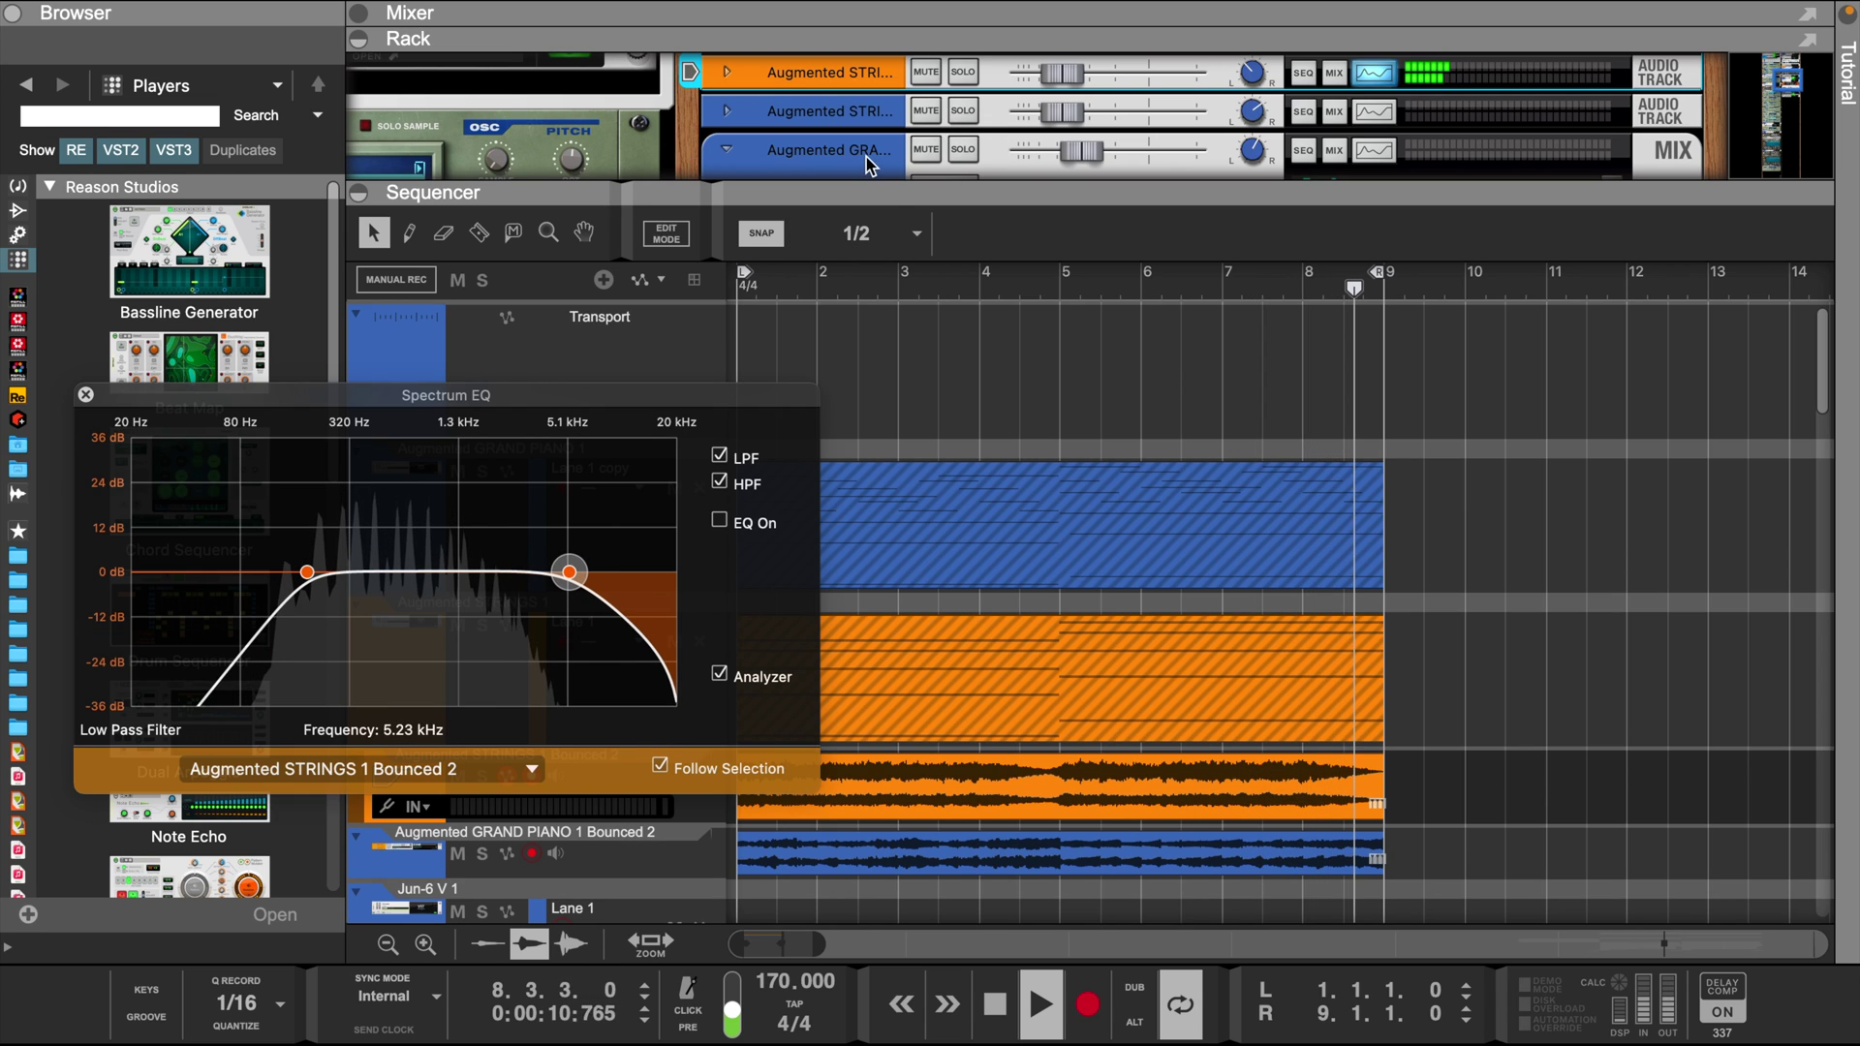
- Band-limit the bounced piano (HPF 210.2 Hz, LPF about 5 kHz) and solo both bounced tracks
left_click(675, 862)
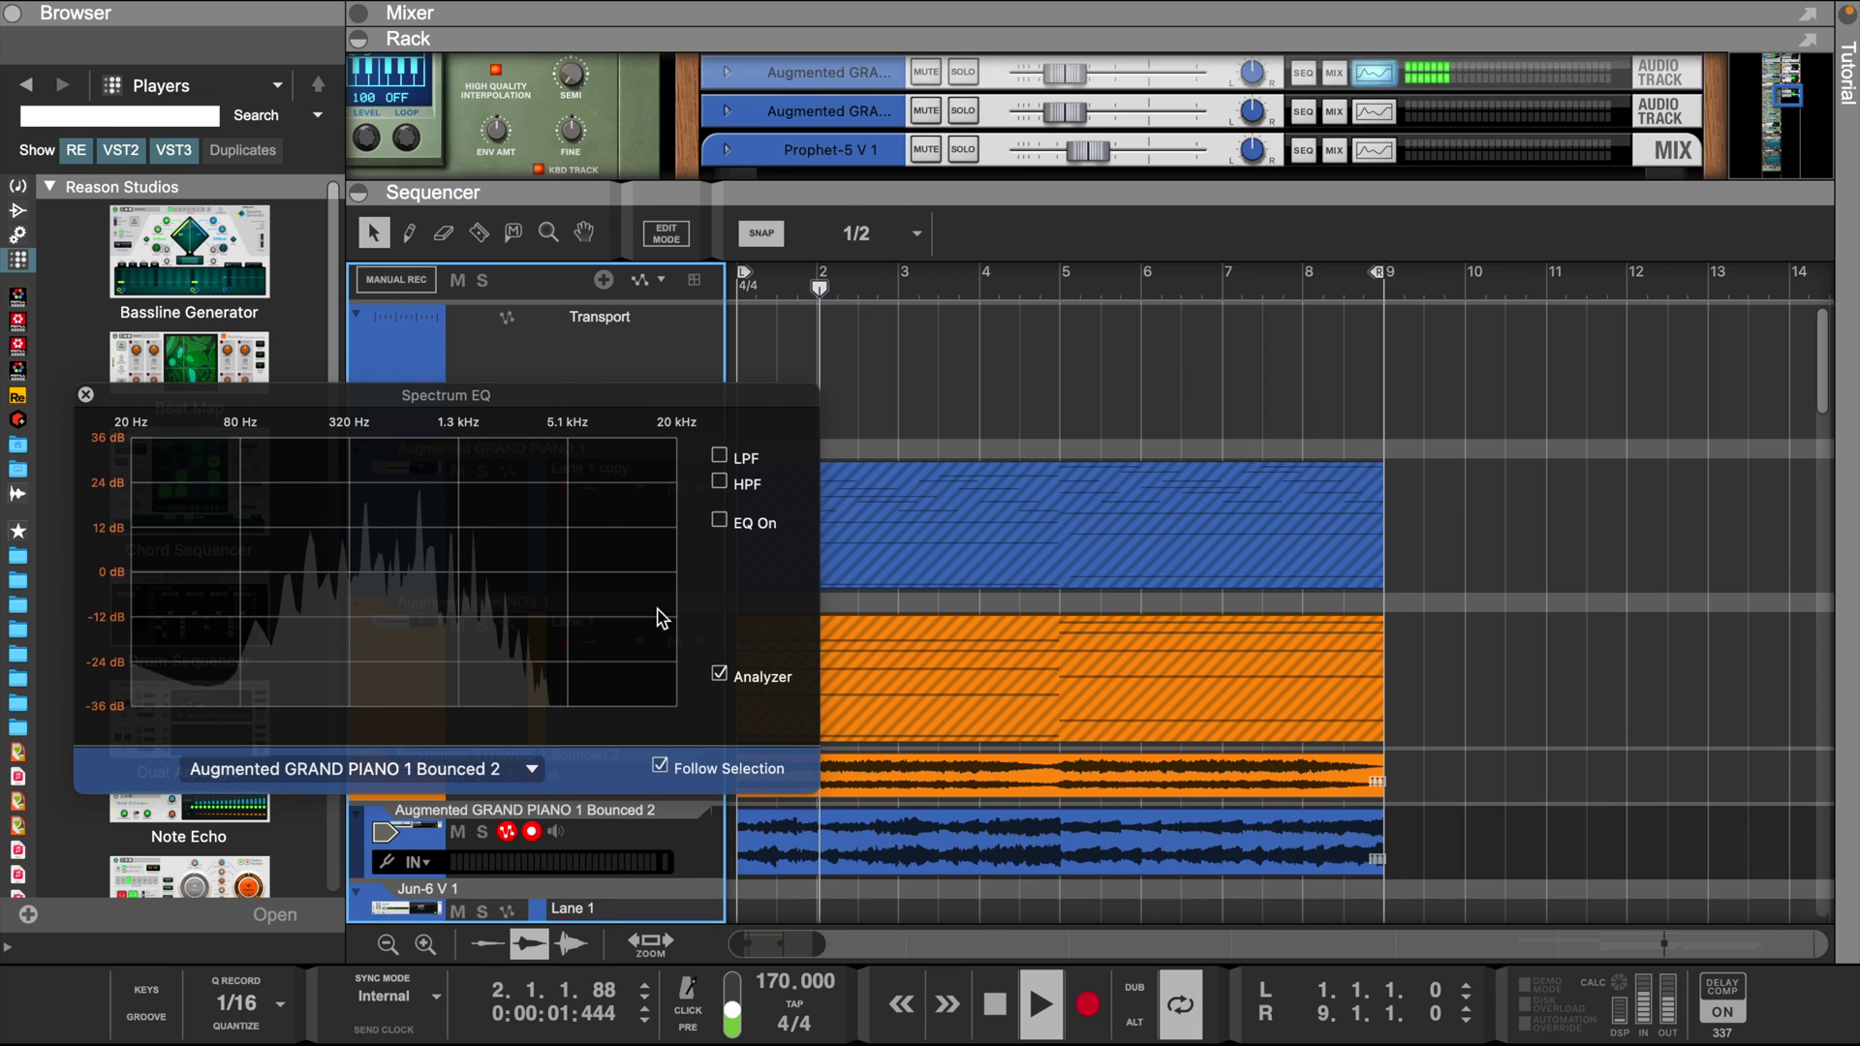
left_click(722, 479)
left_click(721, 457)
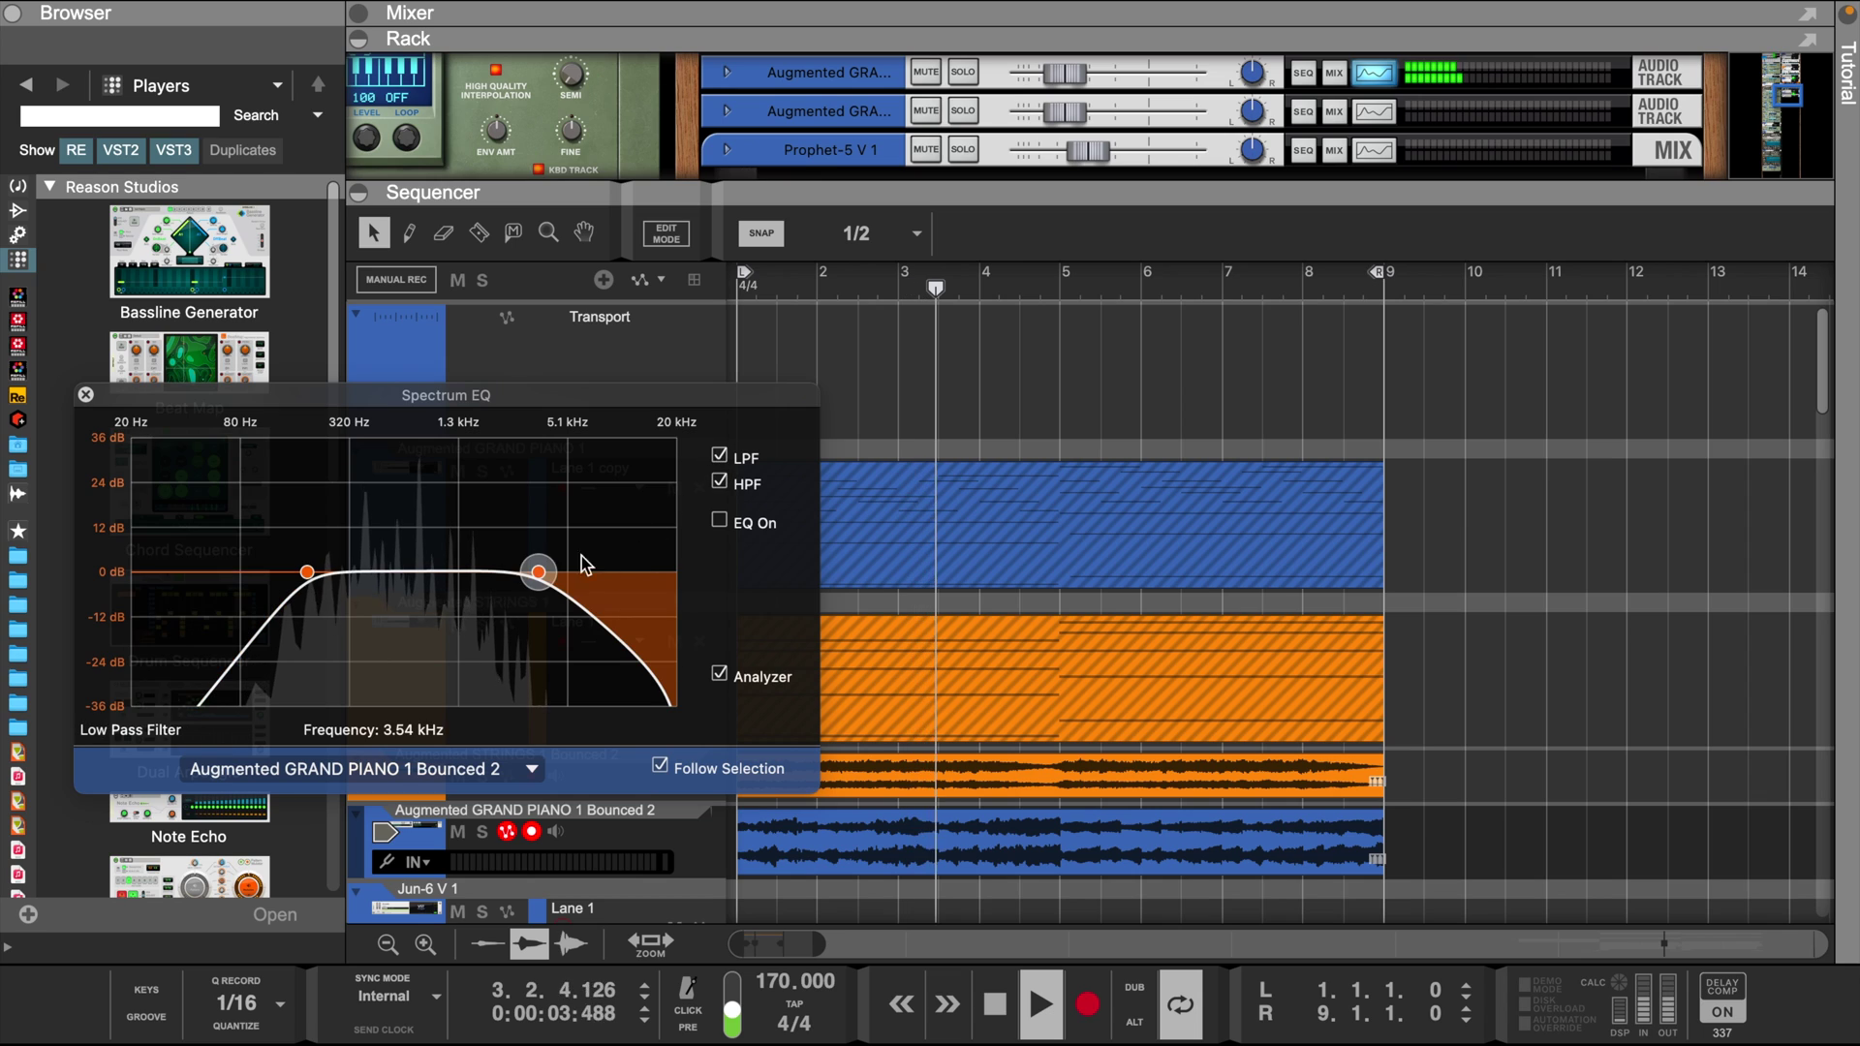
left_click_drag(539, 572, 566, 572)
left_click_drag(307, 571, 316, 571)
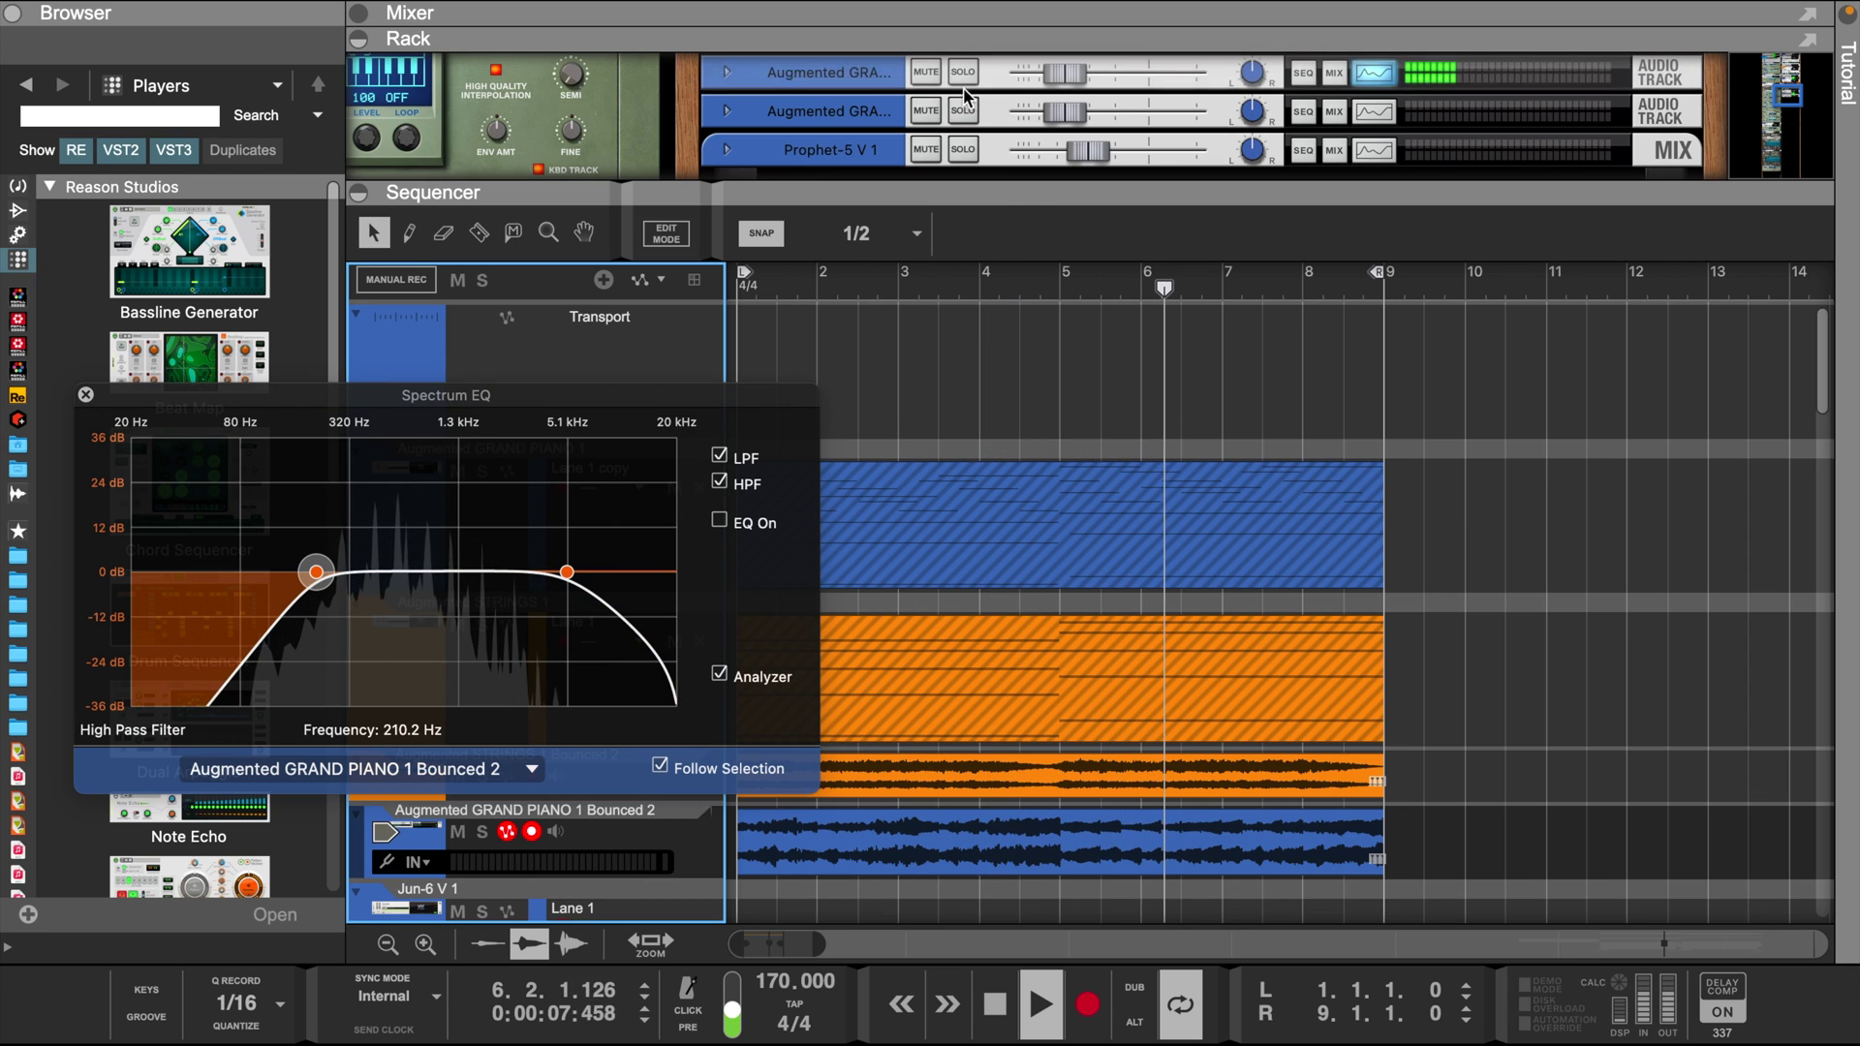
left_click(963, 74)
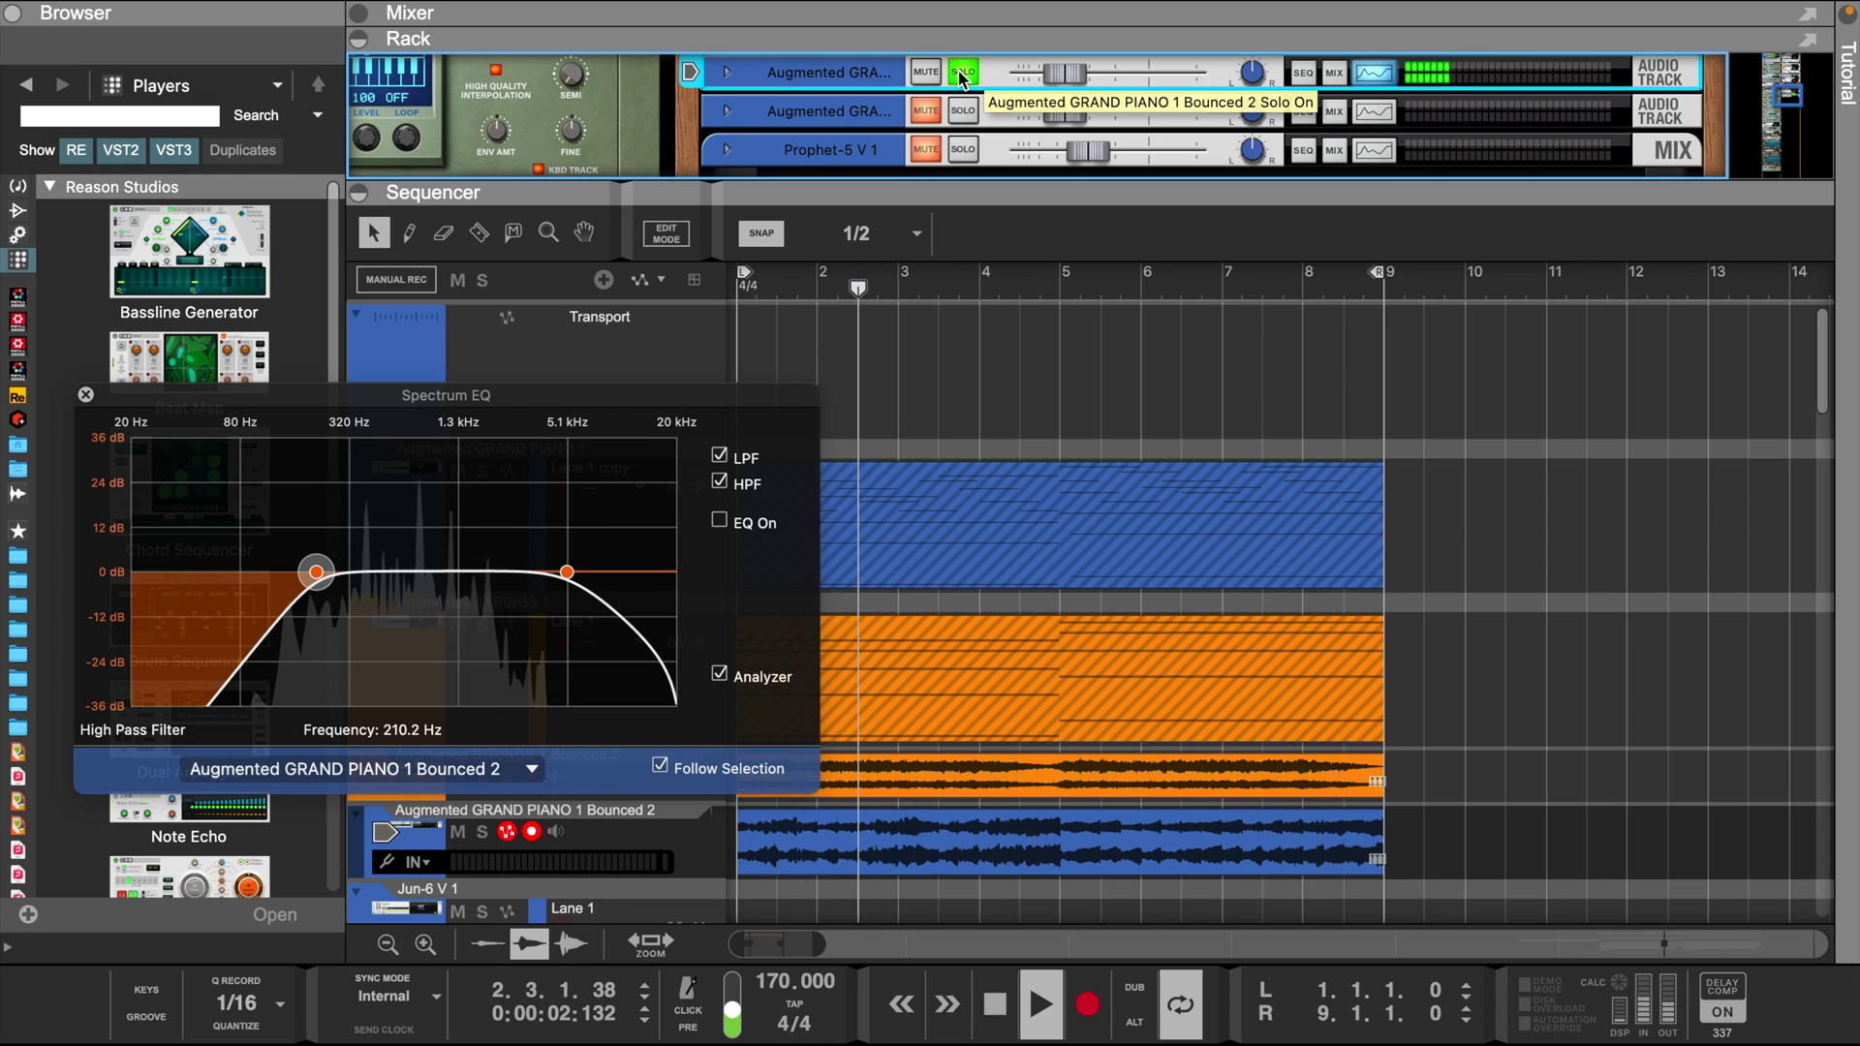
left_click(963, 112)
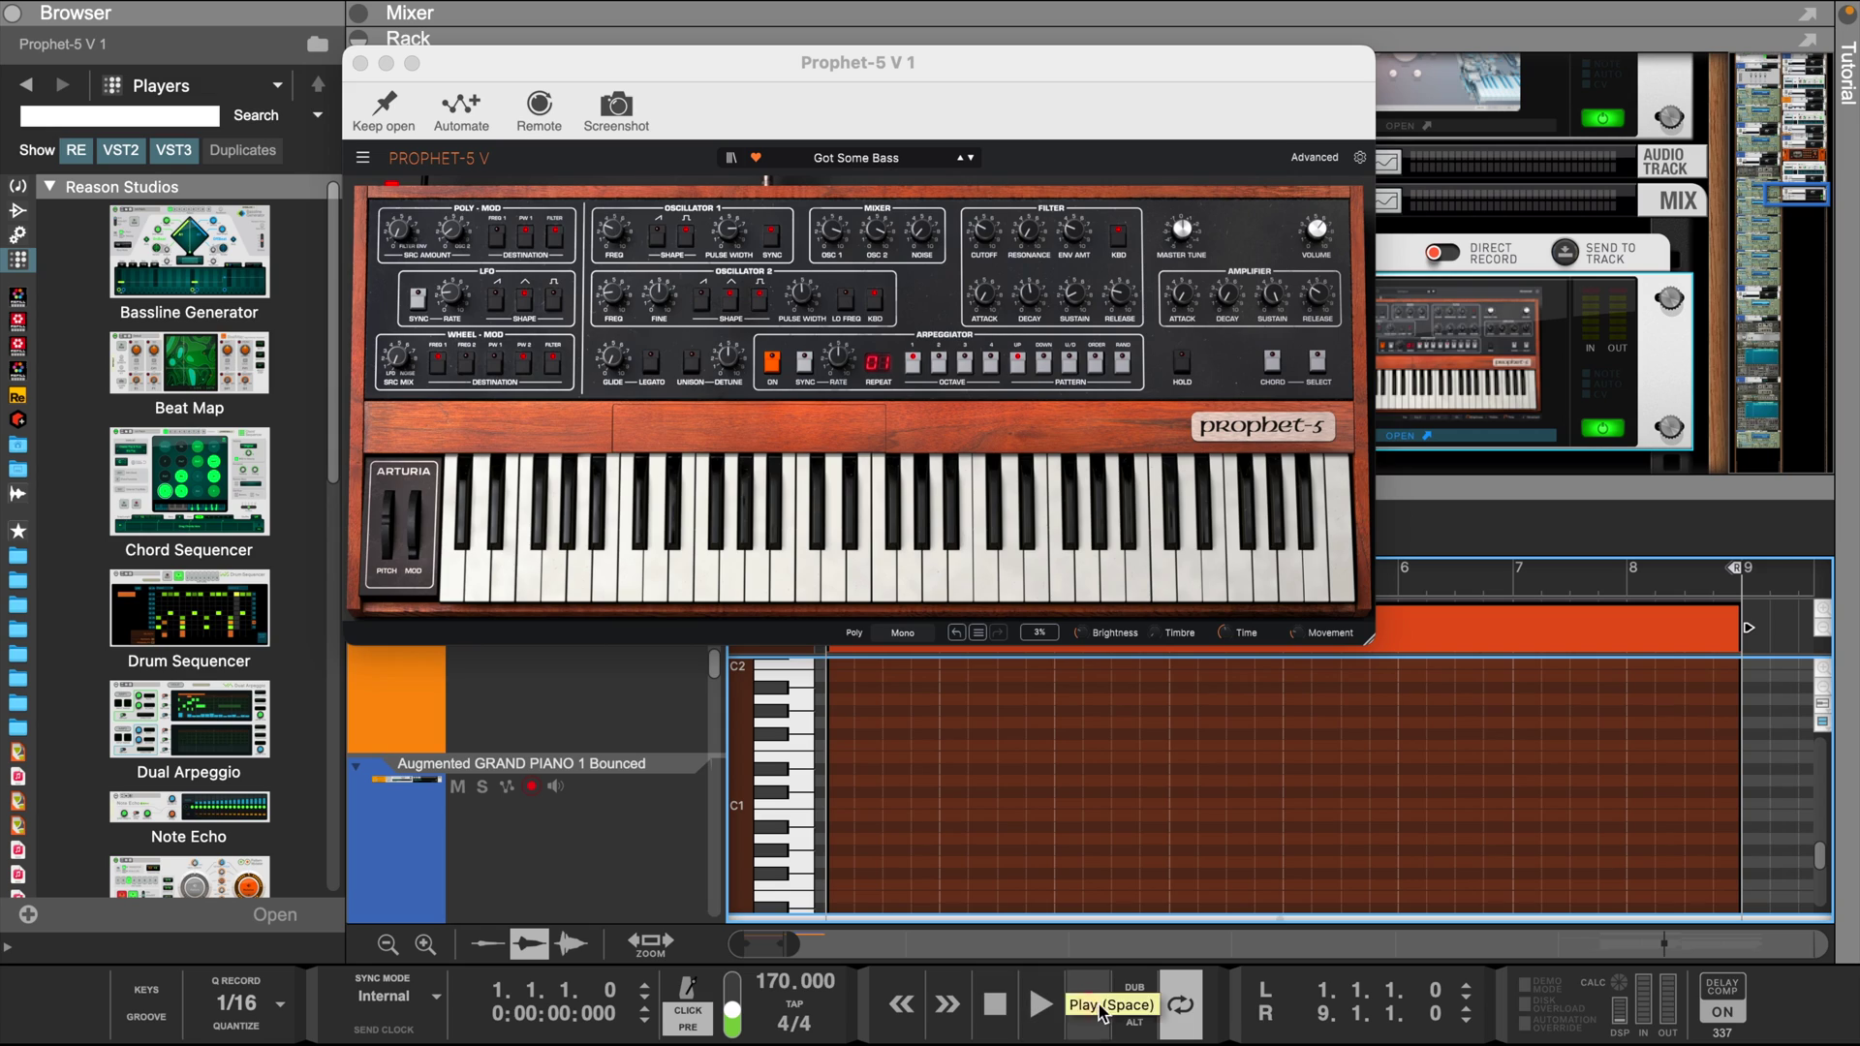
- Turn the click off, enable the PRE count-in, and record the Prophet-5 bass line from G1
key("c")
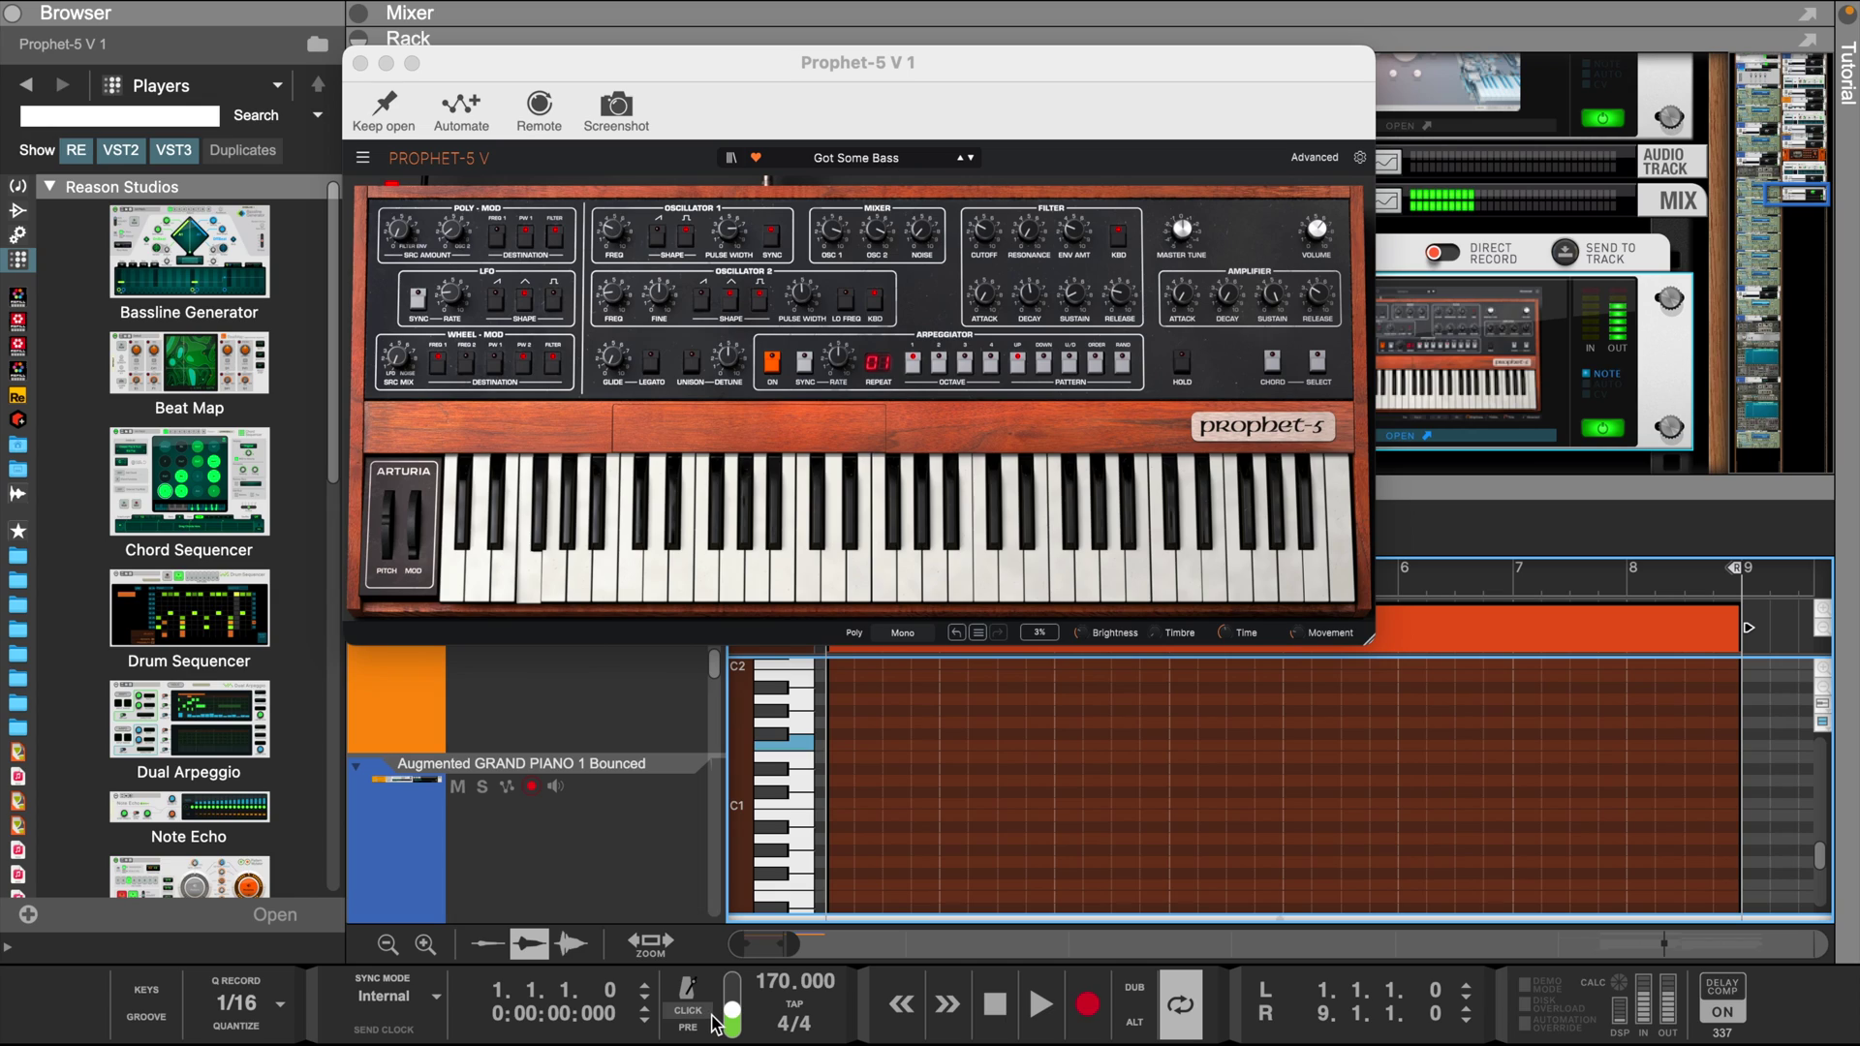
left_click(715, 1020)
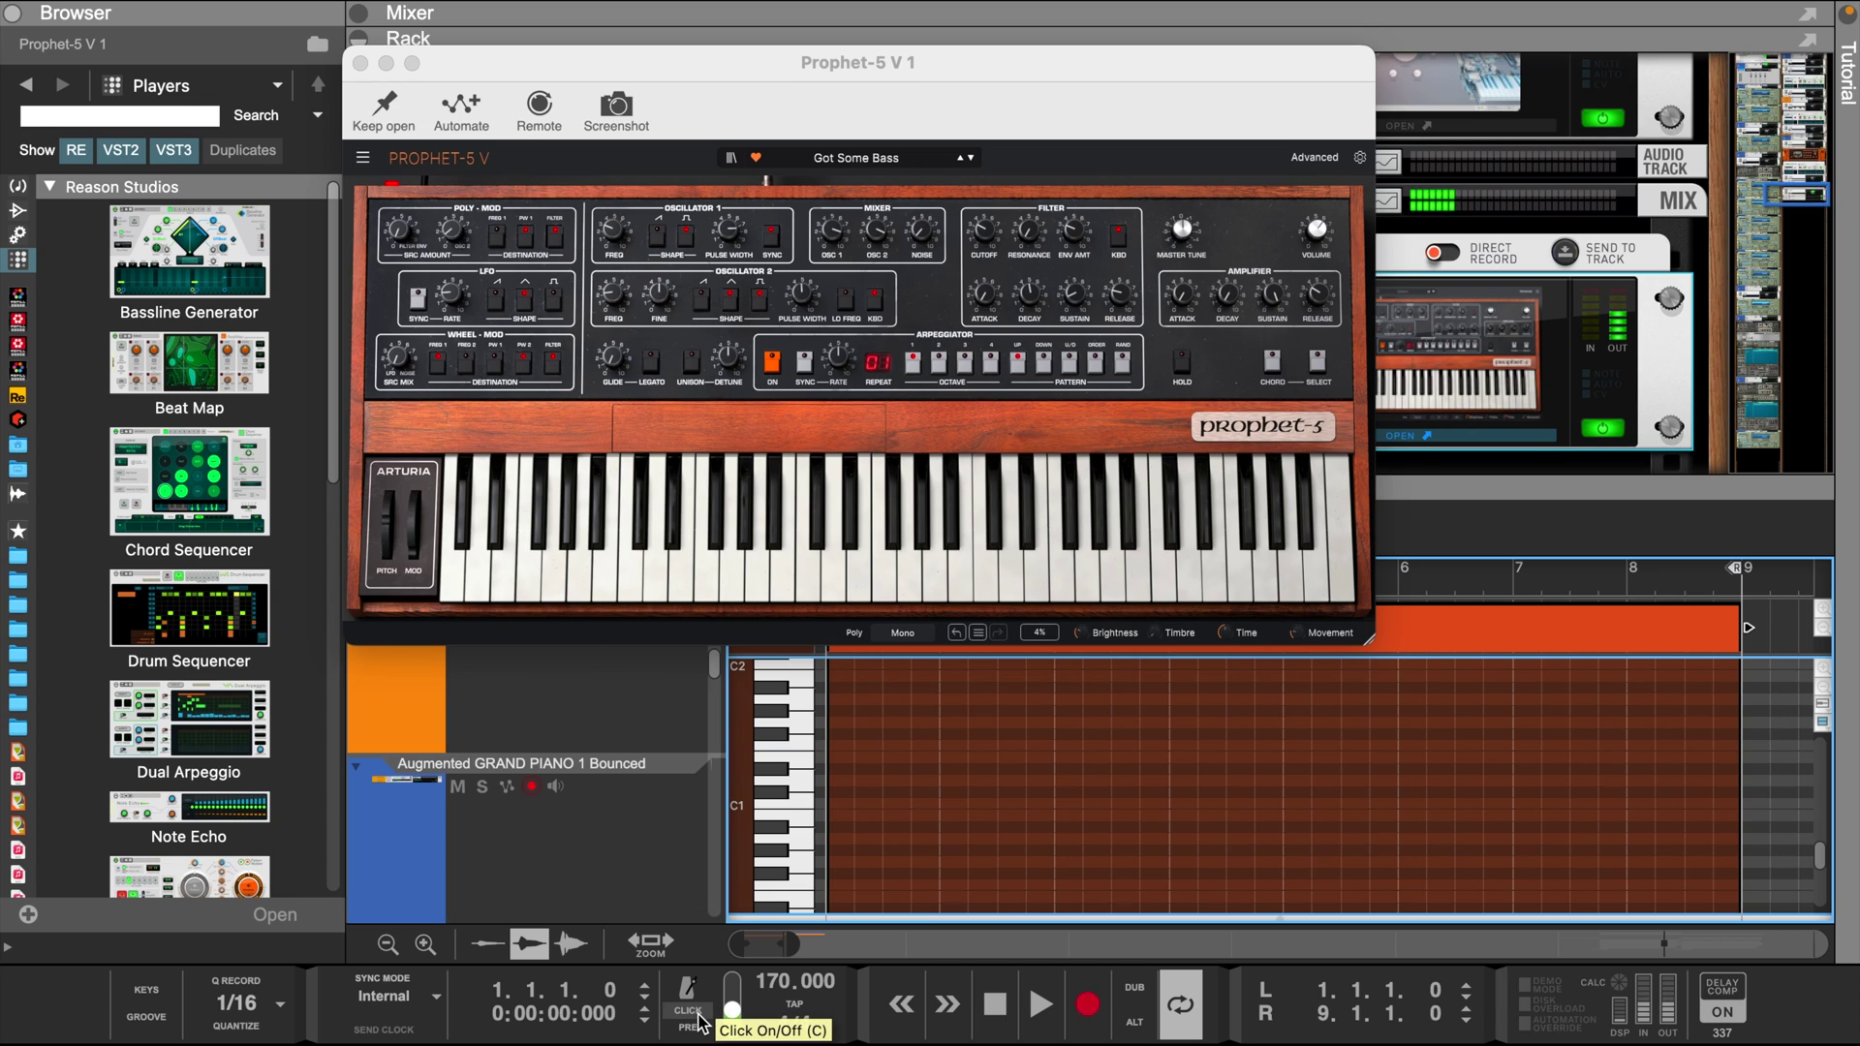
left_click(696, 1027)
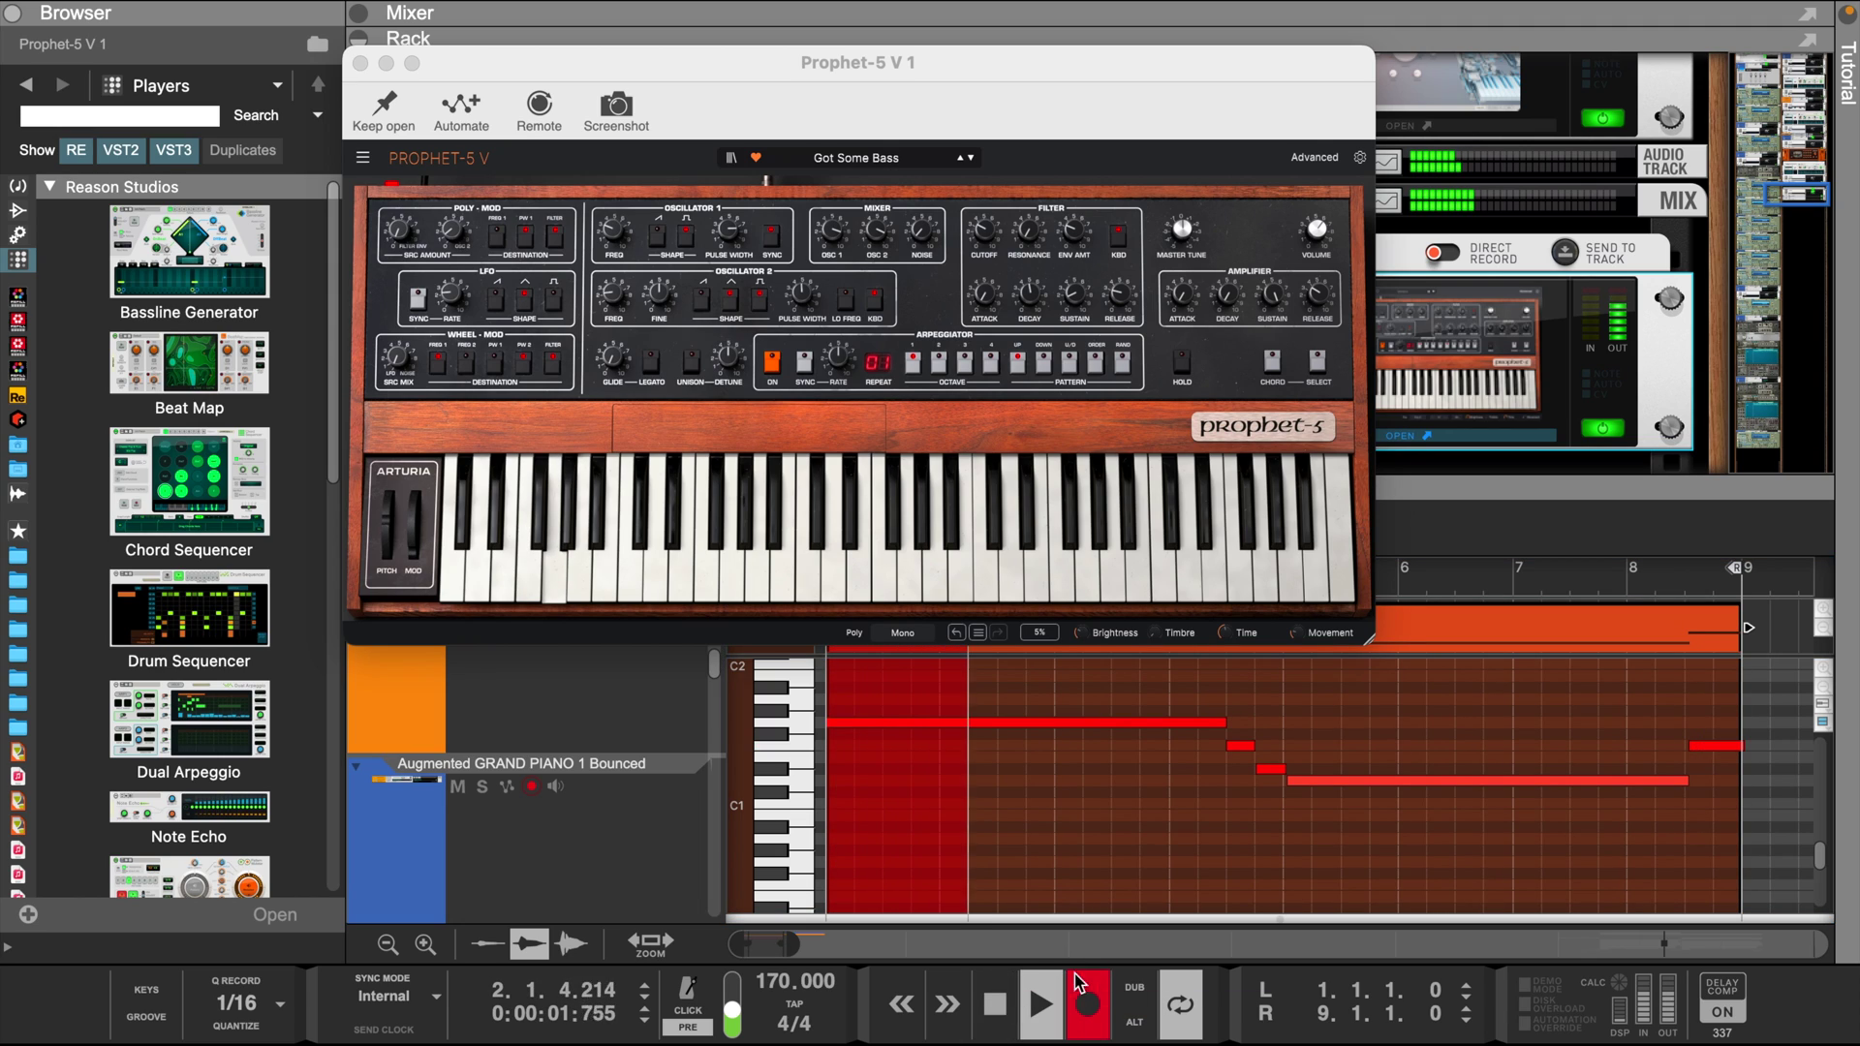
left_click(1093, 1000)
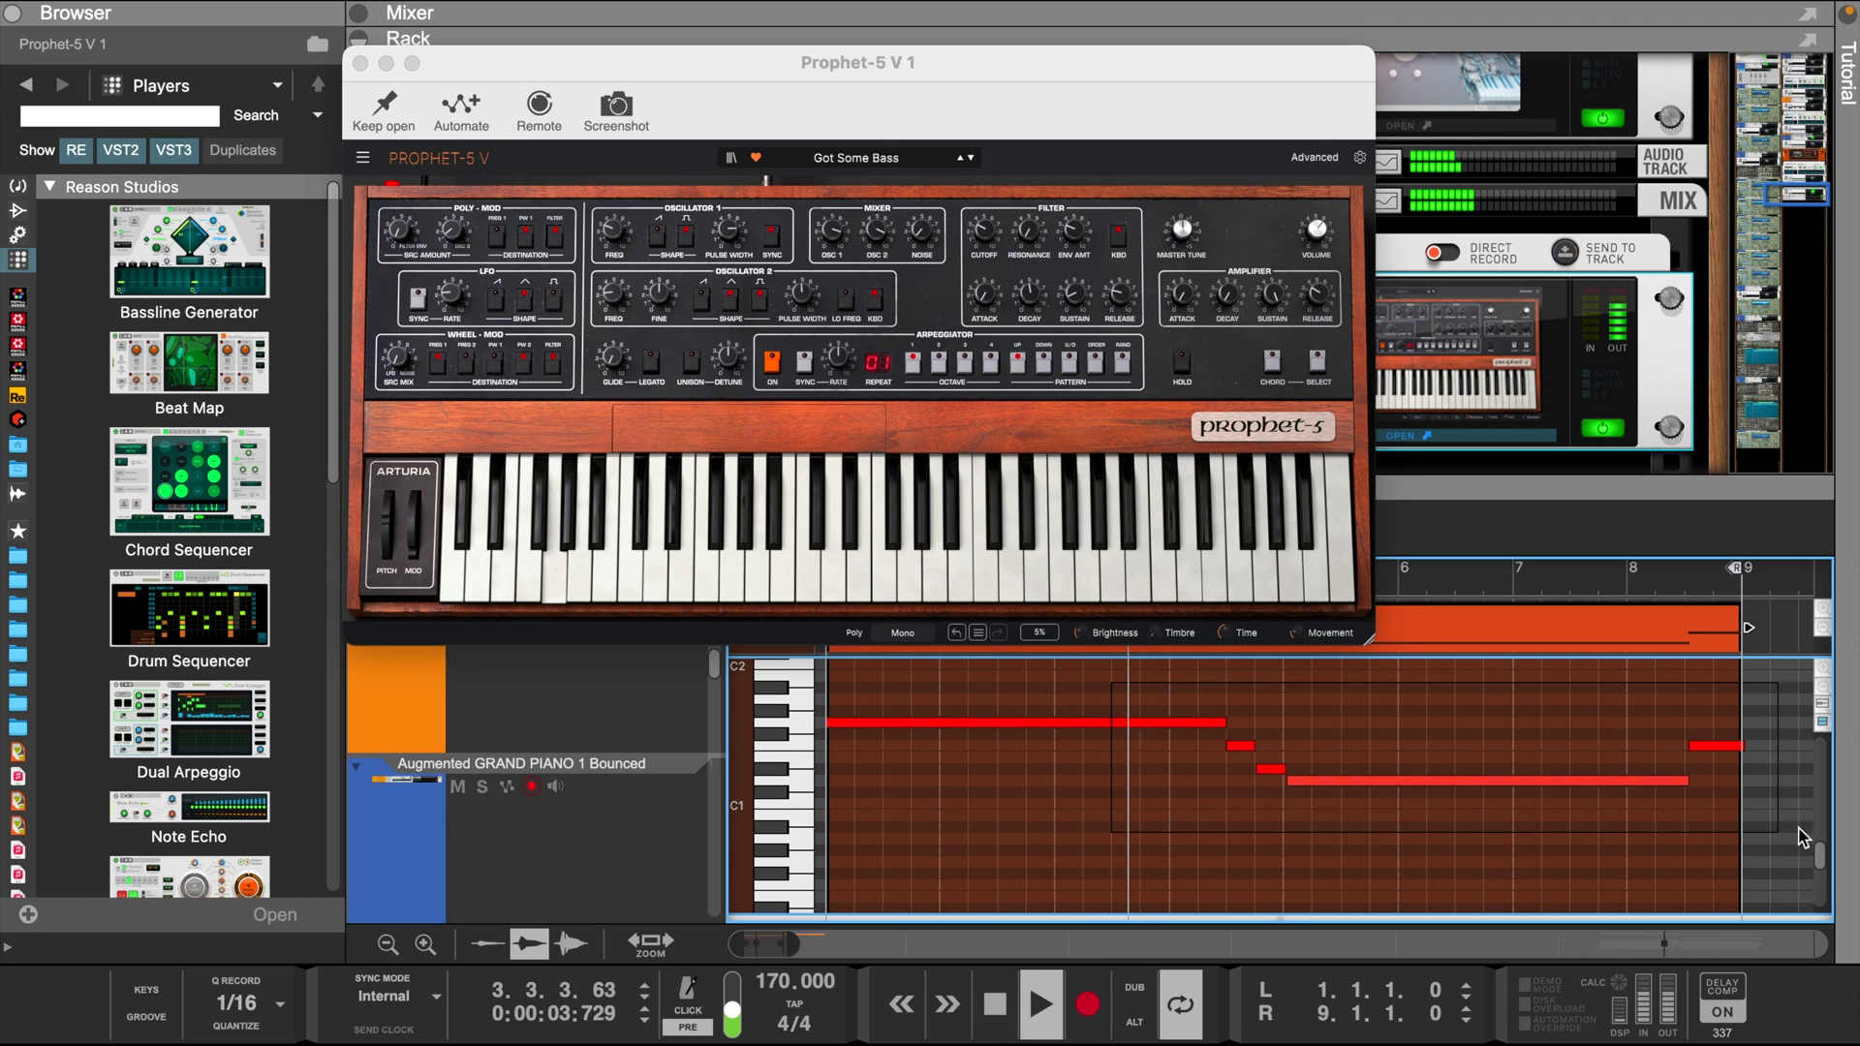
- Open the F8 Tool Window and expand the Jun-6 V's Advanced panel
left_click_drag(1310, 80, 1046, 94)
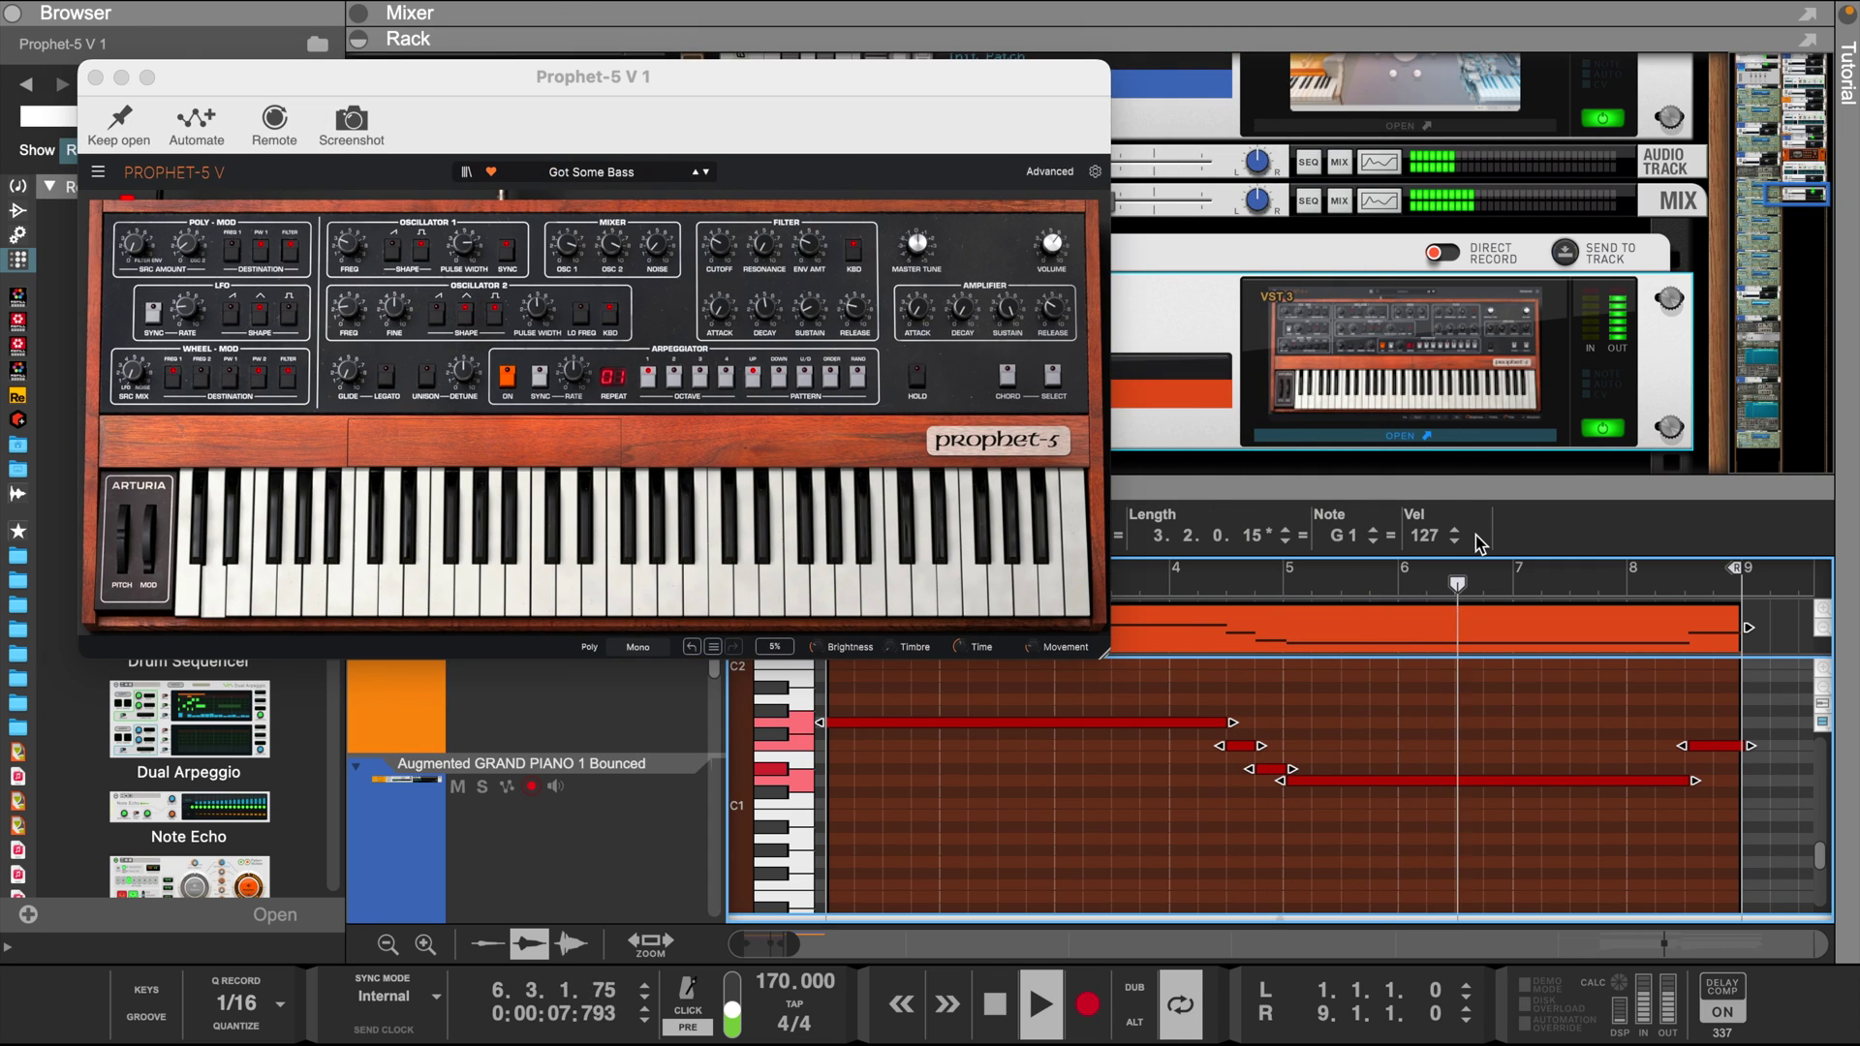
key("F8")
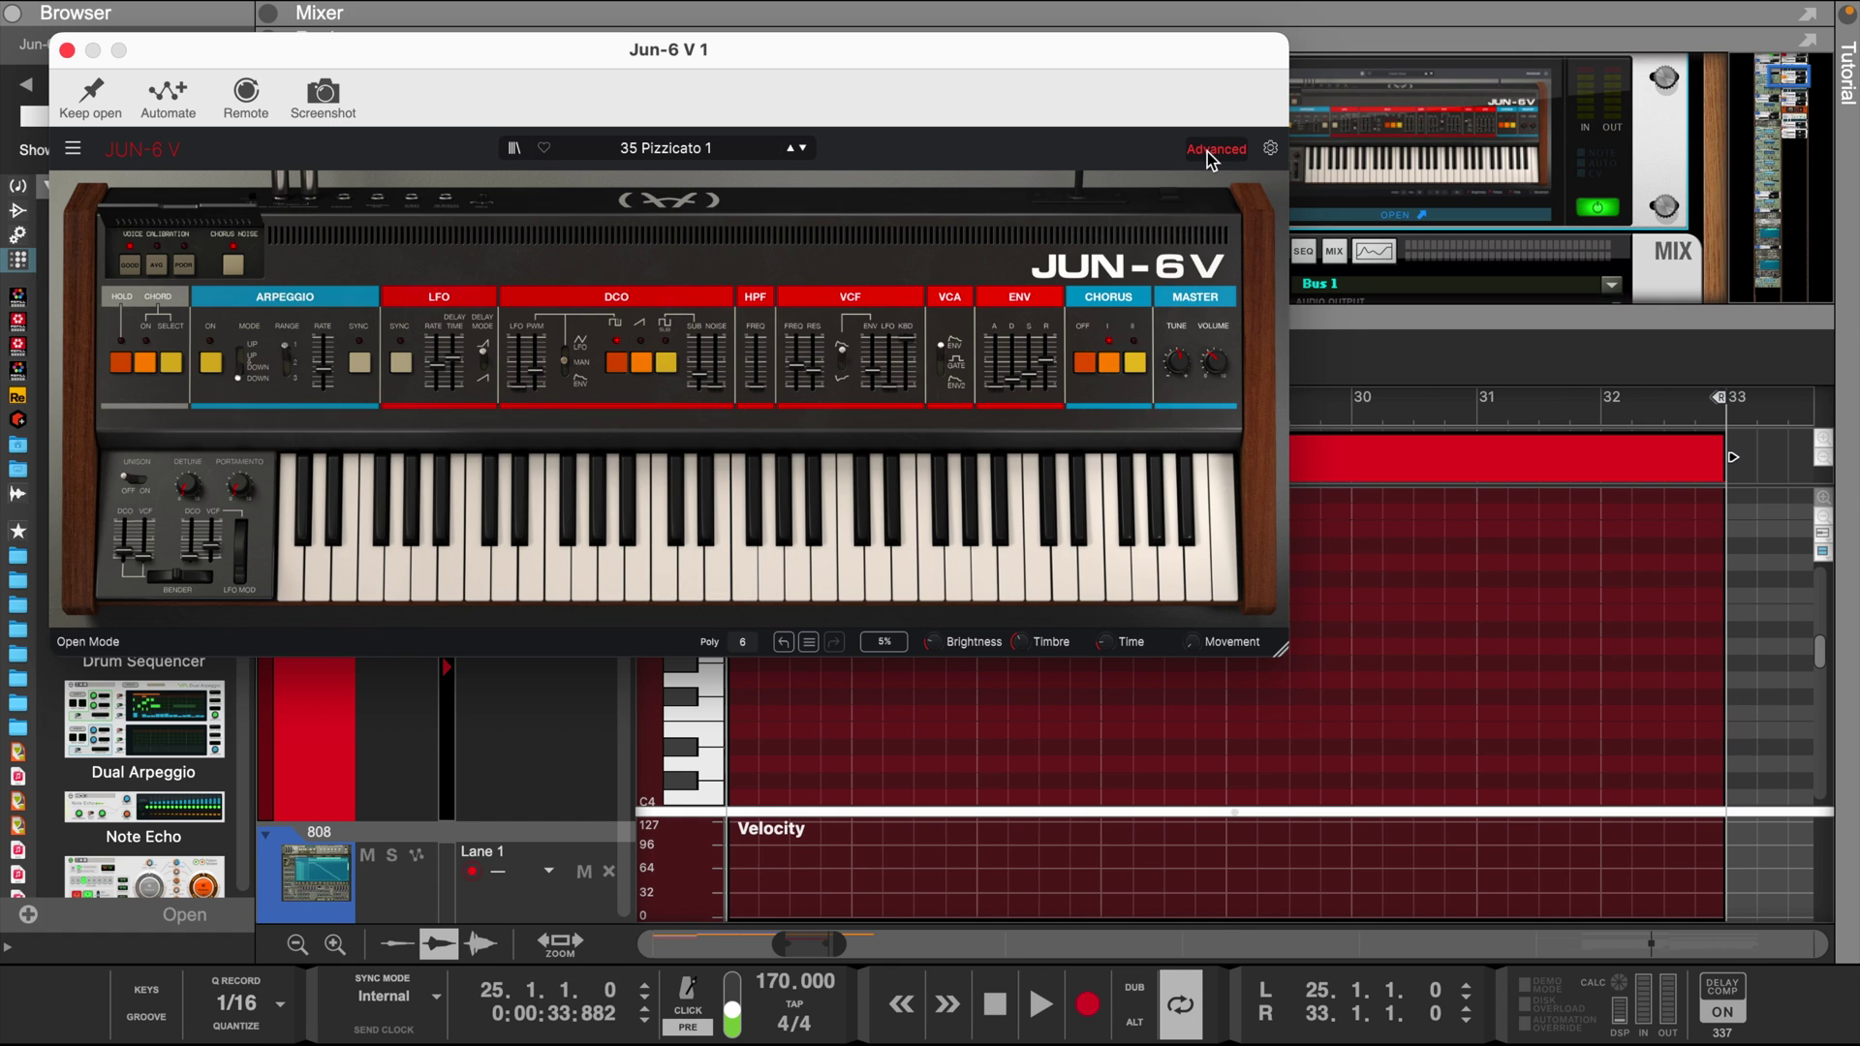
left_click(1211, 151)
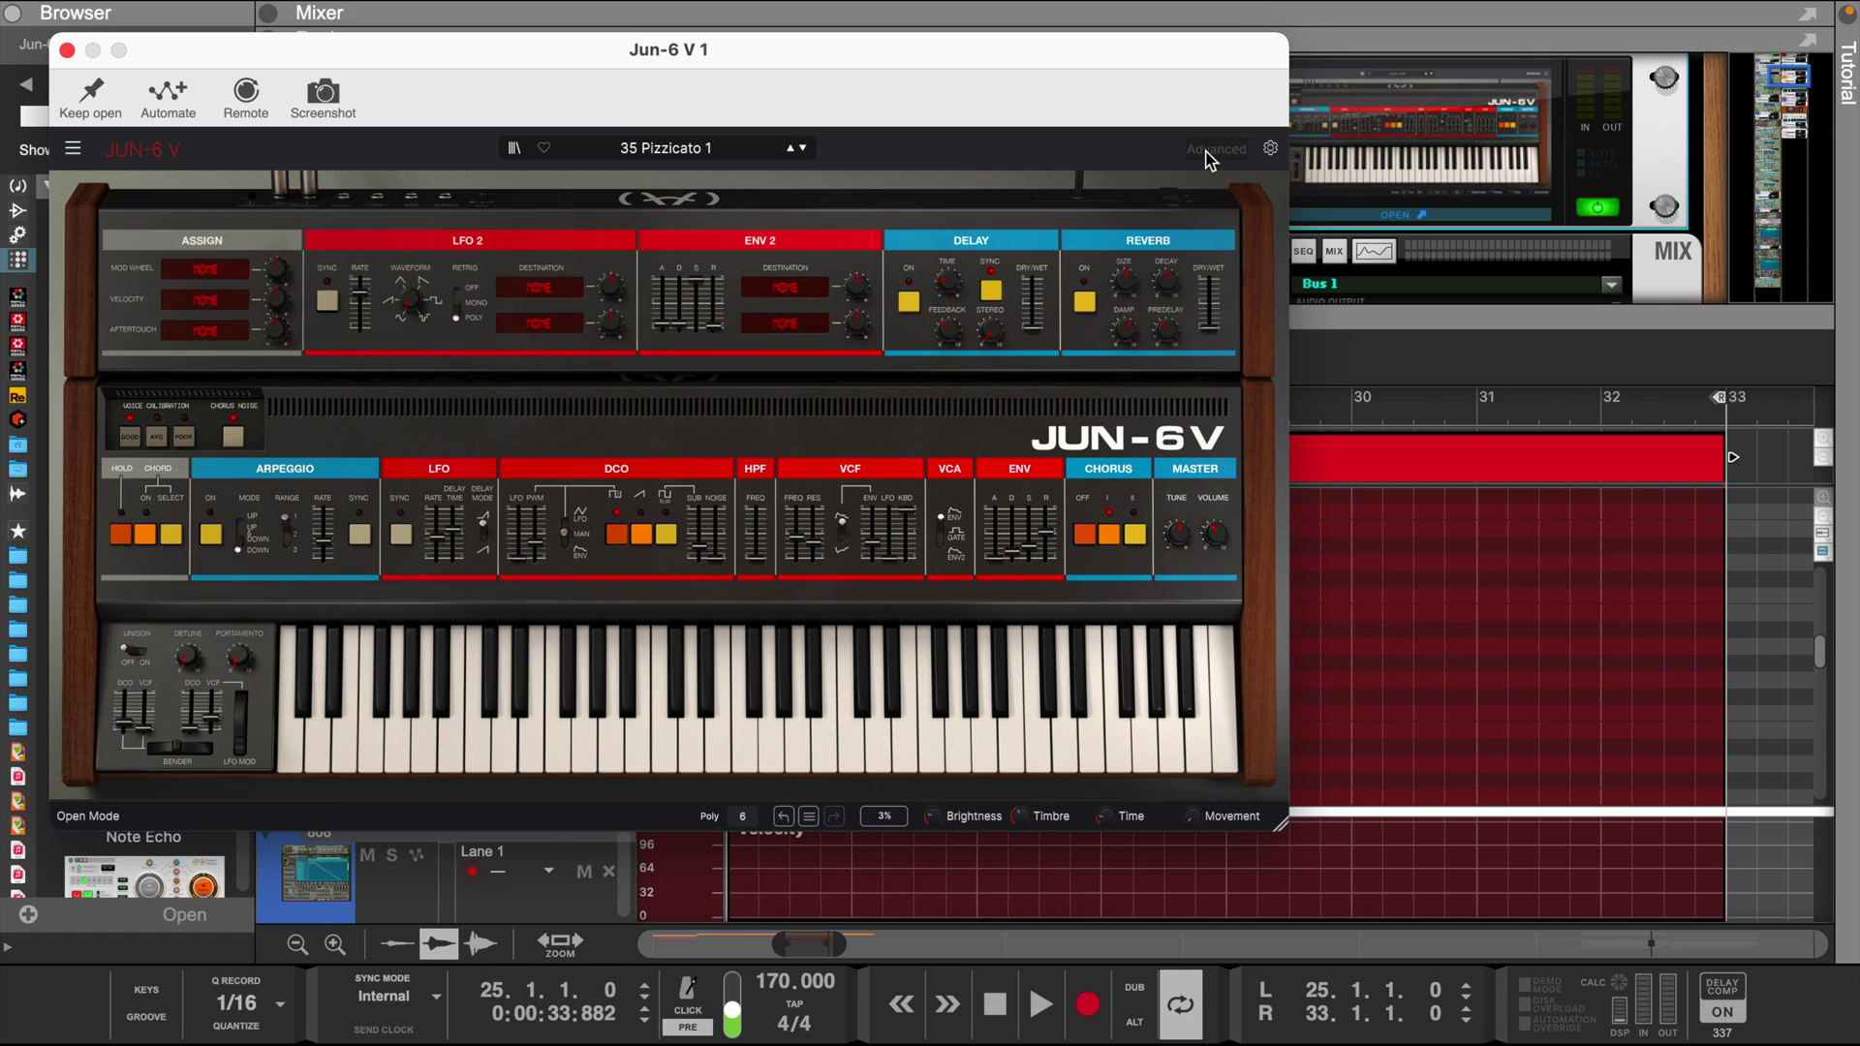
- Draw a bar-25 Jun-6 arpeggio: G4, A4, D5, D#5, C5, A#4, A4
left_click(66, 51)
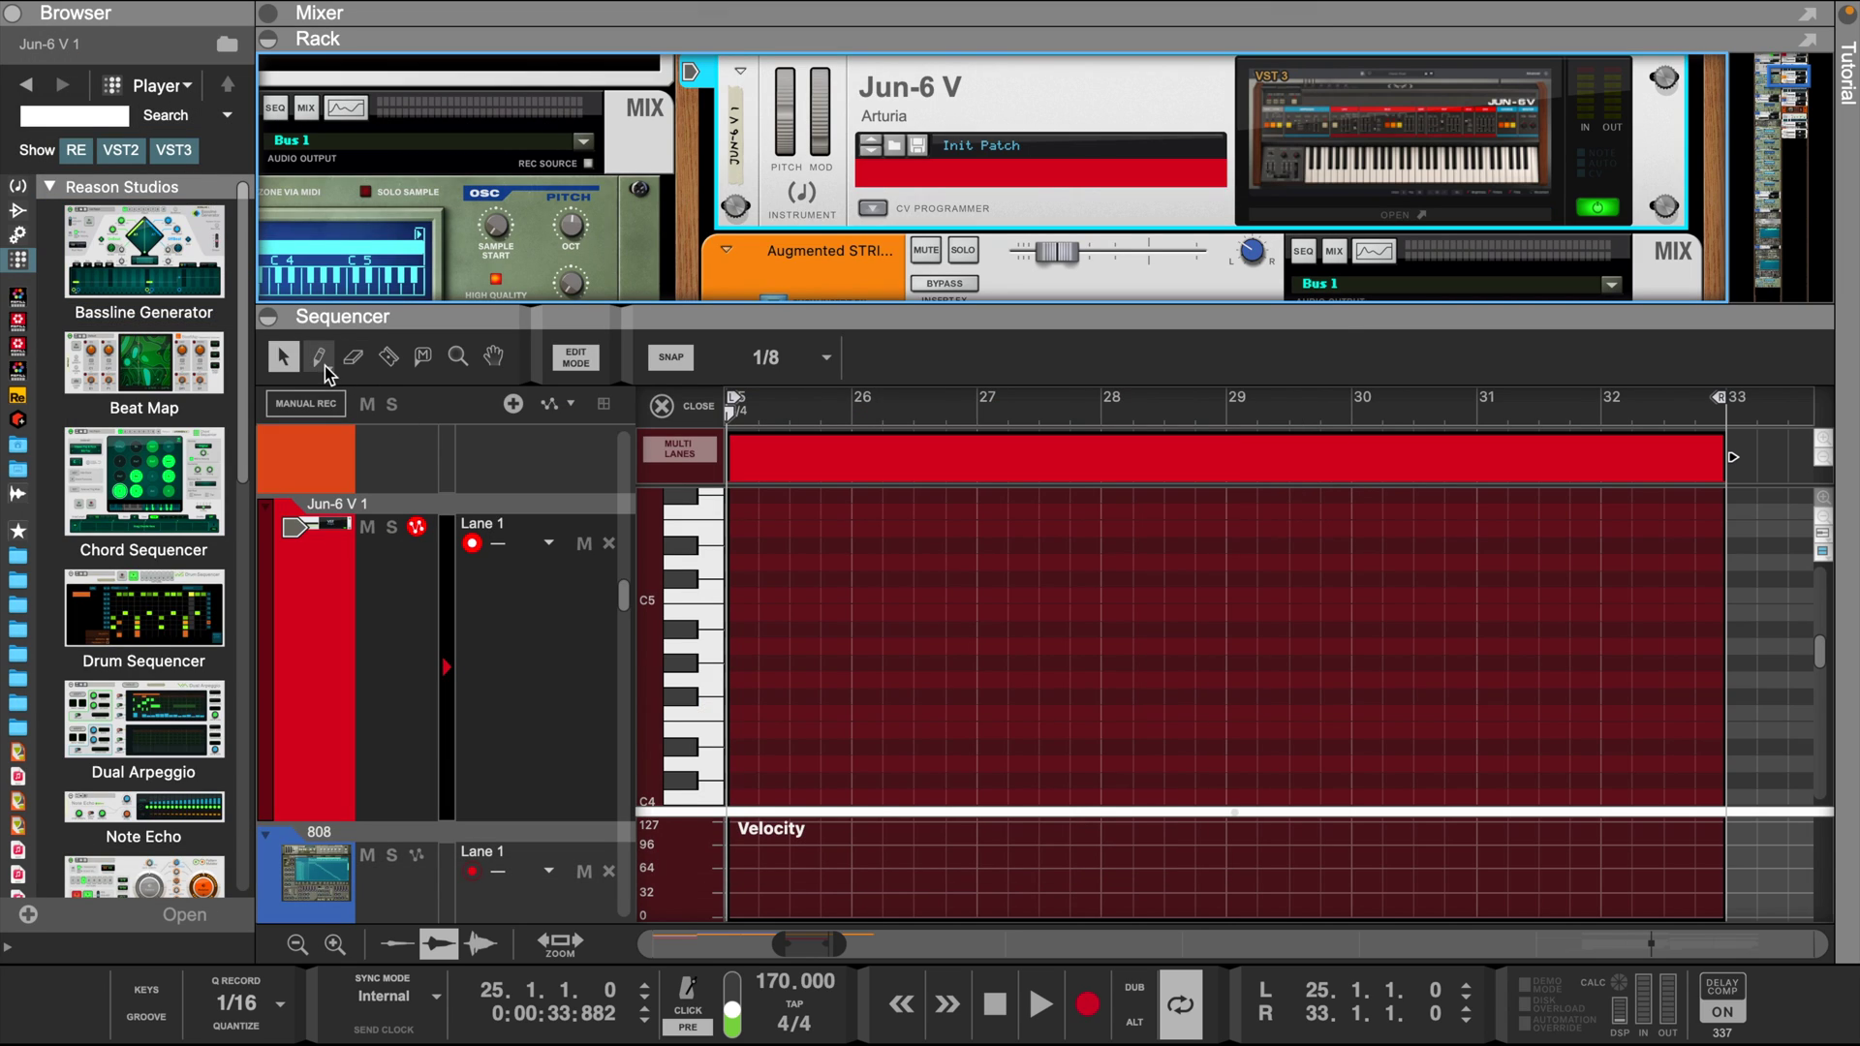
left_click(321, 360)
left_click(704, 693)
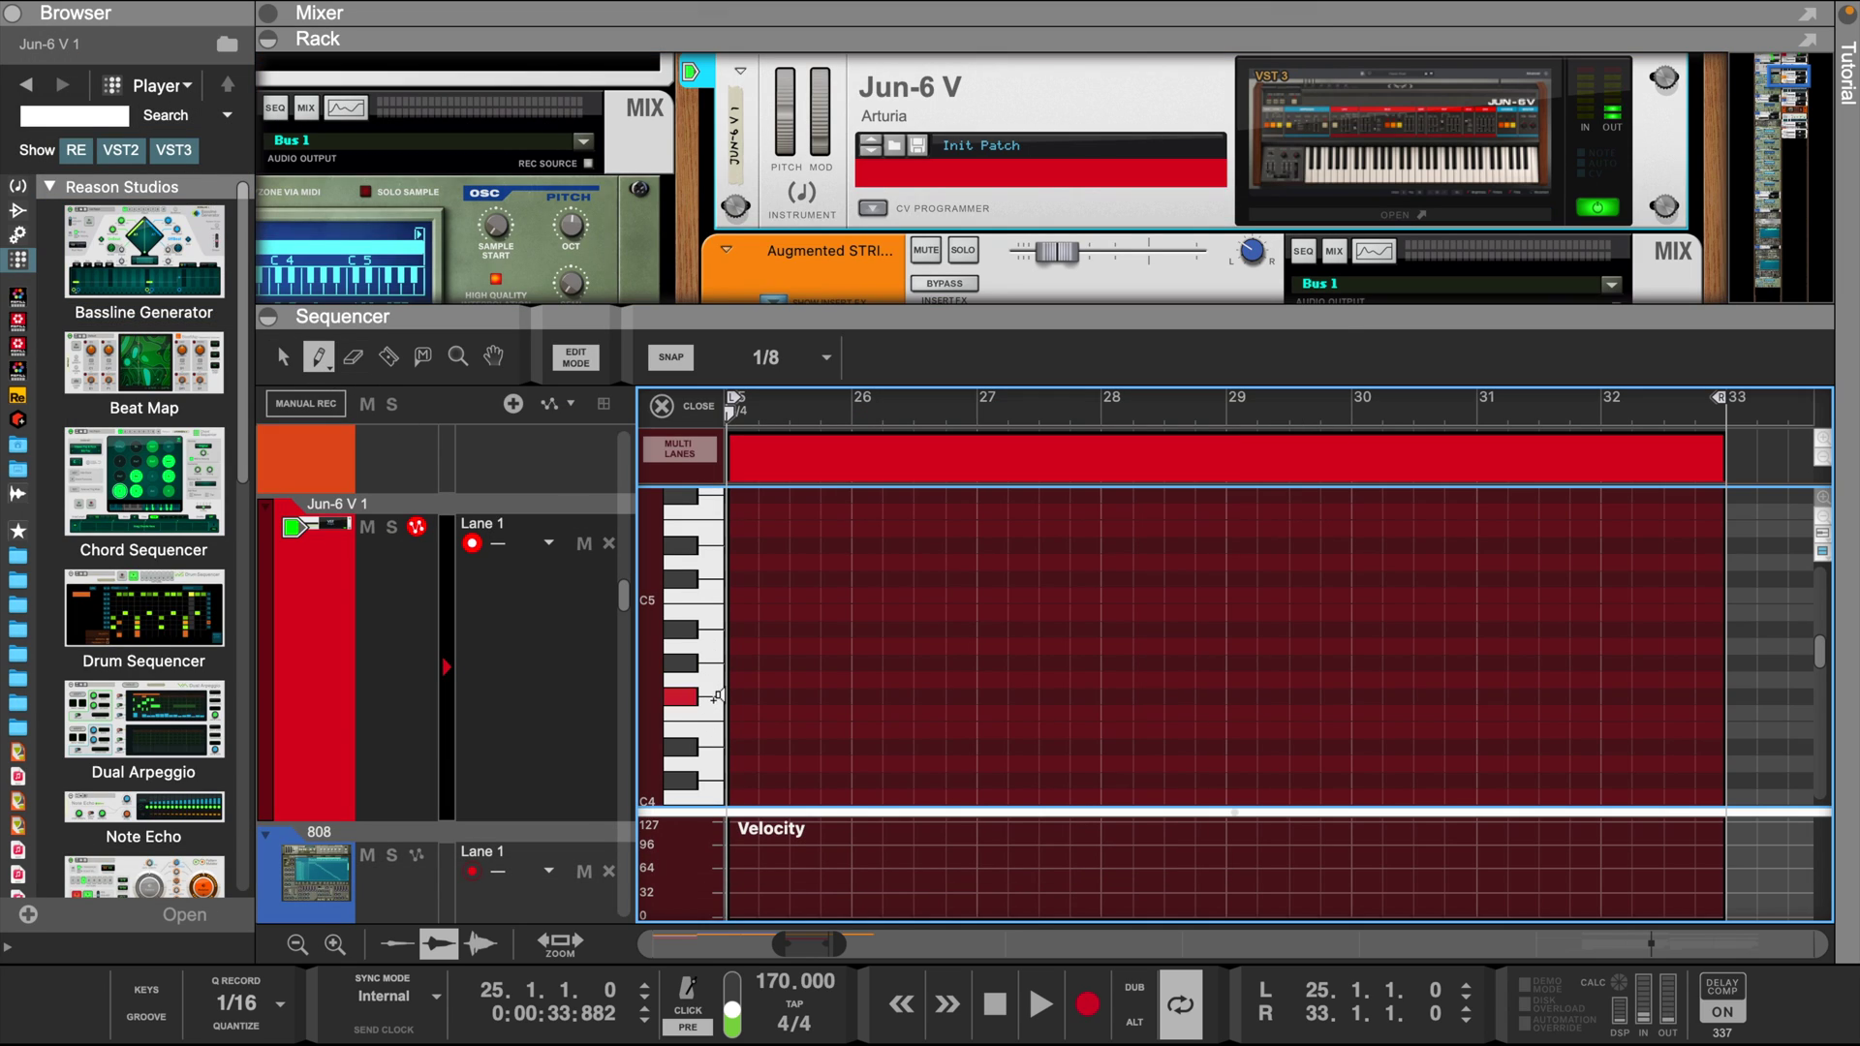
left_click(740, 675)
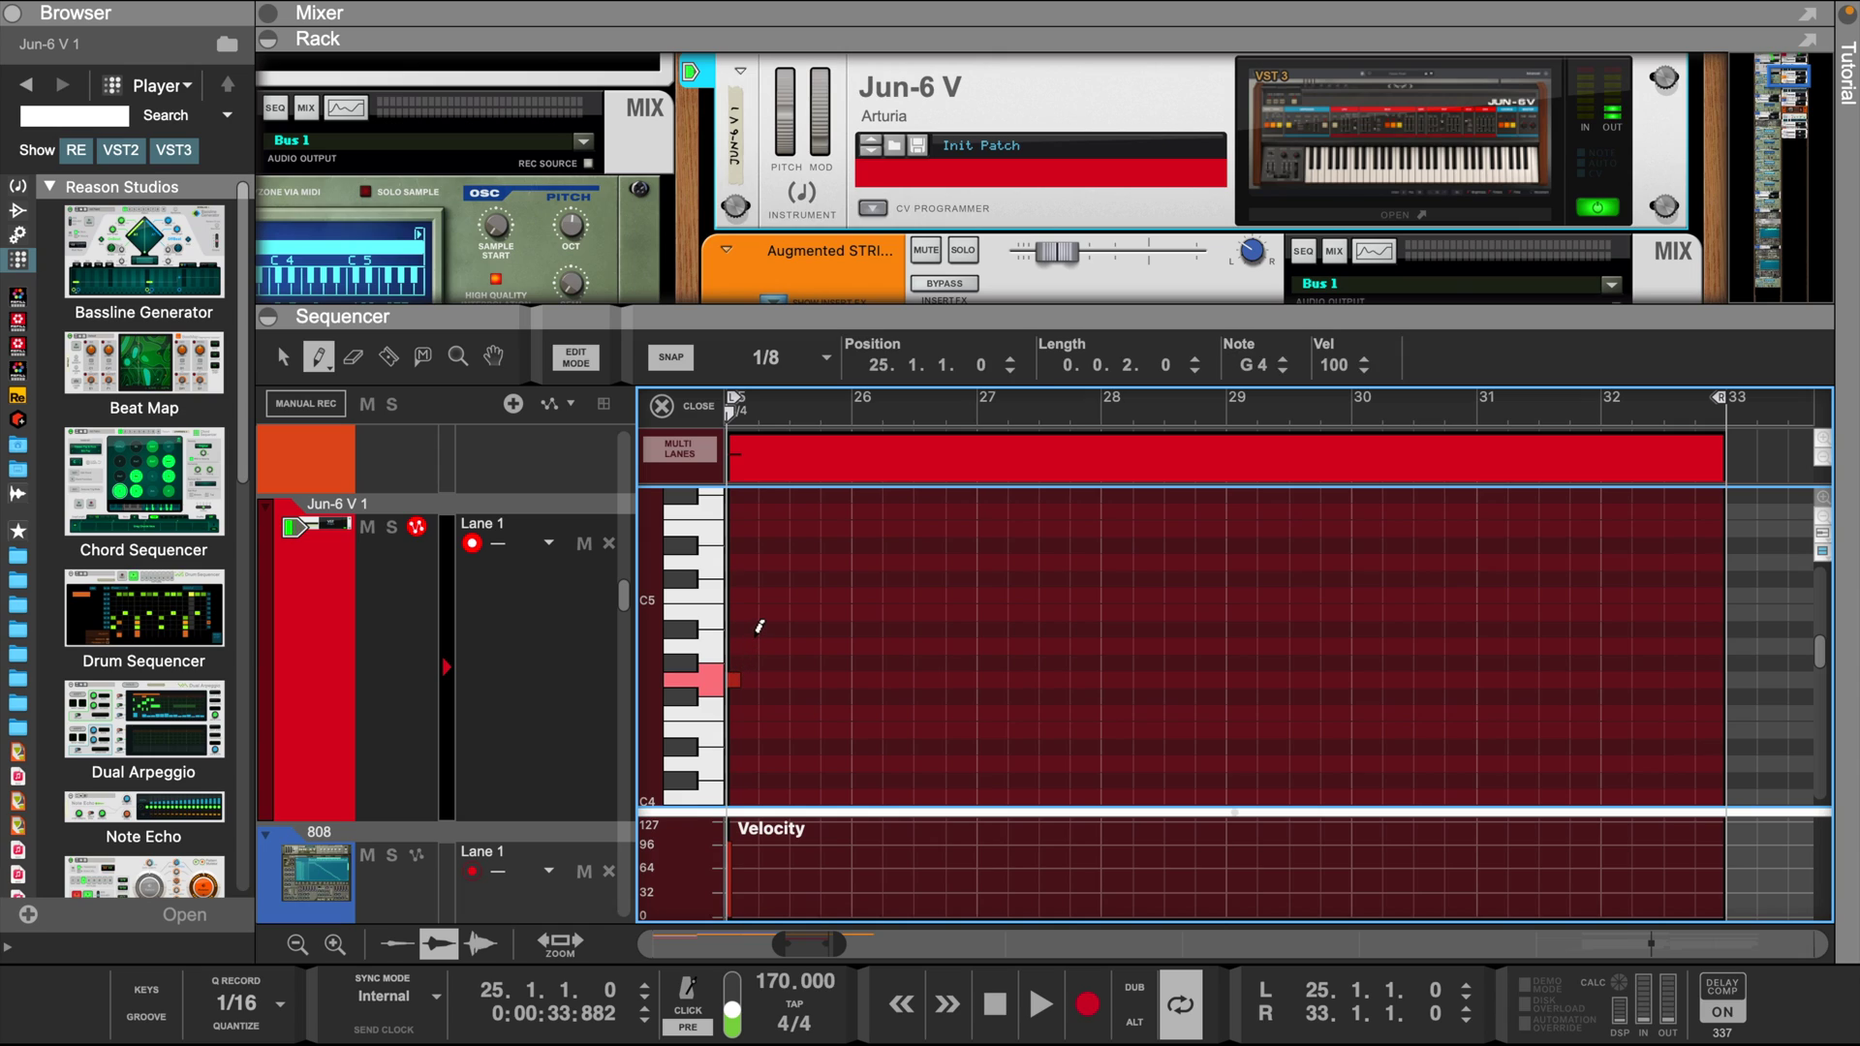
left_click(749, 630)
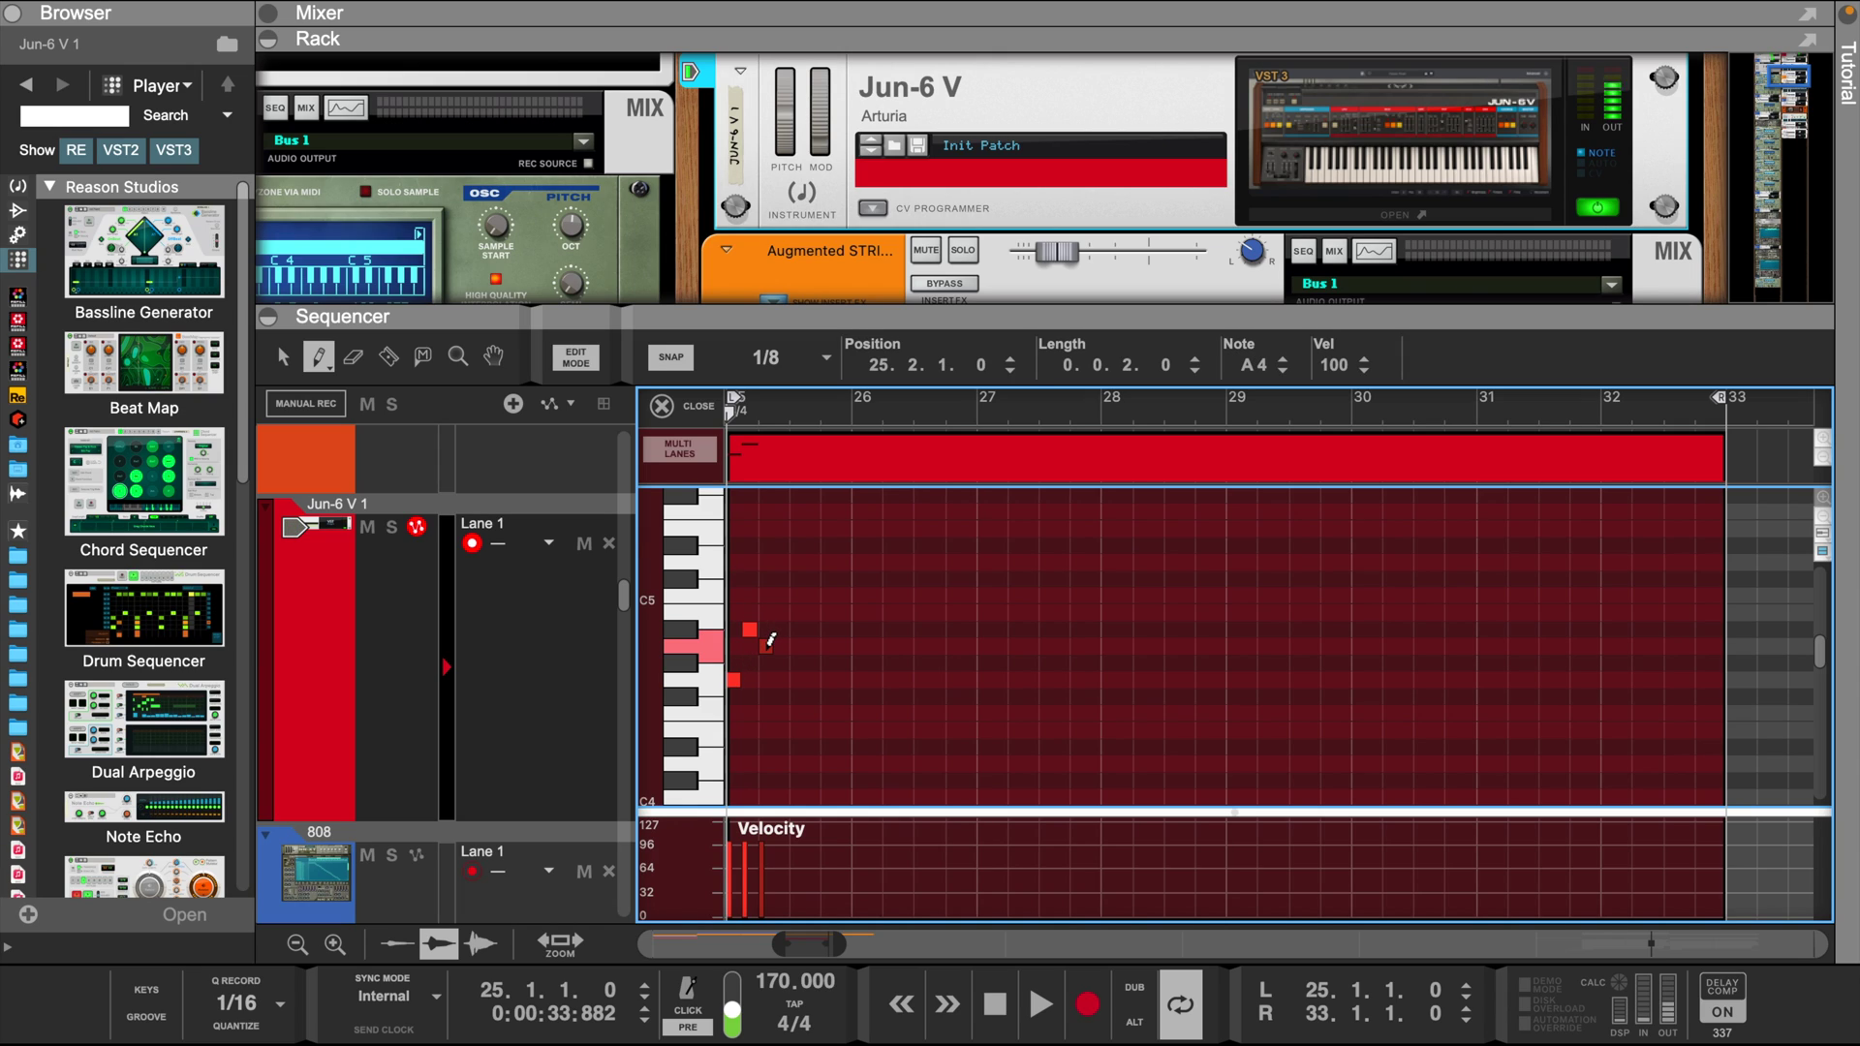
left_click(781, 562)
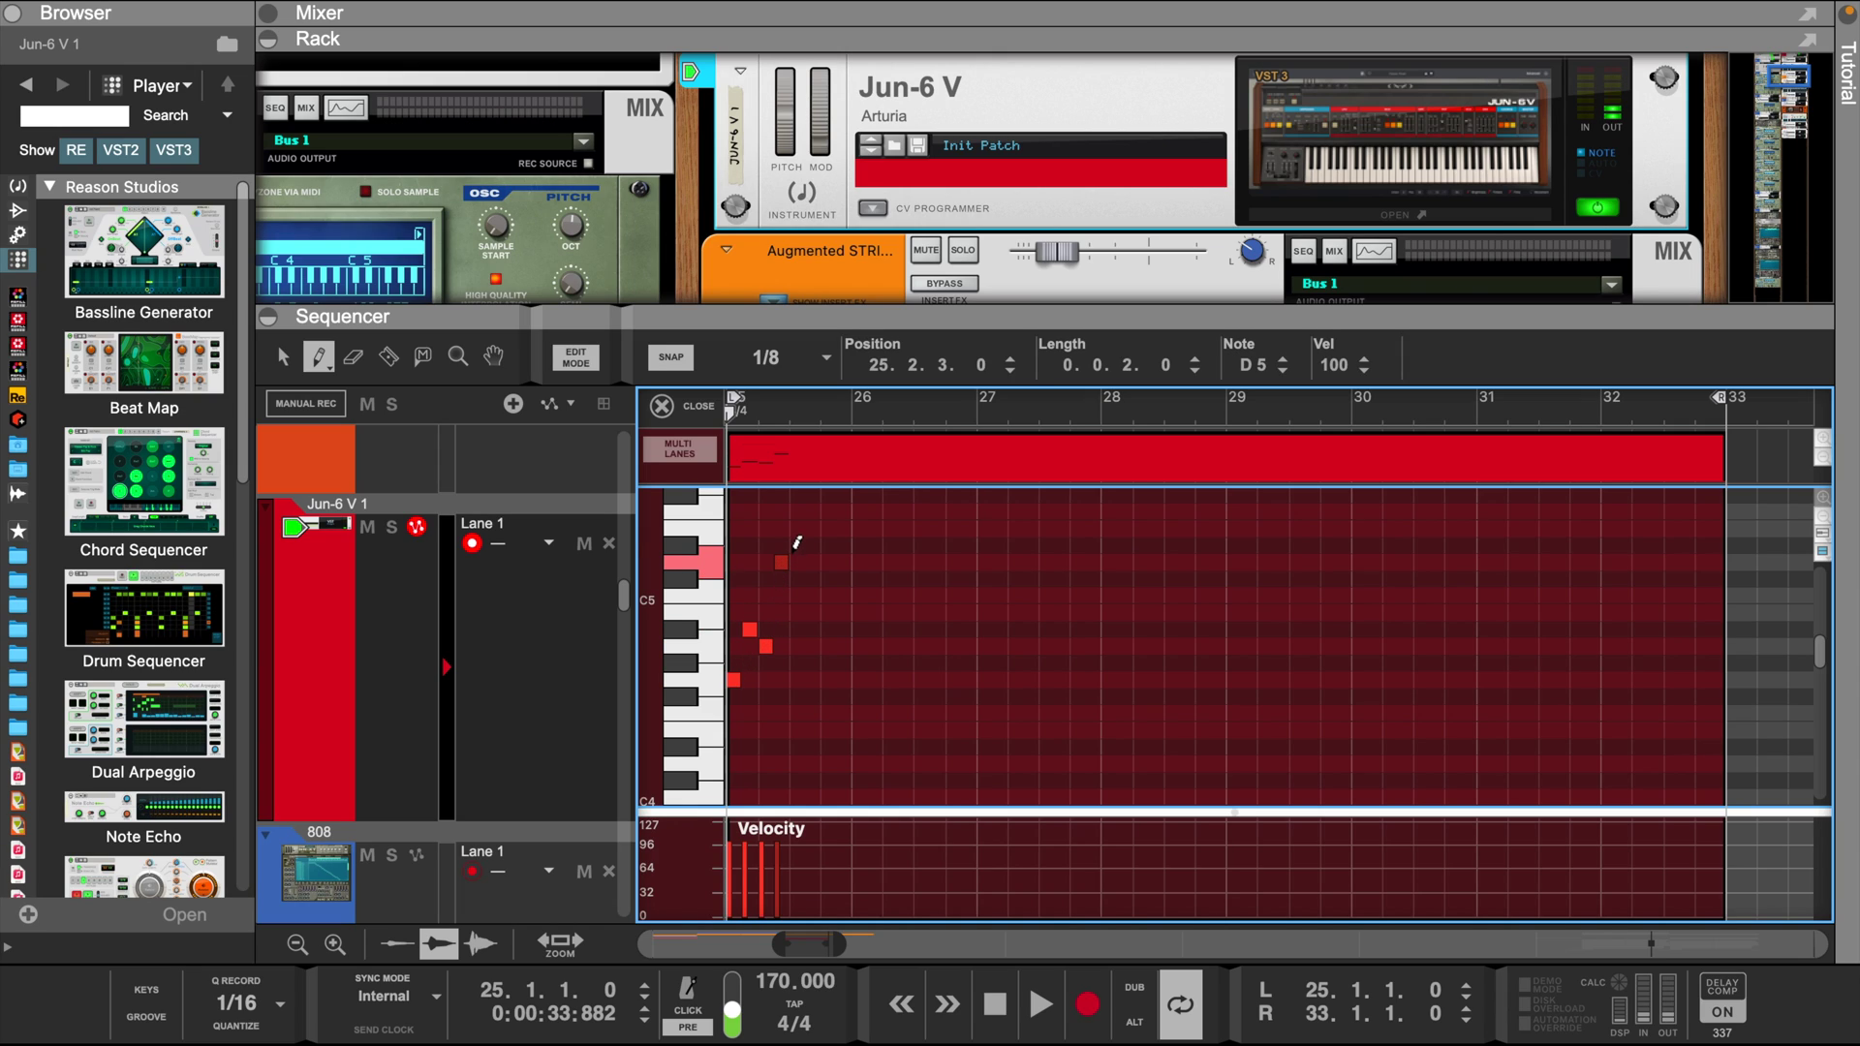
left_click(796, 546)
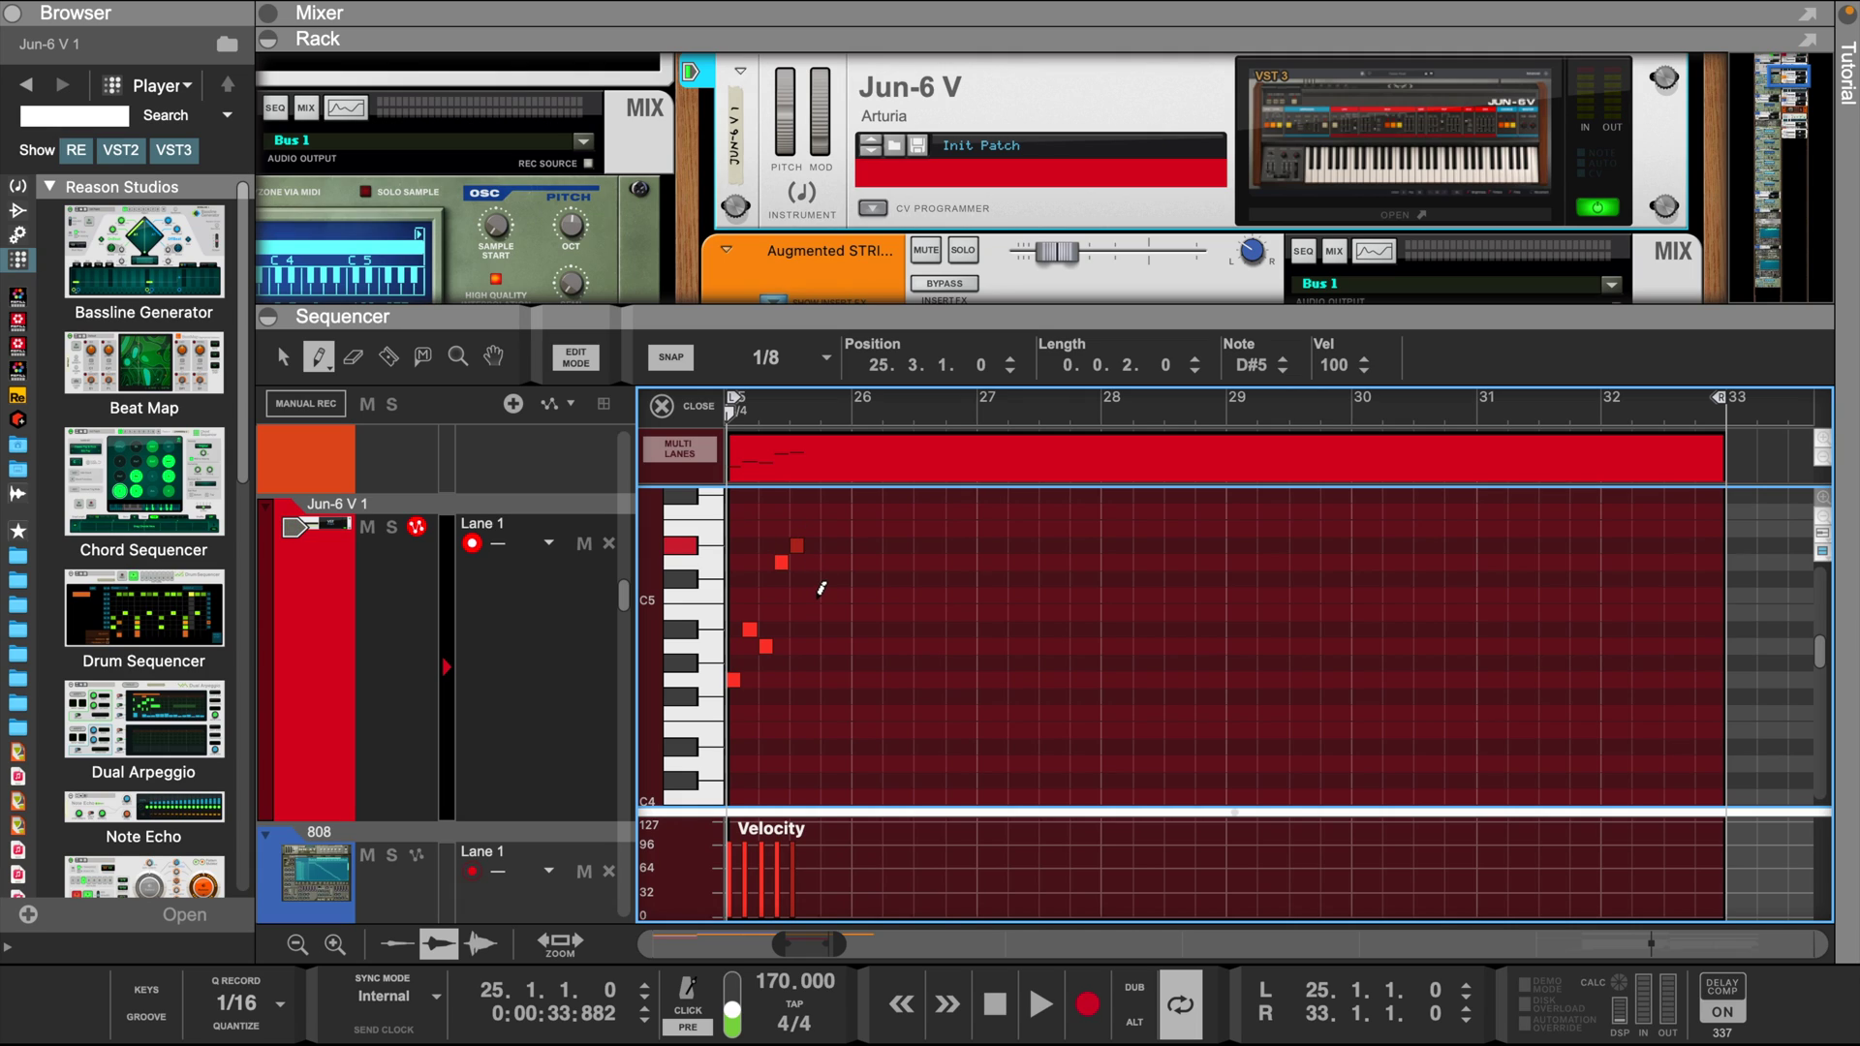
left_click(812, 595)
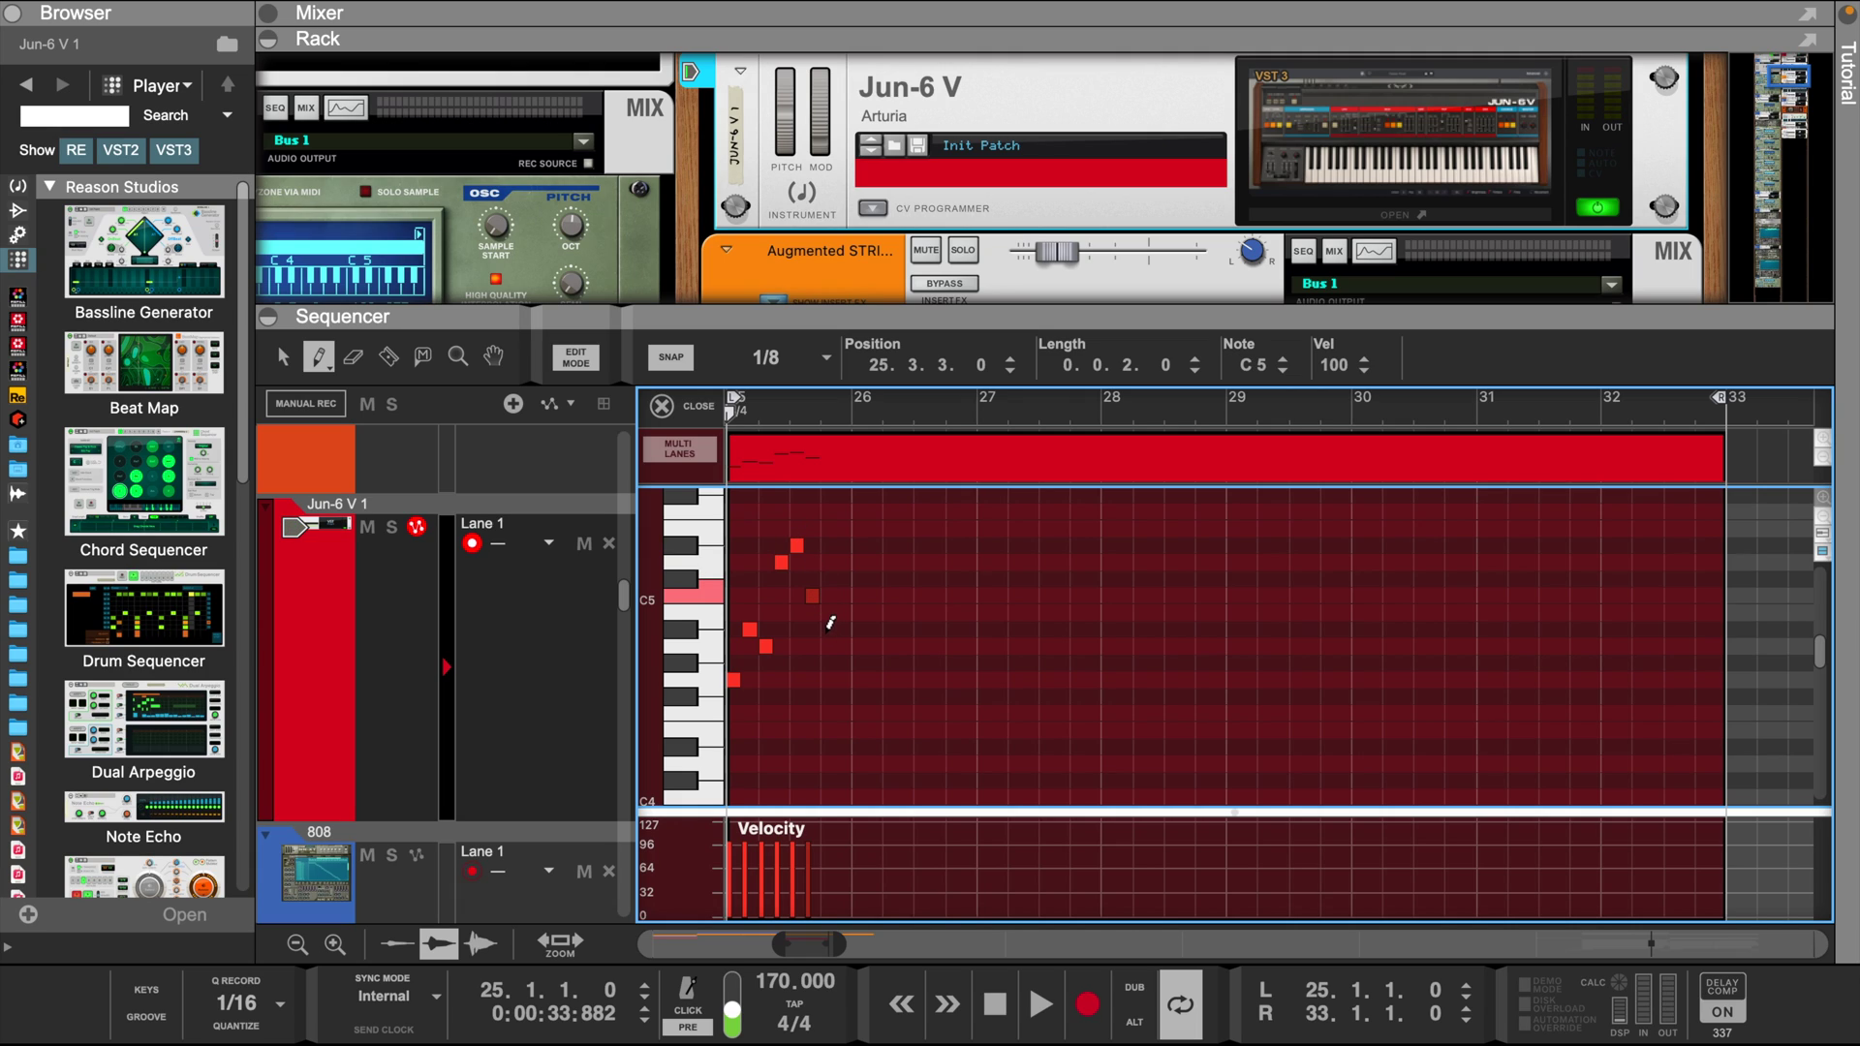
left_click(828, 630)
left_click(842, 646)
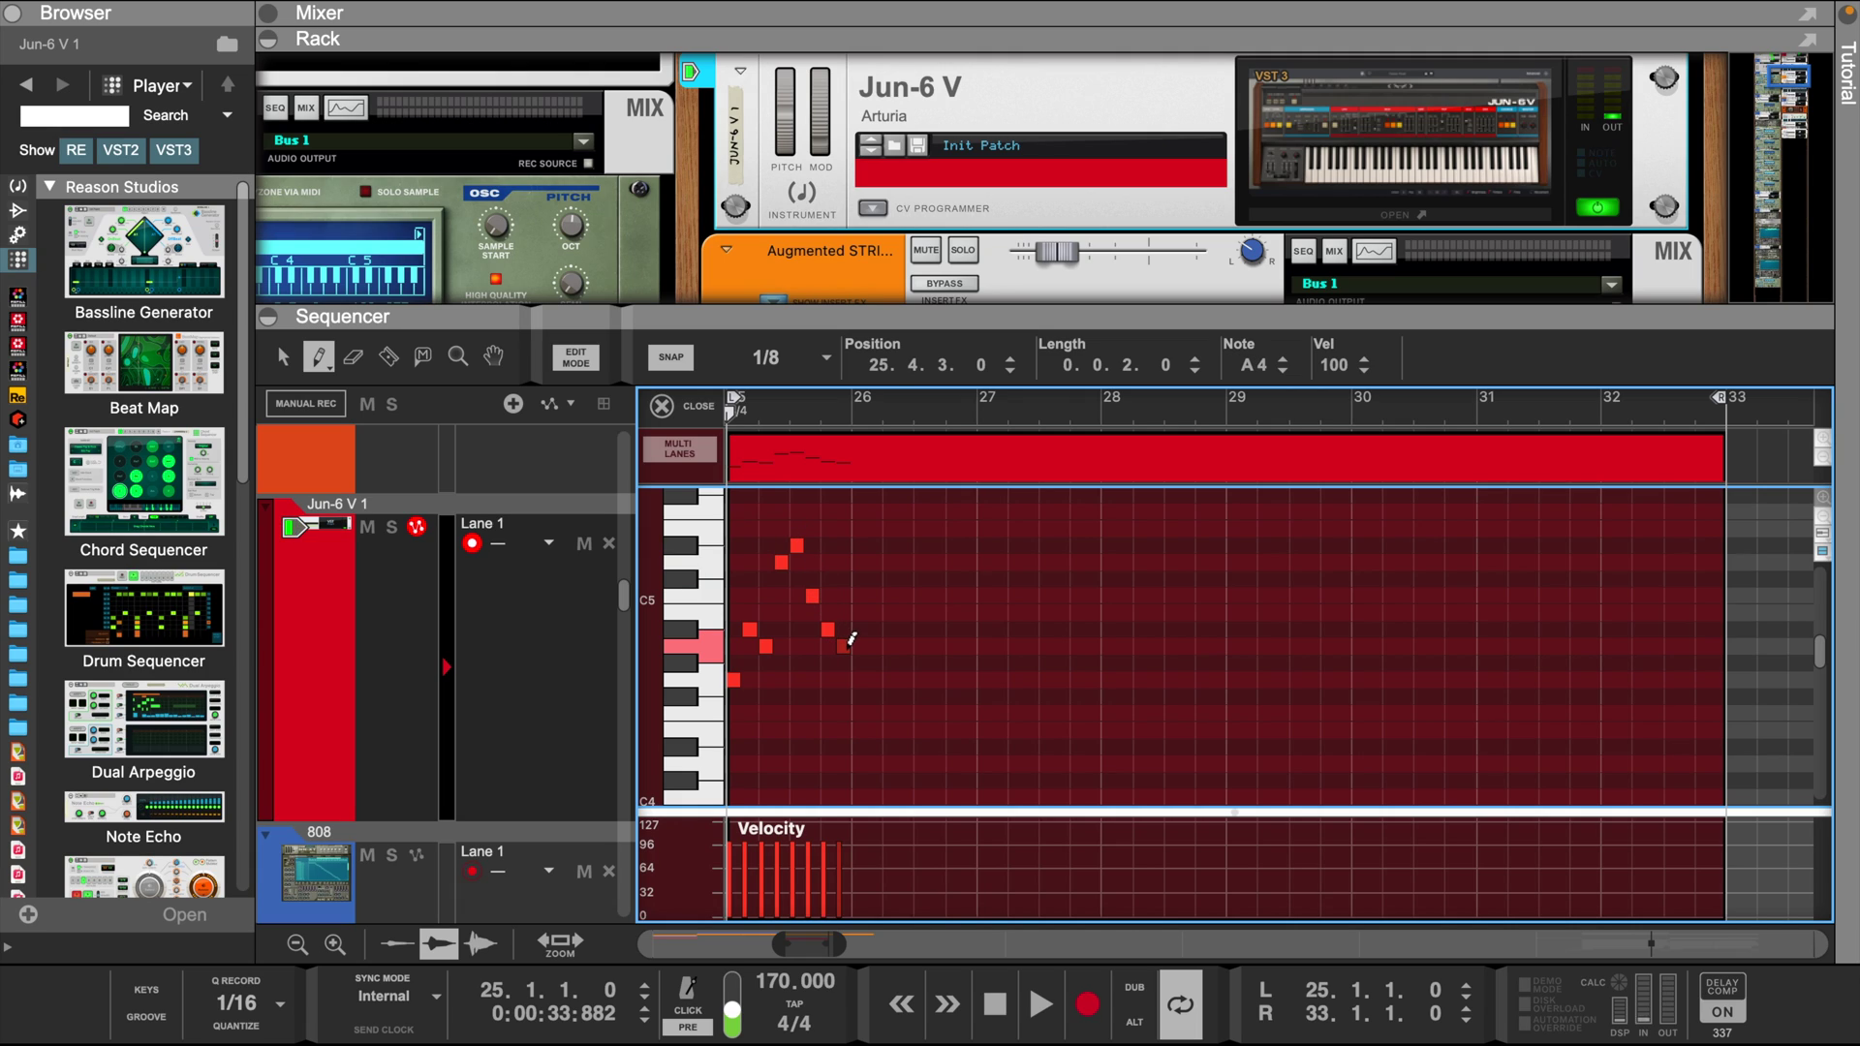
key("space")
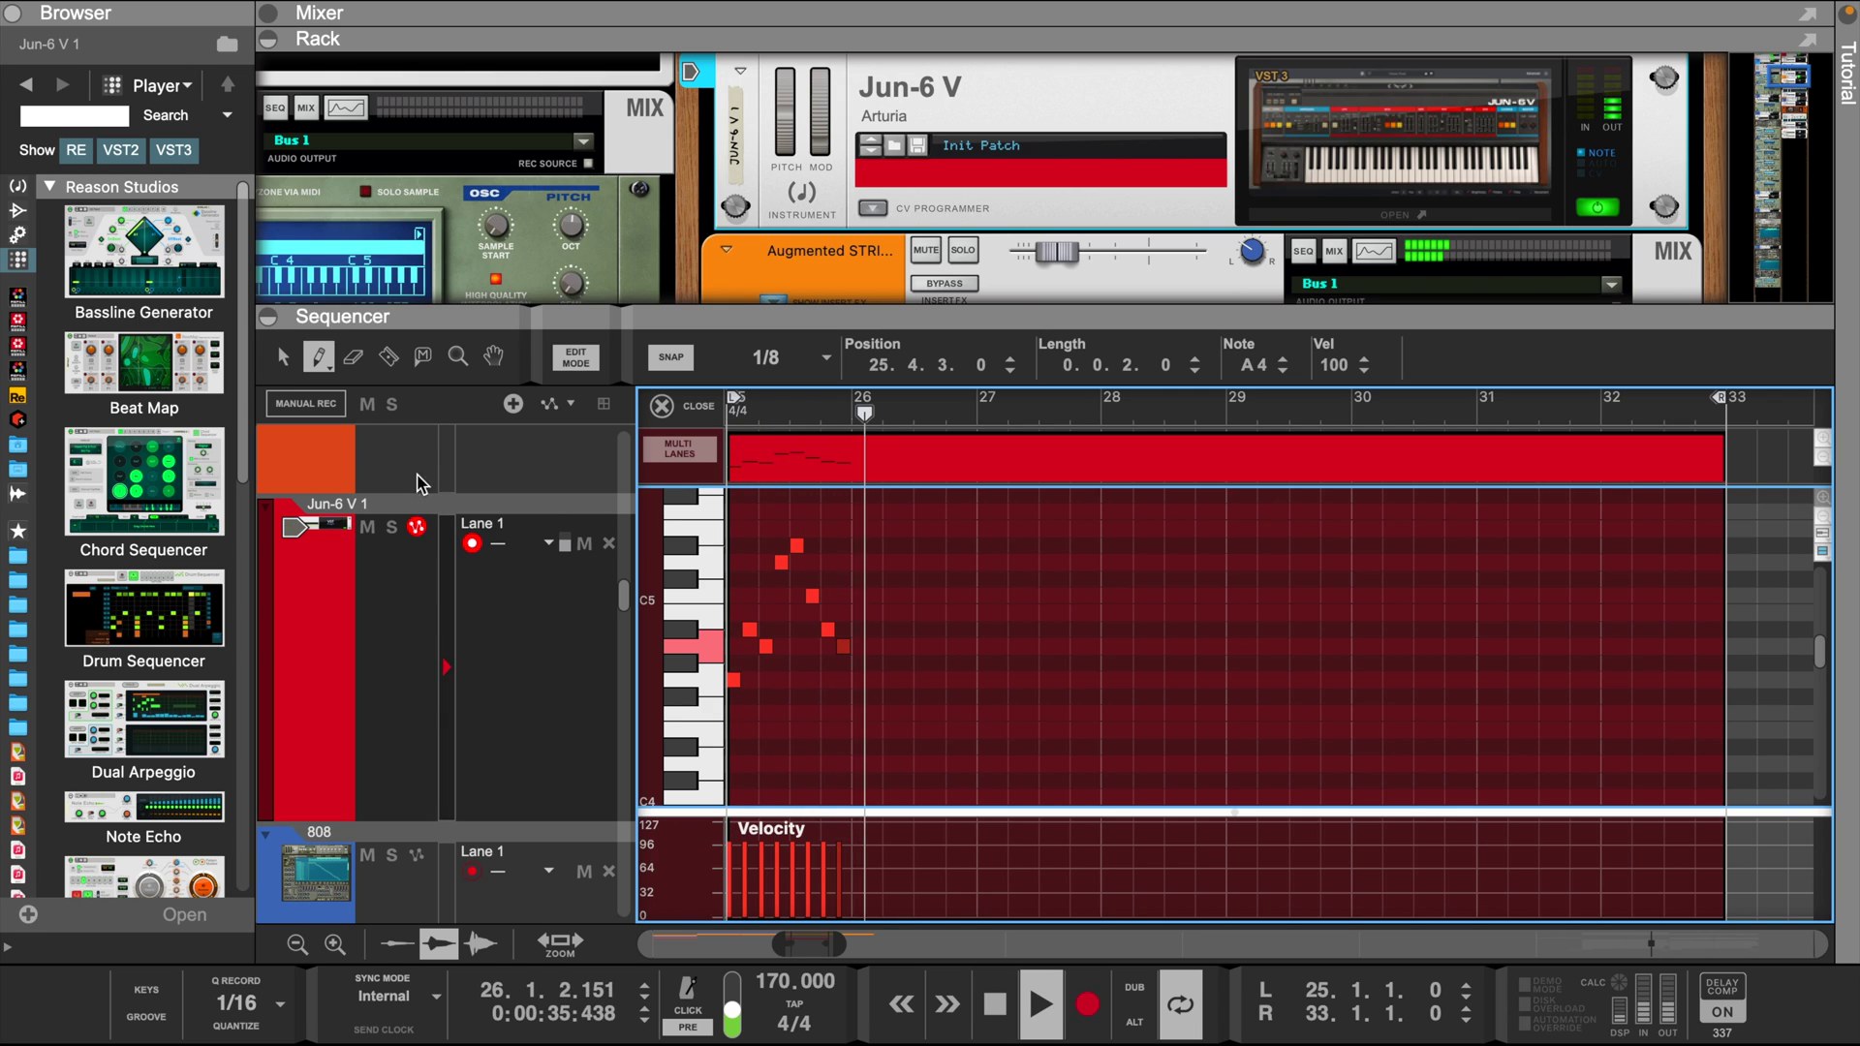
- Duplicate the bar-25 arpeggio into bars 26–29 and transpose the copy down five semitones
left_click(296, 369)
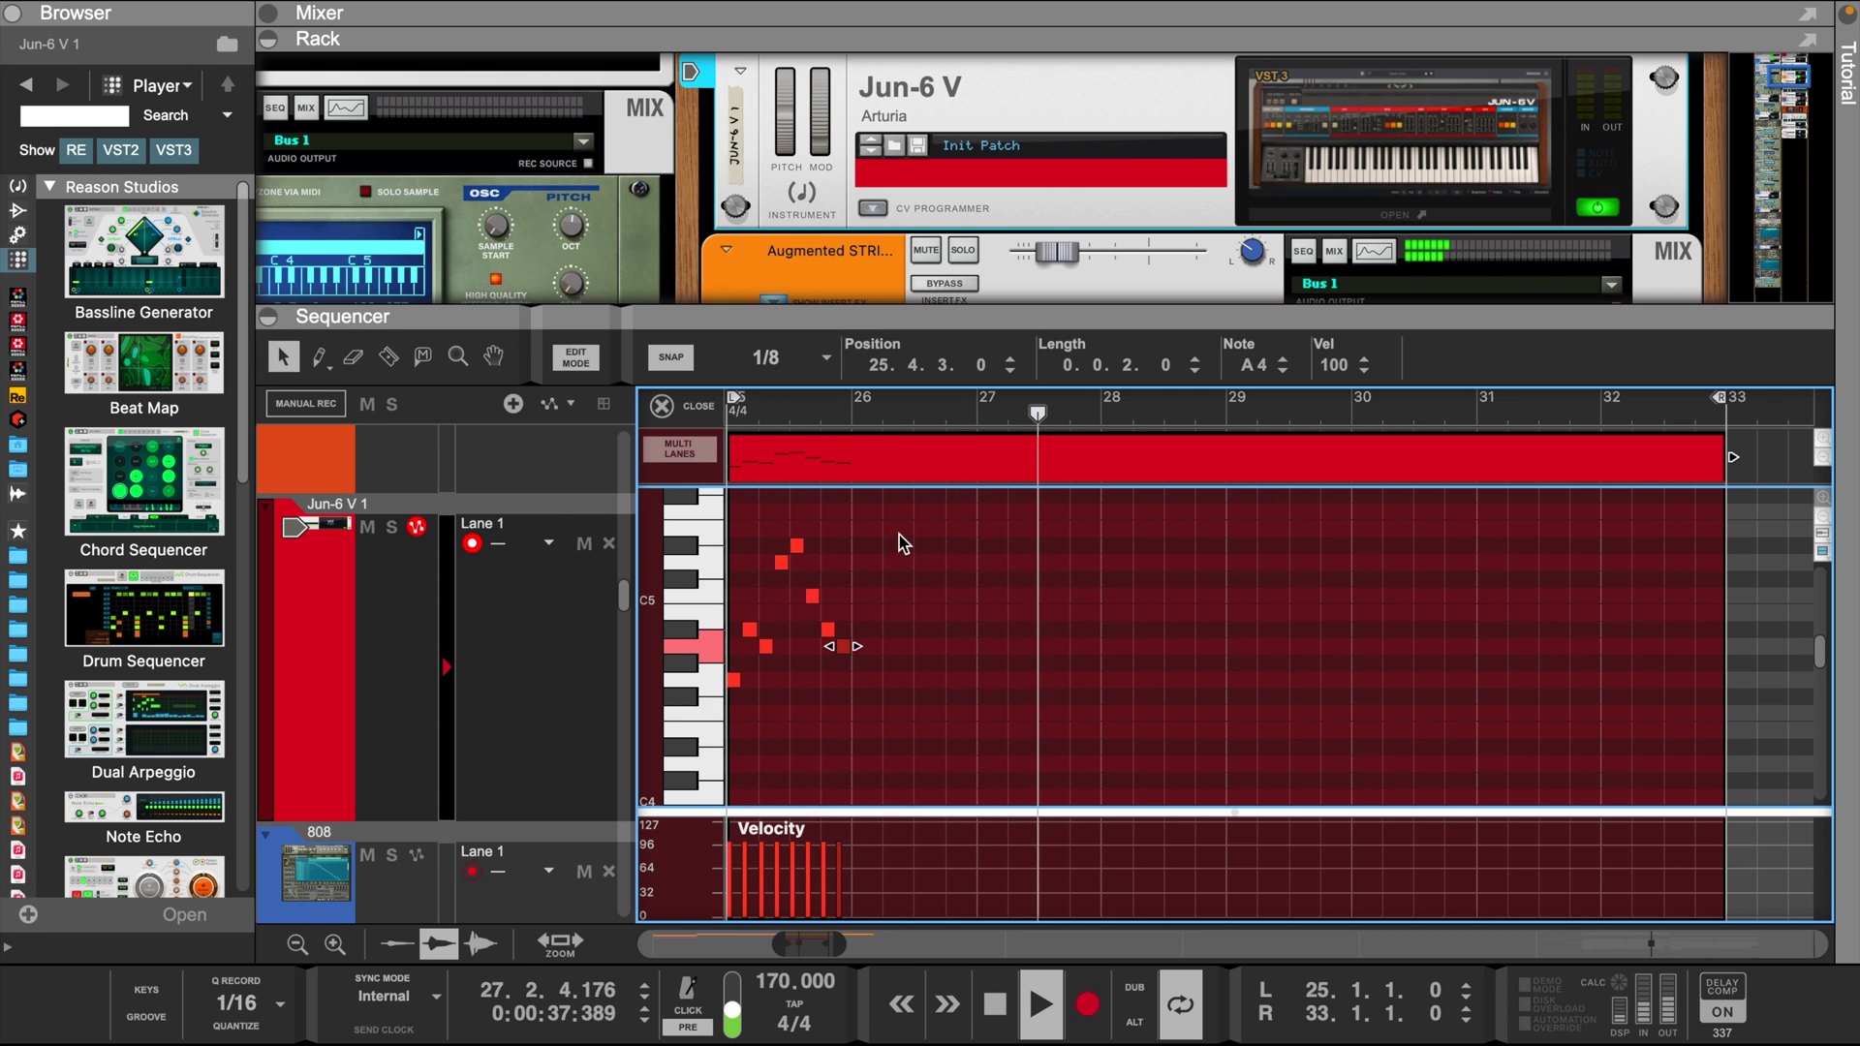
mouse_move(896, 523)
left_mouse_down()
mouse_move(717, 719)
mouse_move(706, 707)
left_mouse_up()
key("ctrl+d")
key("ctrl+d")
key("ctrl+d")
key("ctrl+d")
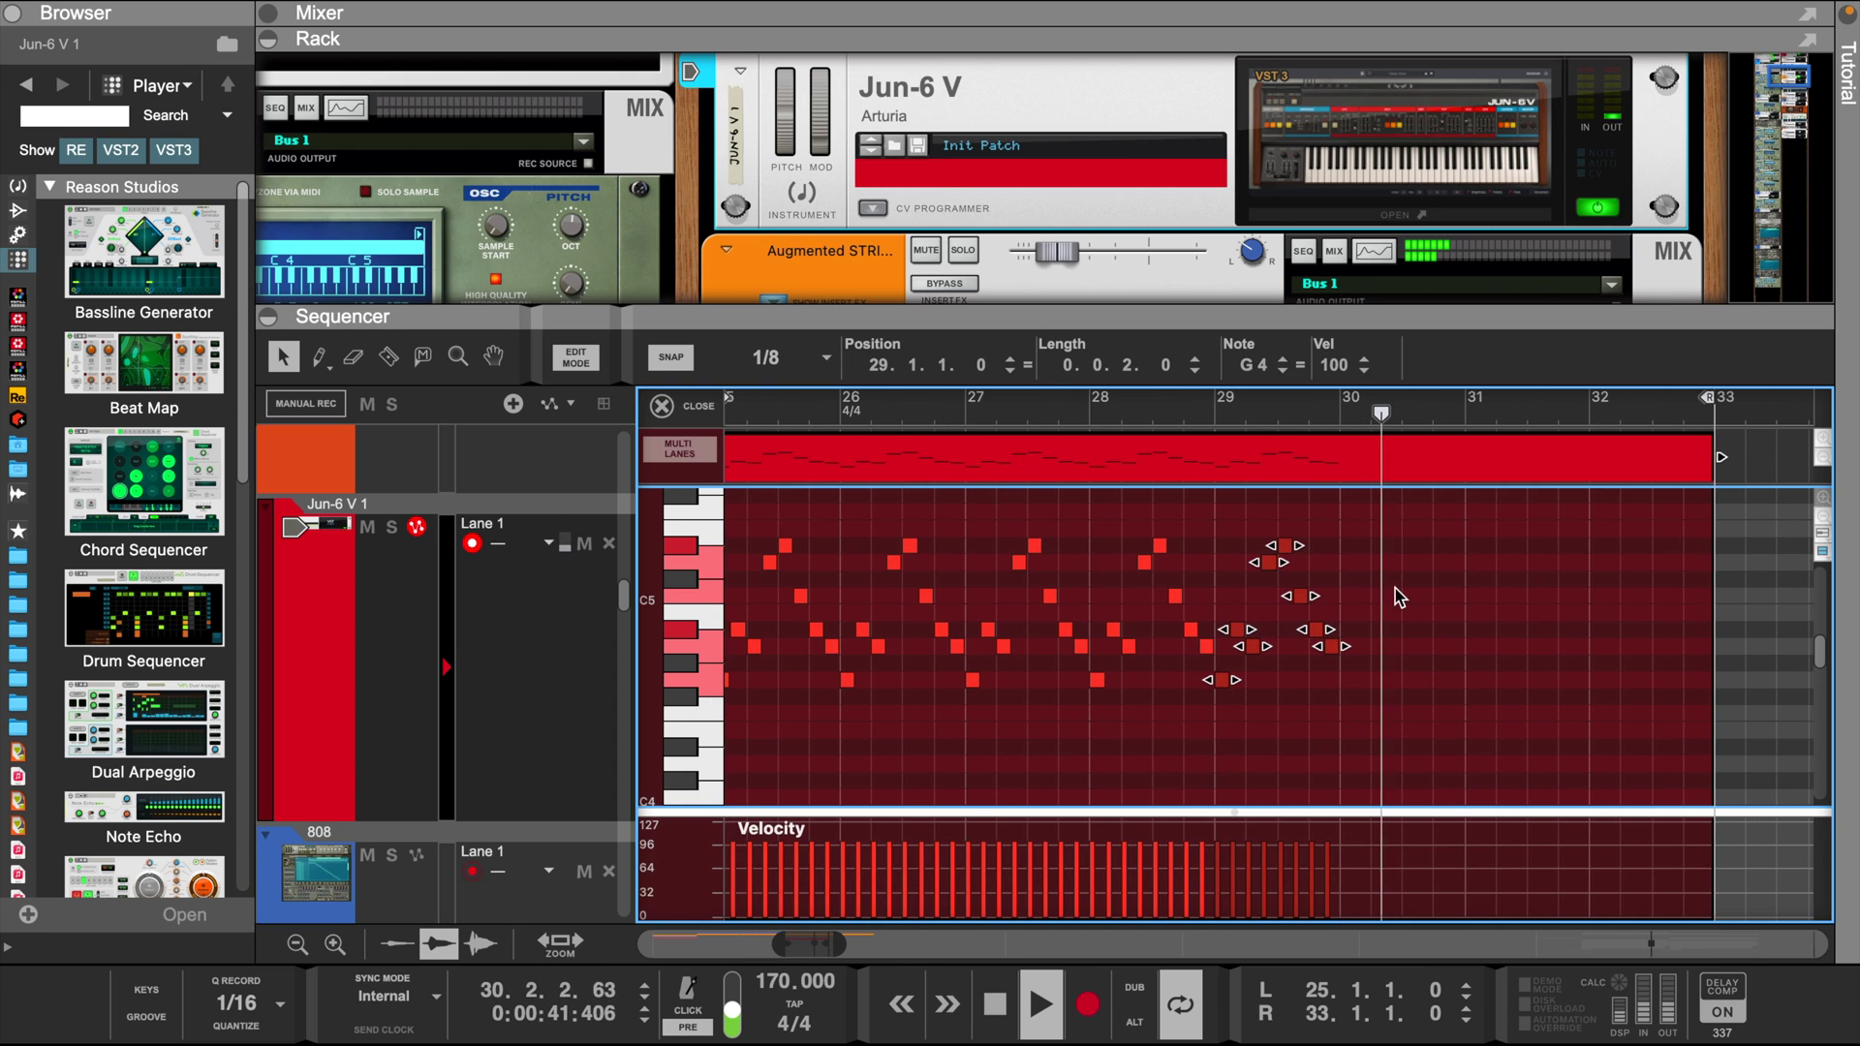
key("space")
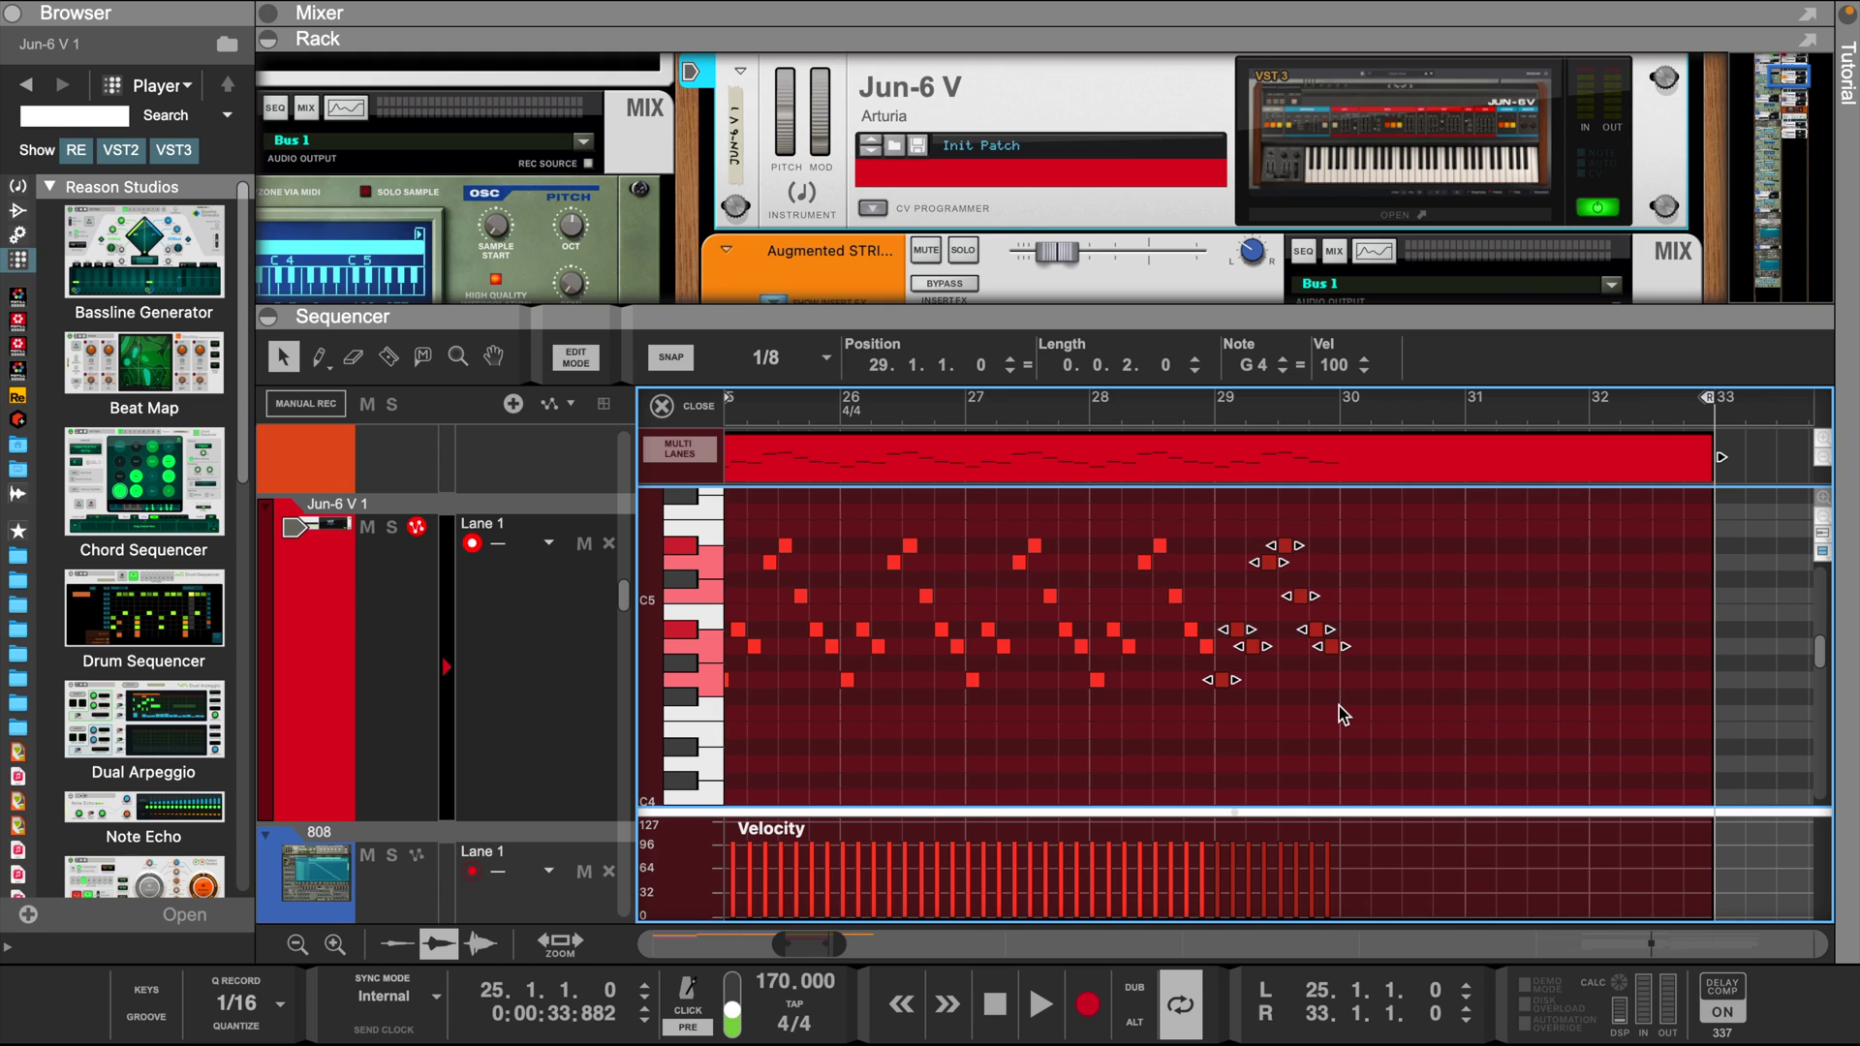
key("Down")
key("Down")
key("Down")
key("Down")
key("Down")
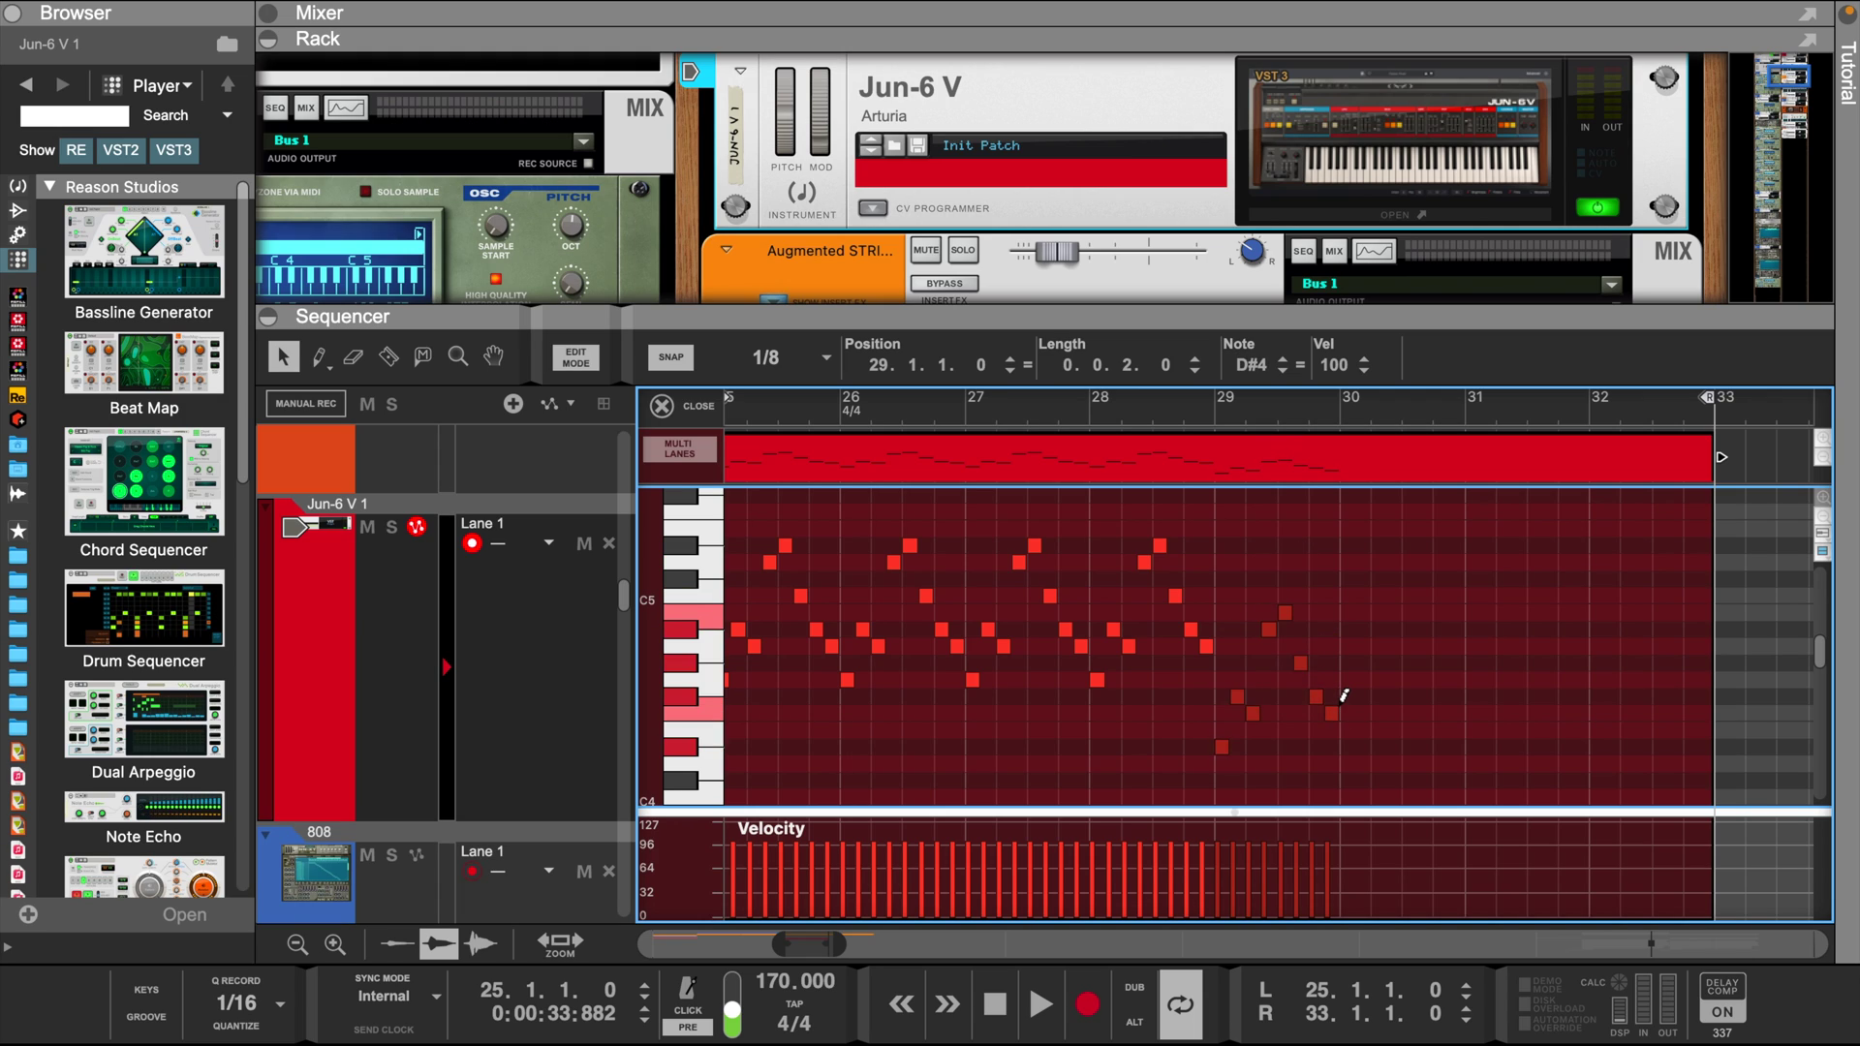
left_click(1376, 630)
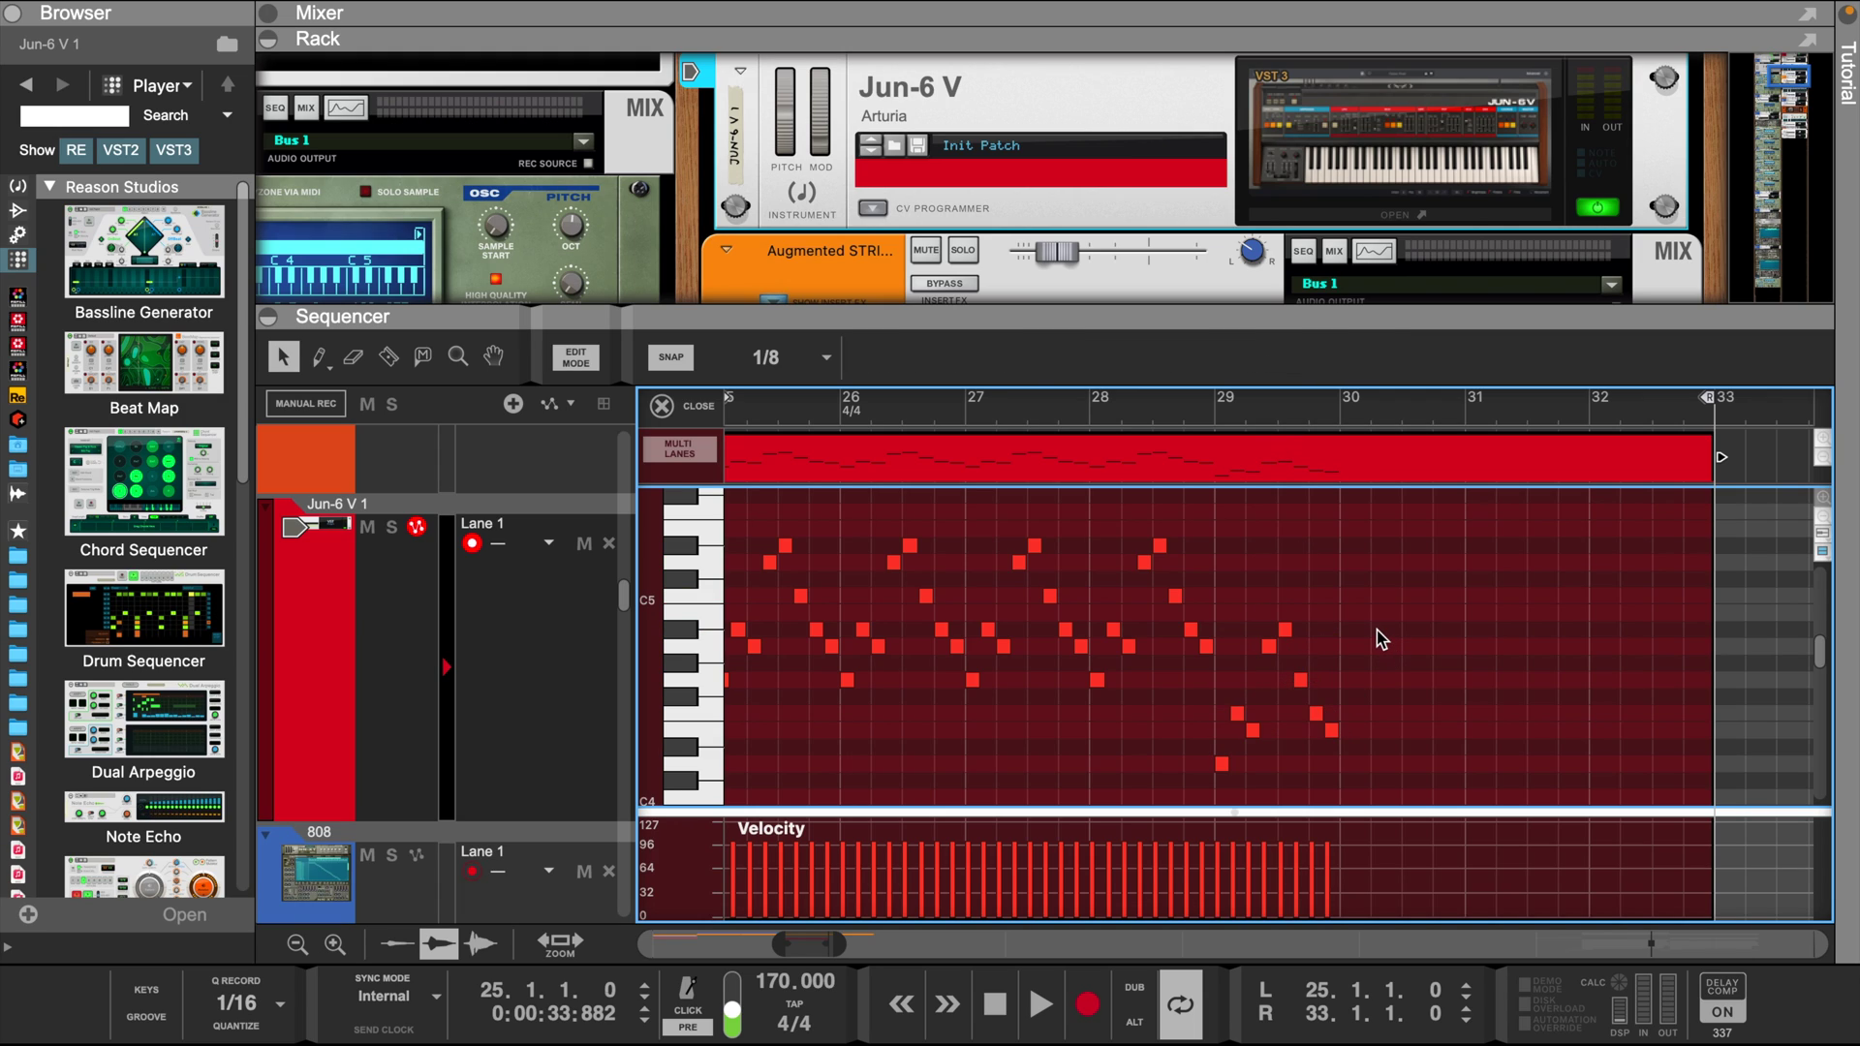
key("space")
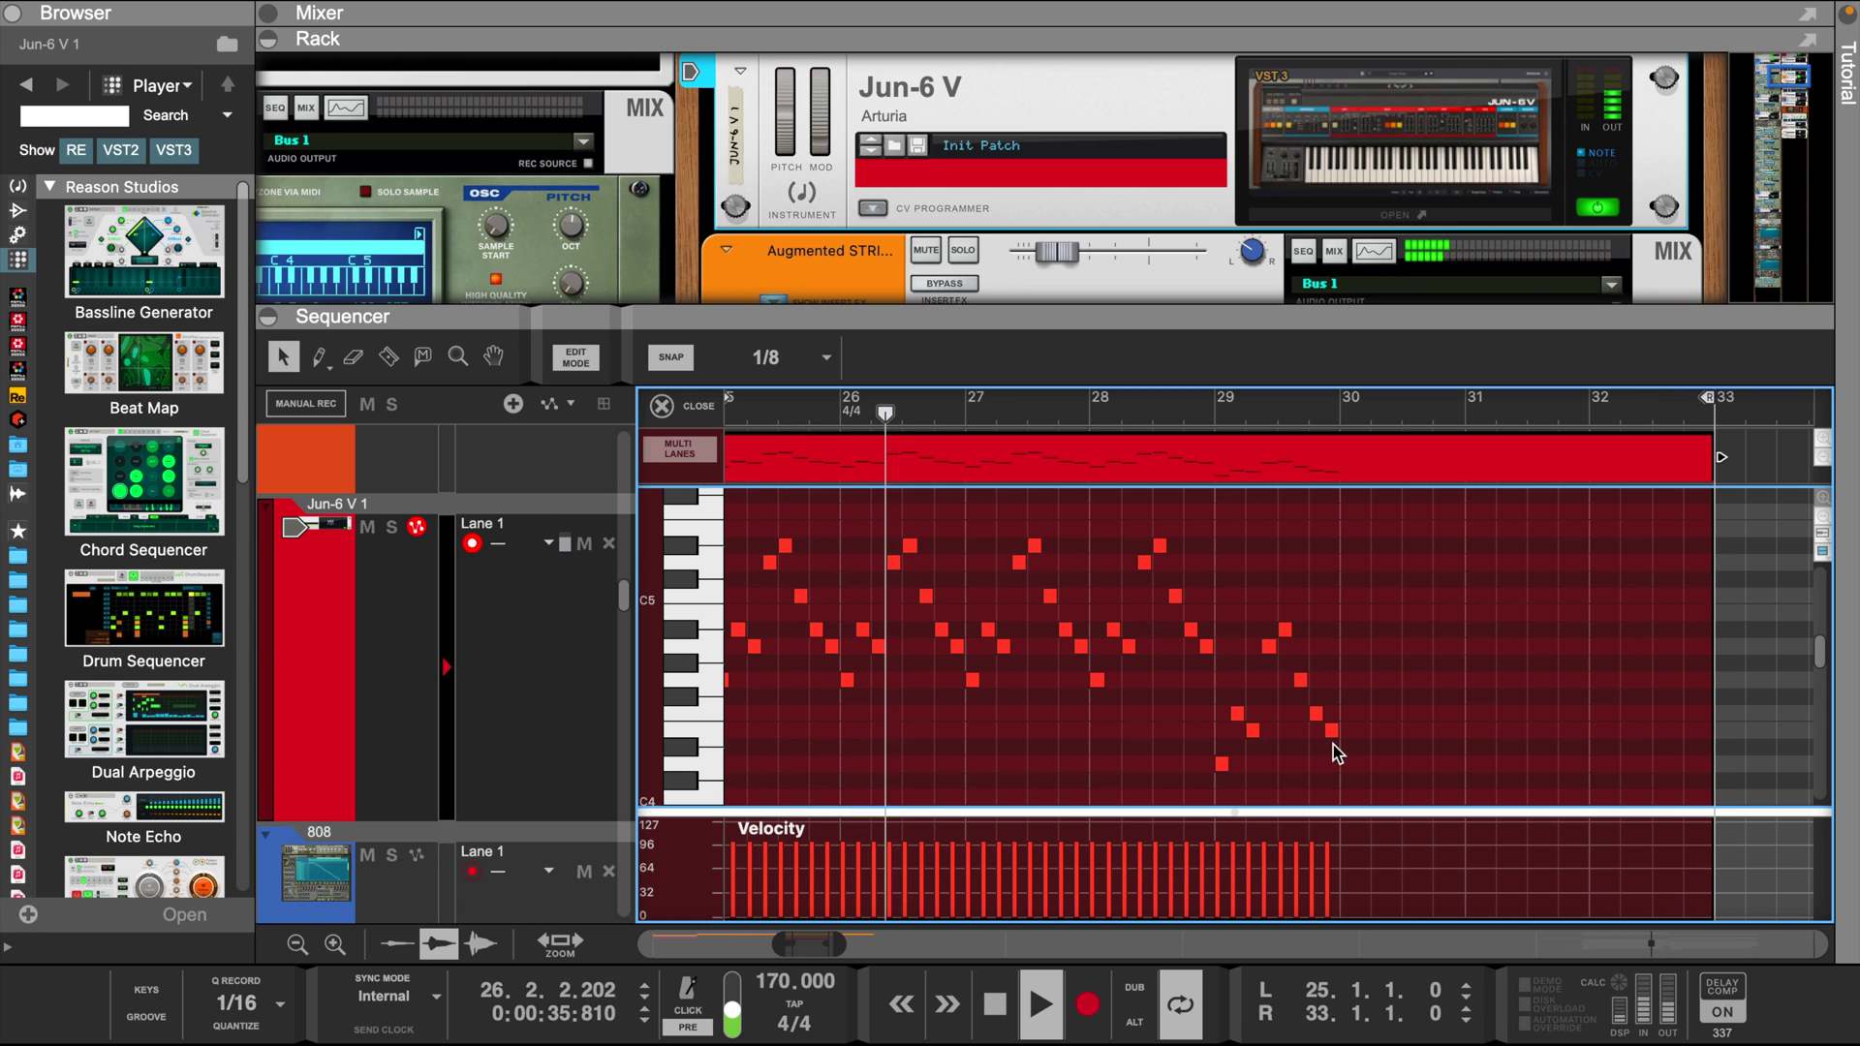
- Lower two bar-29 notes to D#4 and duplicate bar 29's eight notes into bars 30–32
left_click_drag(1333, 730, 1257, 749)
left_click_drag(1385, 618, 1204, 782)
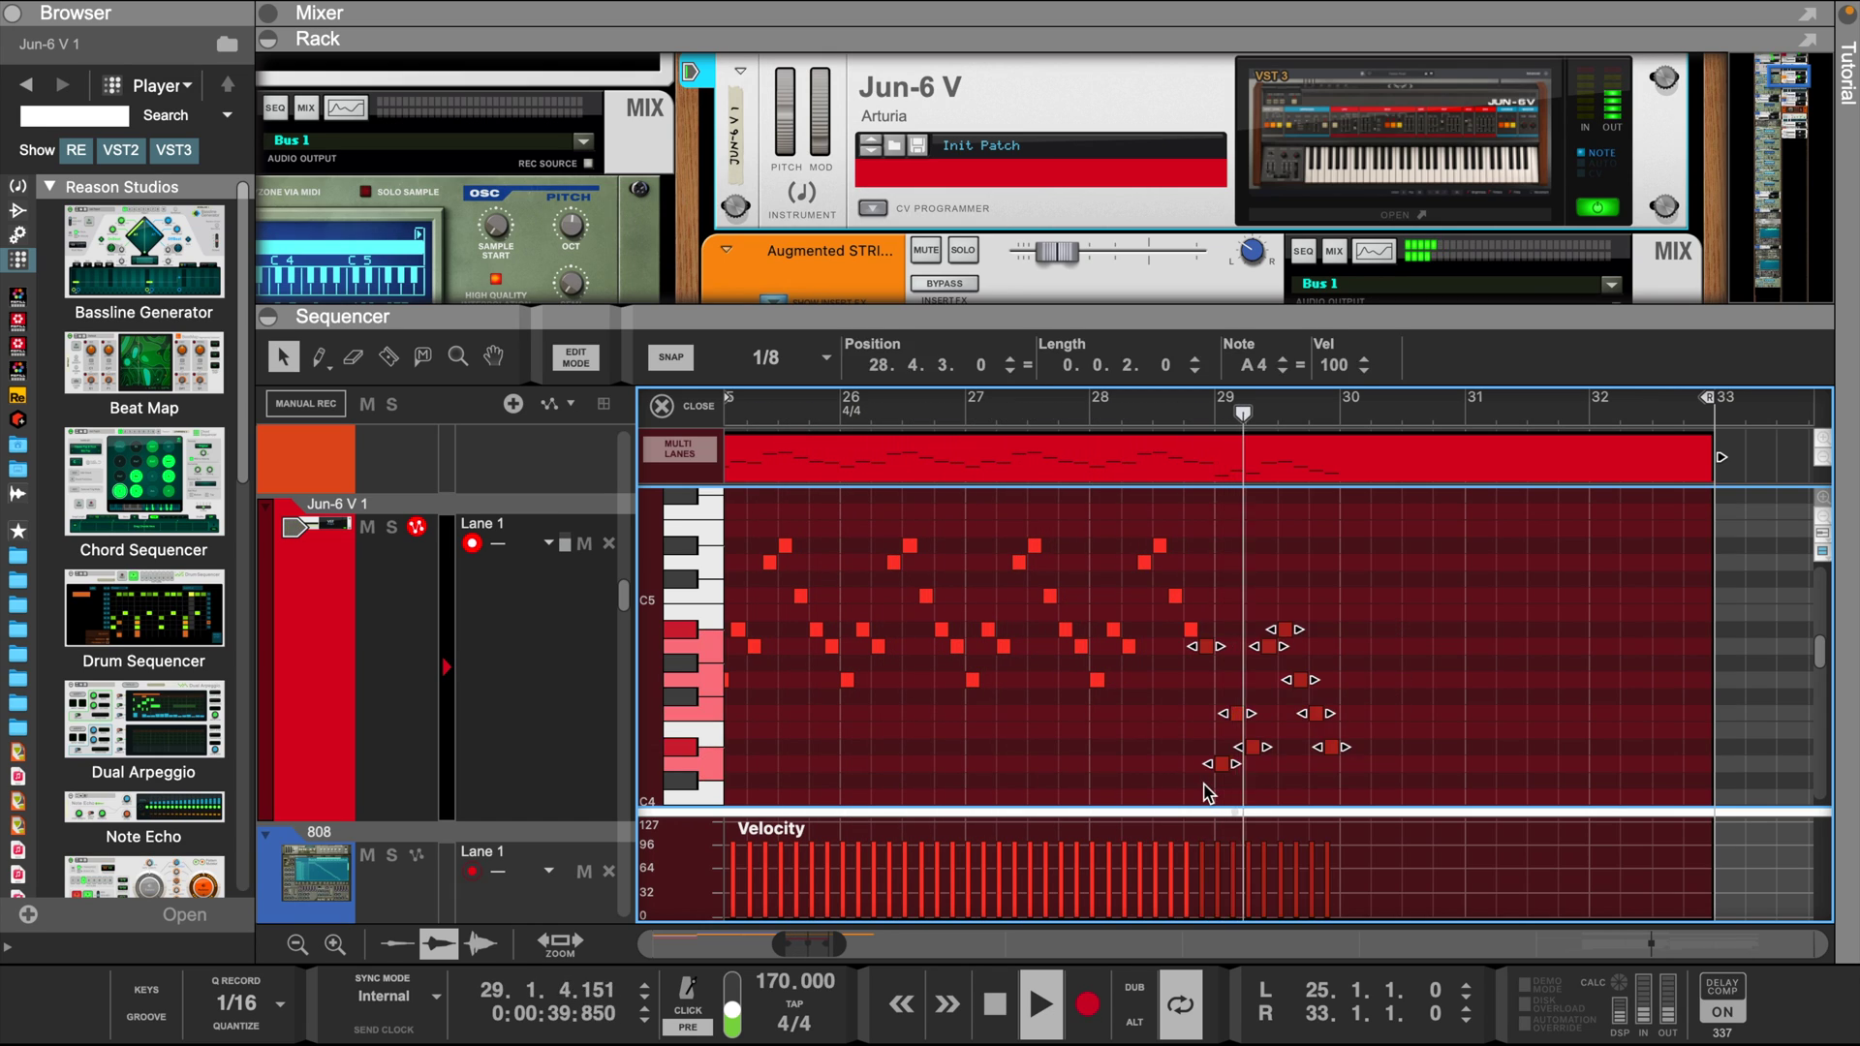
left_click_drag(1222, 625, 1347, 784)
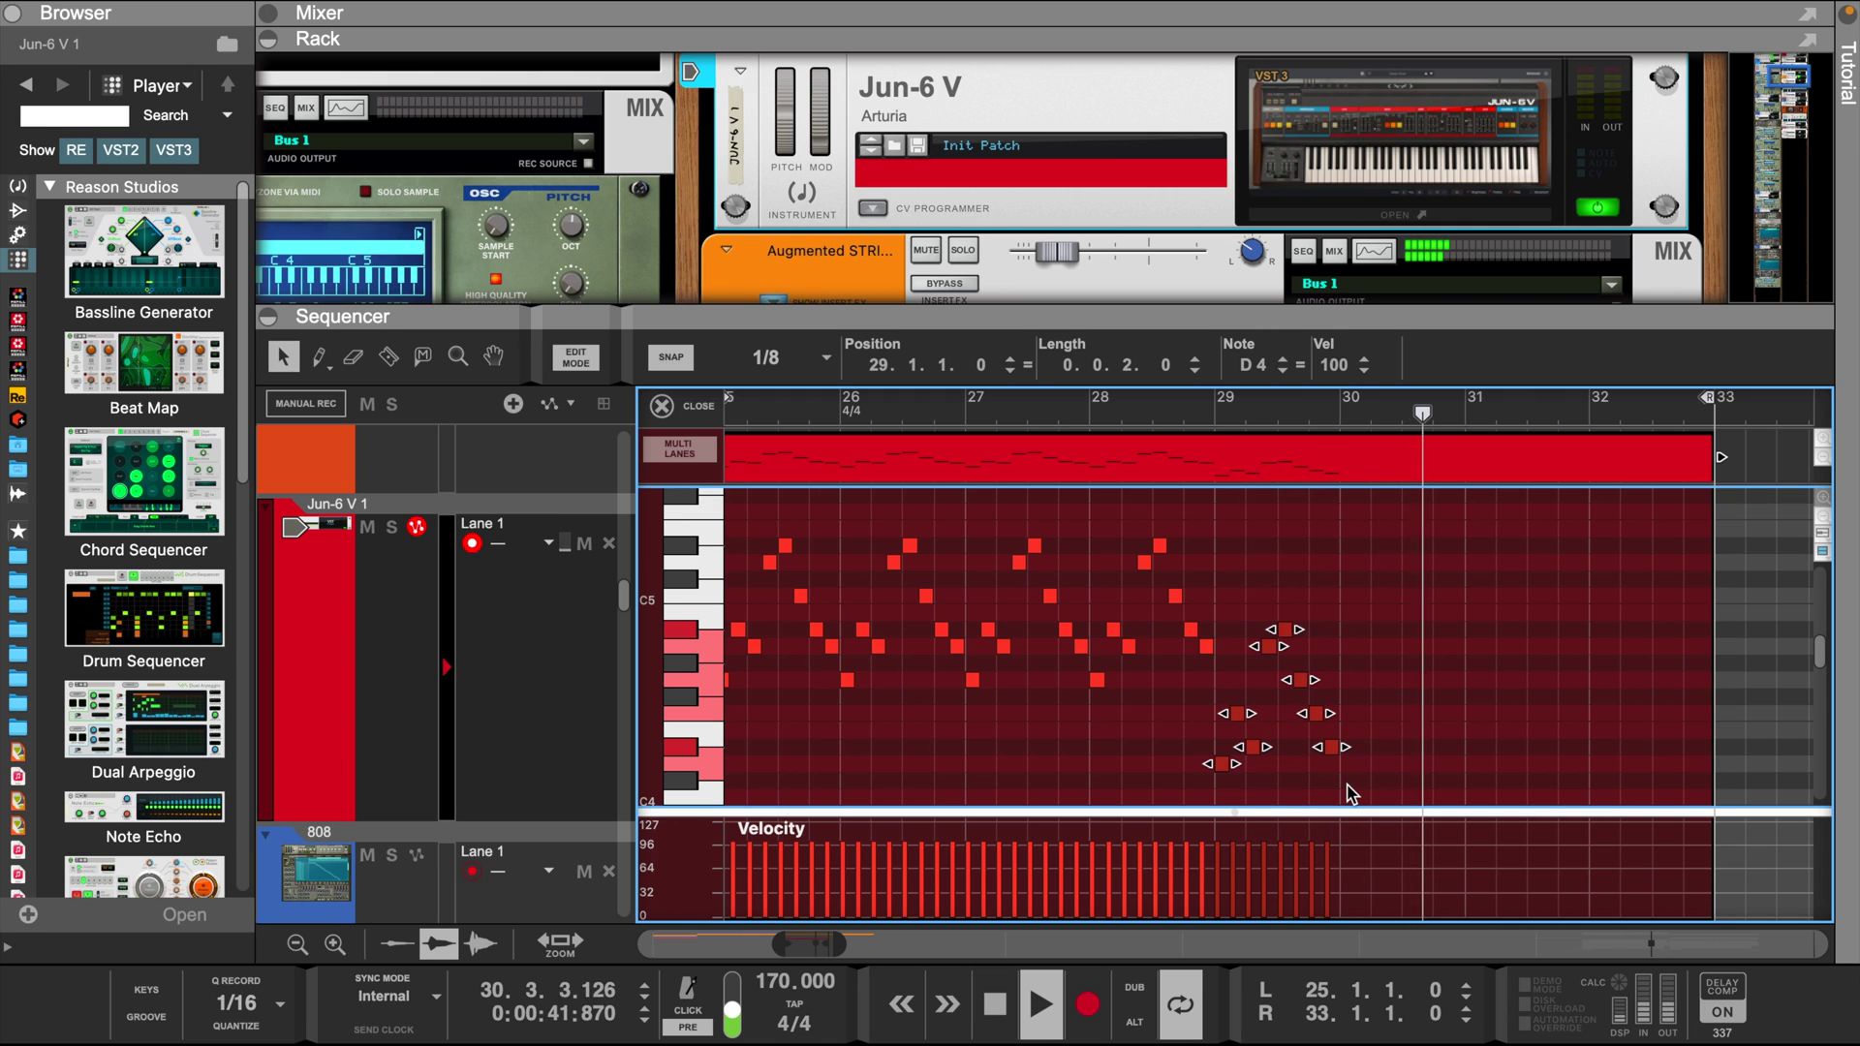
key("super+d")
key("super+d")
key("super+d")
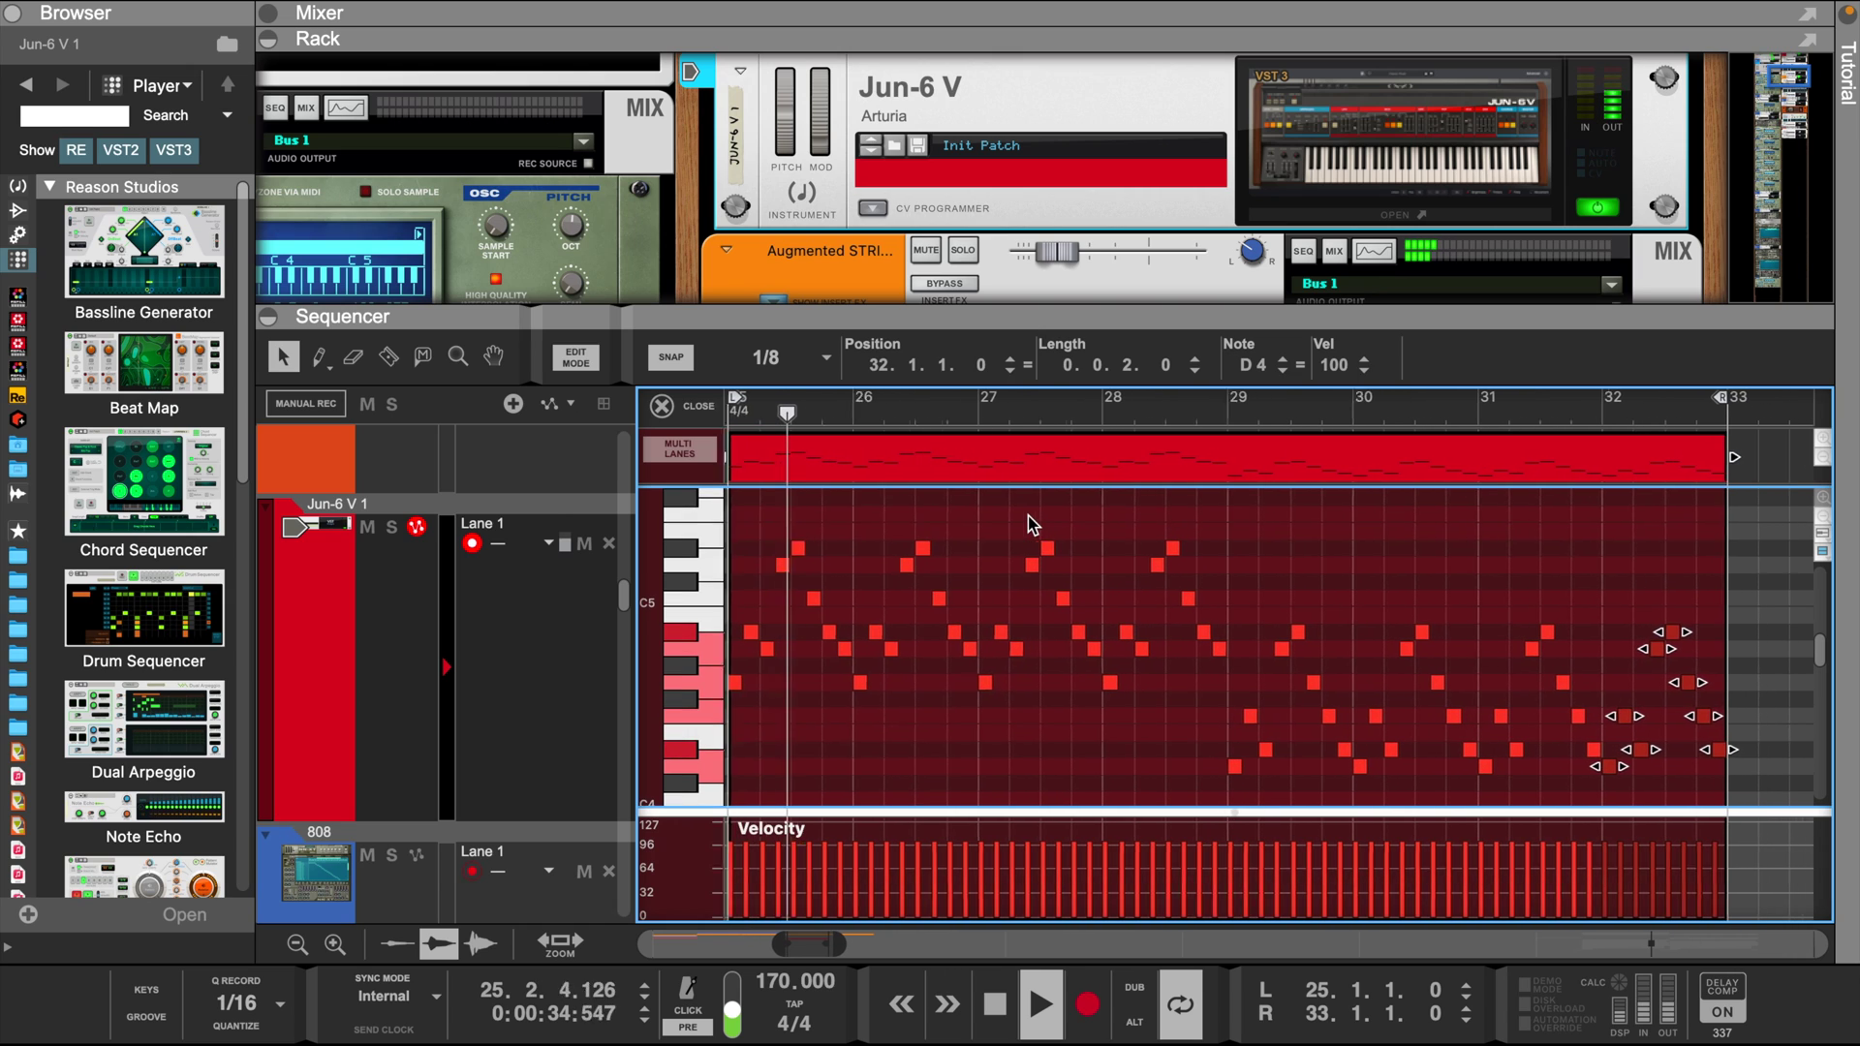
- Turn the HalfTime effect's Mix knob down to 0% and close its plugin window
scroll(970, 128, "up", 3)
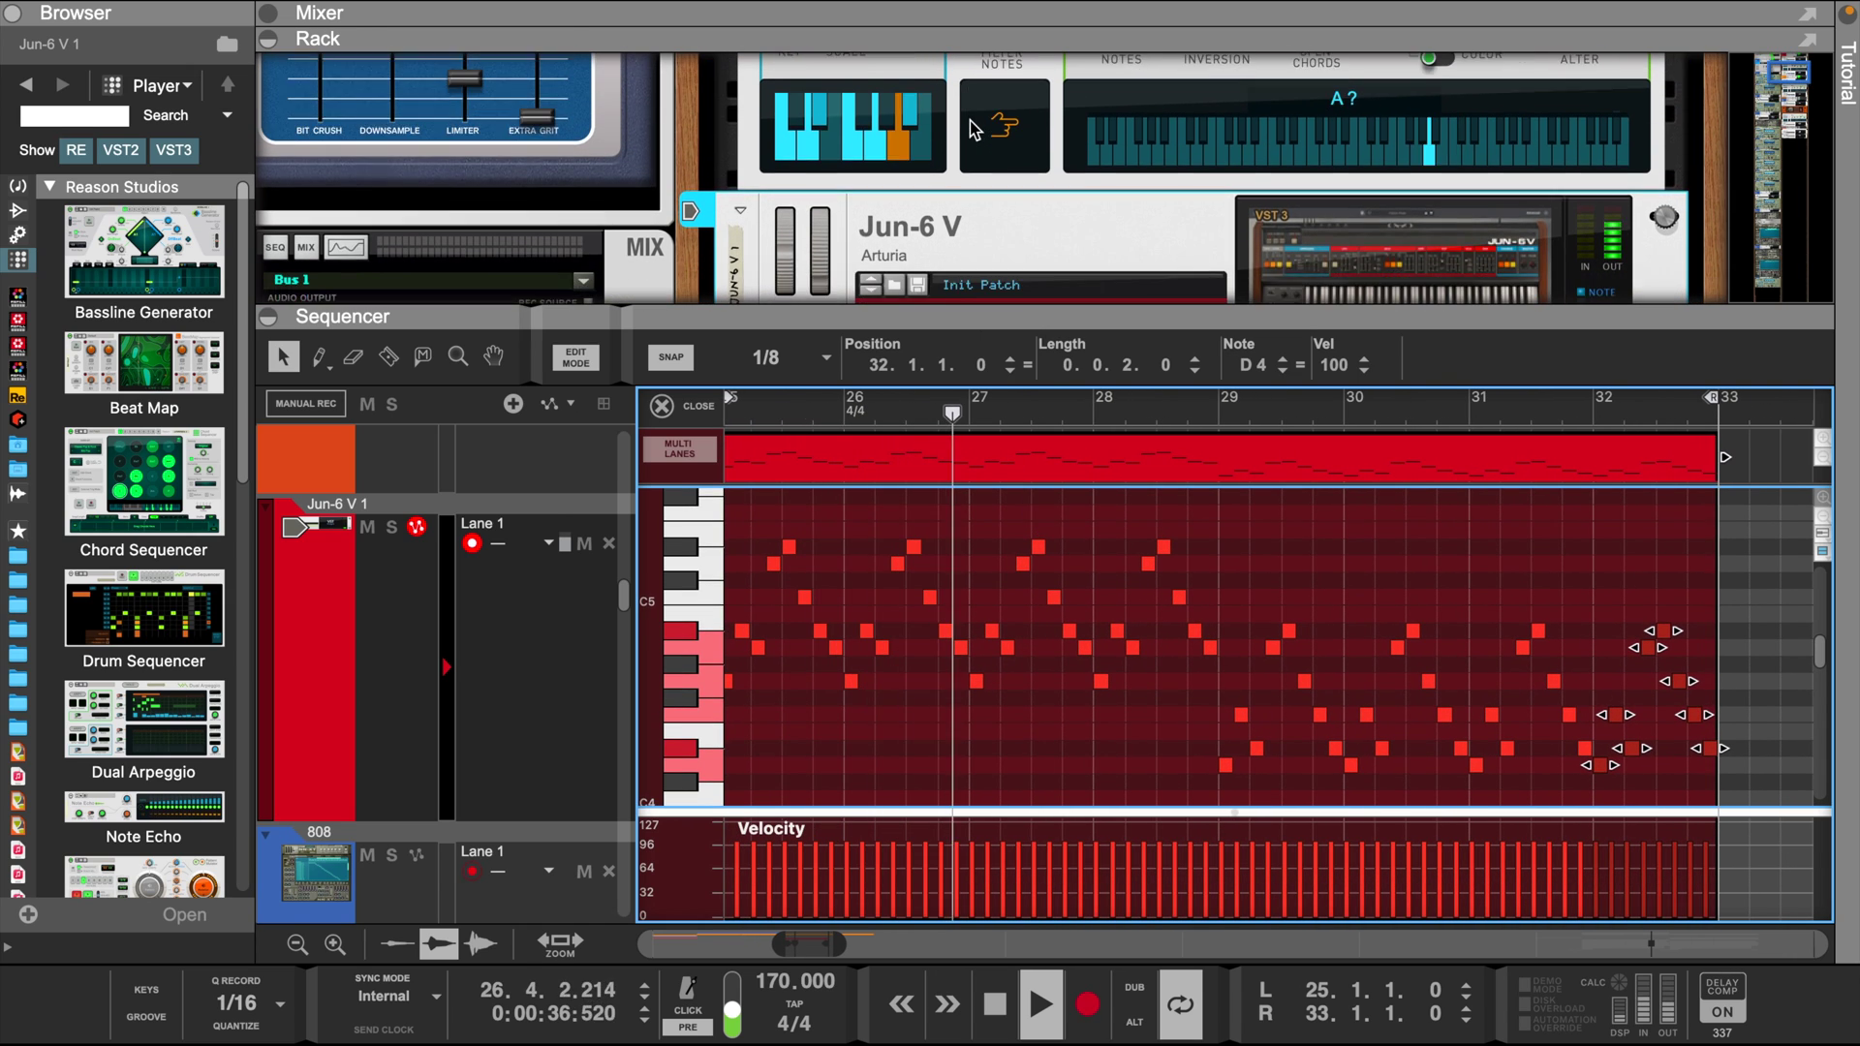
scroll(971, 129, "down", 5)
scroll(971, 128, "up", 2)
scroll(972, 127, "up", 3)
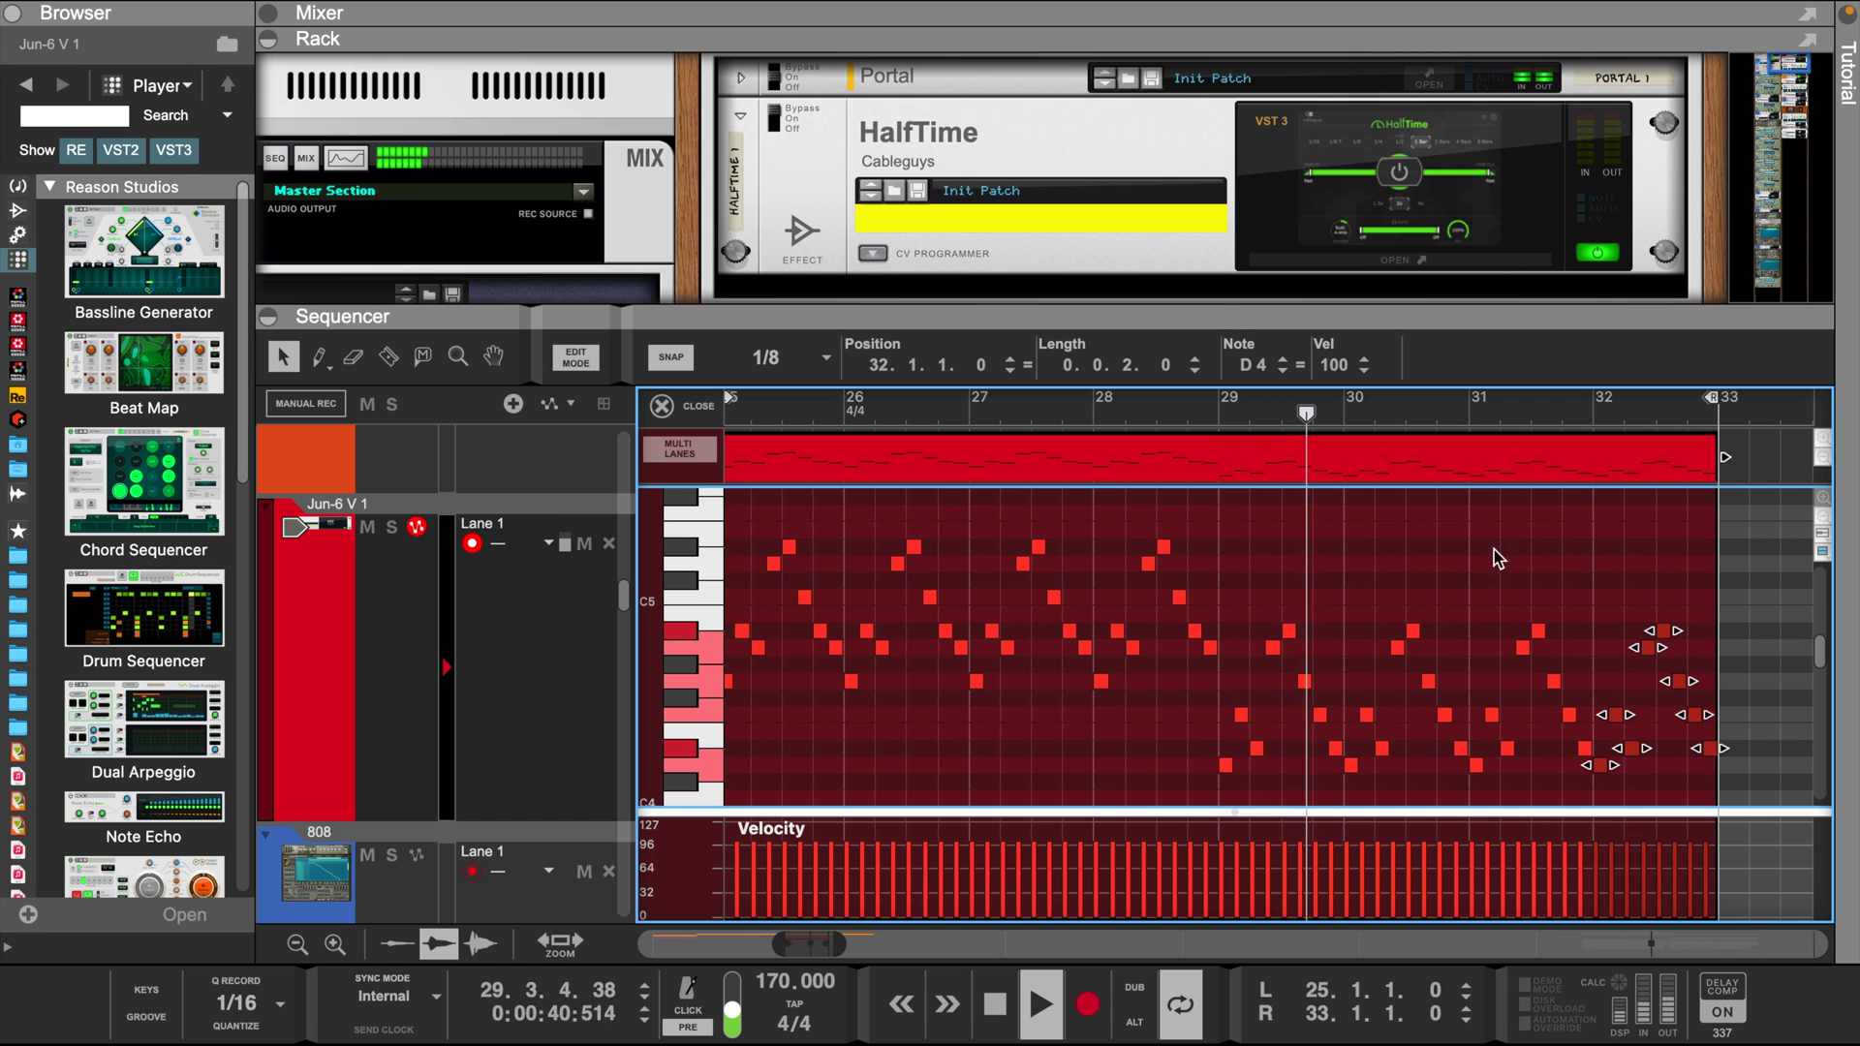
left_click(775, 111)
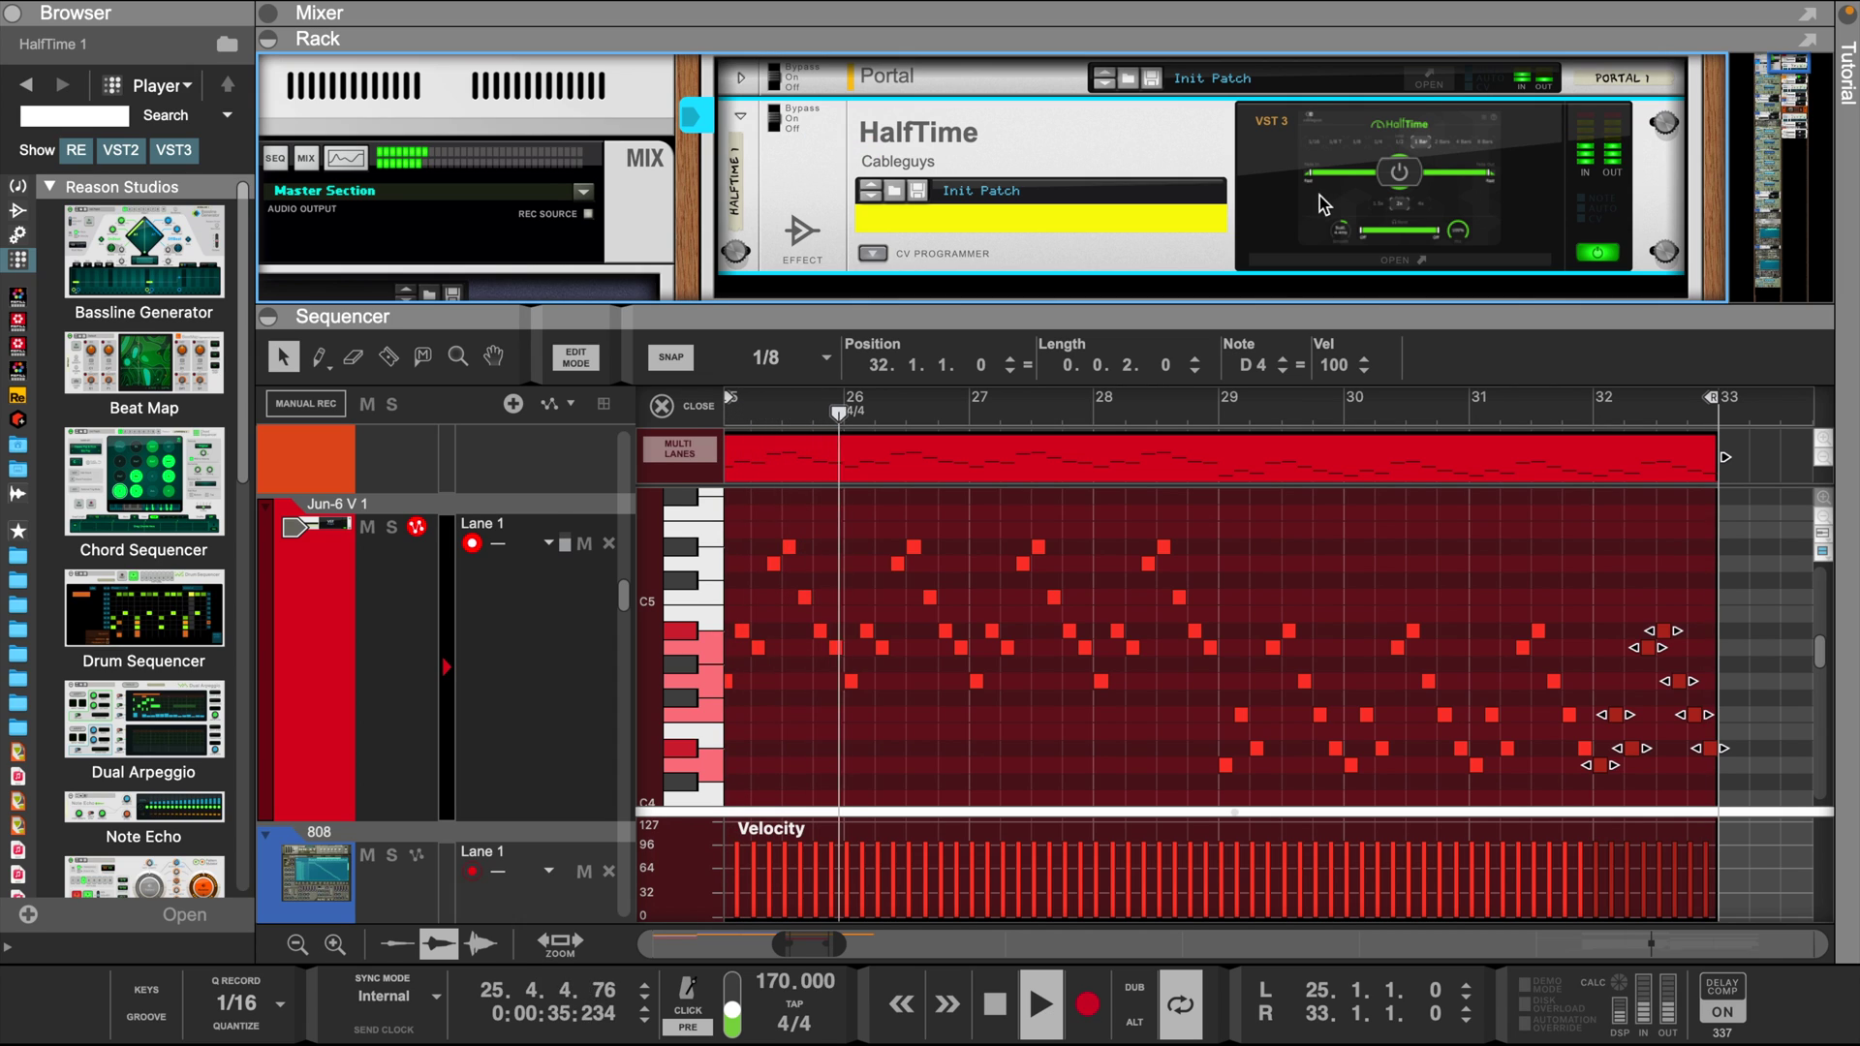
left_click(1417, 200)
left_click_drag(842, 420, 835, 180)
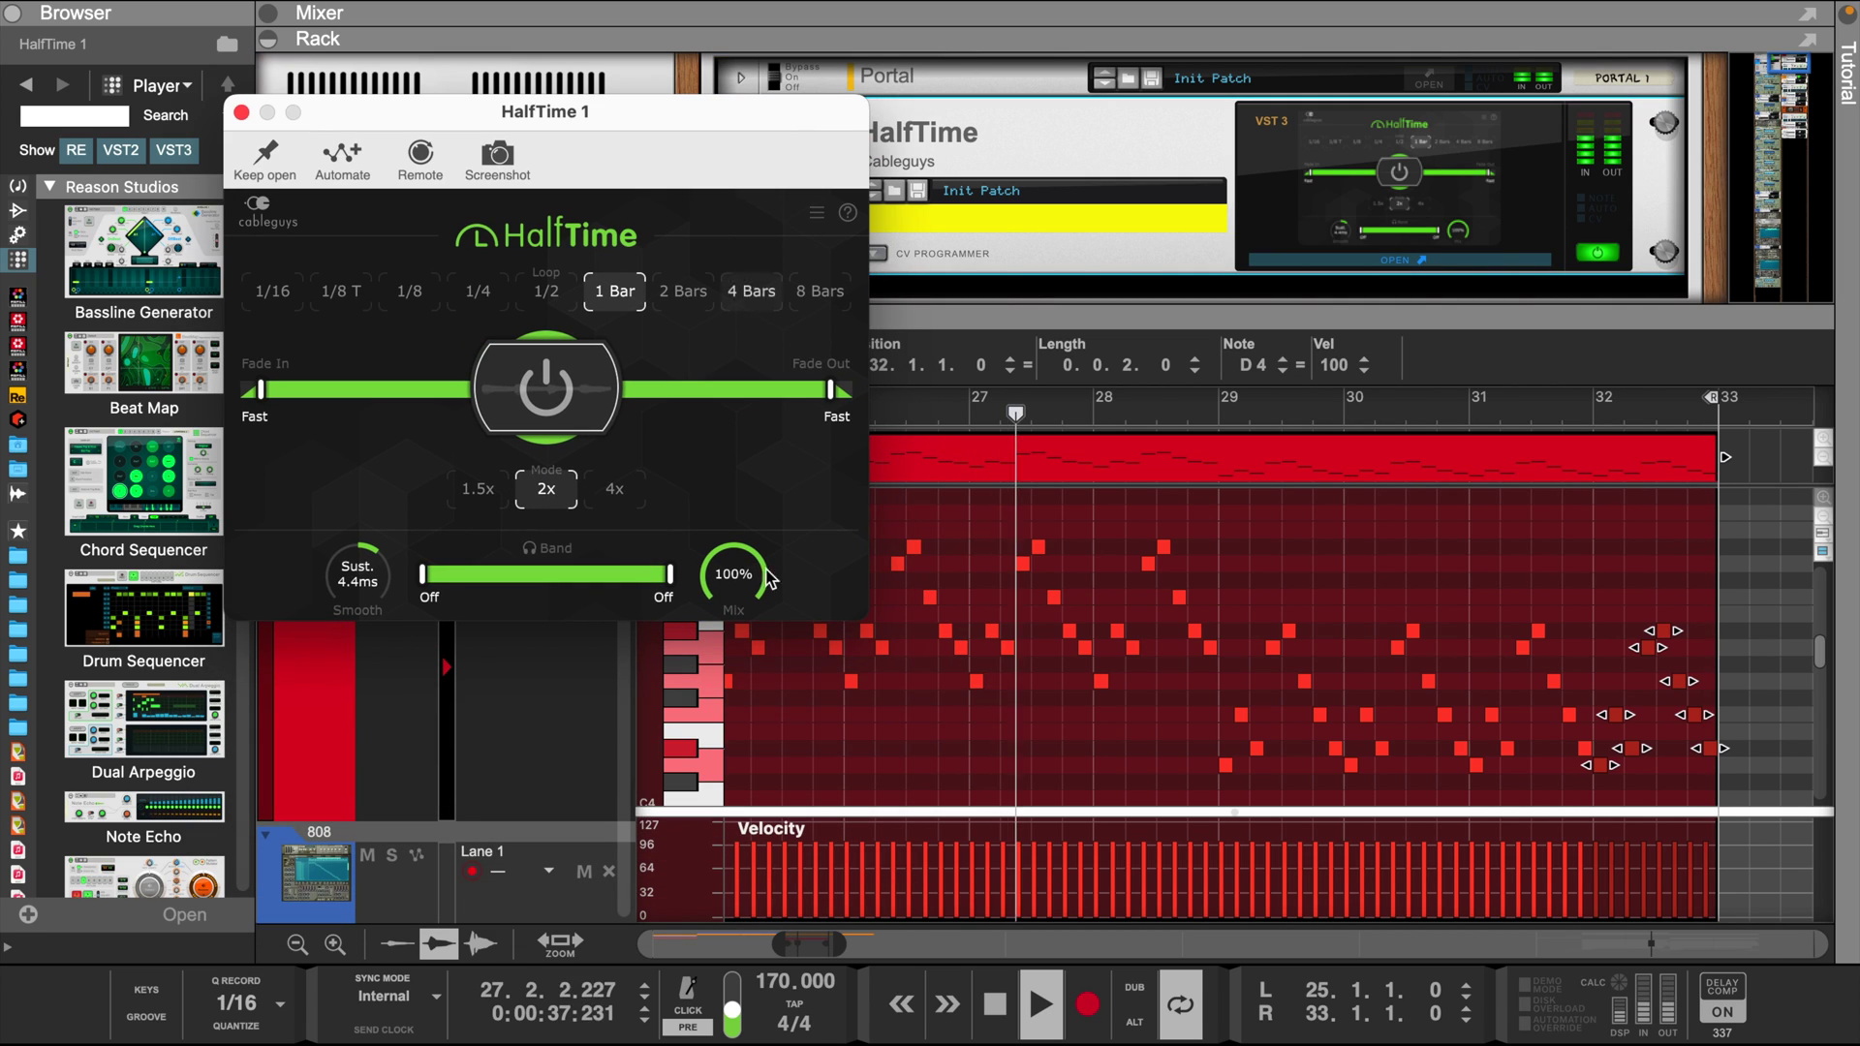
mouse_move(734, 573)
left_mouse_down()
mouse_move(733, 688)
mouse_move(734, 576)
left_mouse_up()
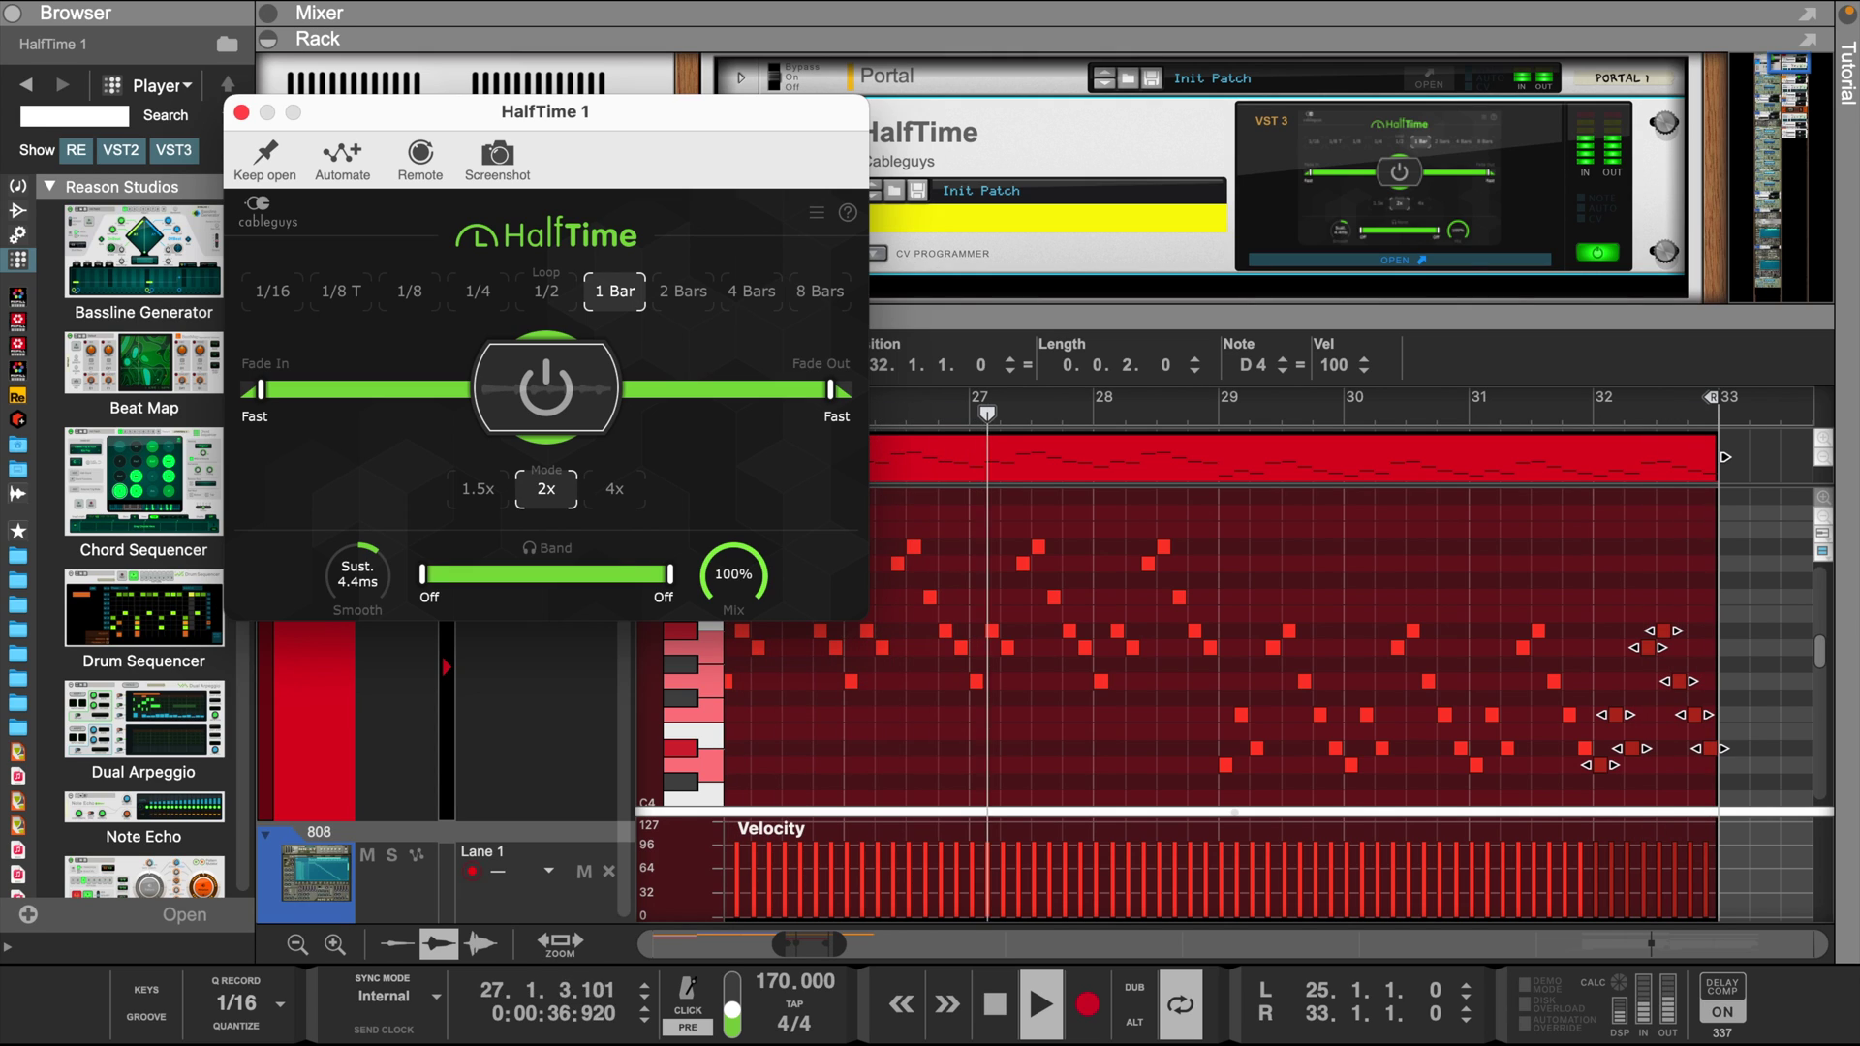
left_click(547, 292)
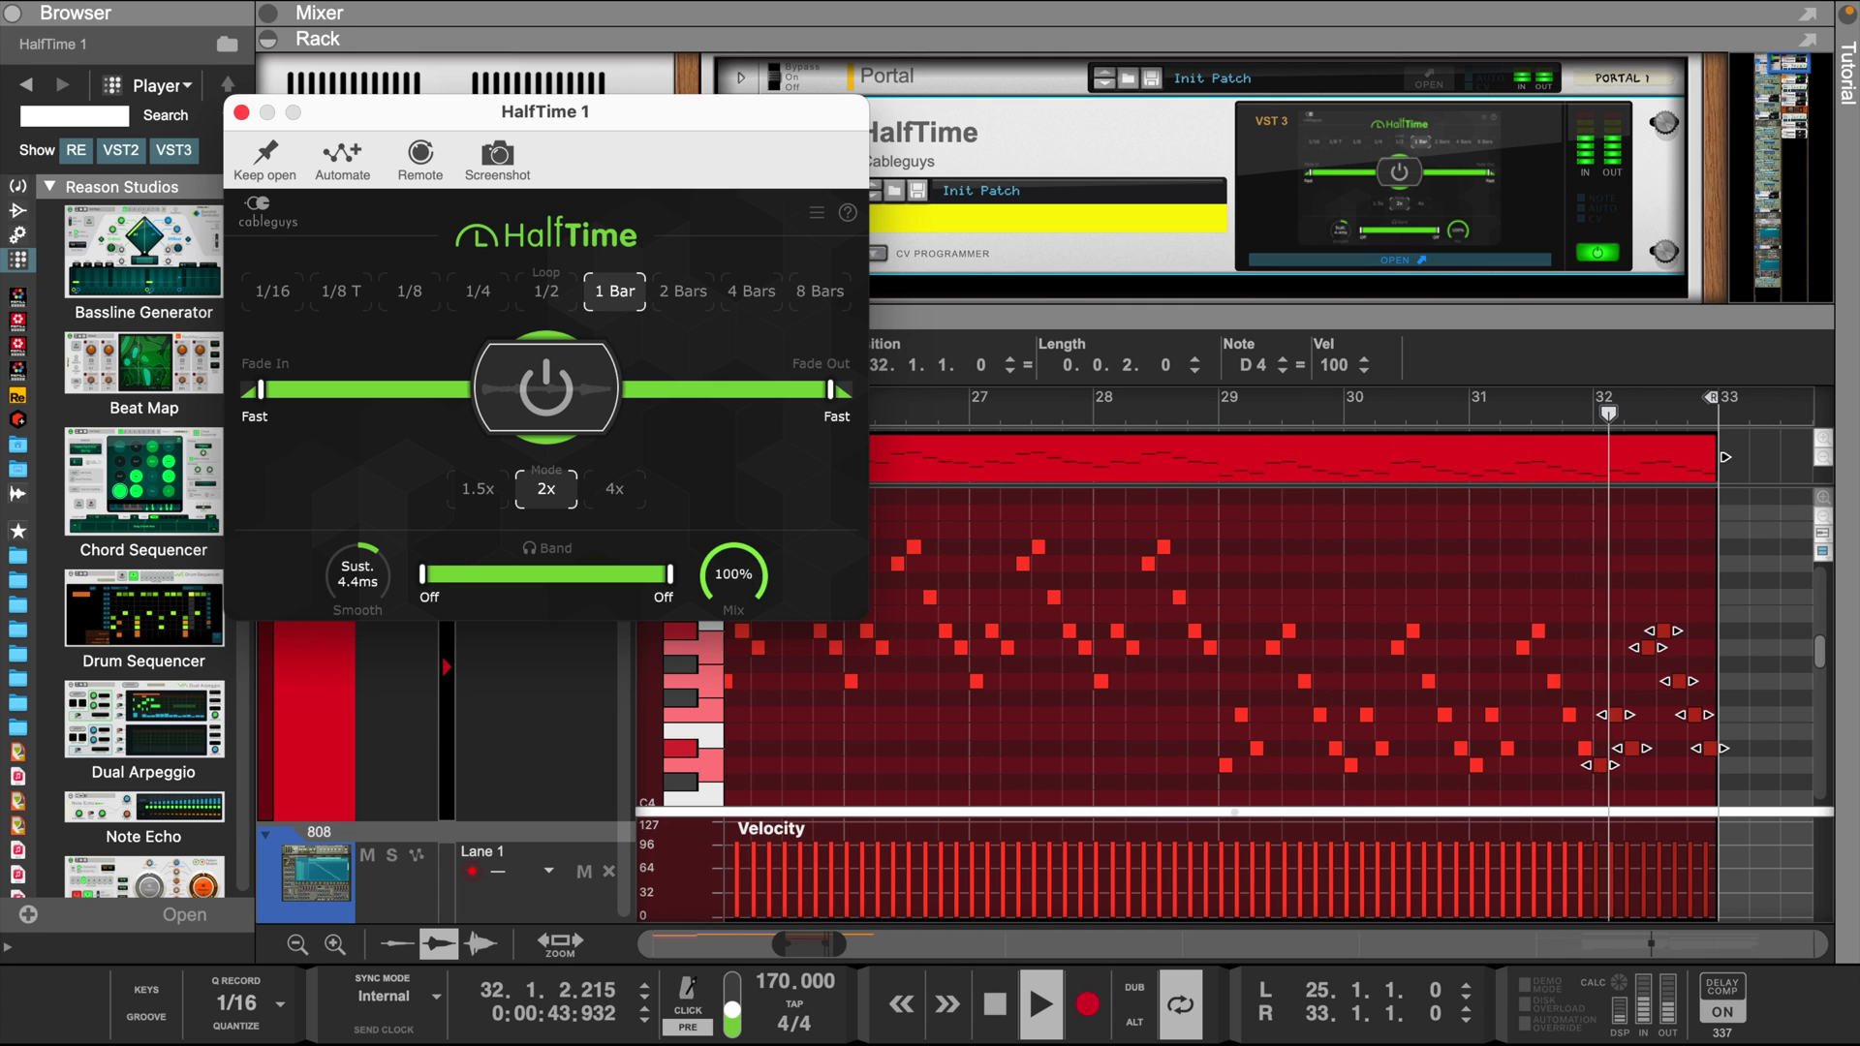
left_click(242, 114)
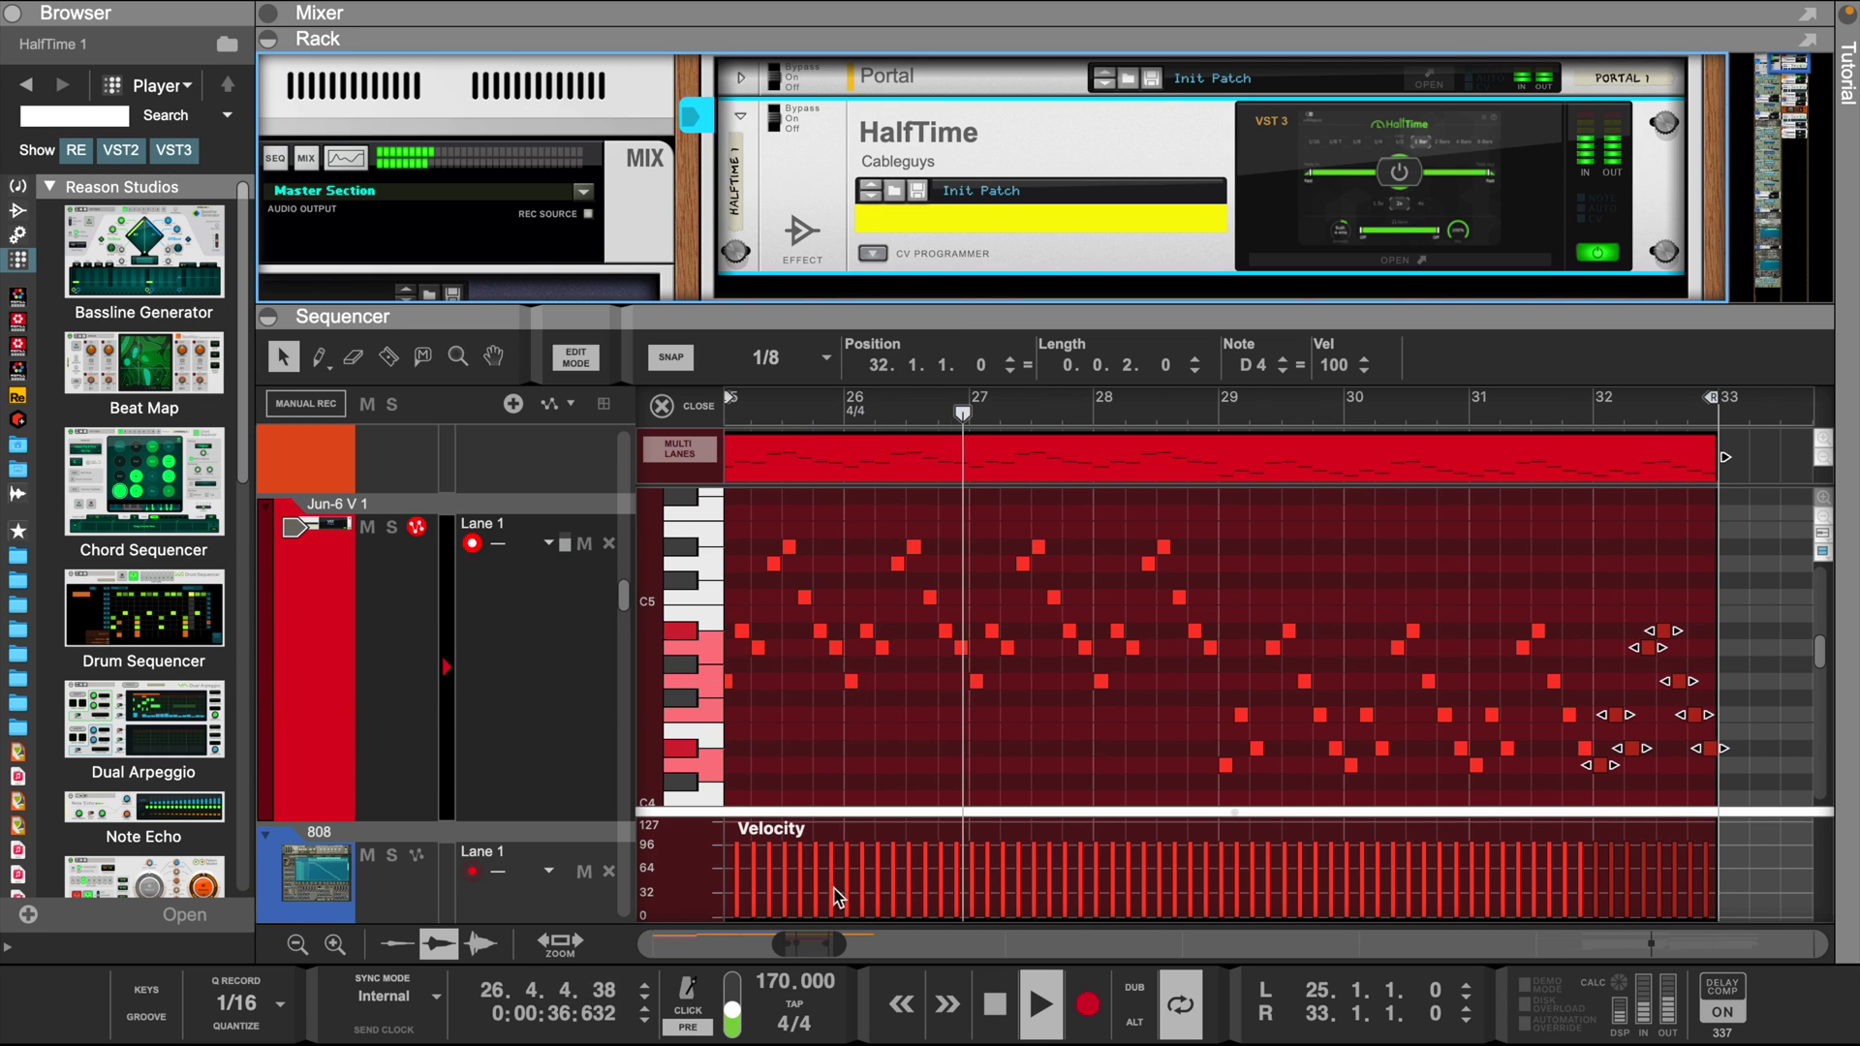
- Leave the note editor and zoom out with smaller track heights to show the whole song
left_click_drag(840, 943, 889, 943)
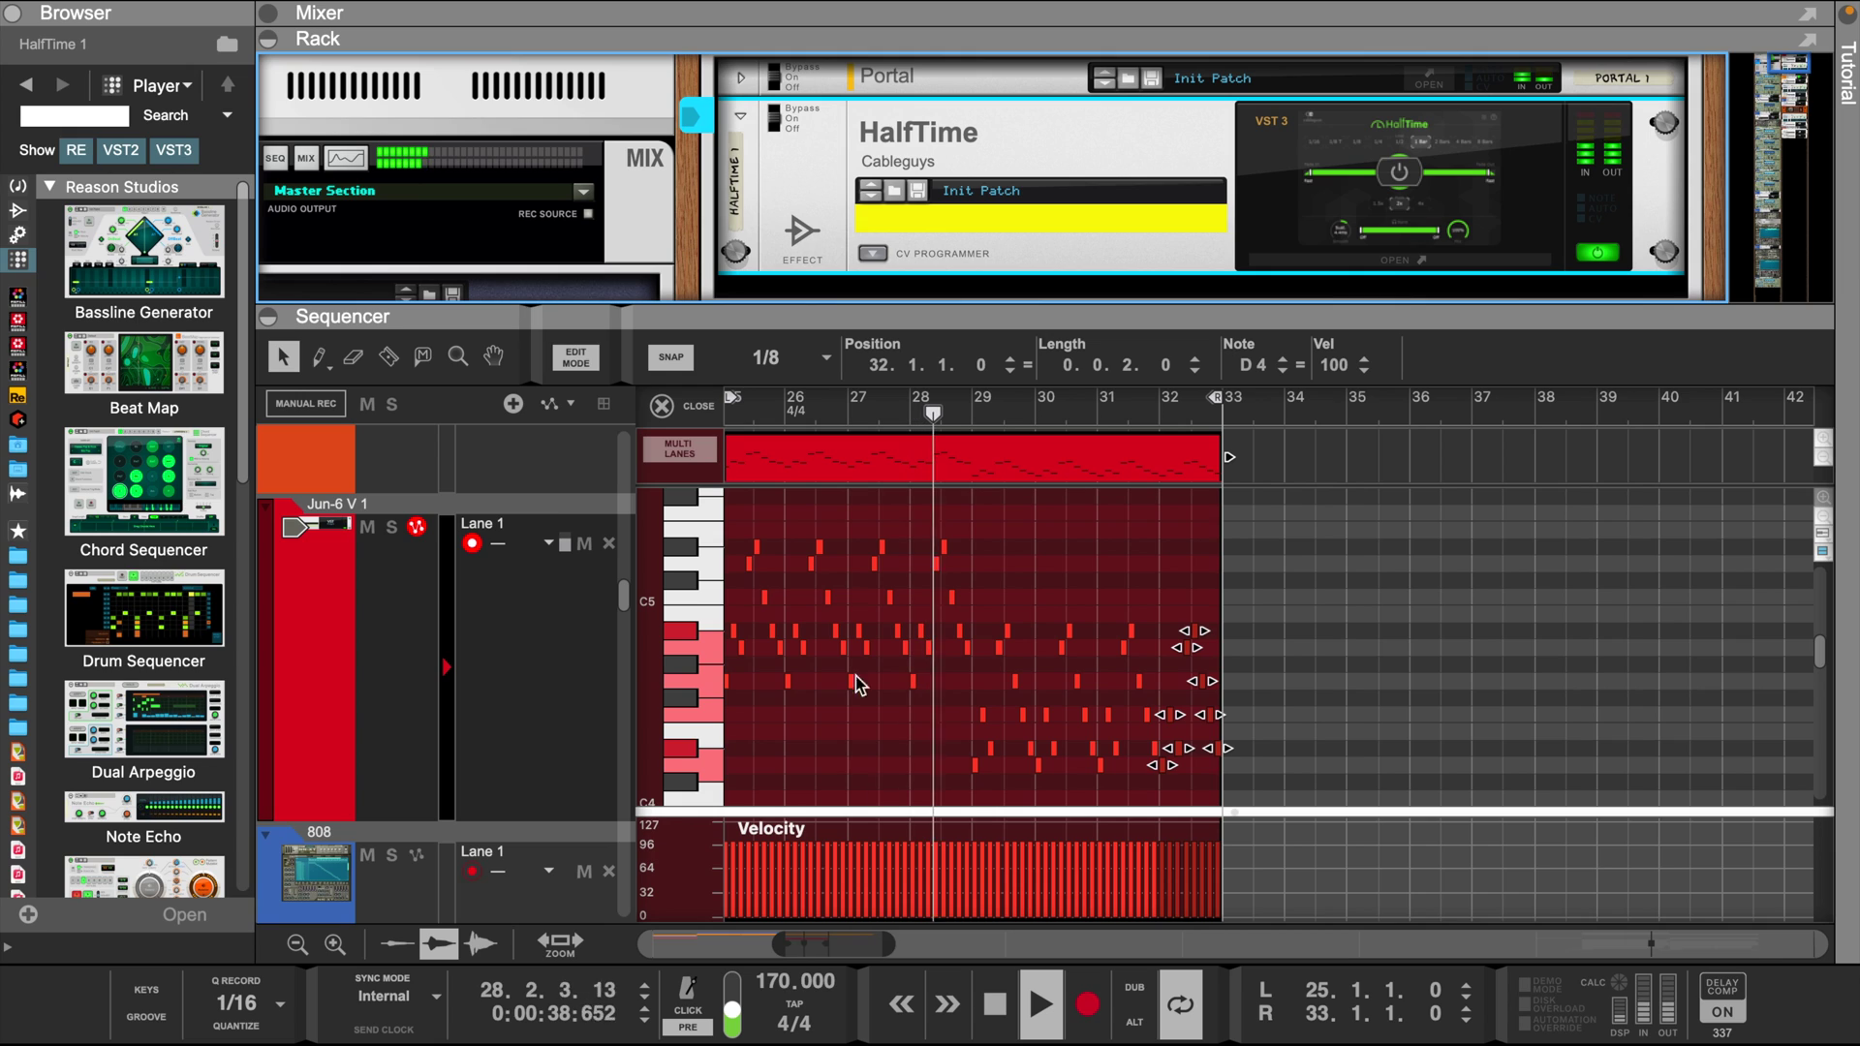
scroll(775, 455, "left", 3)
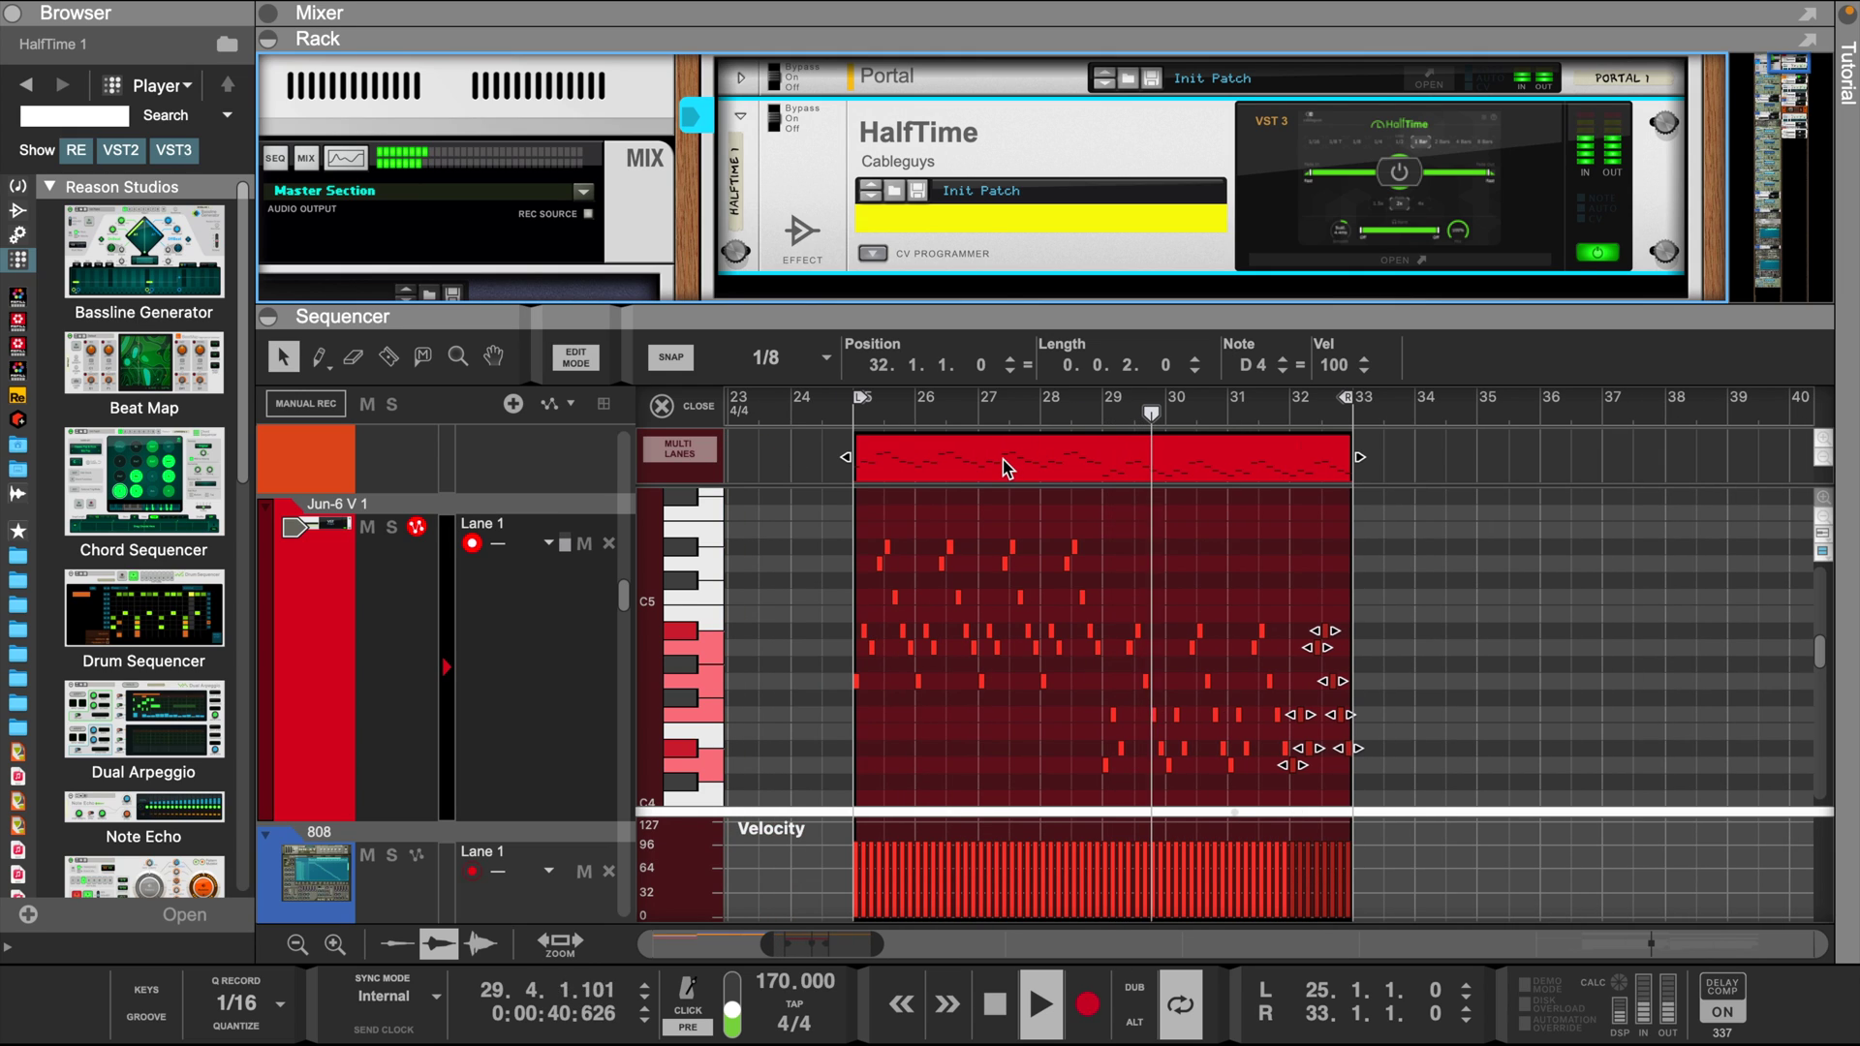
left_click(695, 406)
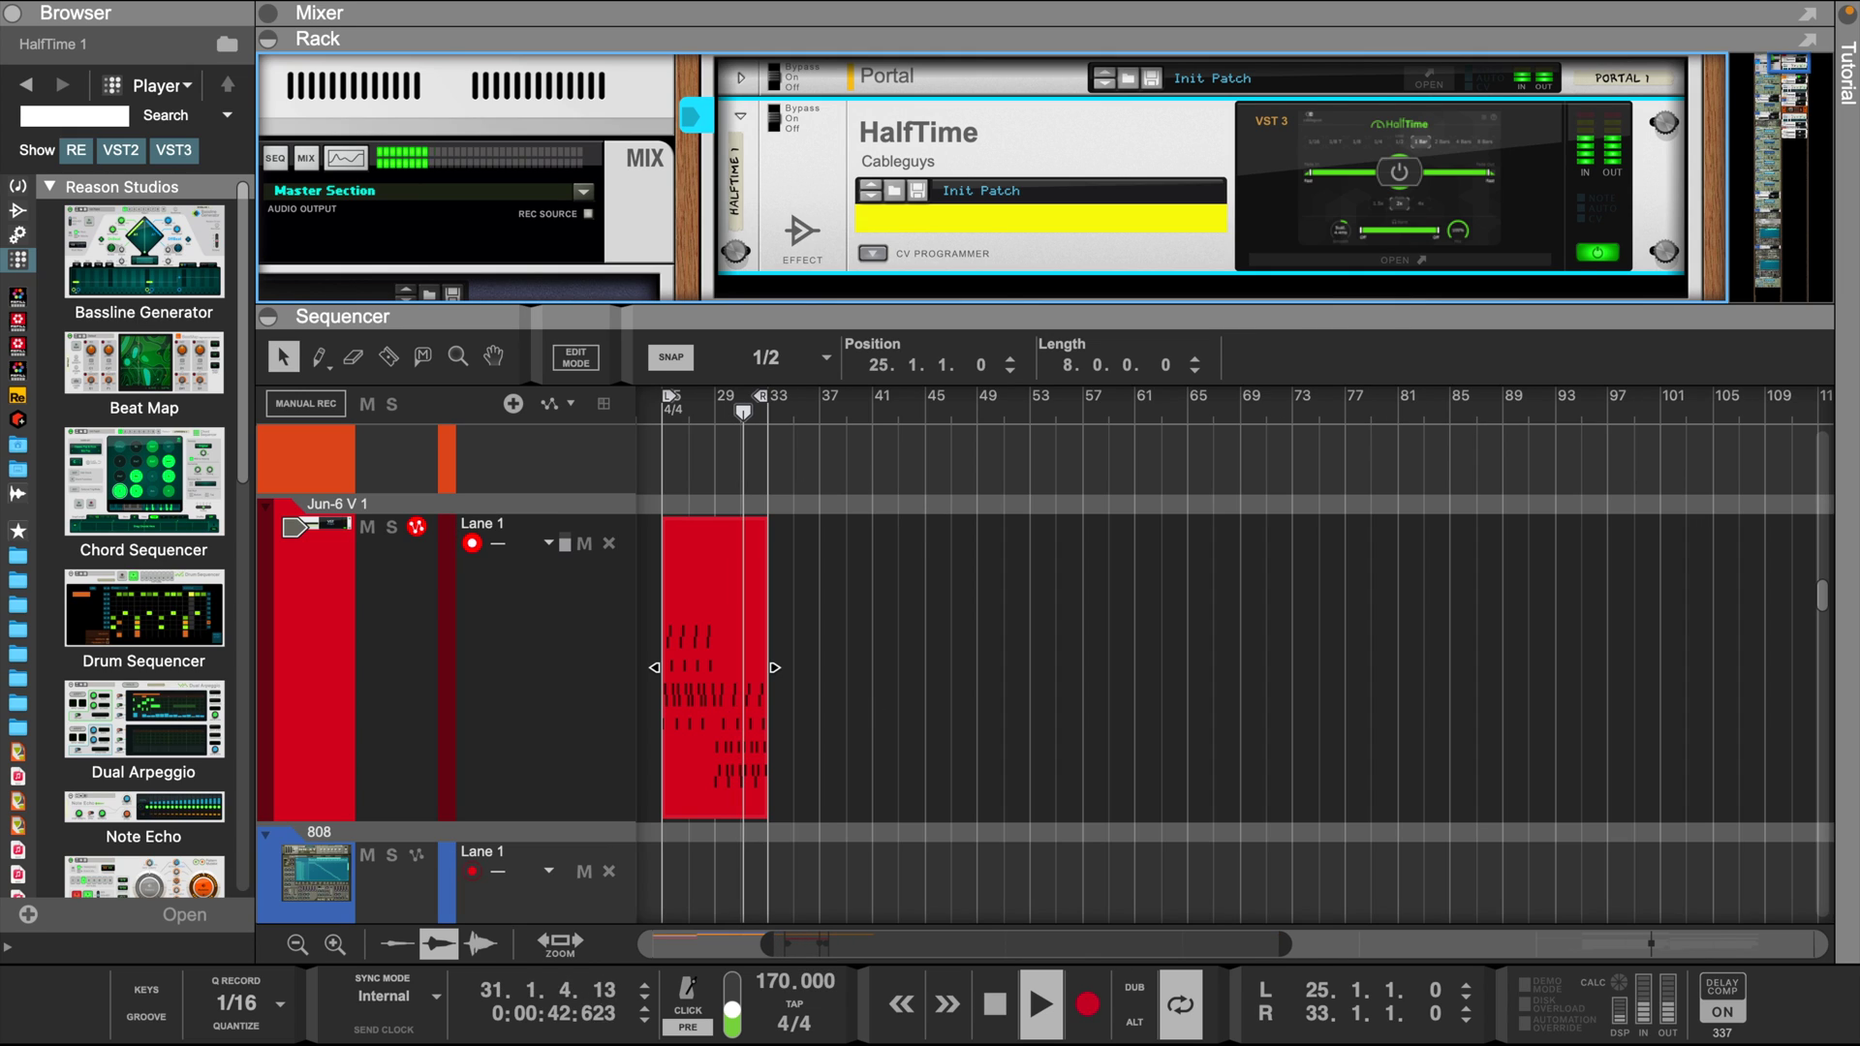
left_click_drag(1039, 947, 914, 949)
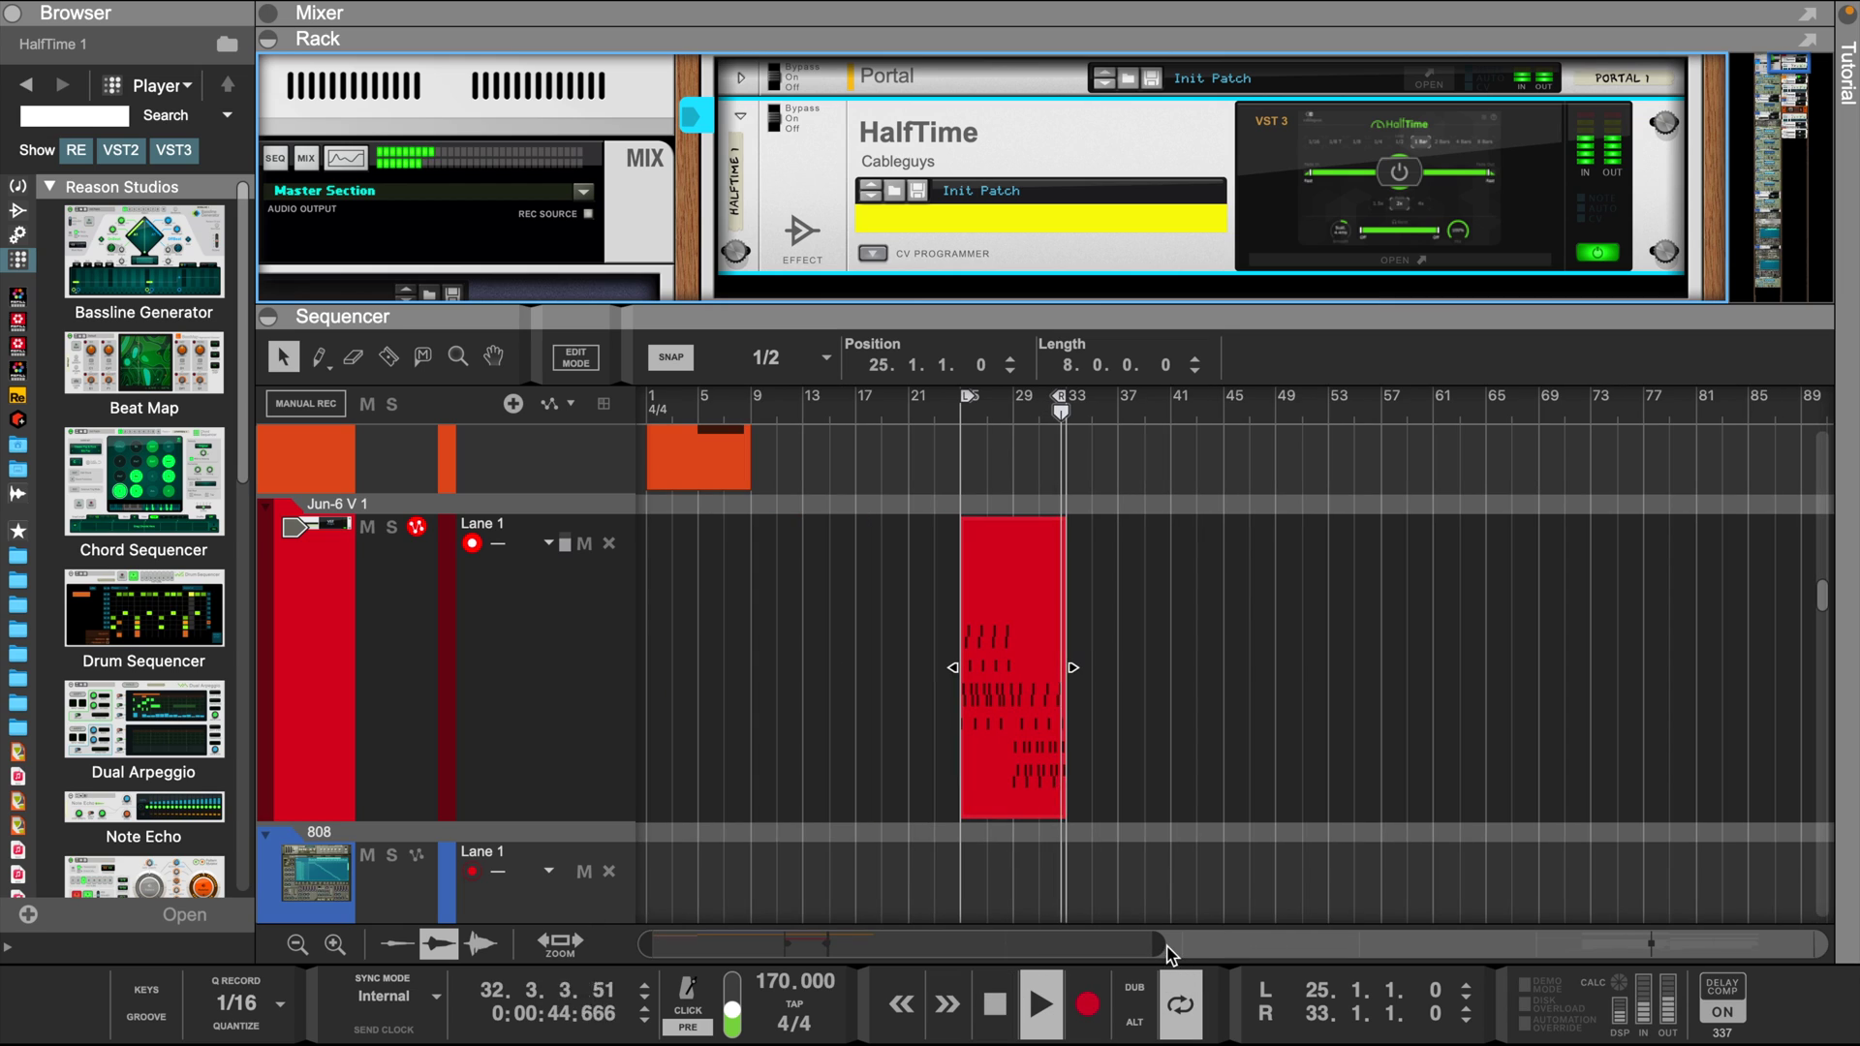
left_click_drag(1087, 938, 947, 938)
scroll(1013, 671, "up", 5)
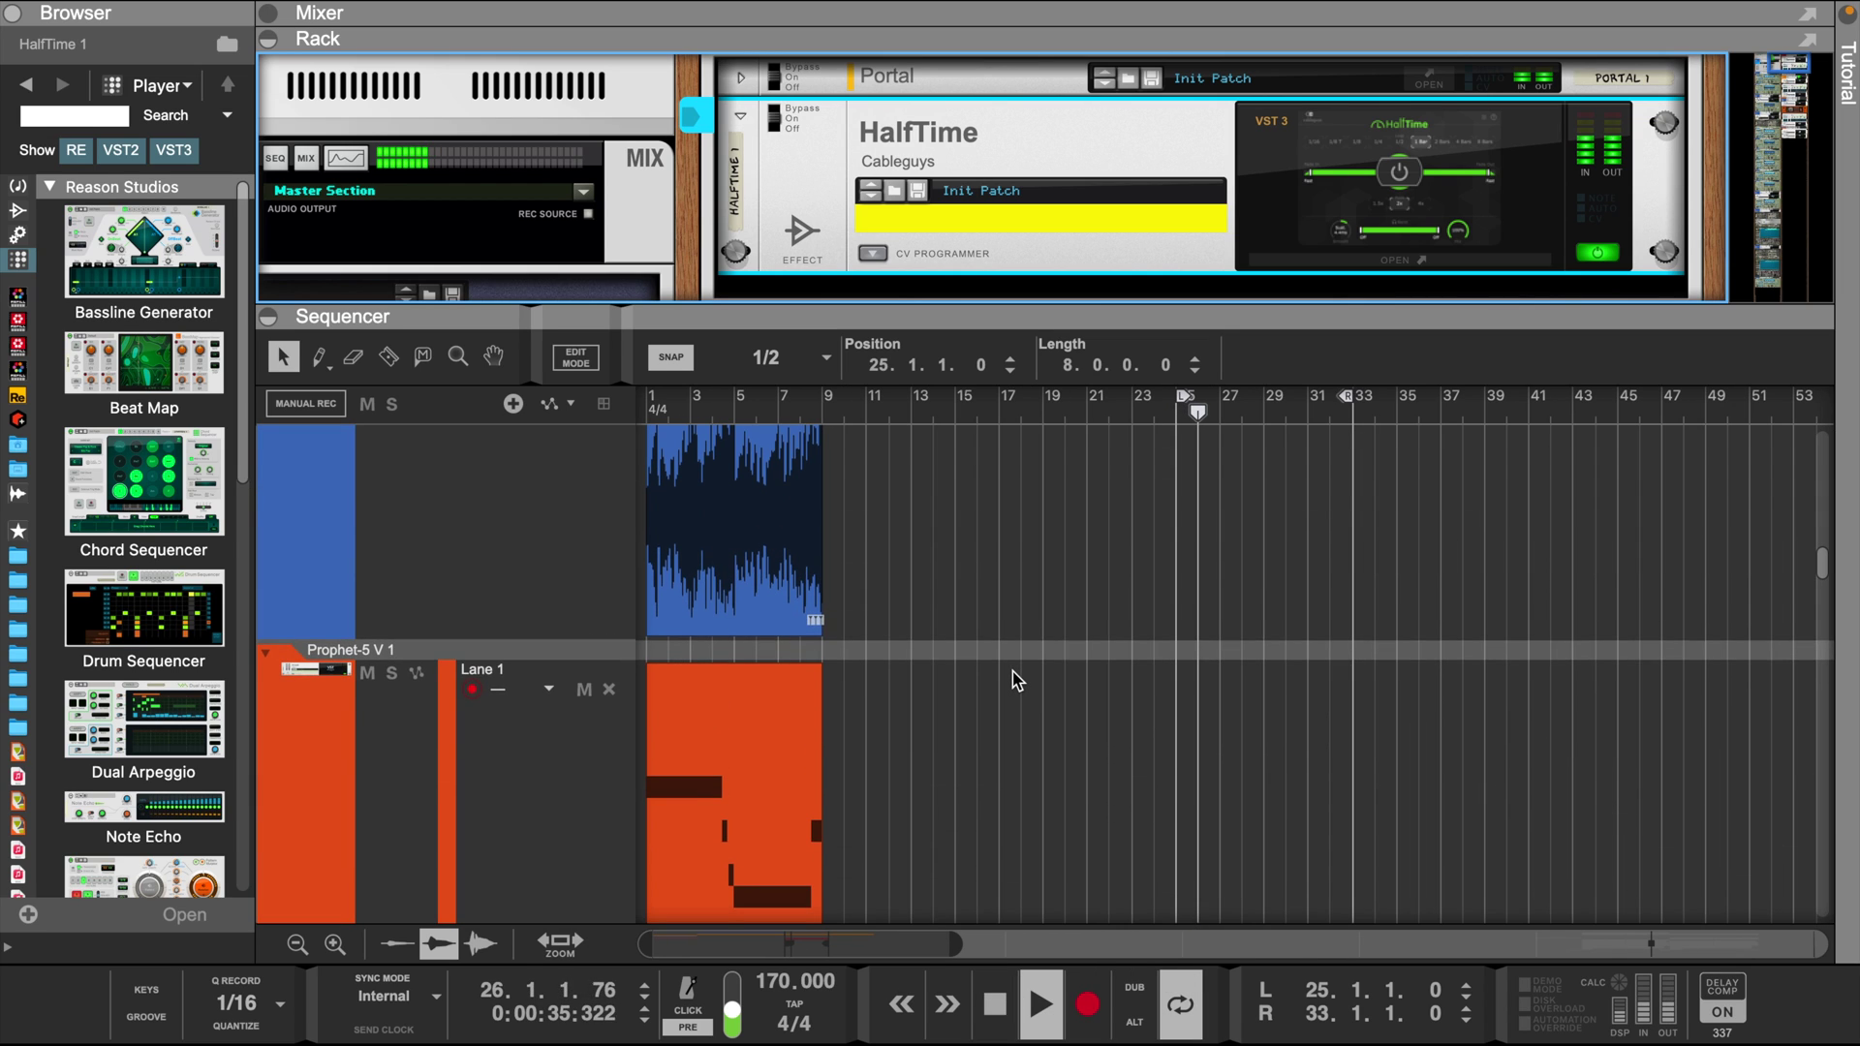
left_click(297, 945)
left_click(298, 946)
left_click(297, 946)
left_click(298, 946)
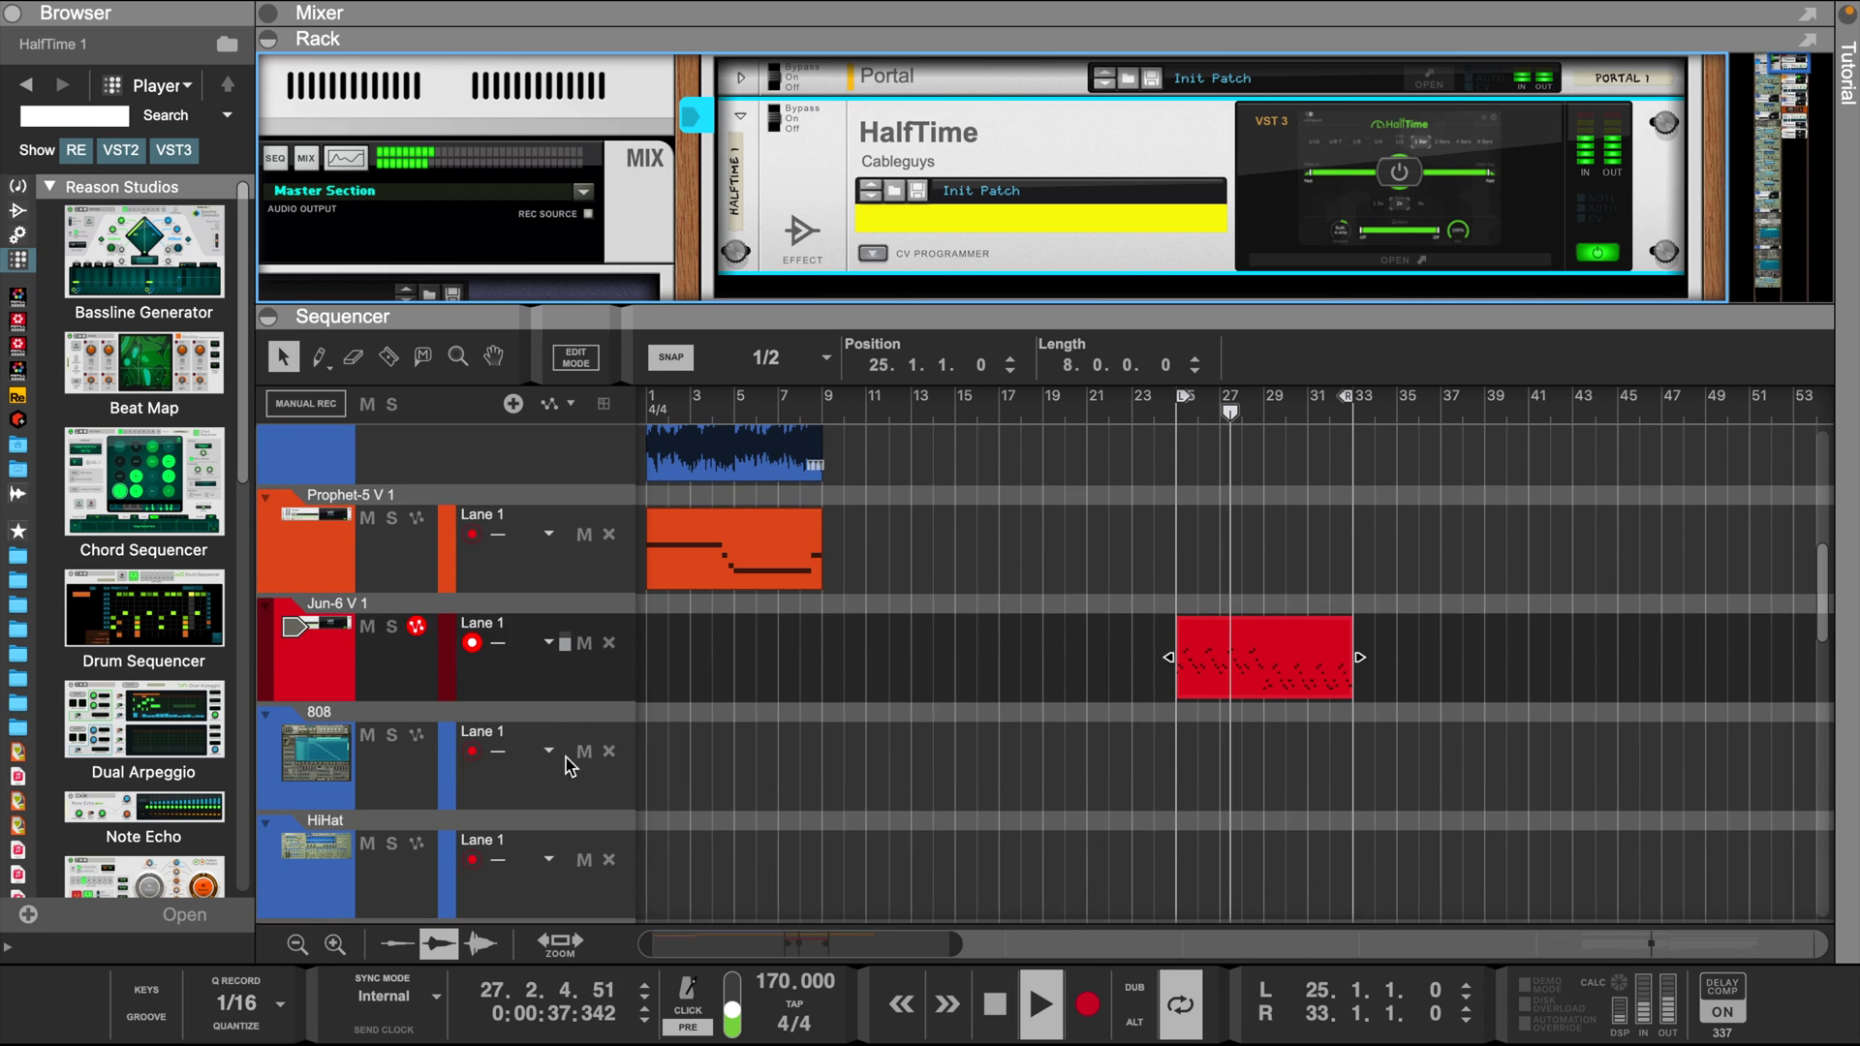
scroll(1131, 518, "up", 5)
scroll(1135, 524, "up", 2)
scroll(1131, 521, "down", 3)
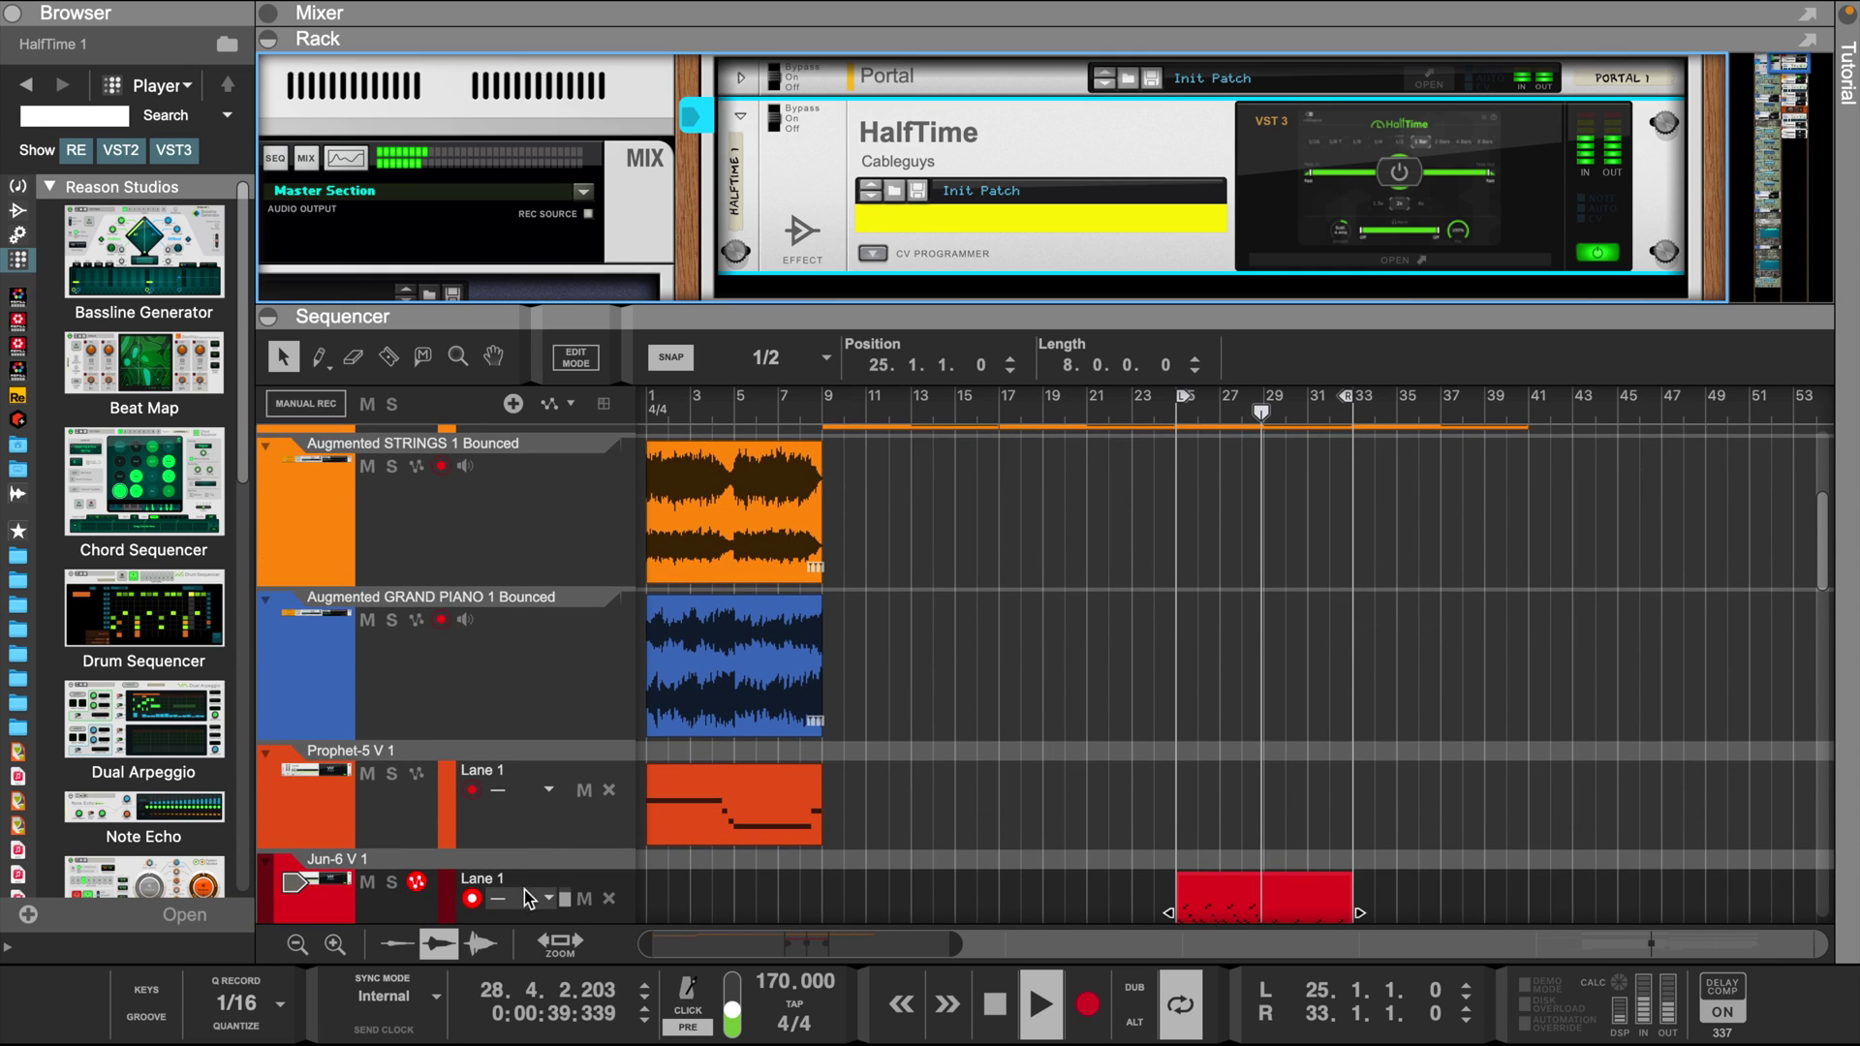
left_click(314, 944)
left_click(314, 943)
scroll(1182, 484, "up", 3)
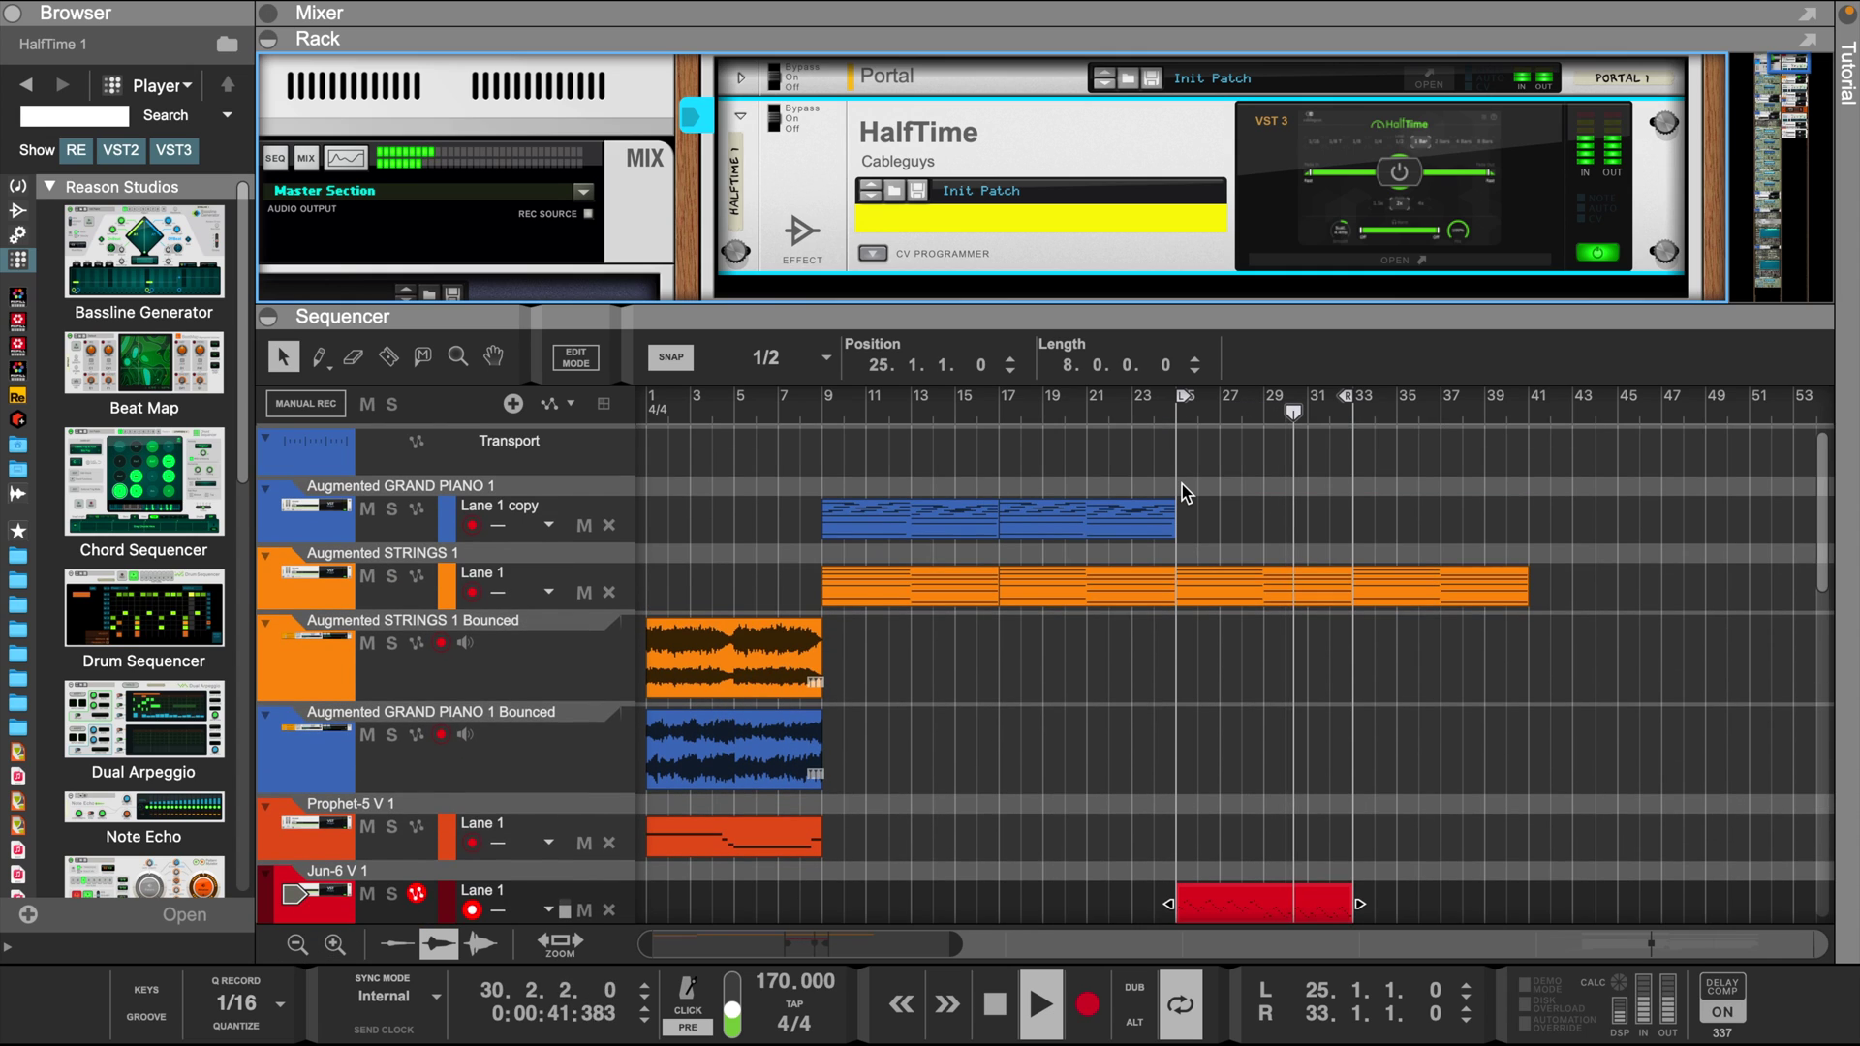
- Move the loop start to bar 1 and duplicate the Jun-6 clip into bars 33–41
left_click_drag(1182, 397, 651, 397)
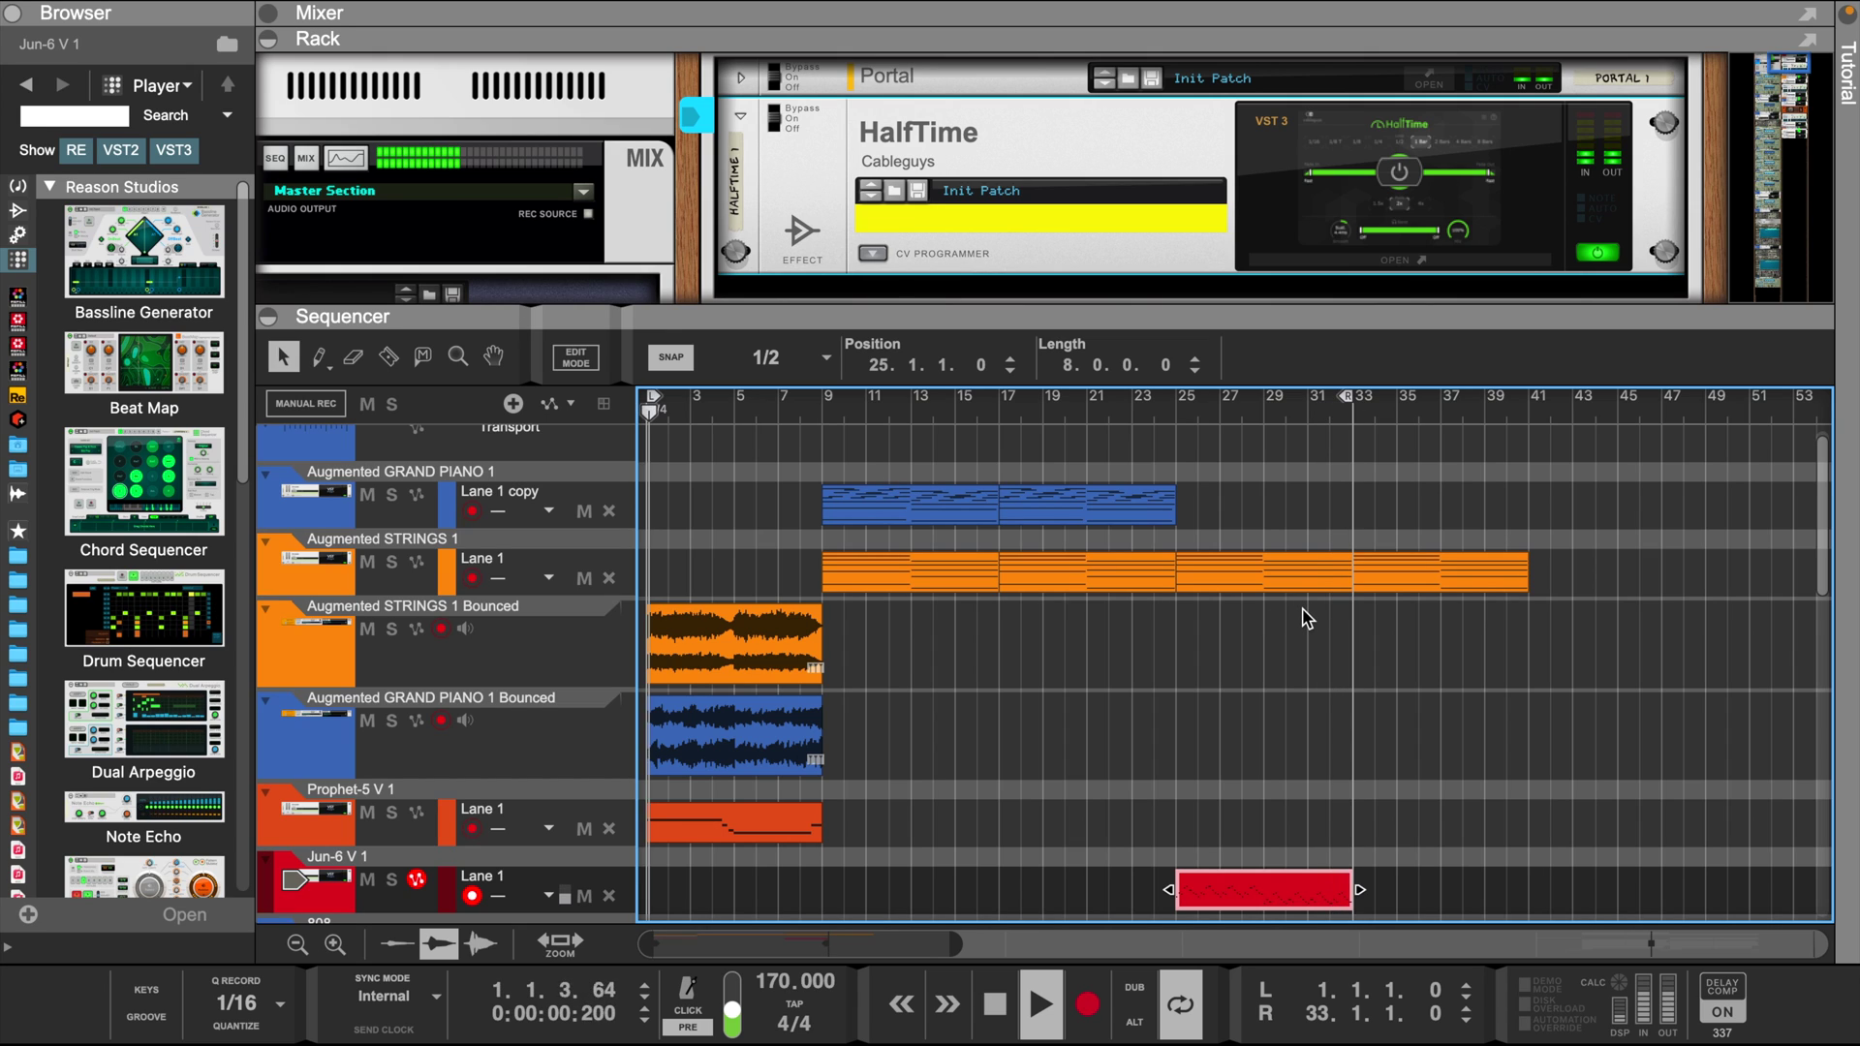
scroll(1282, 643, "down", 1)
left_click(1258, 821)
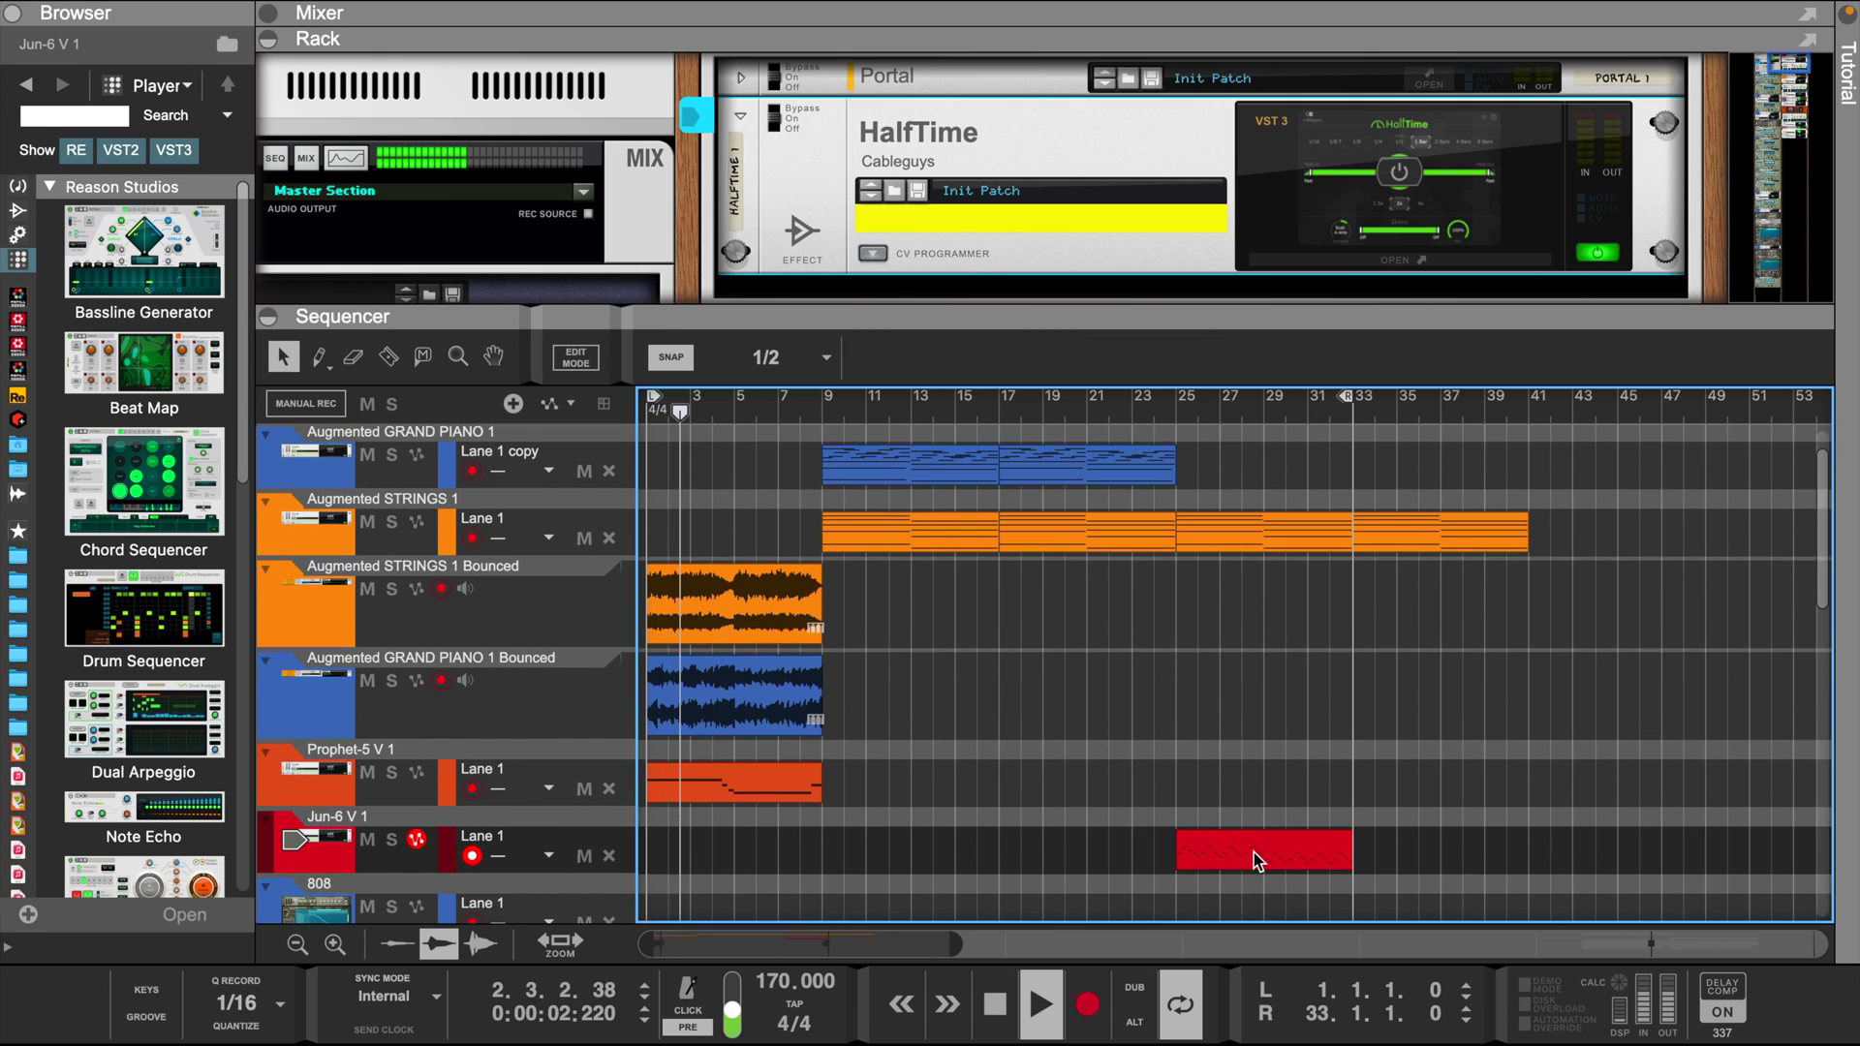
left_click(1253, 853)
key("ctrl+d")
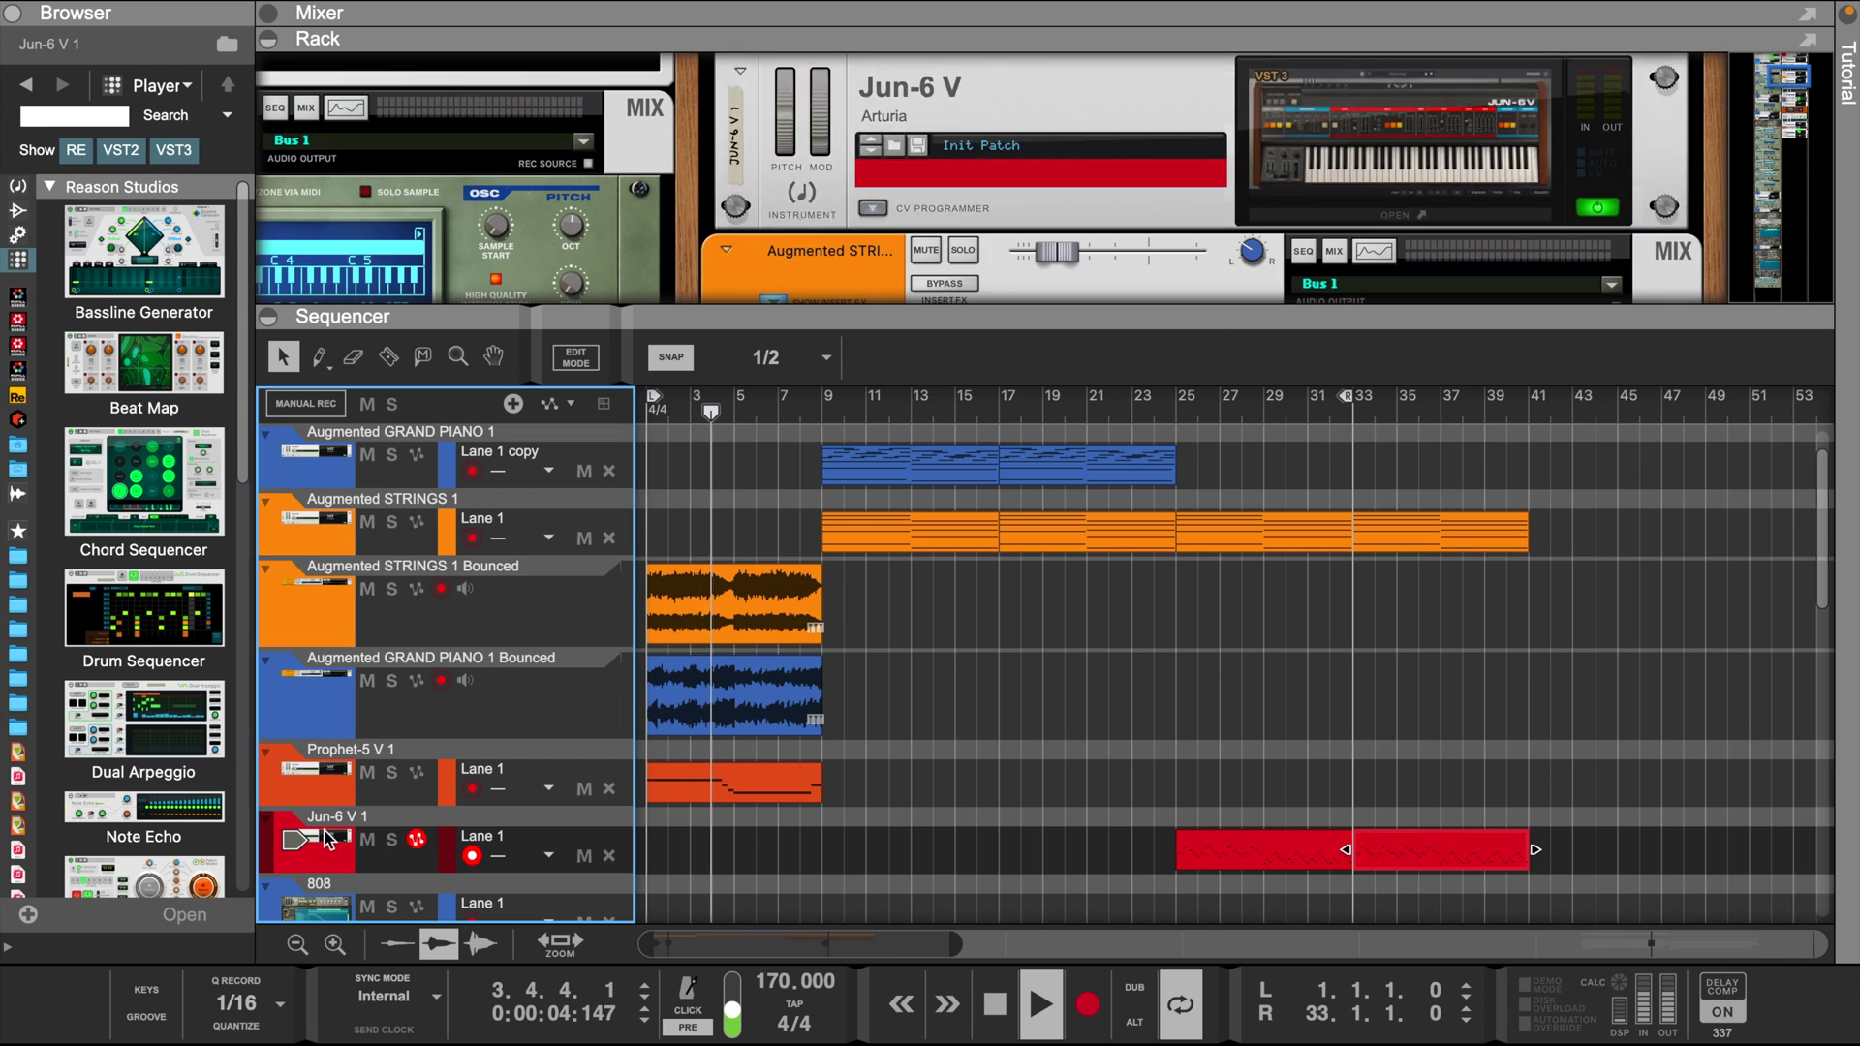
- Extend the loop end to bar 41 and select the Jun-6 V 1 track, scrolling the rack to HalfTime
scroll(1124, 180, "down", 10)
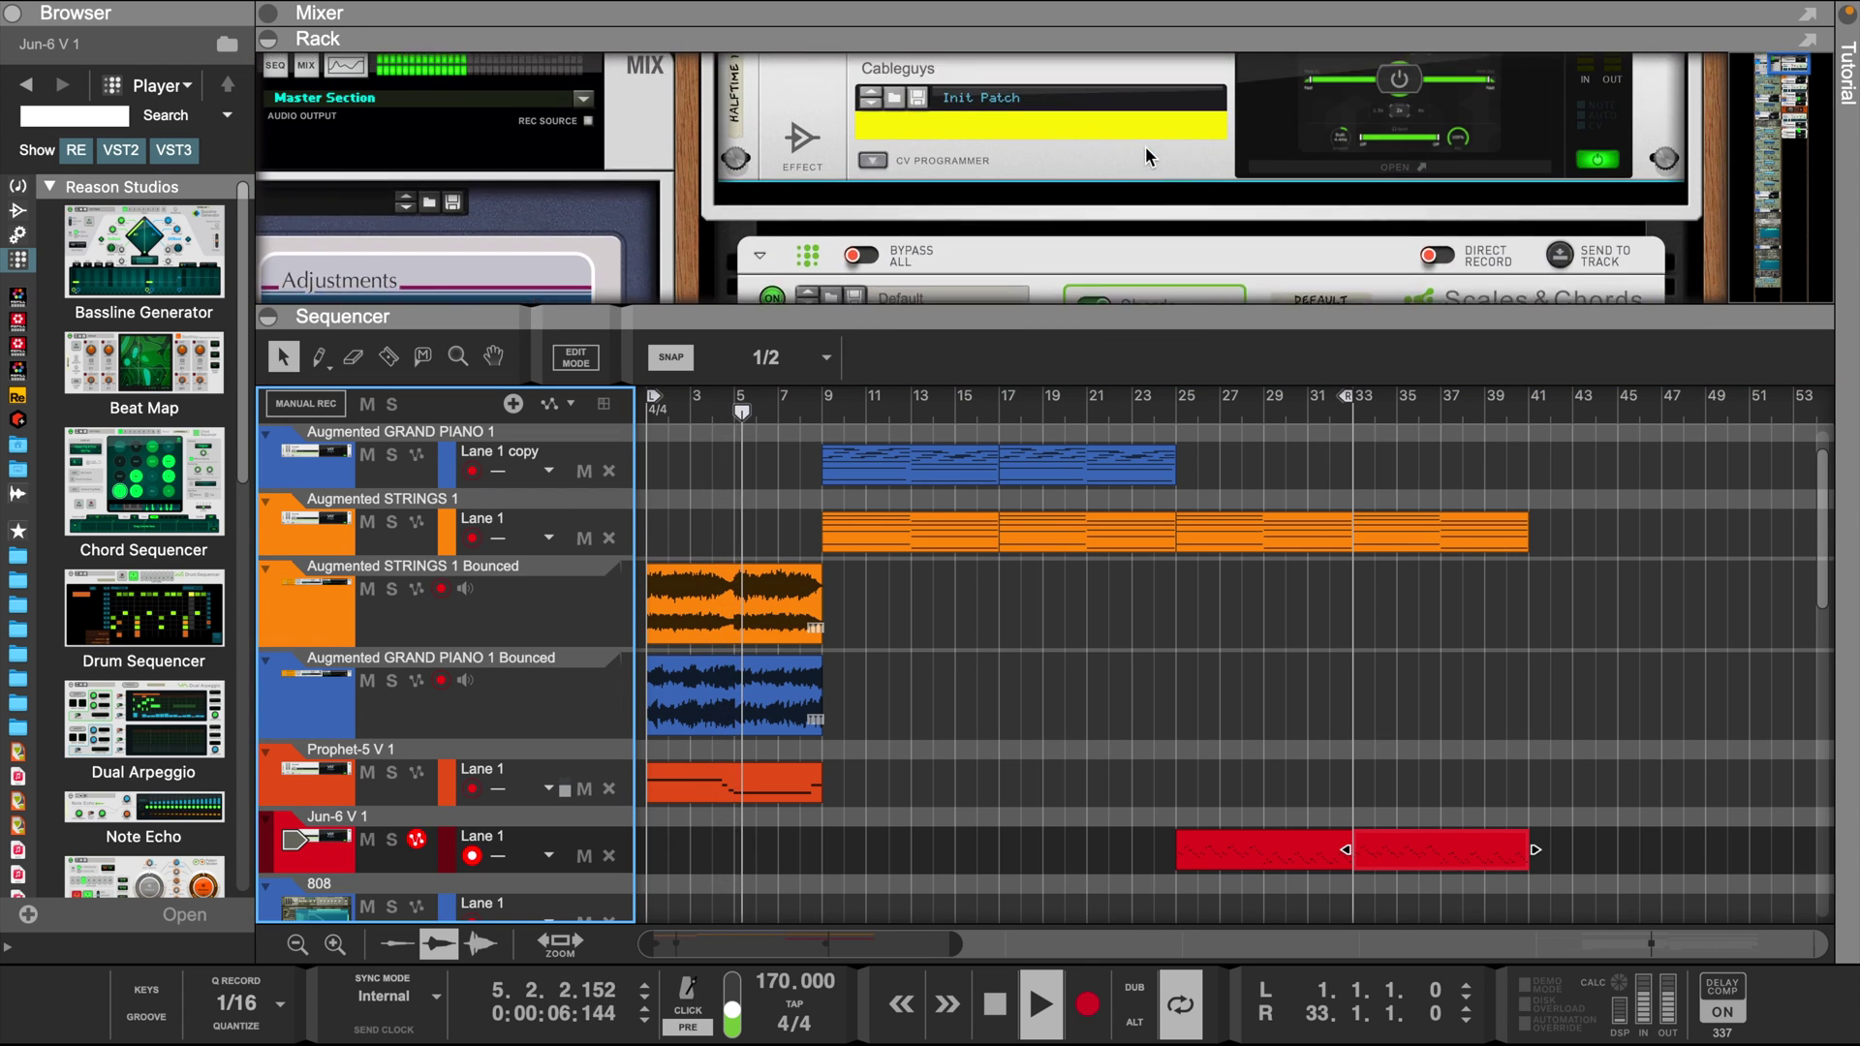
scroll(1147, 147, "up", 3)
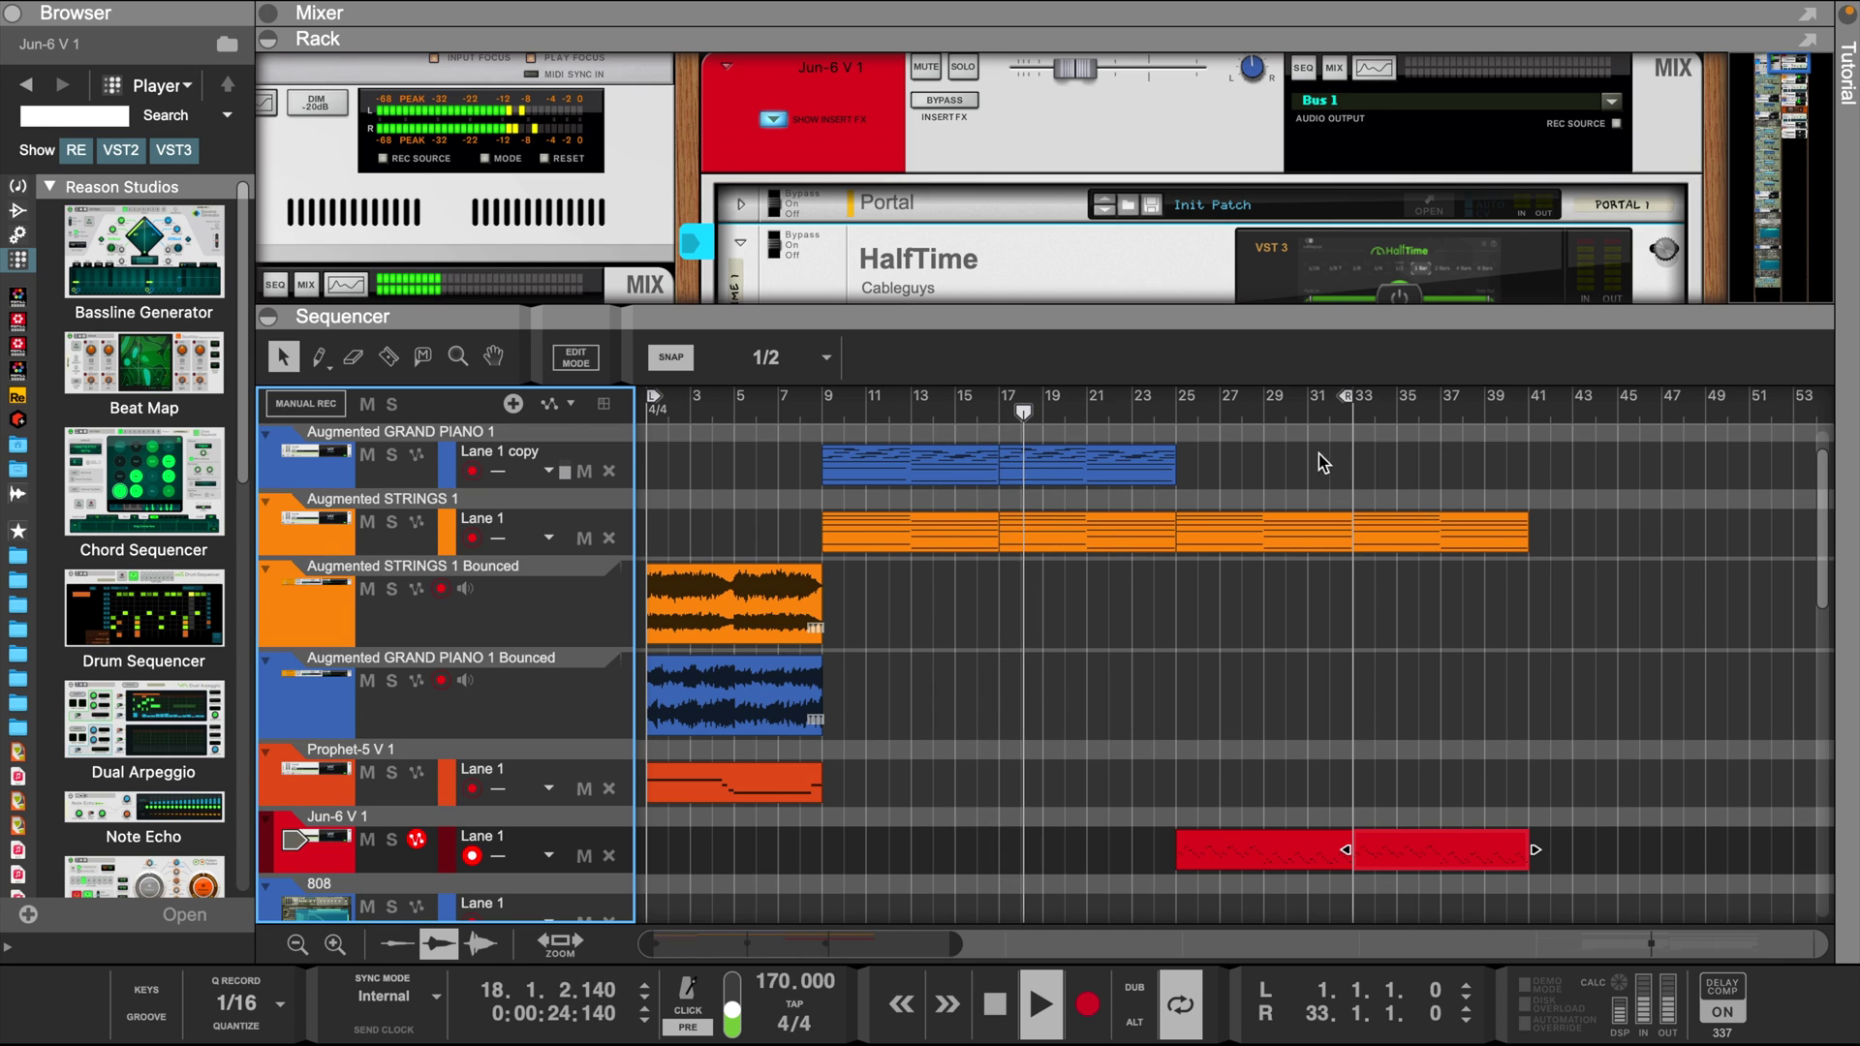
left_click_drag(1346, 396, 1528, 426)
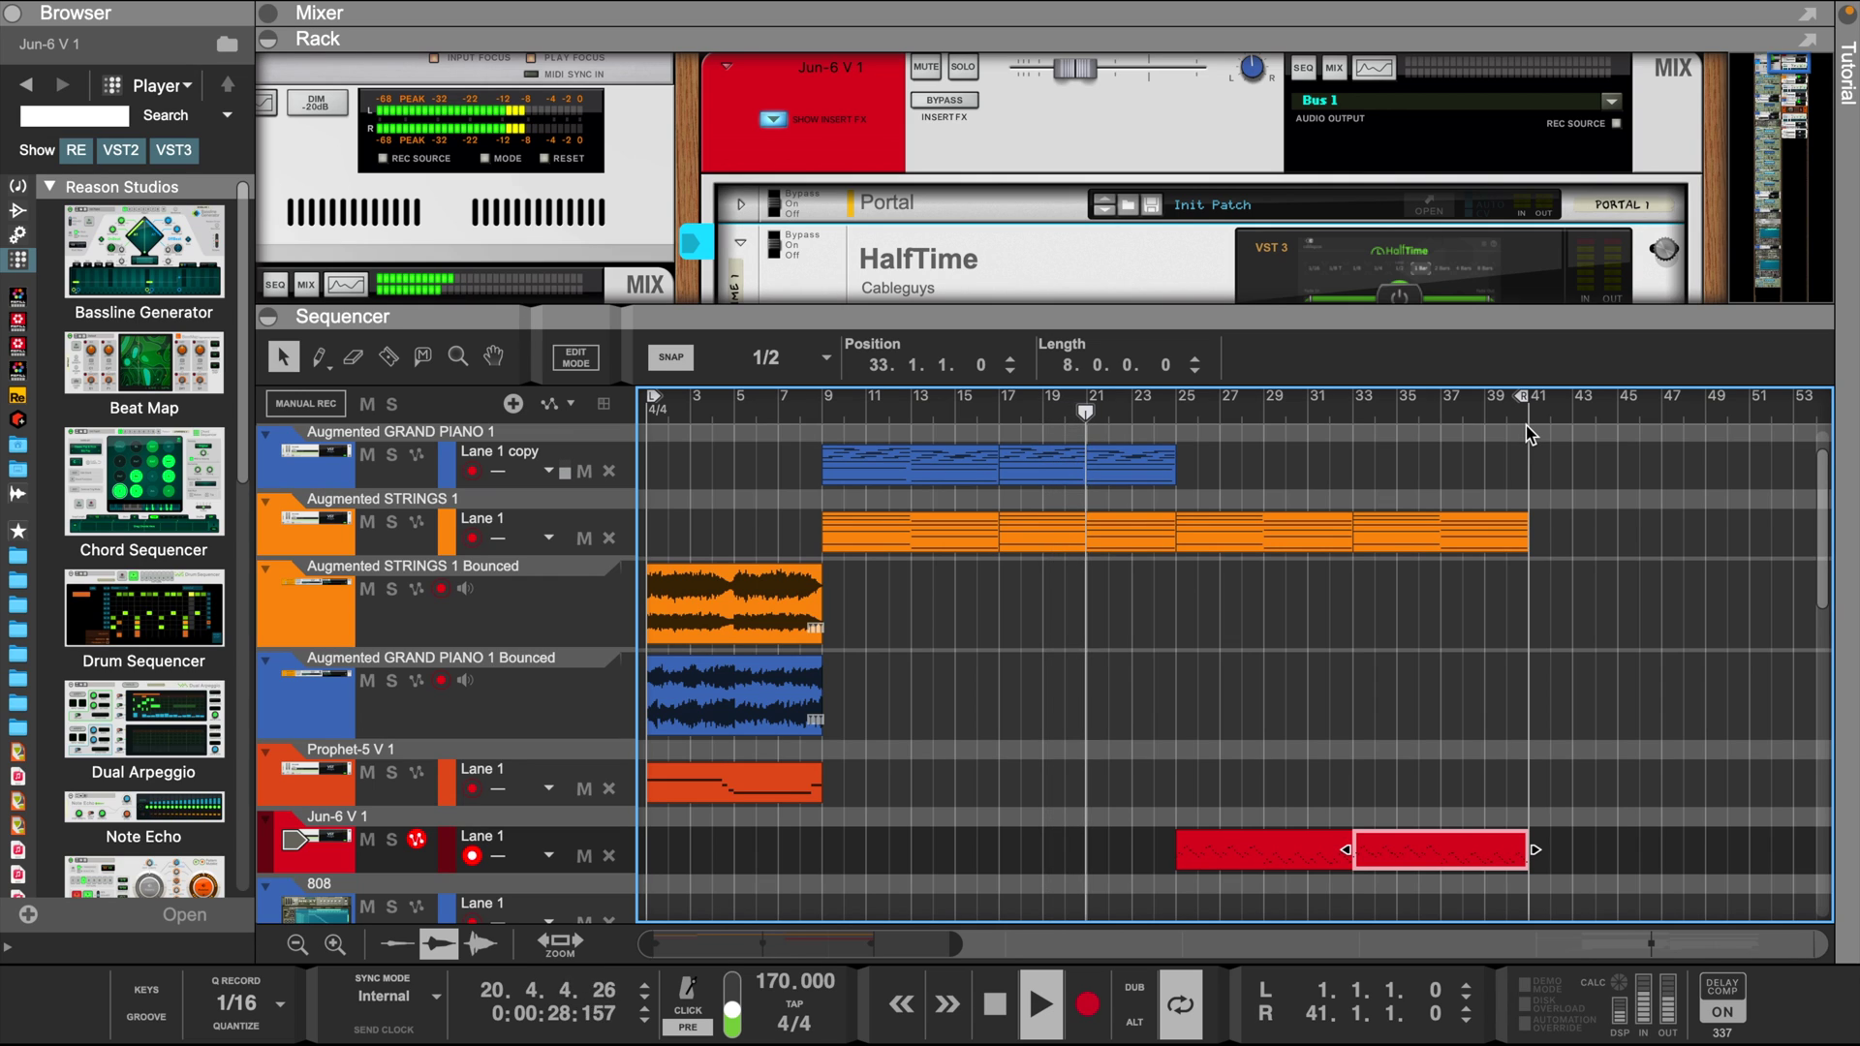
left_click(327, 842)
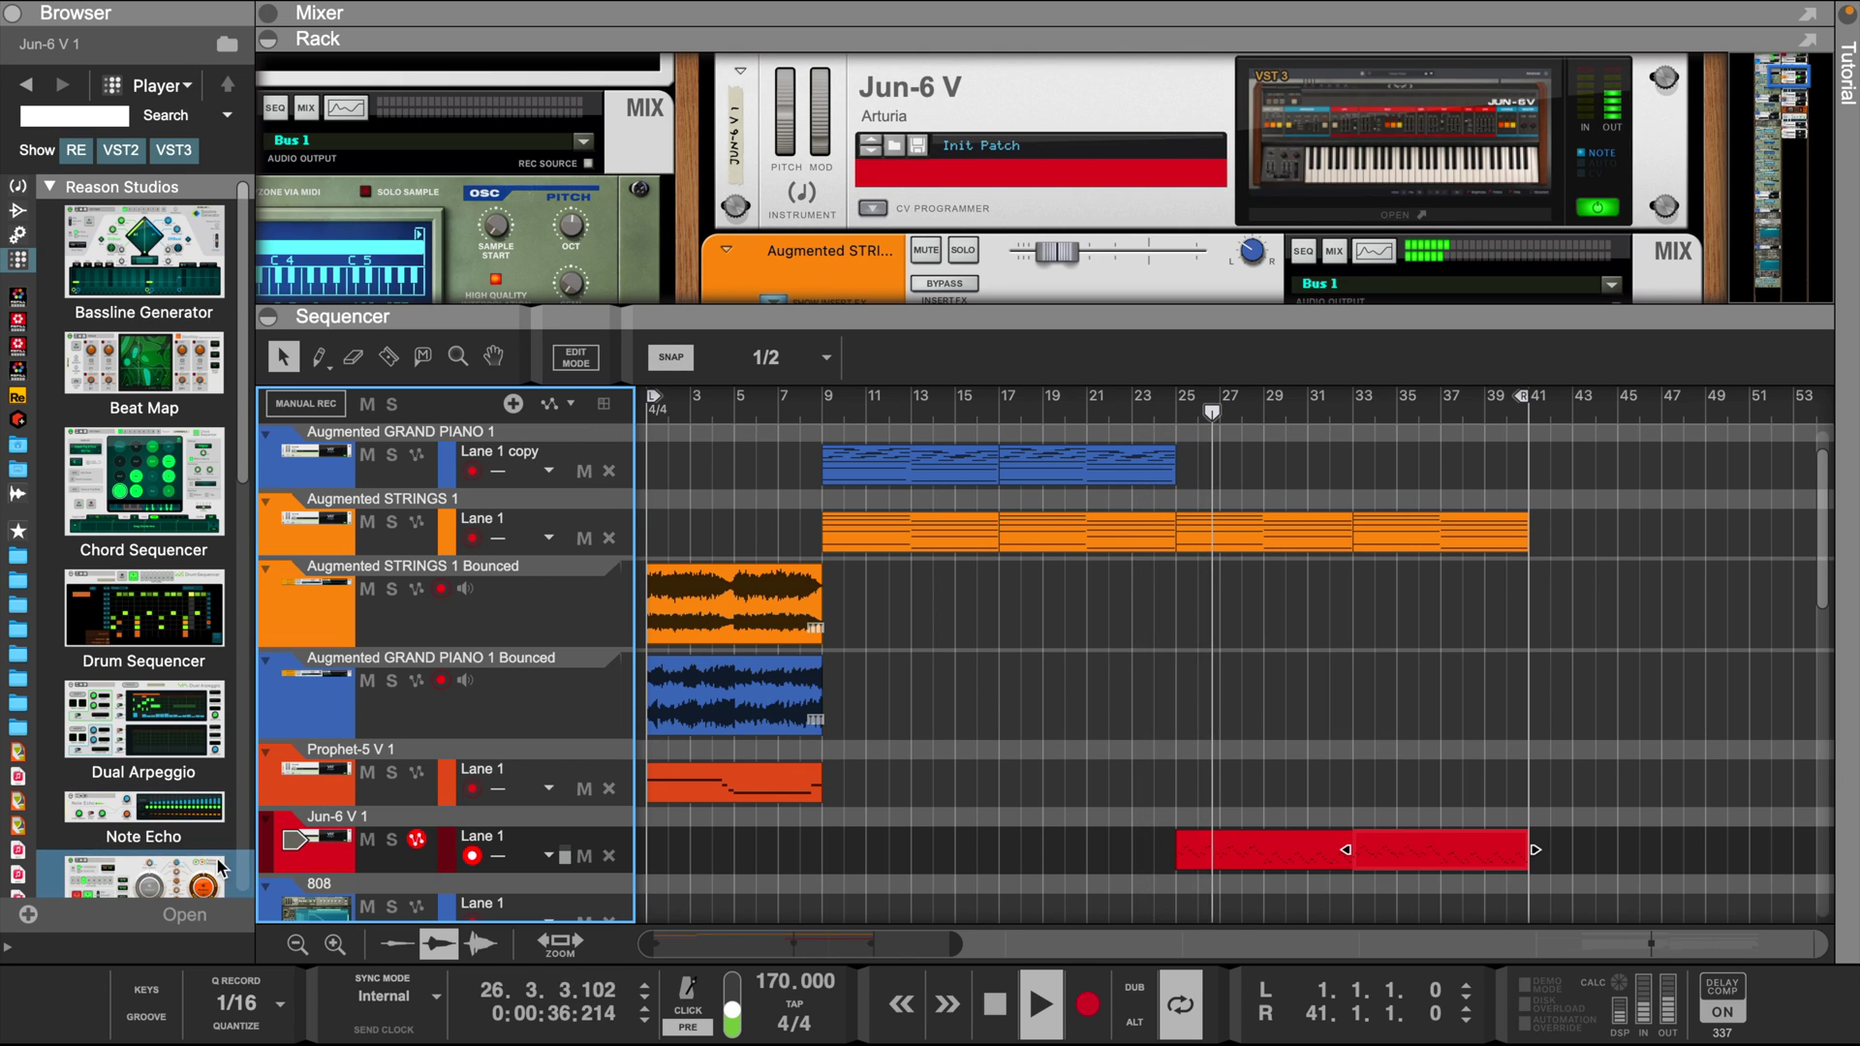
scroll(1155, 148, "up", 2)
scroll(1155, 146, "up", 10)
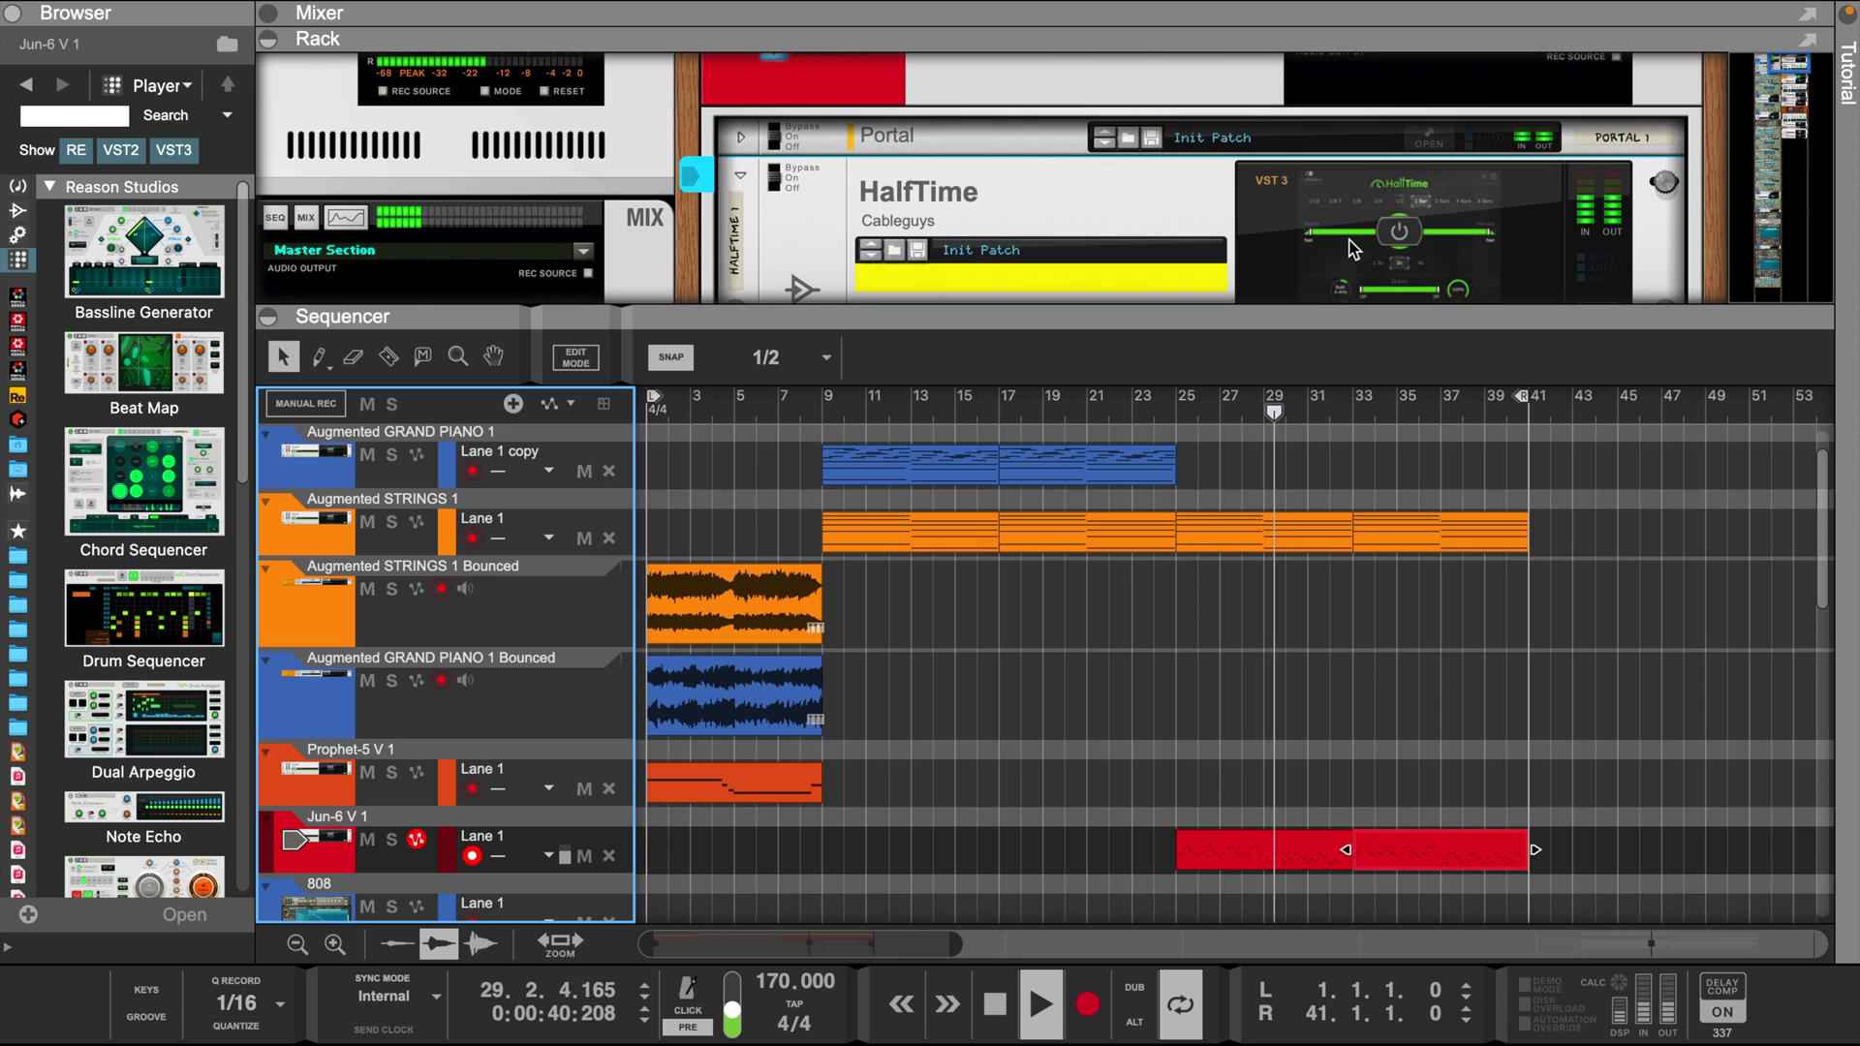
- Set the Jun-6 HalfTime Mix to 100% and the Jun-6 channel level to about -15.75 dB
left_click(1353, 250)
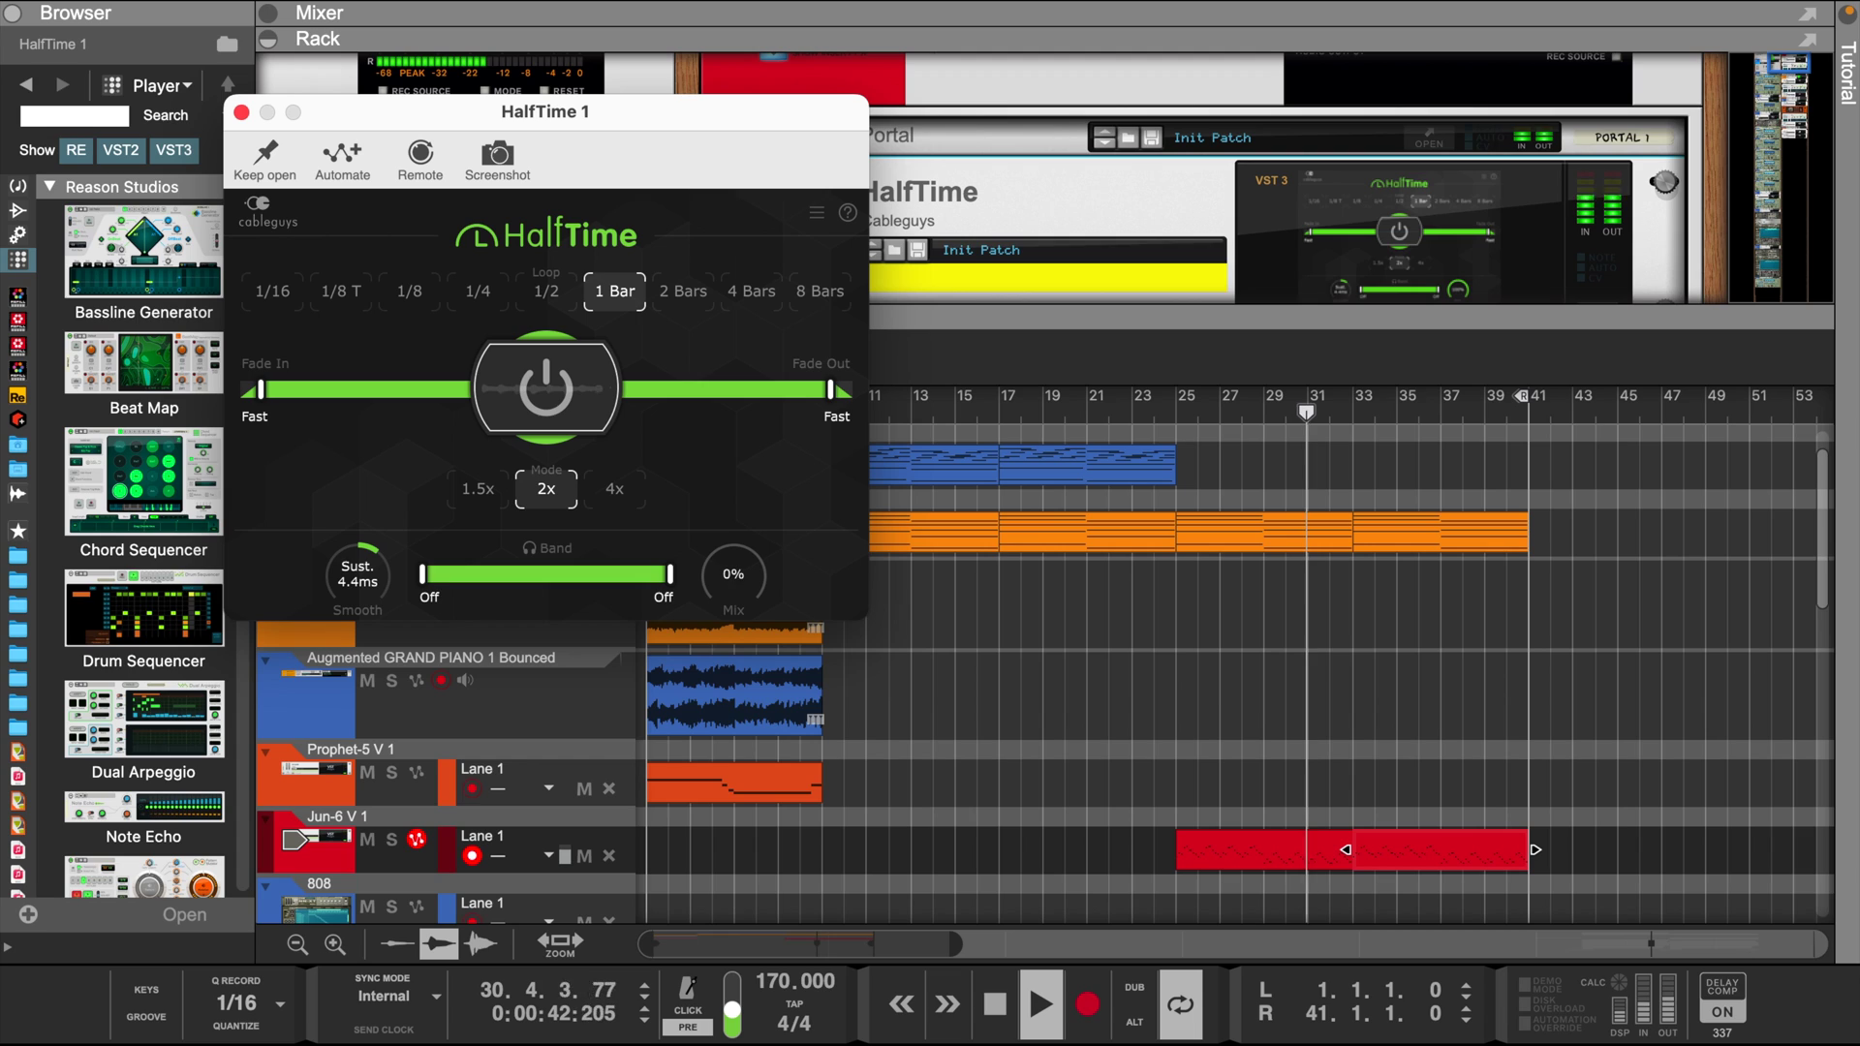
left_click_drag(733, 575, 733, 523)
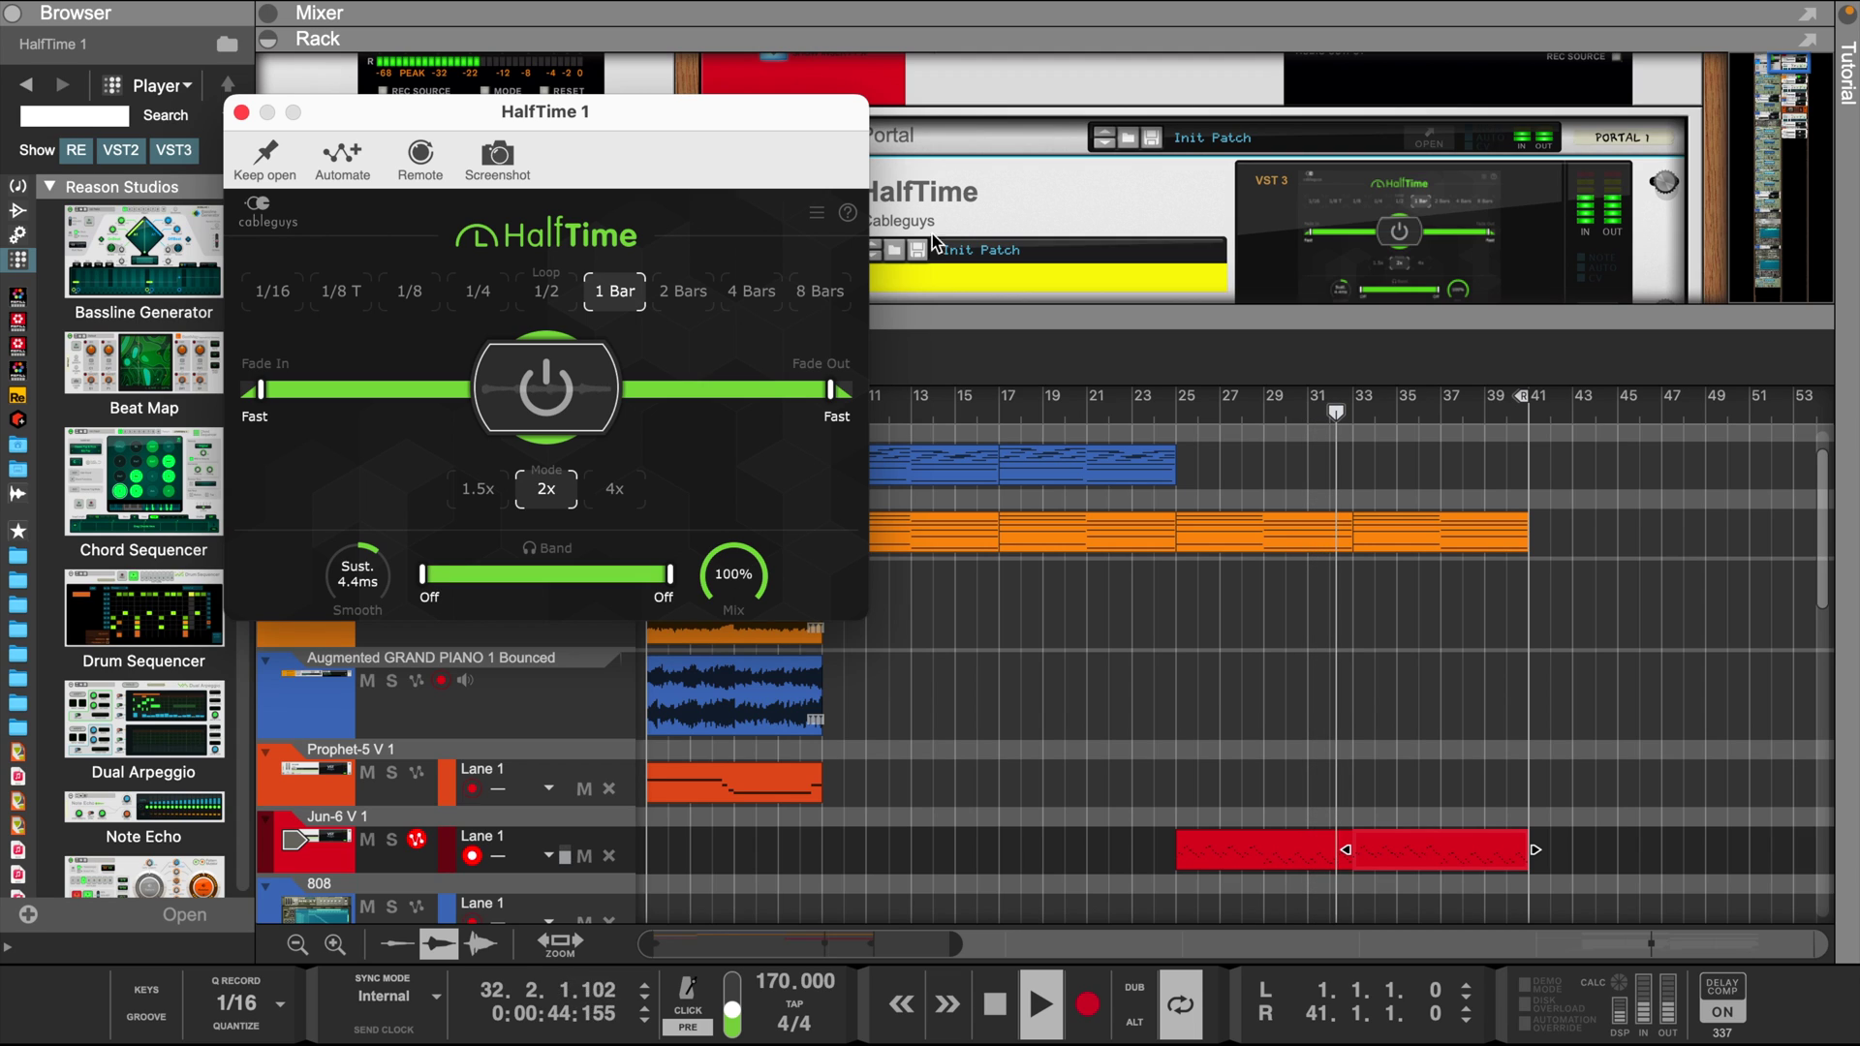
scroll(993, 199, "up", 2)
left_click_drag(1072, 76, 1088, 77)
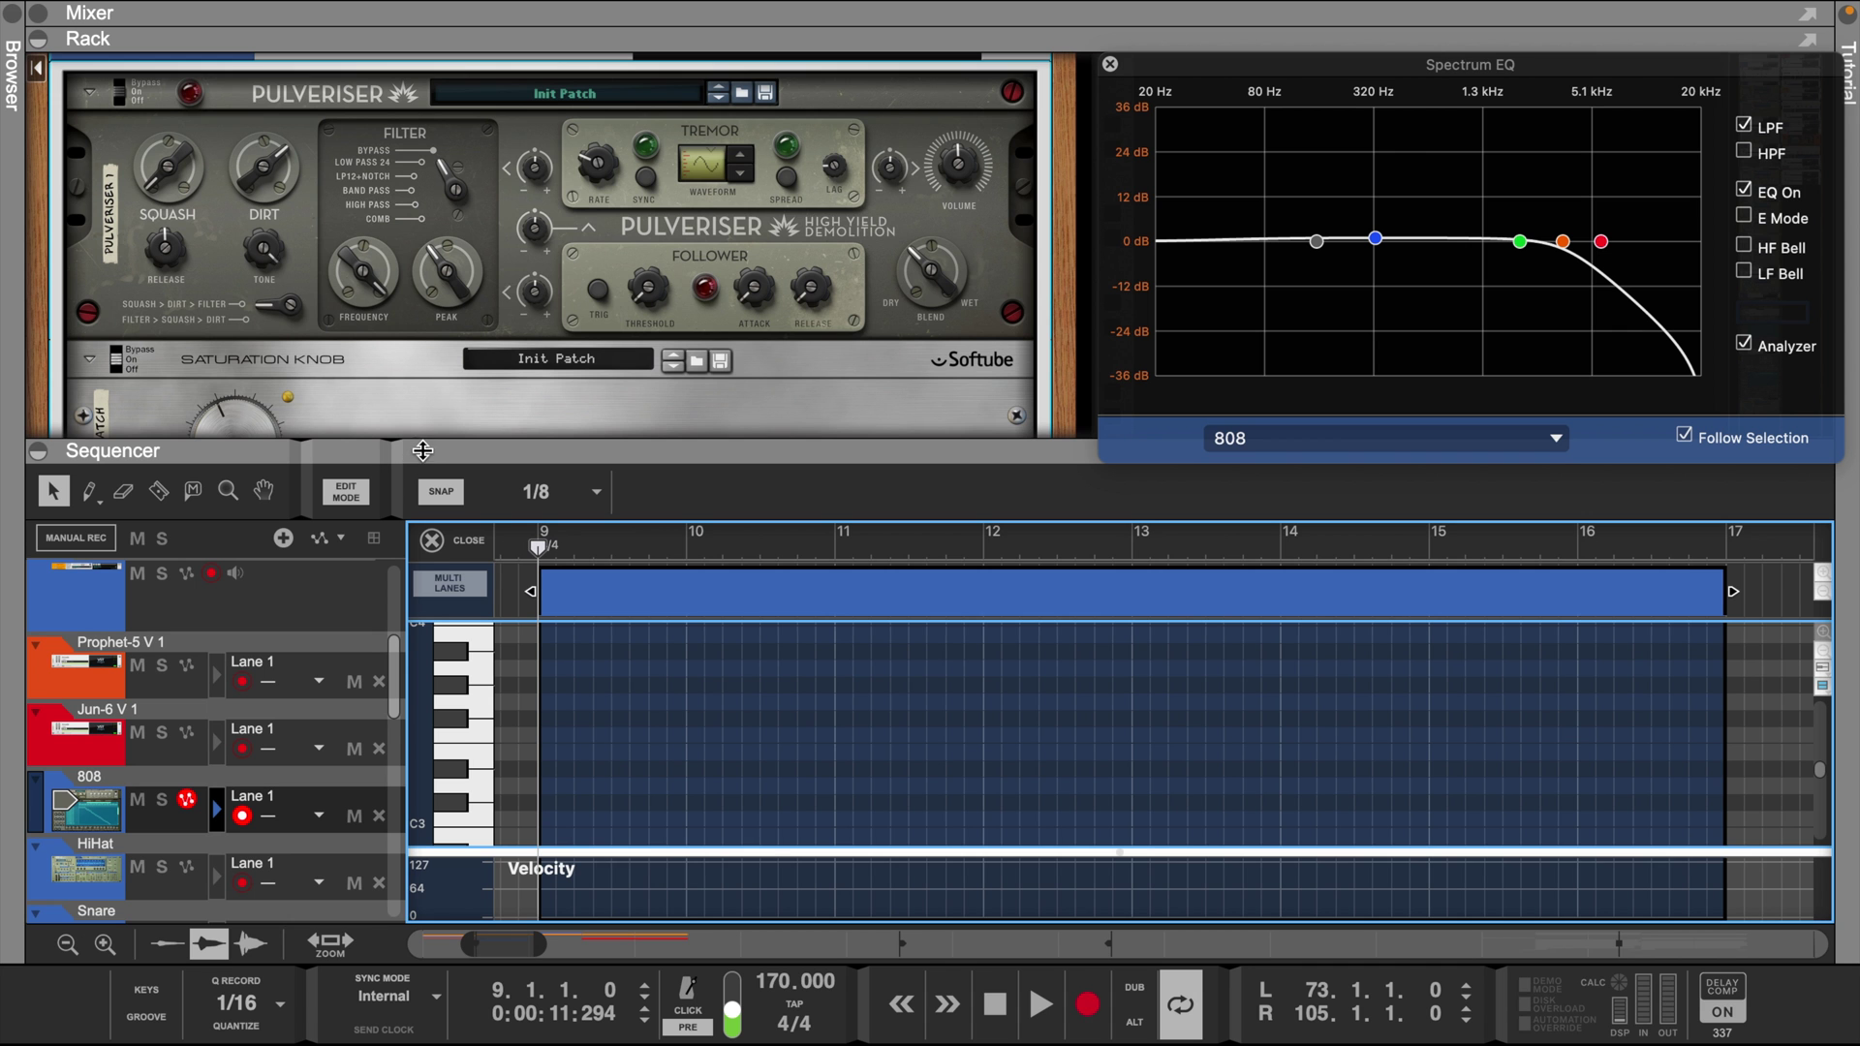
left_click_drag(423, 450, 425, 528)
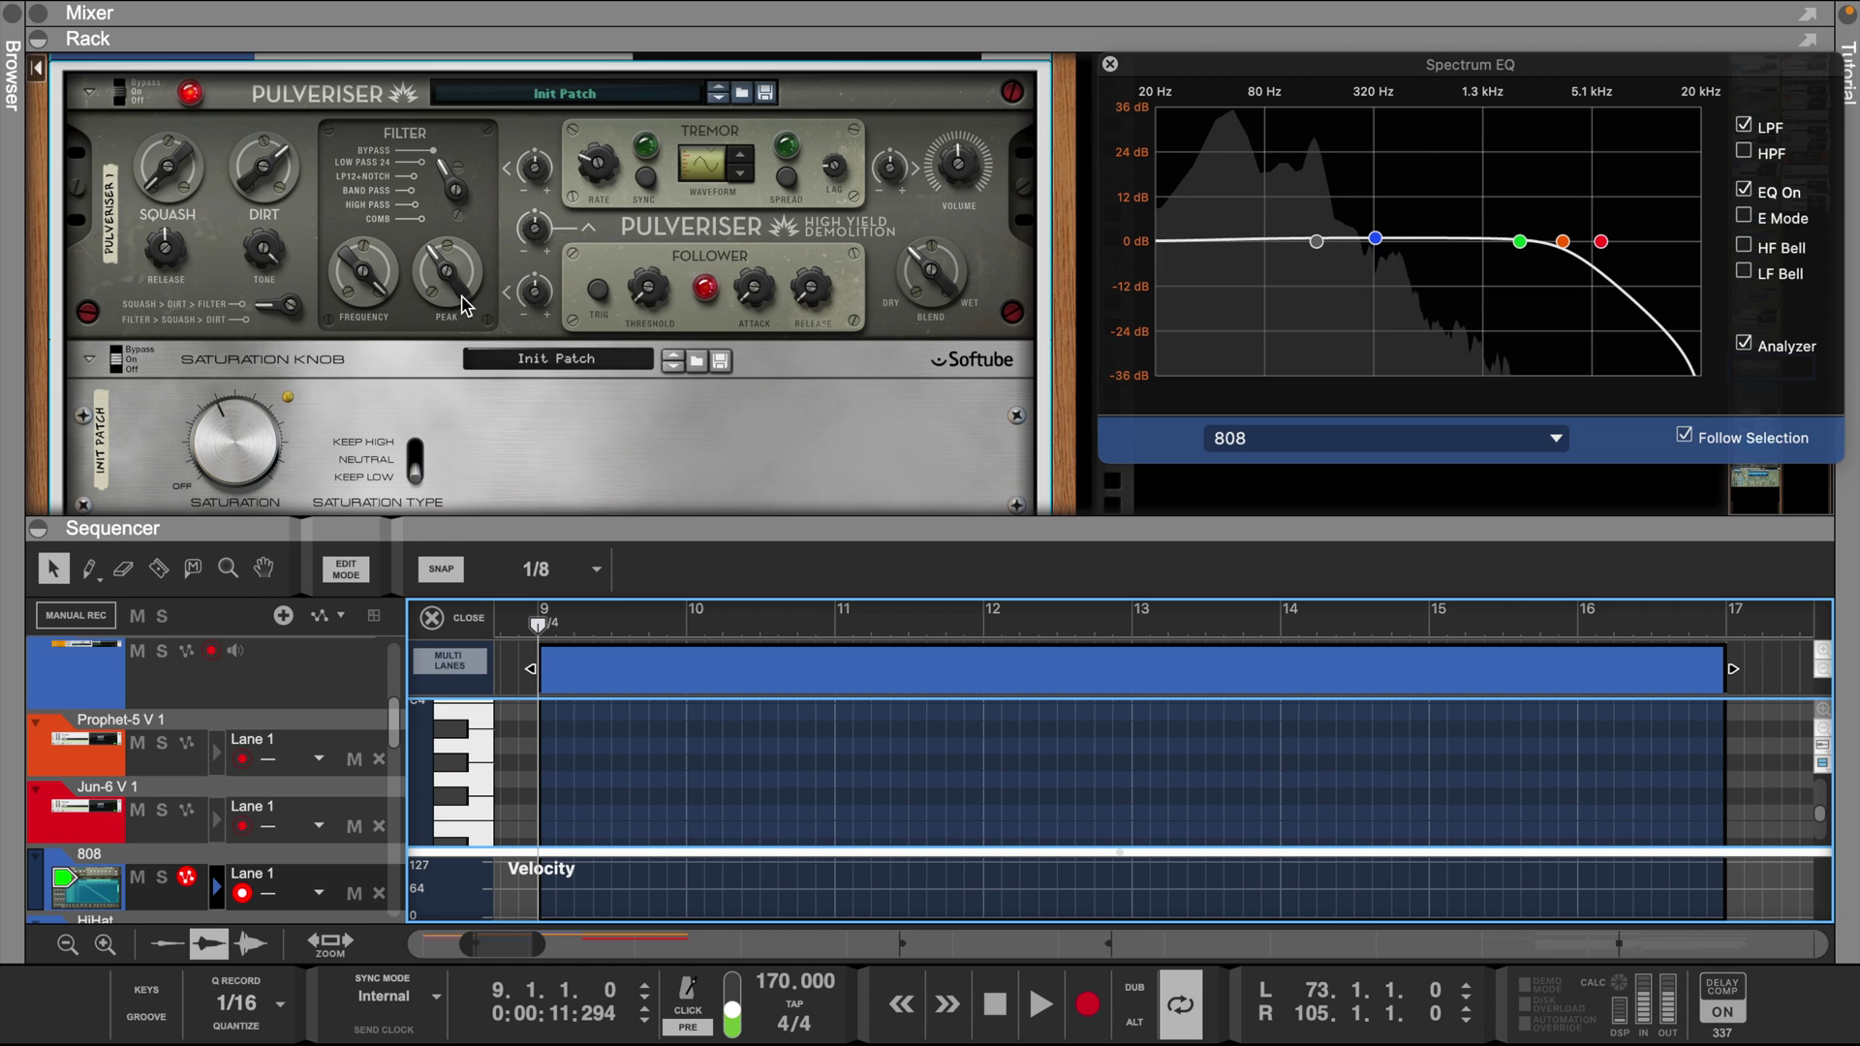
- Scroll the rack to the 808's Pulveriser and Saturation Knob, then enlarge the sequencer area
scroll(429, 362, "up", 1)
scroll(429, 363, "up", 4)
scroll(429, 363, "down", 3)
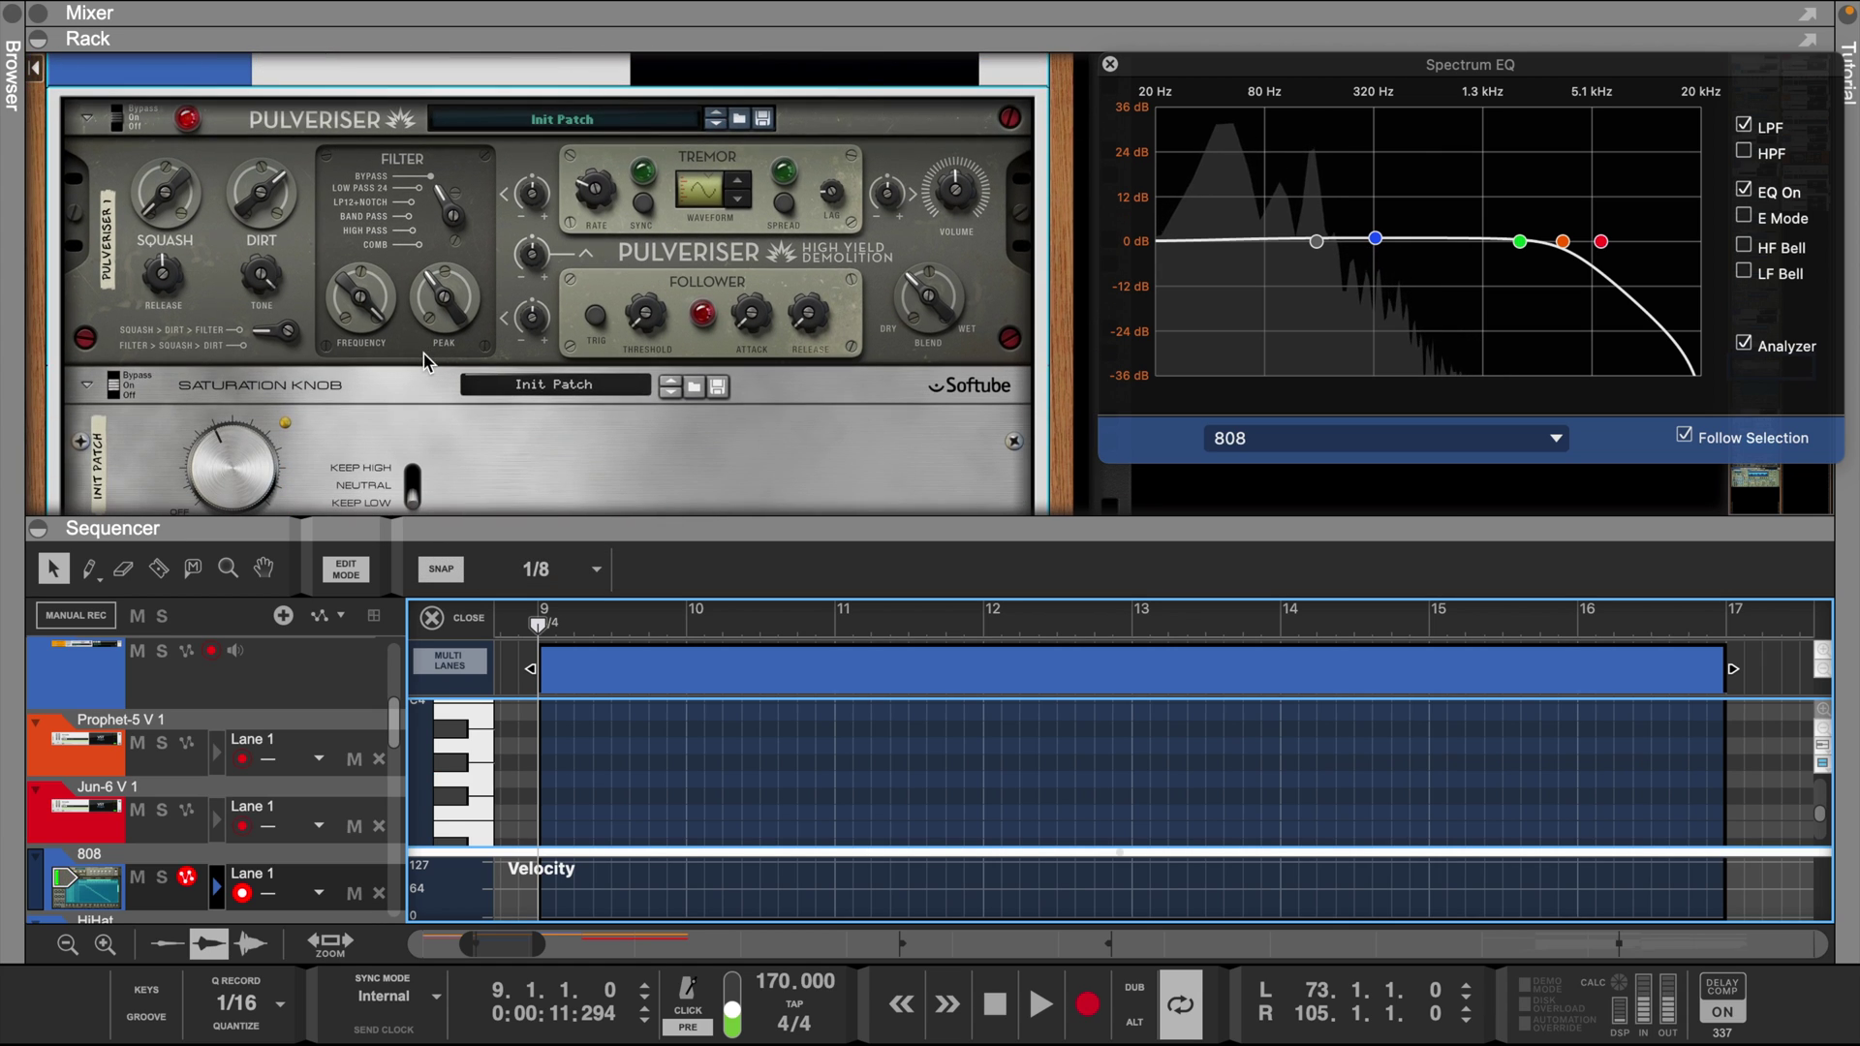
scroll(427, 361, "up", 3)
scroll(291, 160, "up", 1)
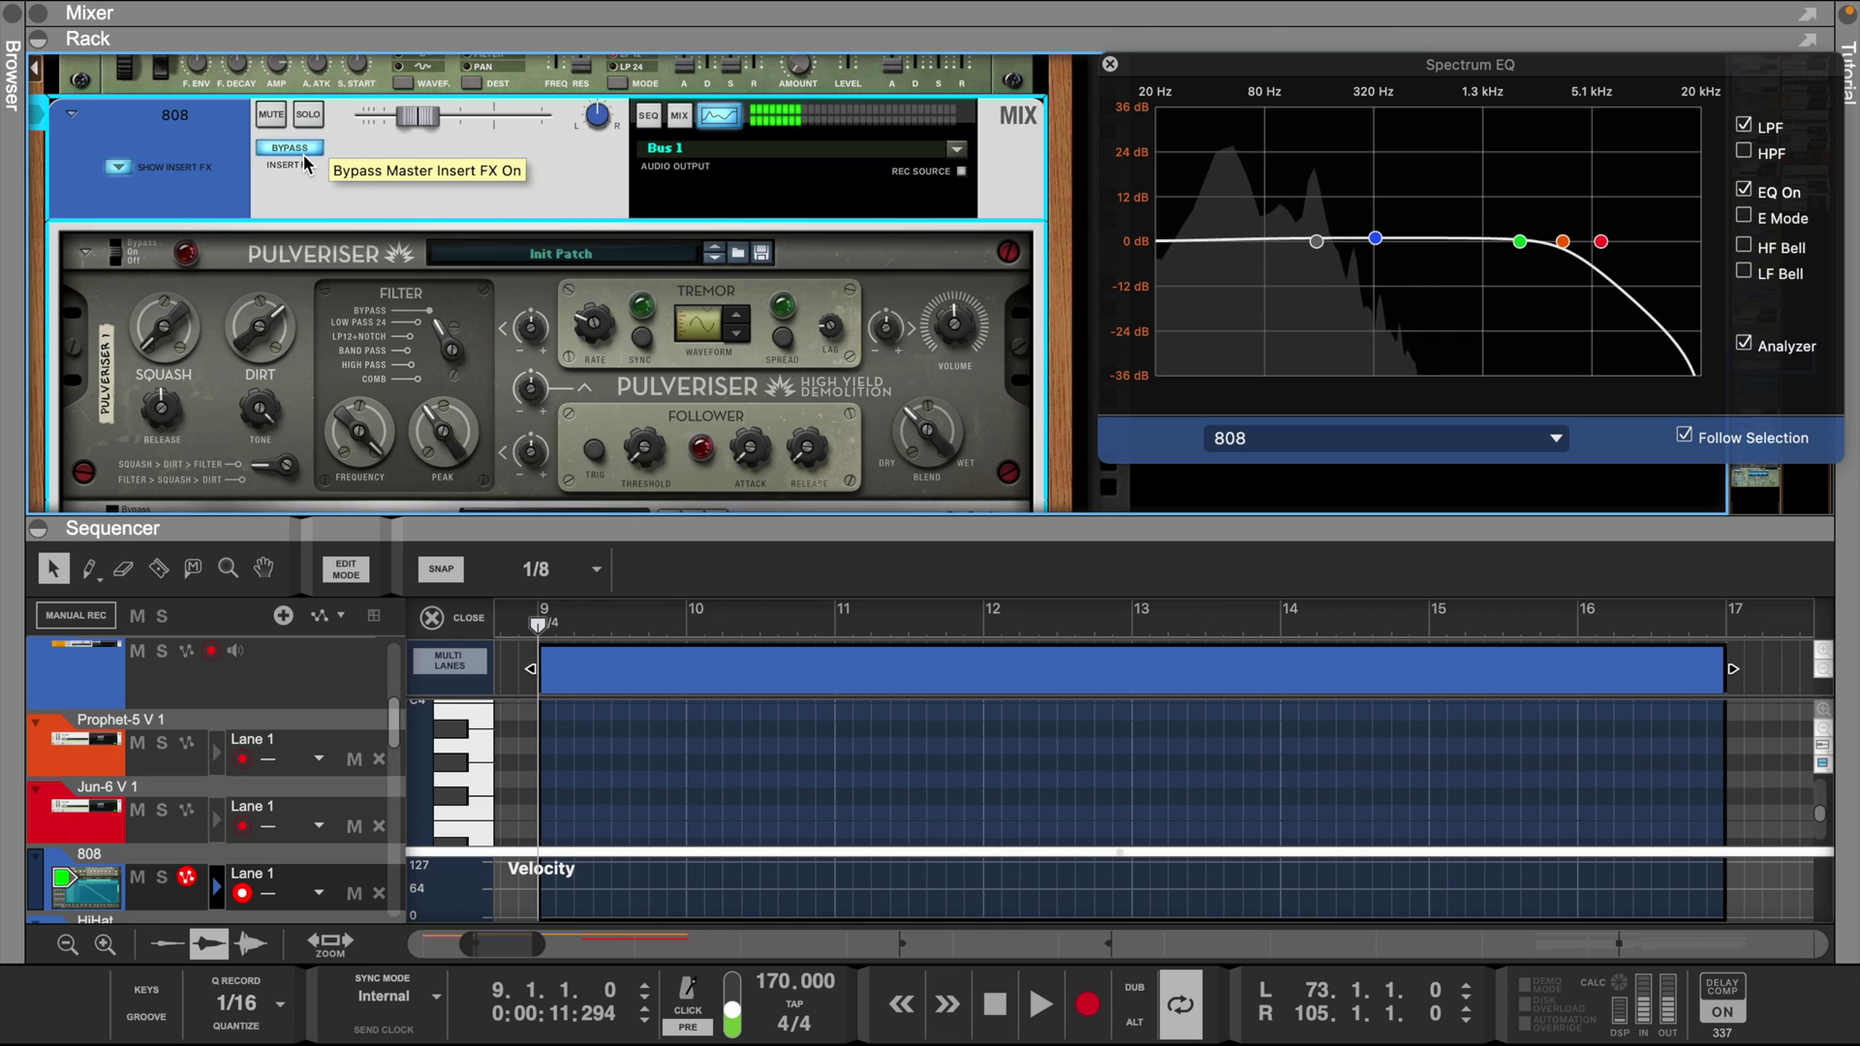
scroll(357, 221, "down", 3)
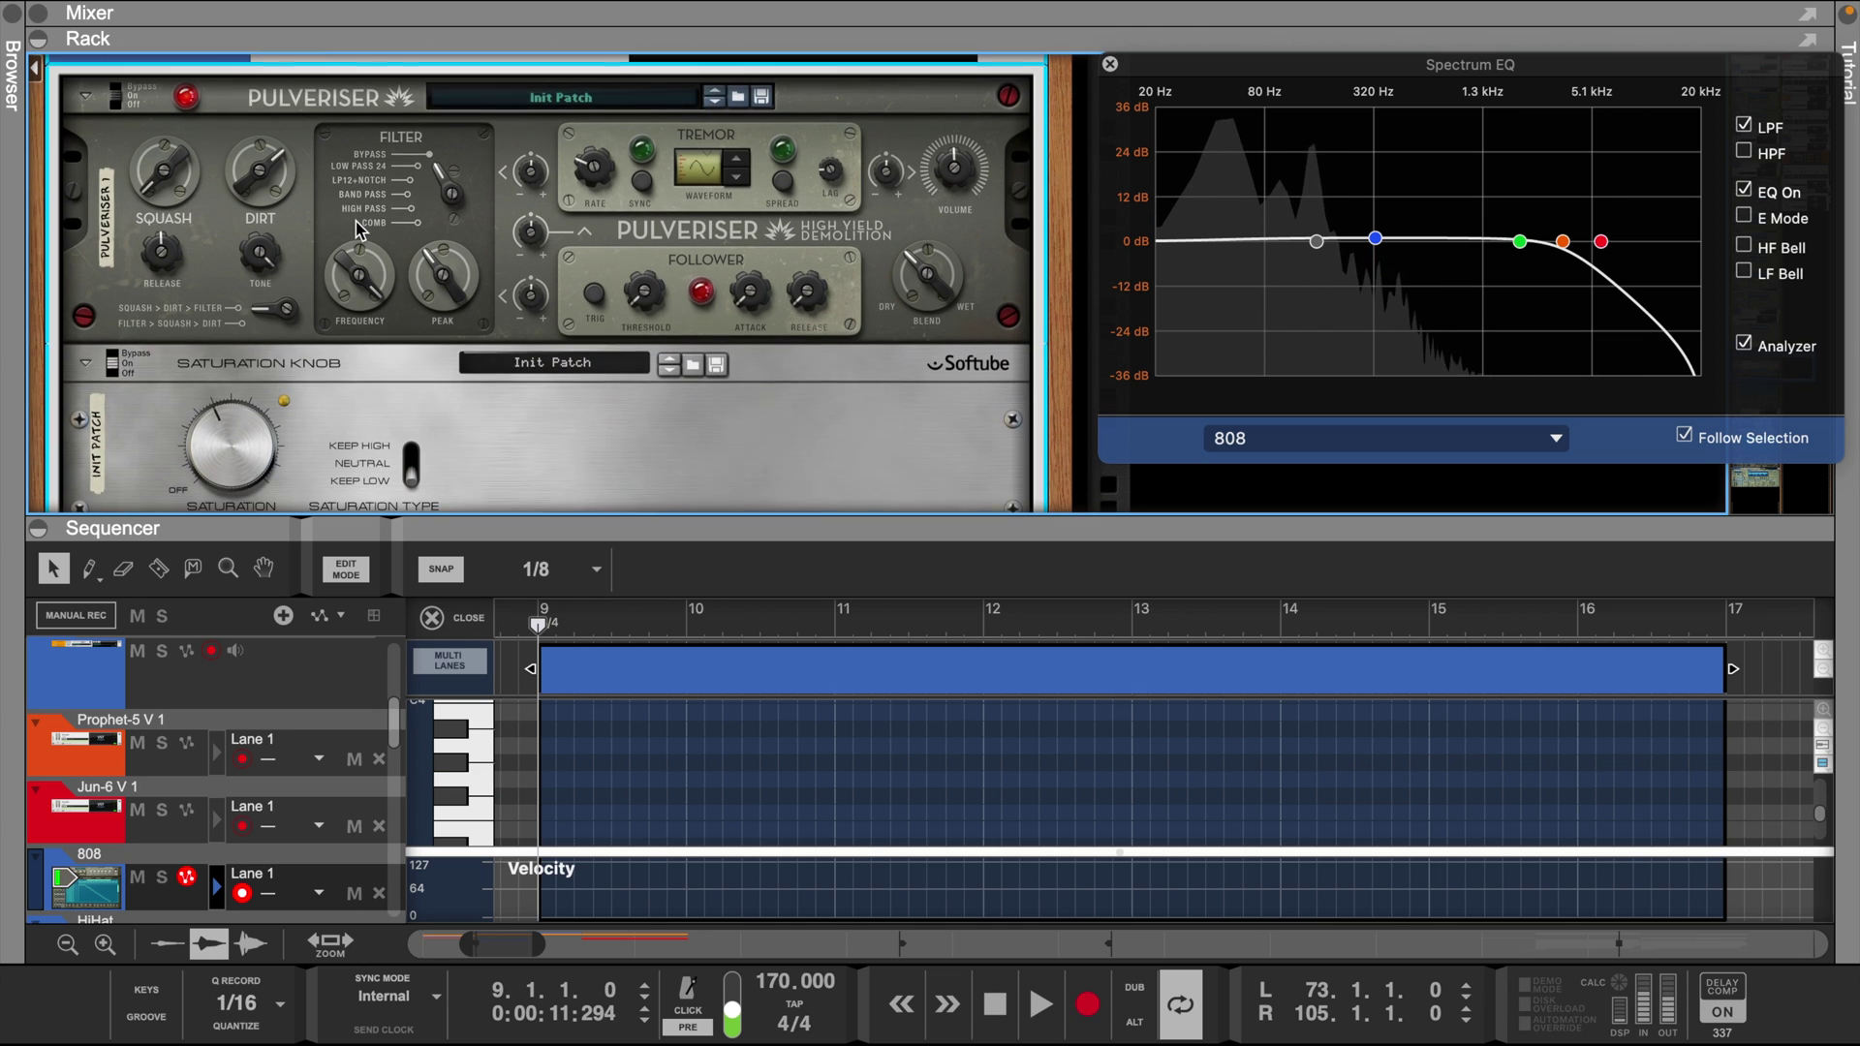
left_click(241, 450)
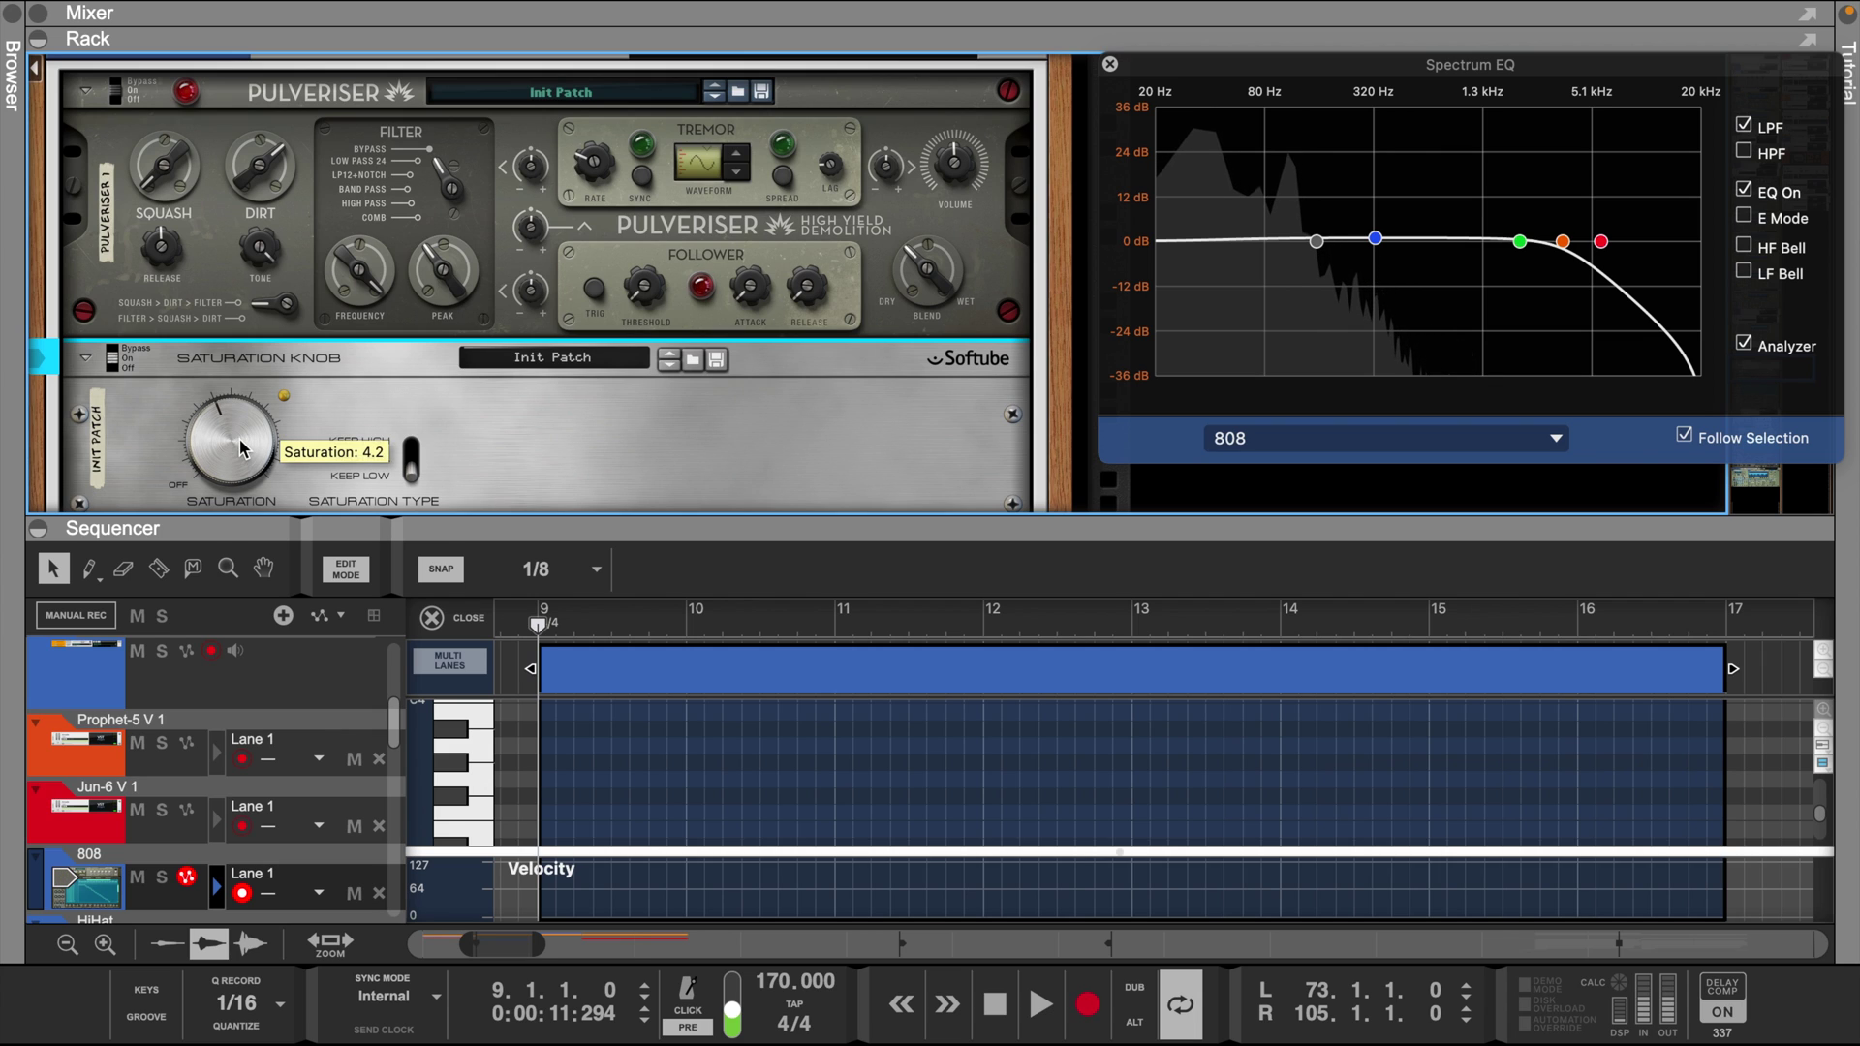
left_click_drag(571, 535, 561, 379)
- Draw G3 808 notes in bars 9–12, copy them to bar 13 as D3, and set all velocities to 127
key("w")
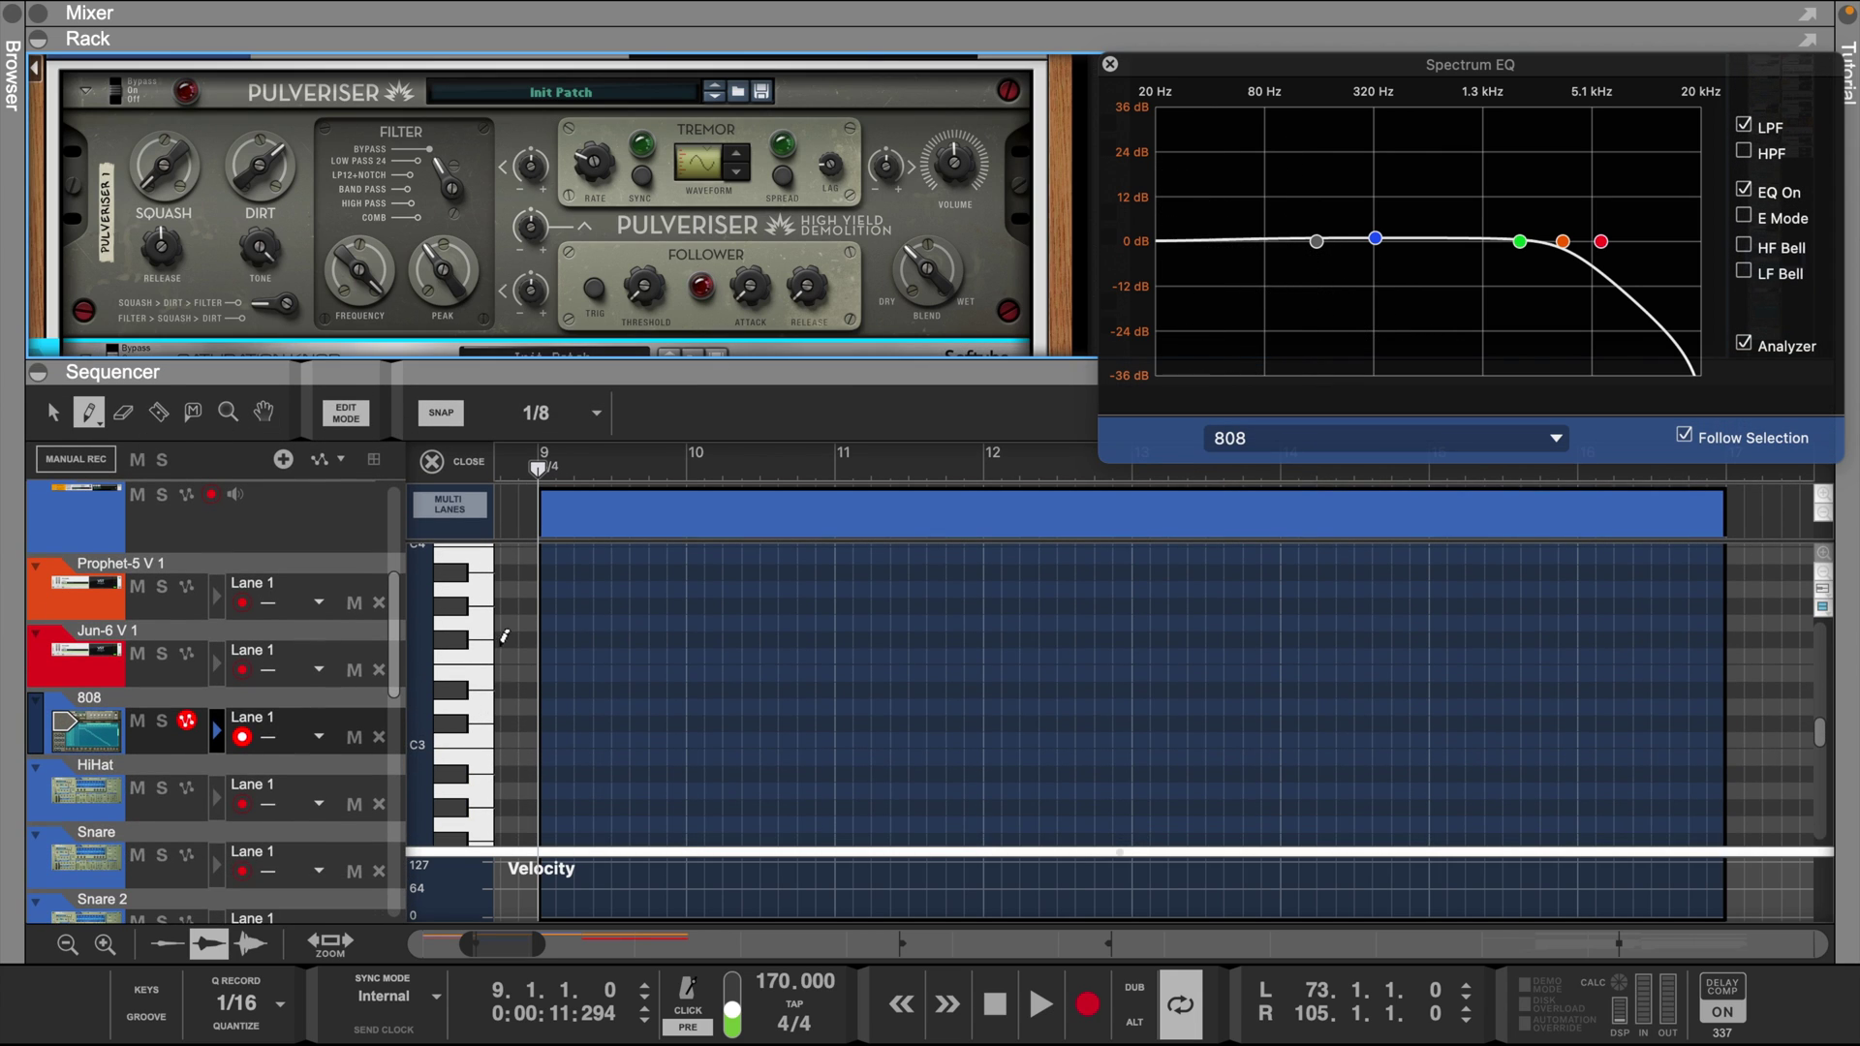
left_click(549, 621)
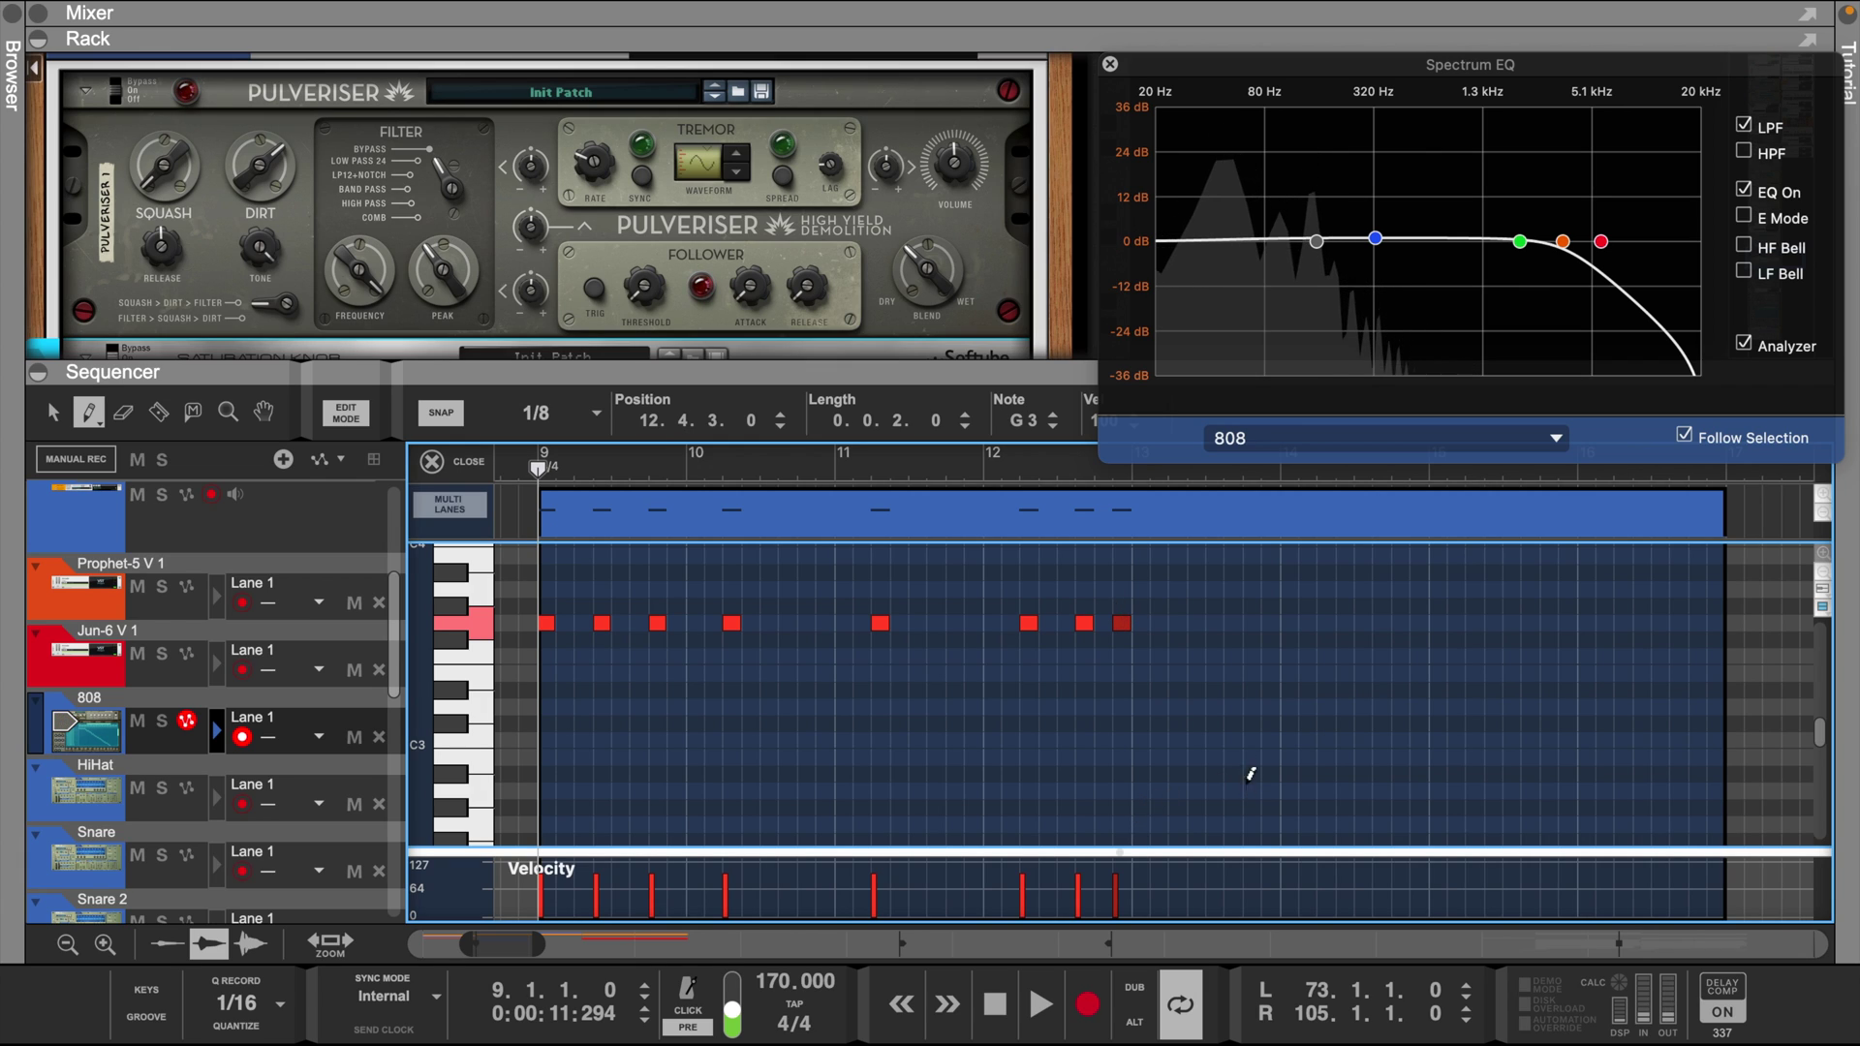
left_click_drag(1216, 582, 531, 715)
key("ctrl+d")
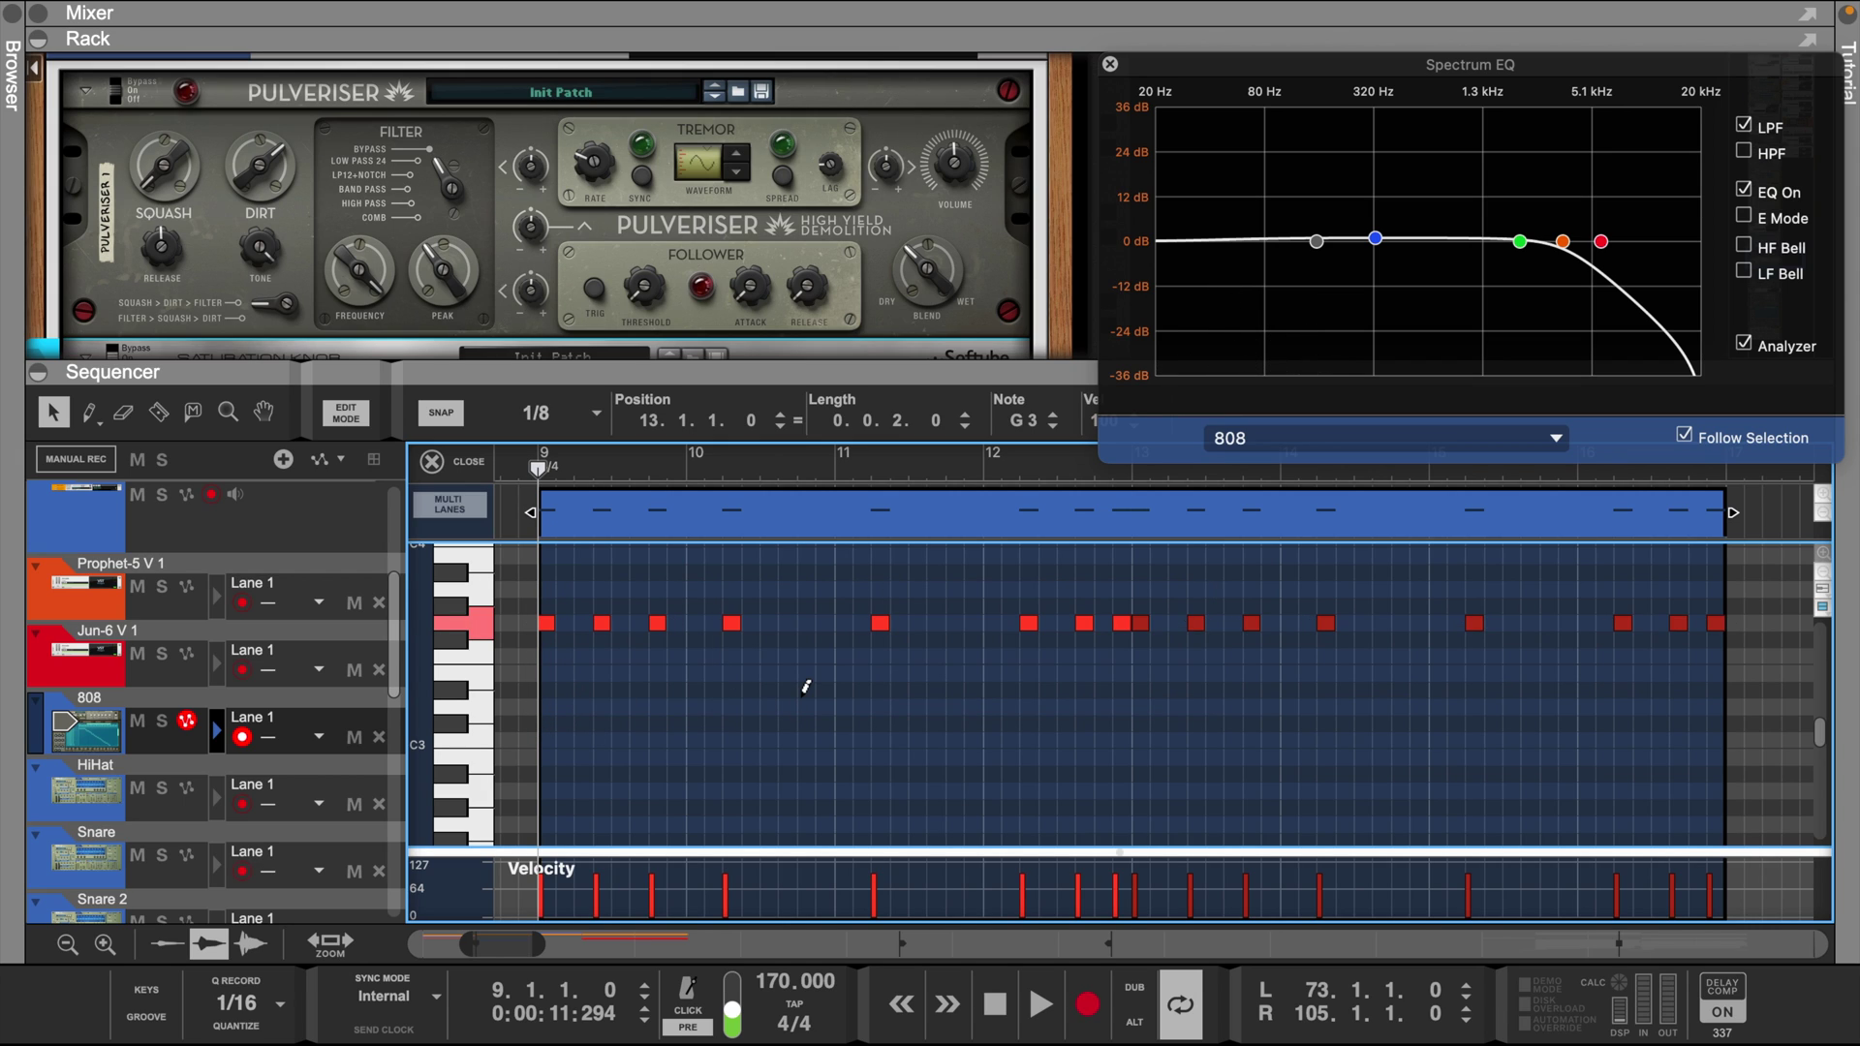
key("Down")
key("Down")
key("Down")
key("Down")
key("Down")
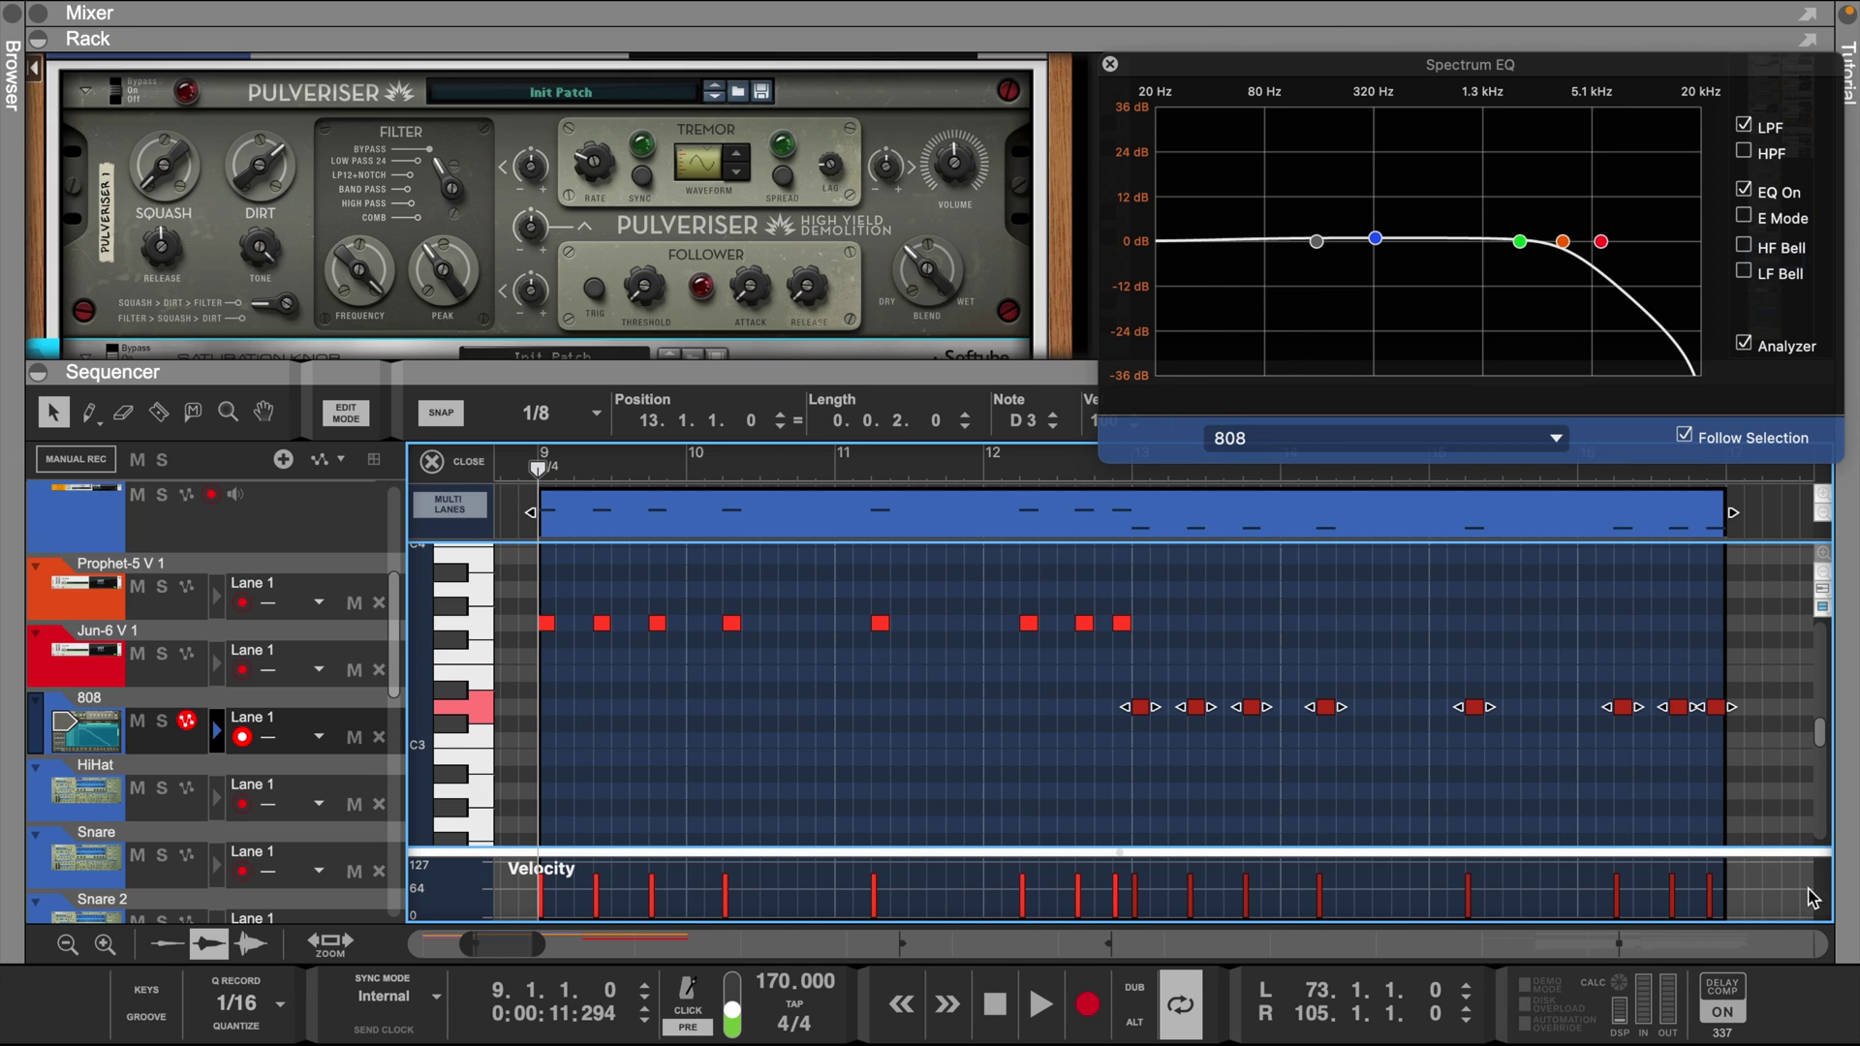
key("w")
left_click_drag(1725, 860, 515, 861)
key("space")
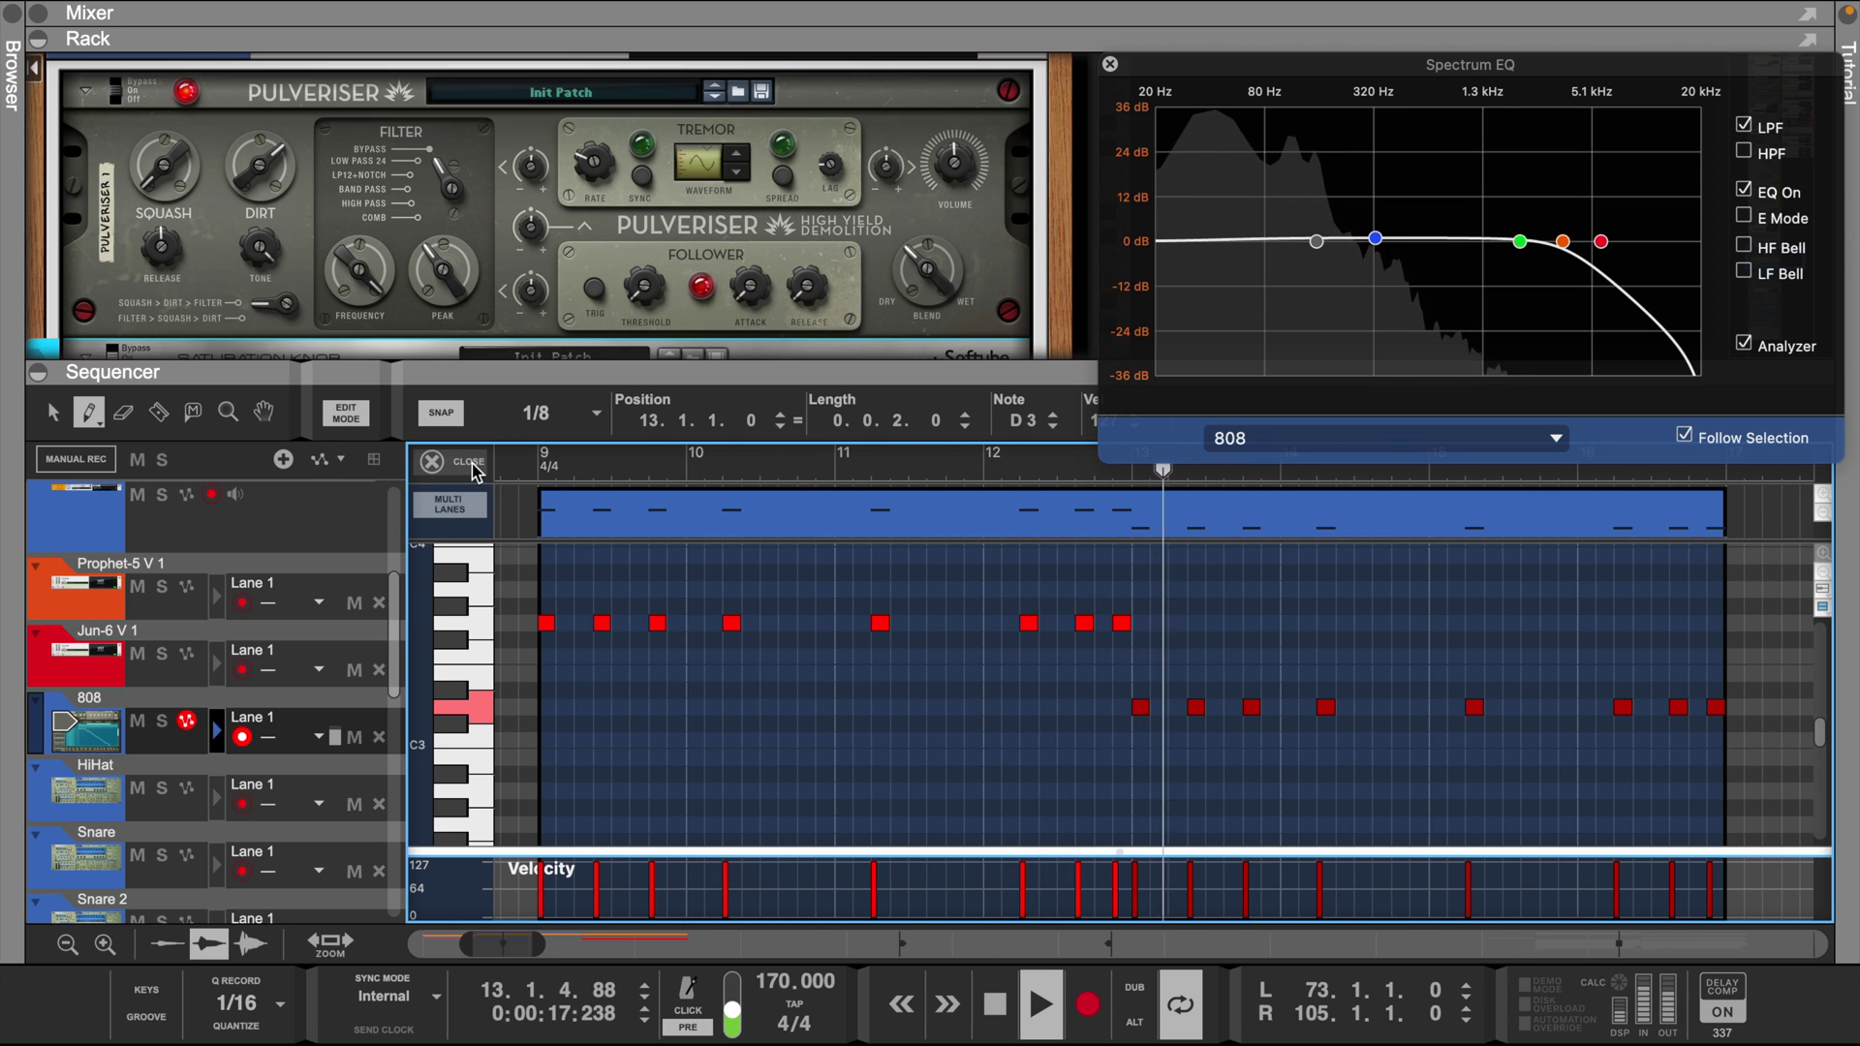
- Duplicate the 808 clip into bars 17–25
left_click(432, 461)
left_click(69, 426)
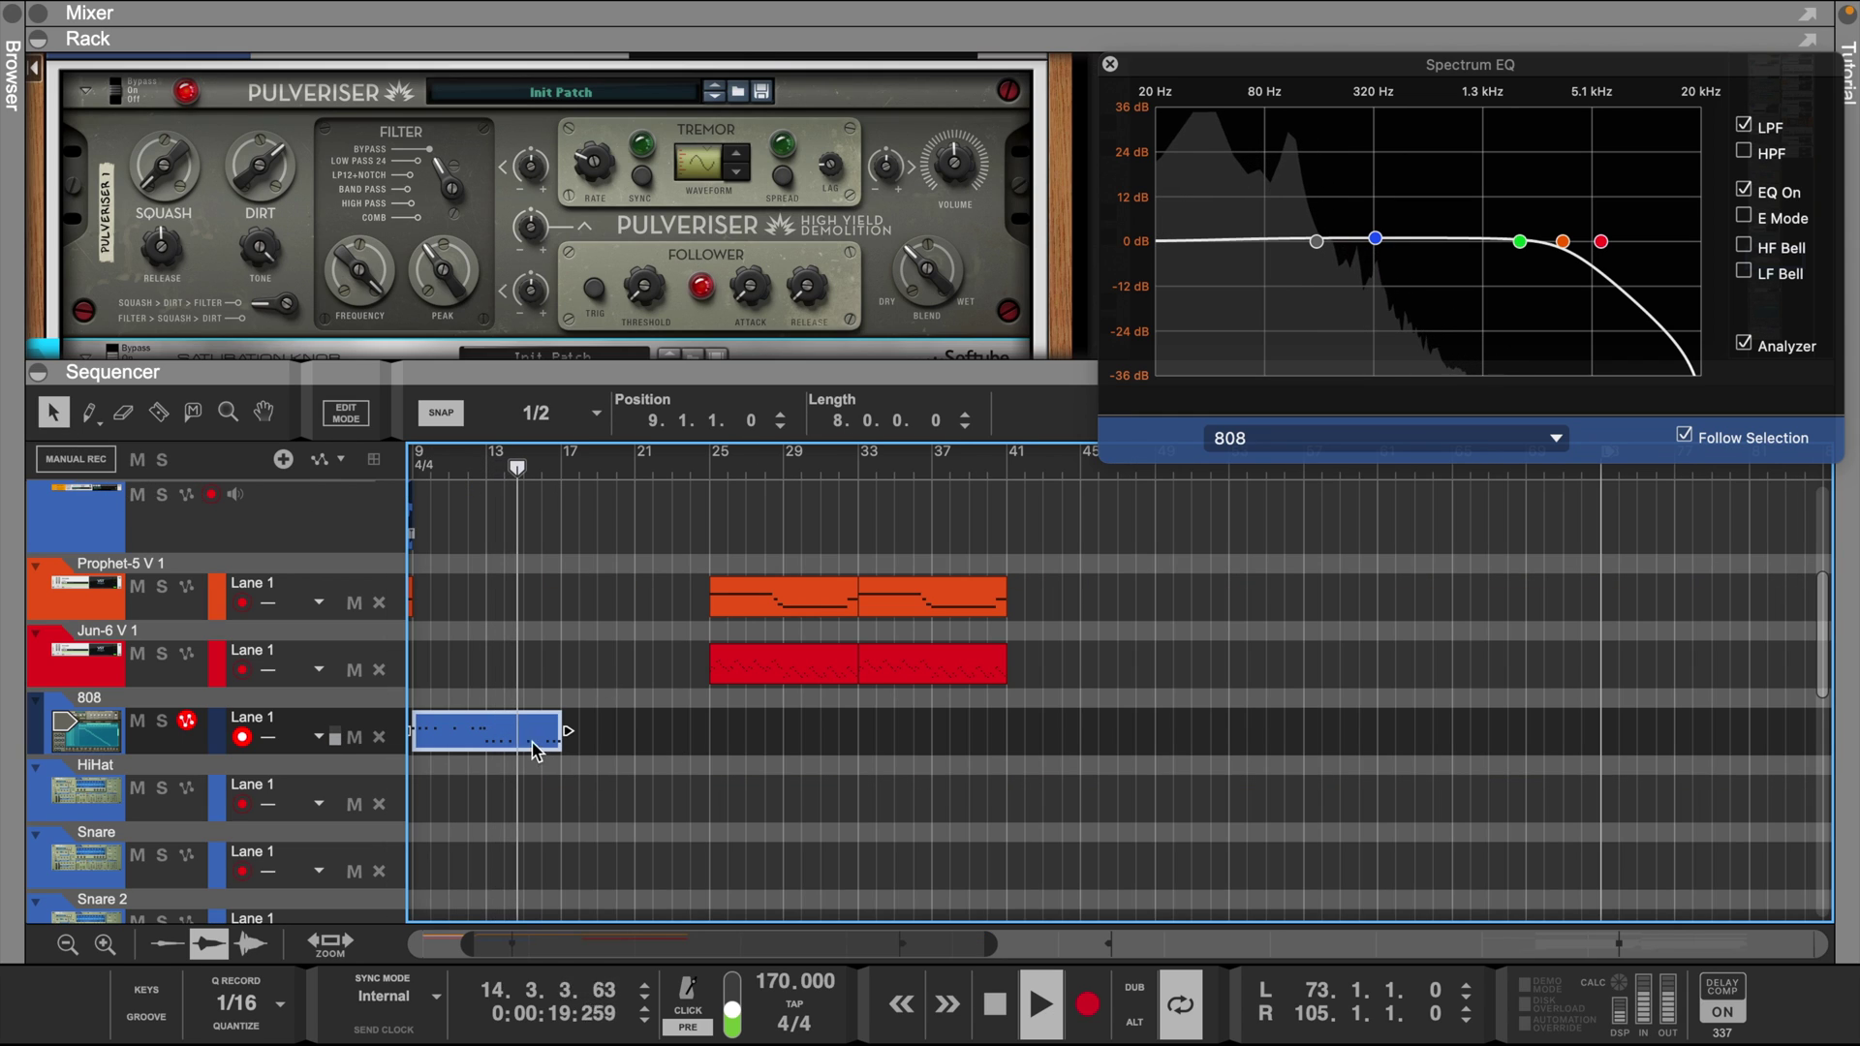
key("ctrl+d")
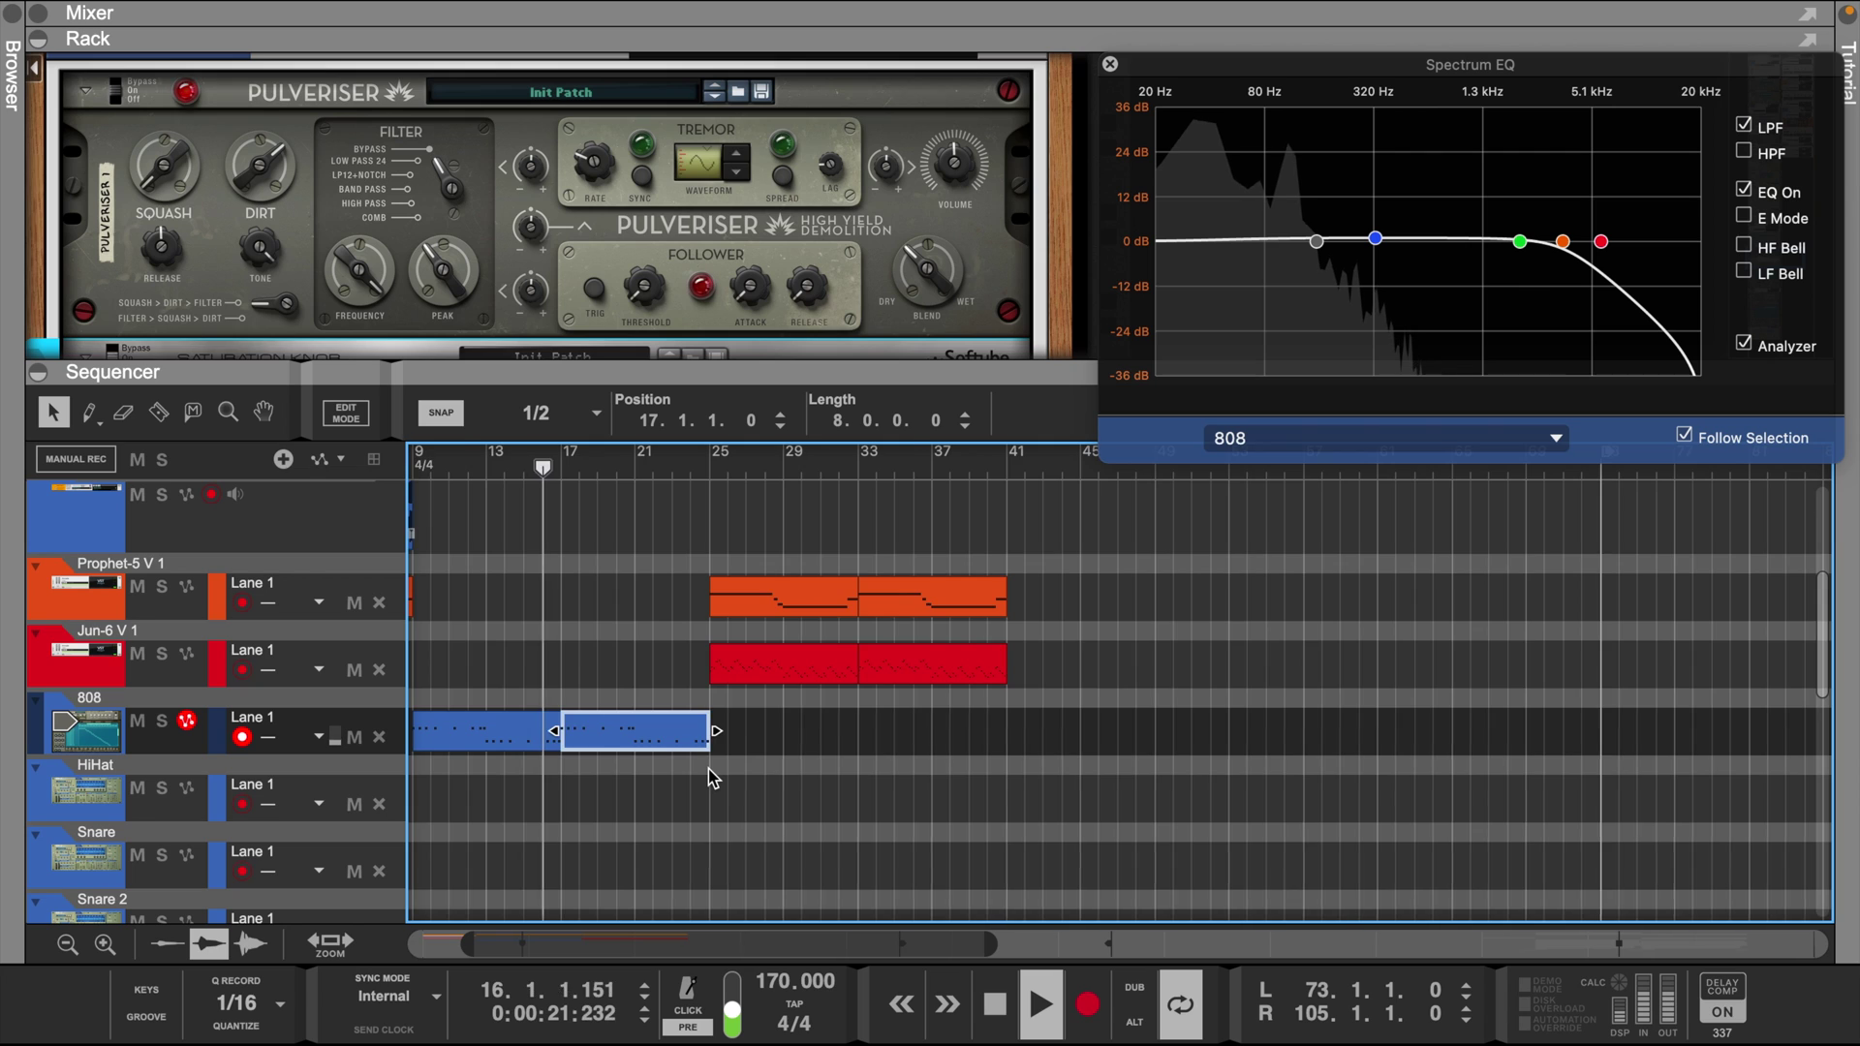
- Show the mixer, close the Spectrum EQ, set Augmented GRAND to about -20.5 dB, and select the 808 channel
scroll(707, 769, "left", 3)
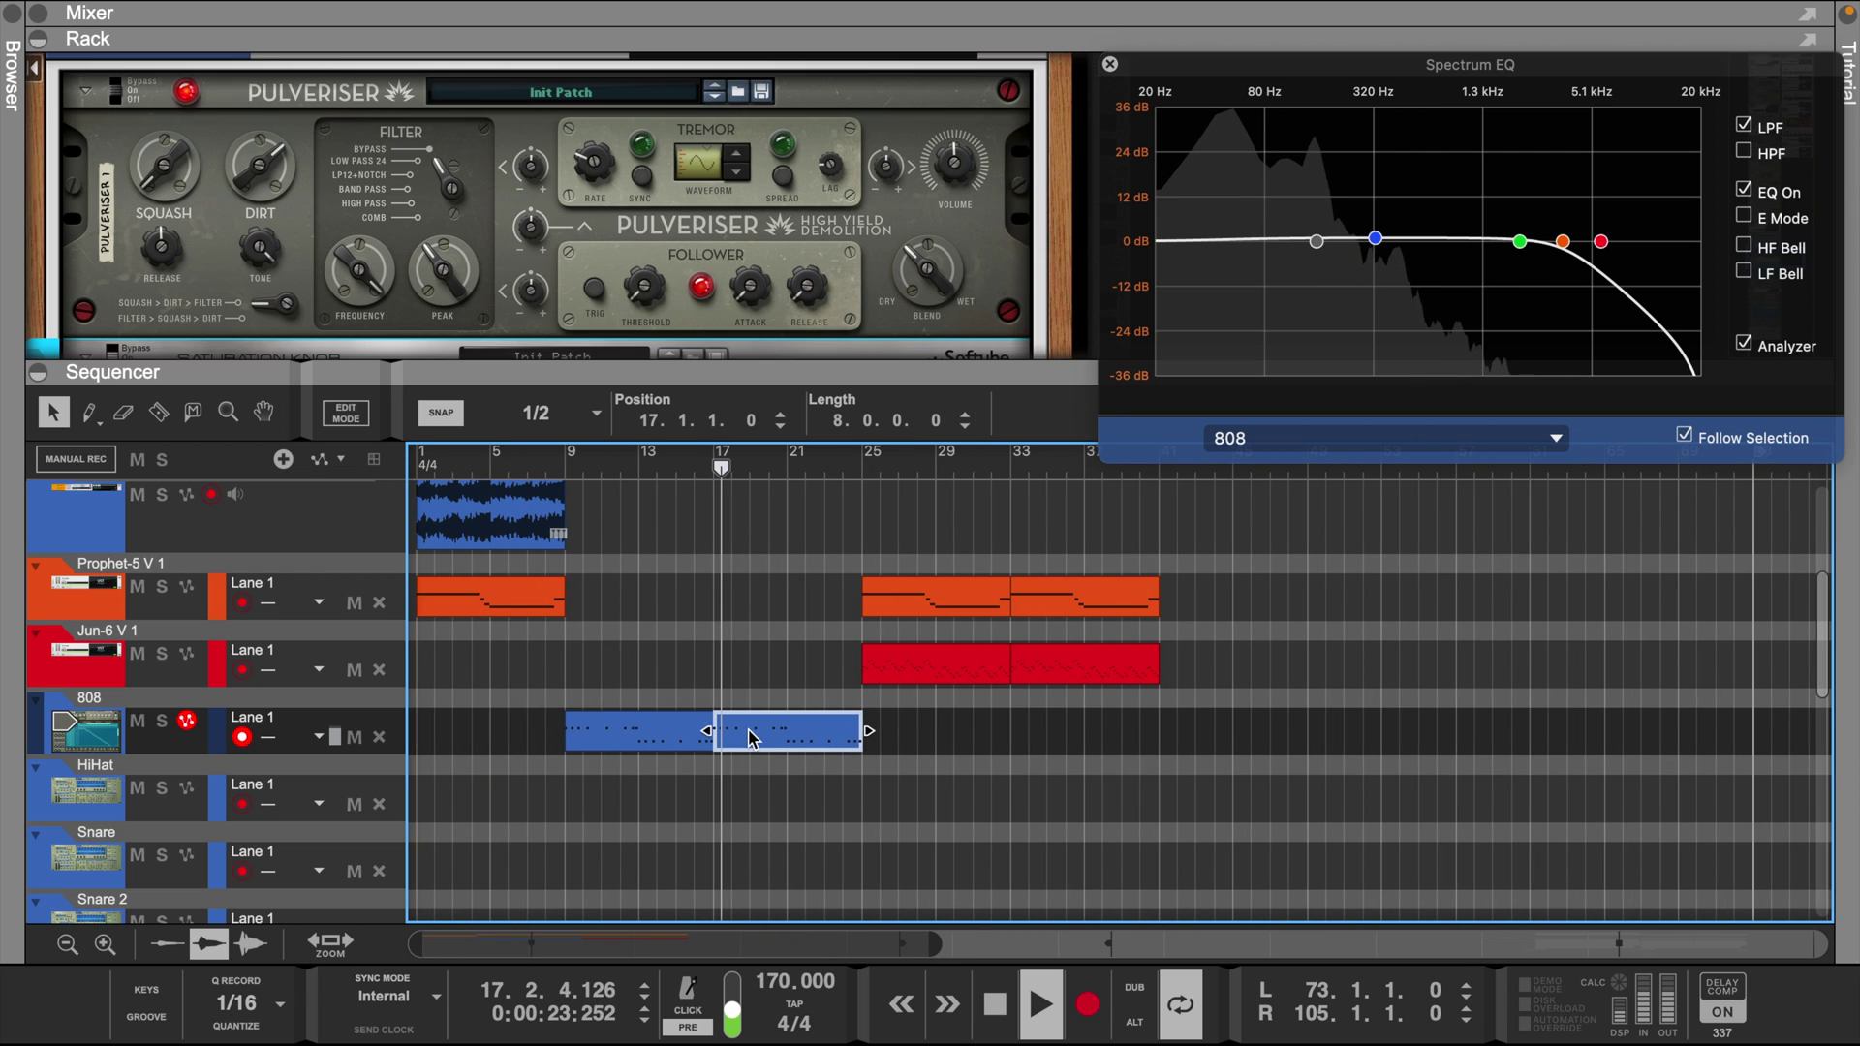
left_click_drag(896, 37, 918, 432)
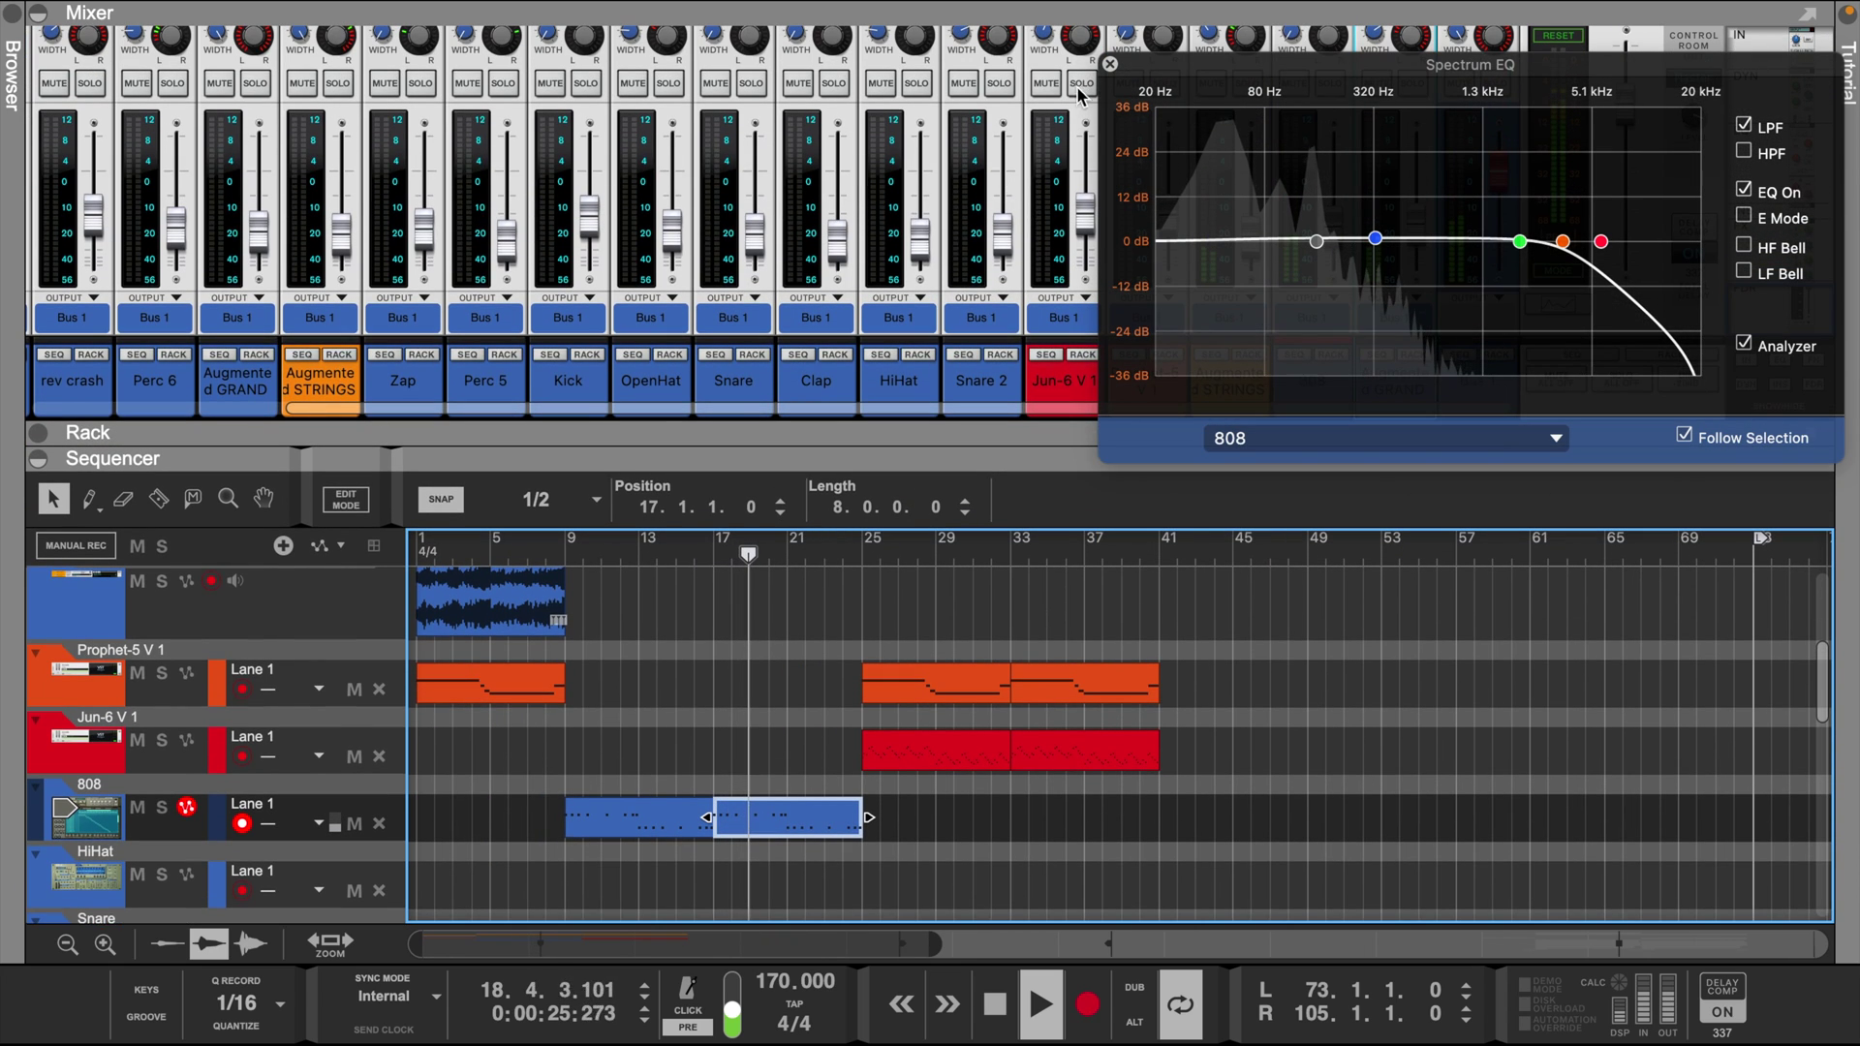
left_click(1110, 66)
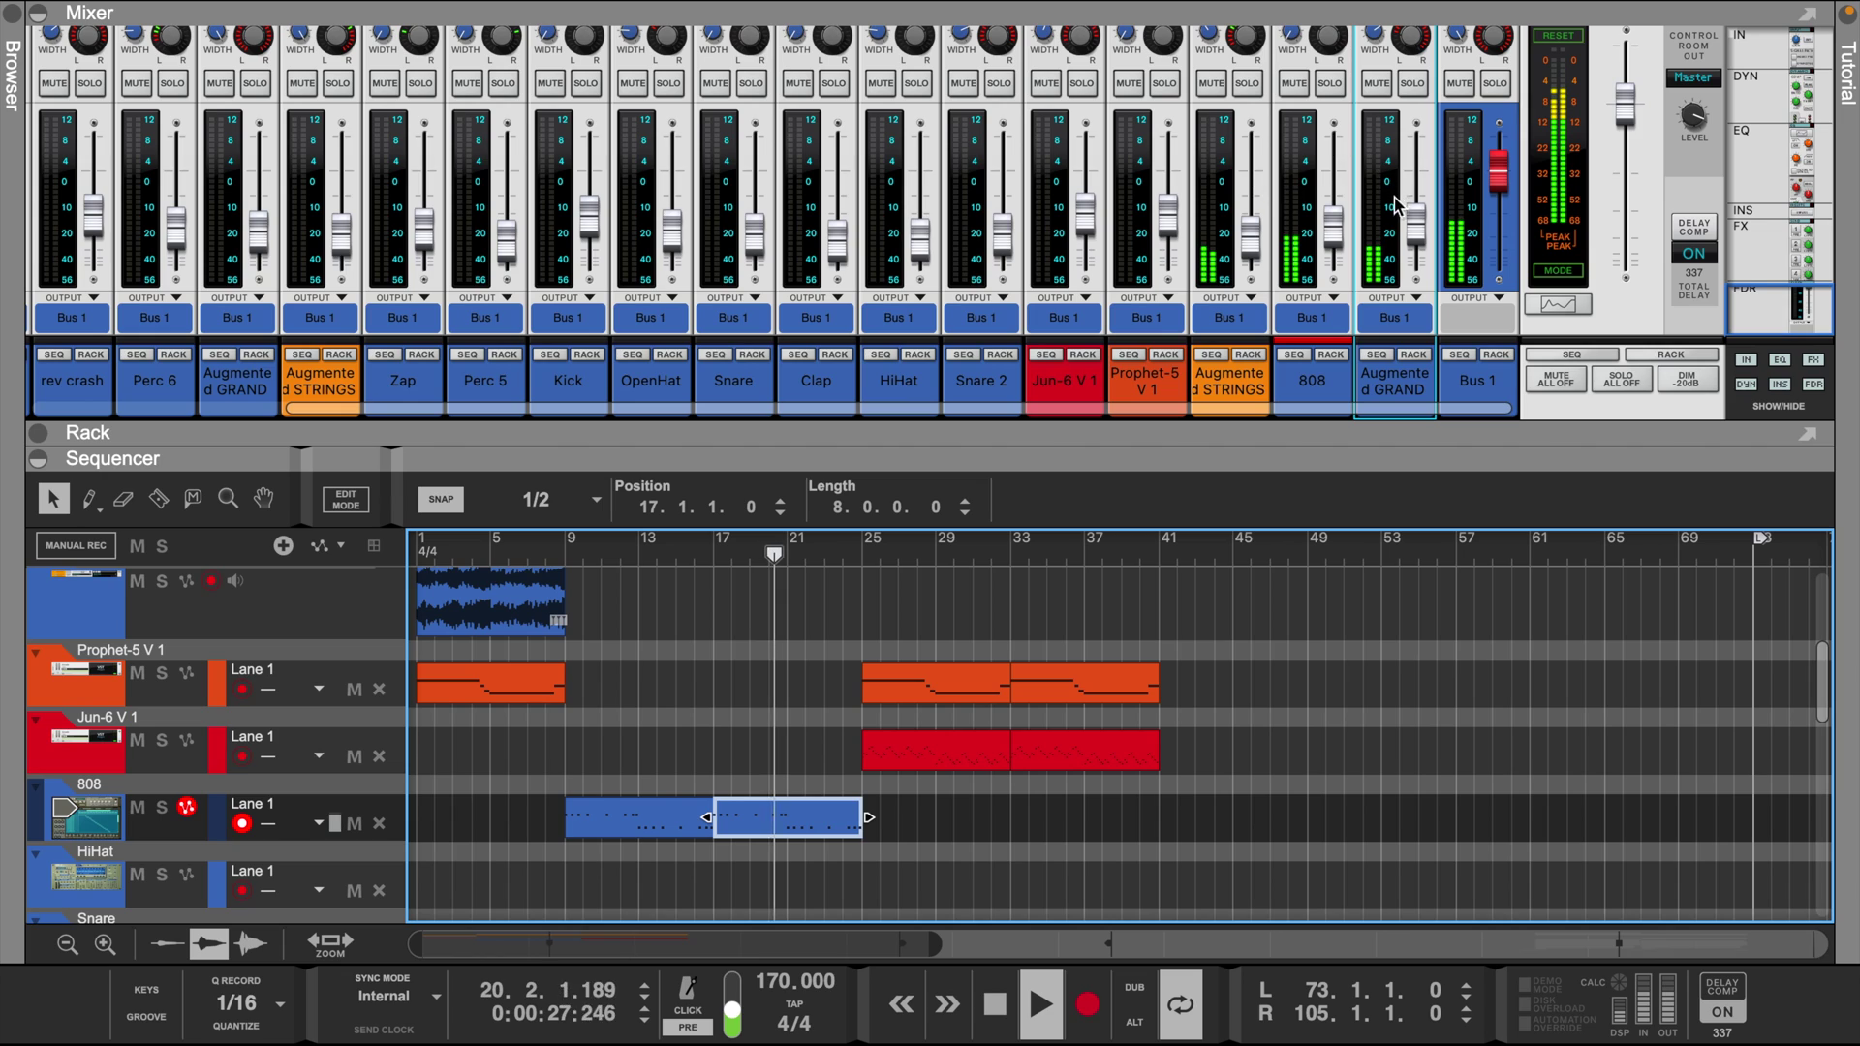
left_click(1416, 232)
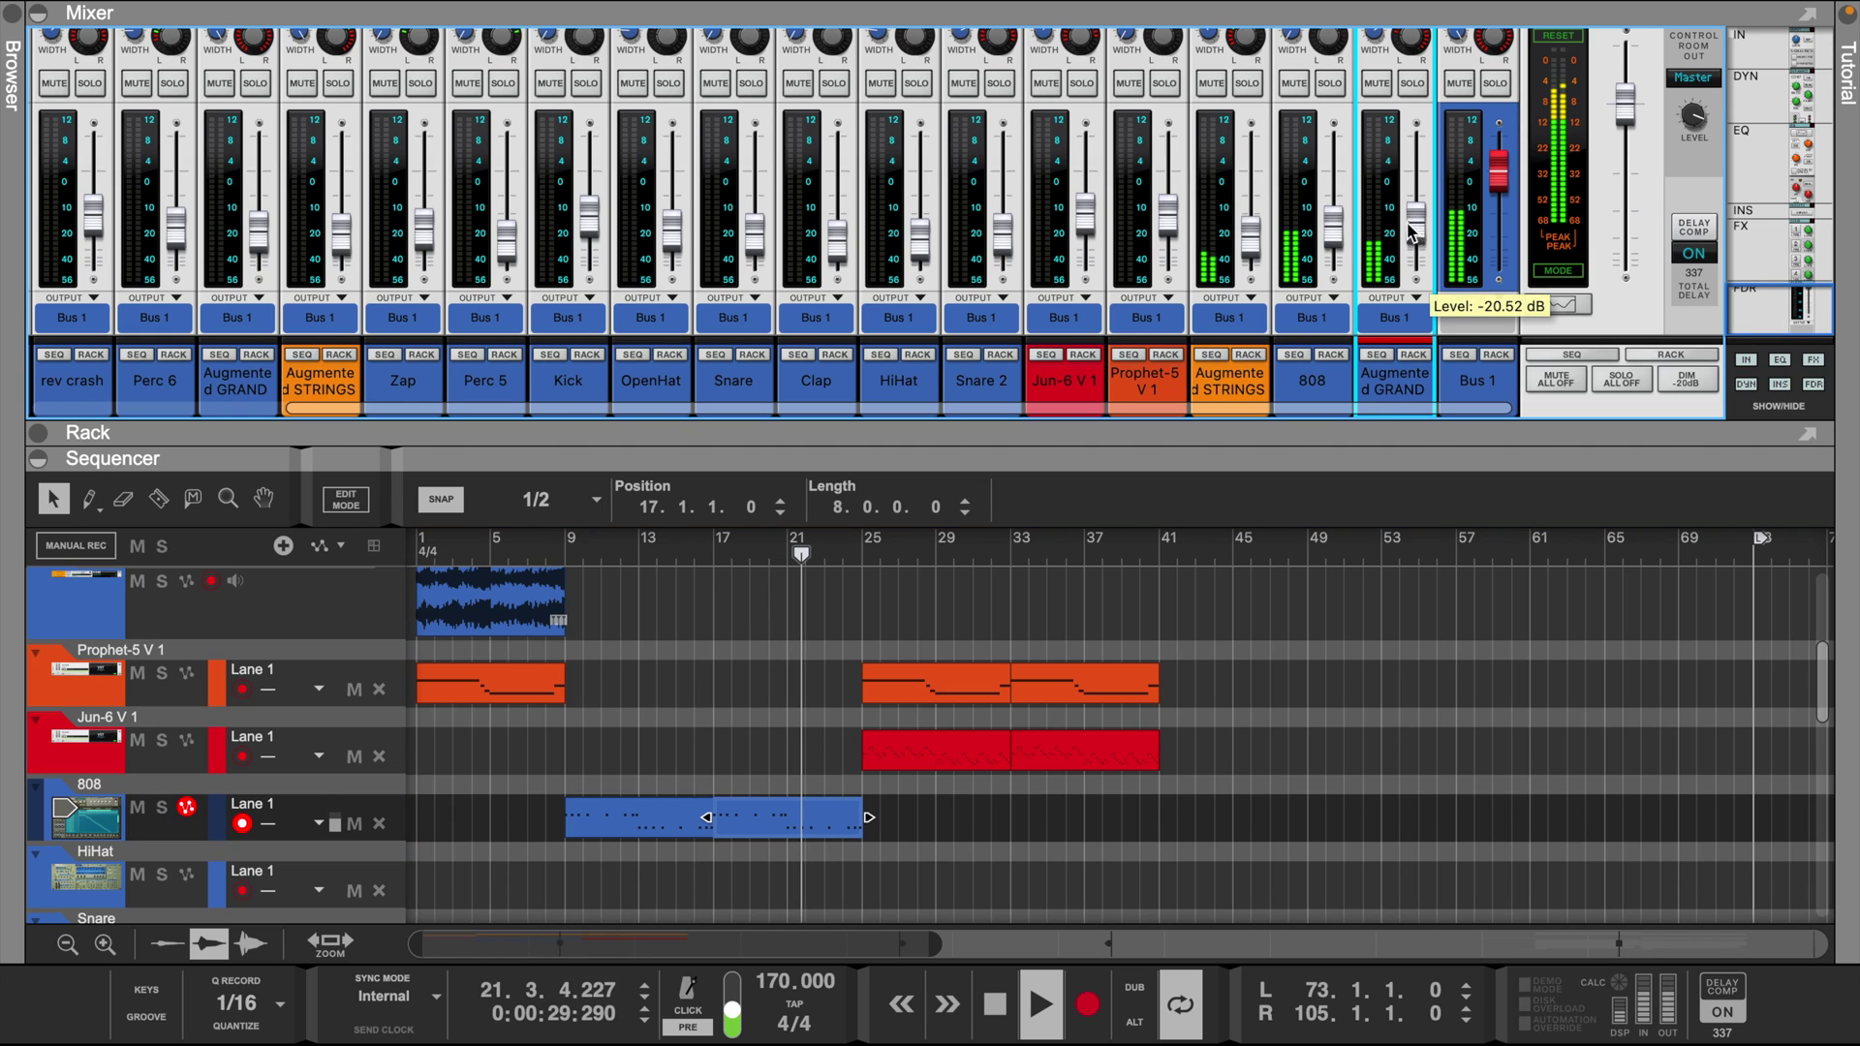
left_click(1337, 238)
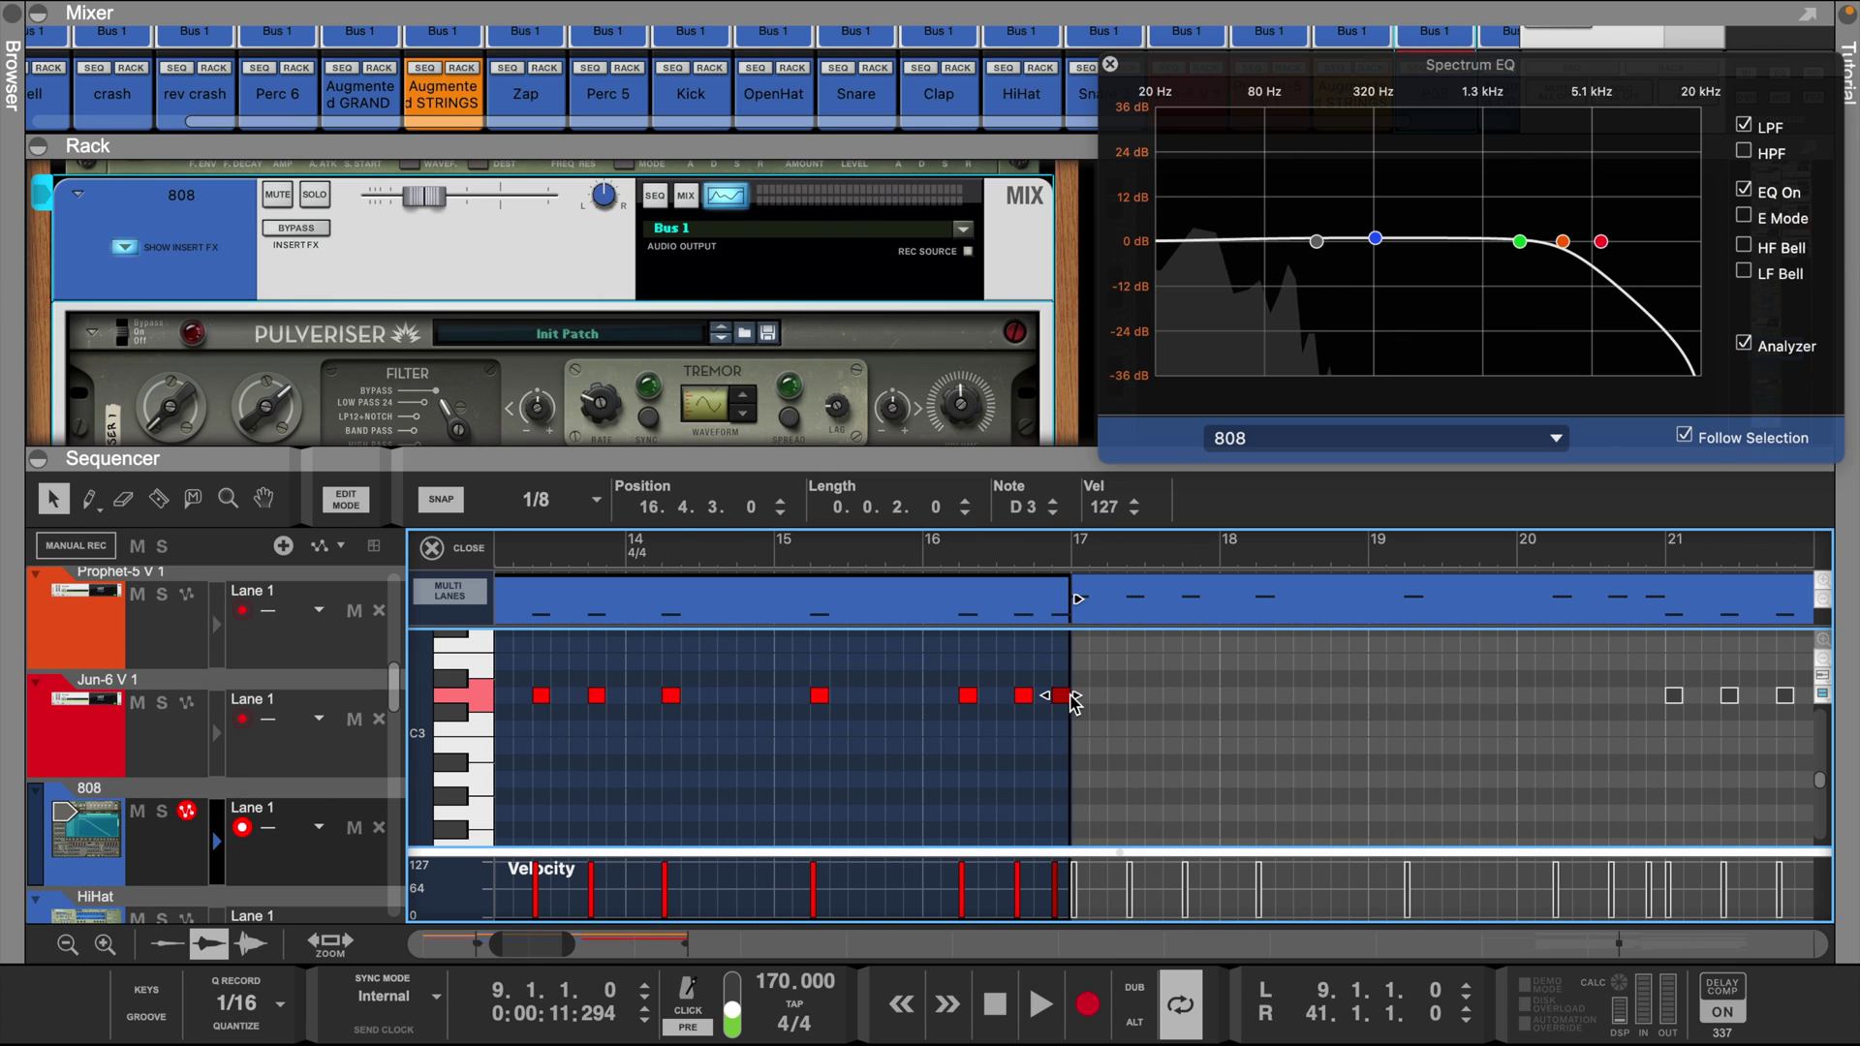
- On a 1/32 grid, stretch the final D3 808 note at 16.3.4 into bar 17, then audition it
left_click(1026, 699)
left_click(542, 499)
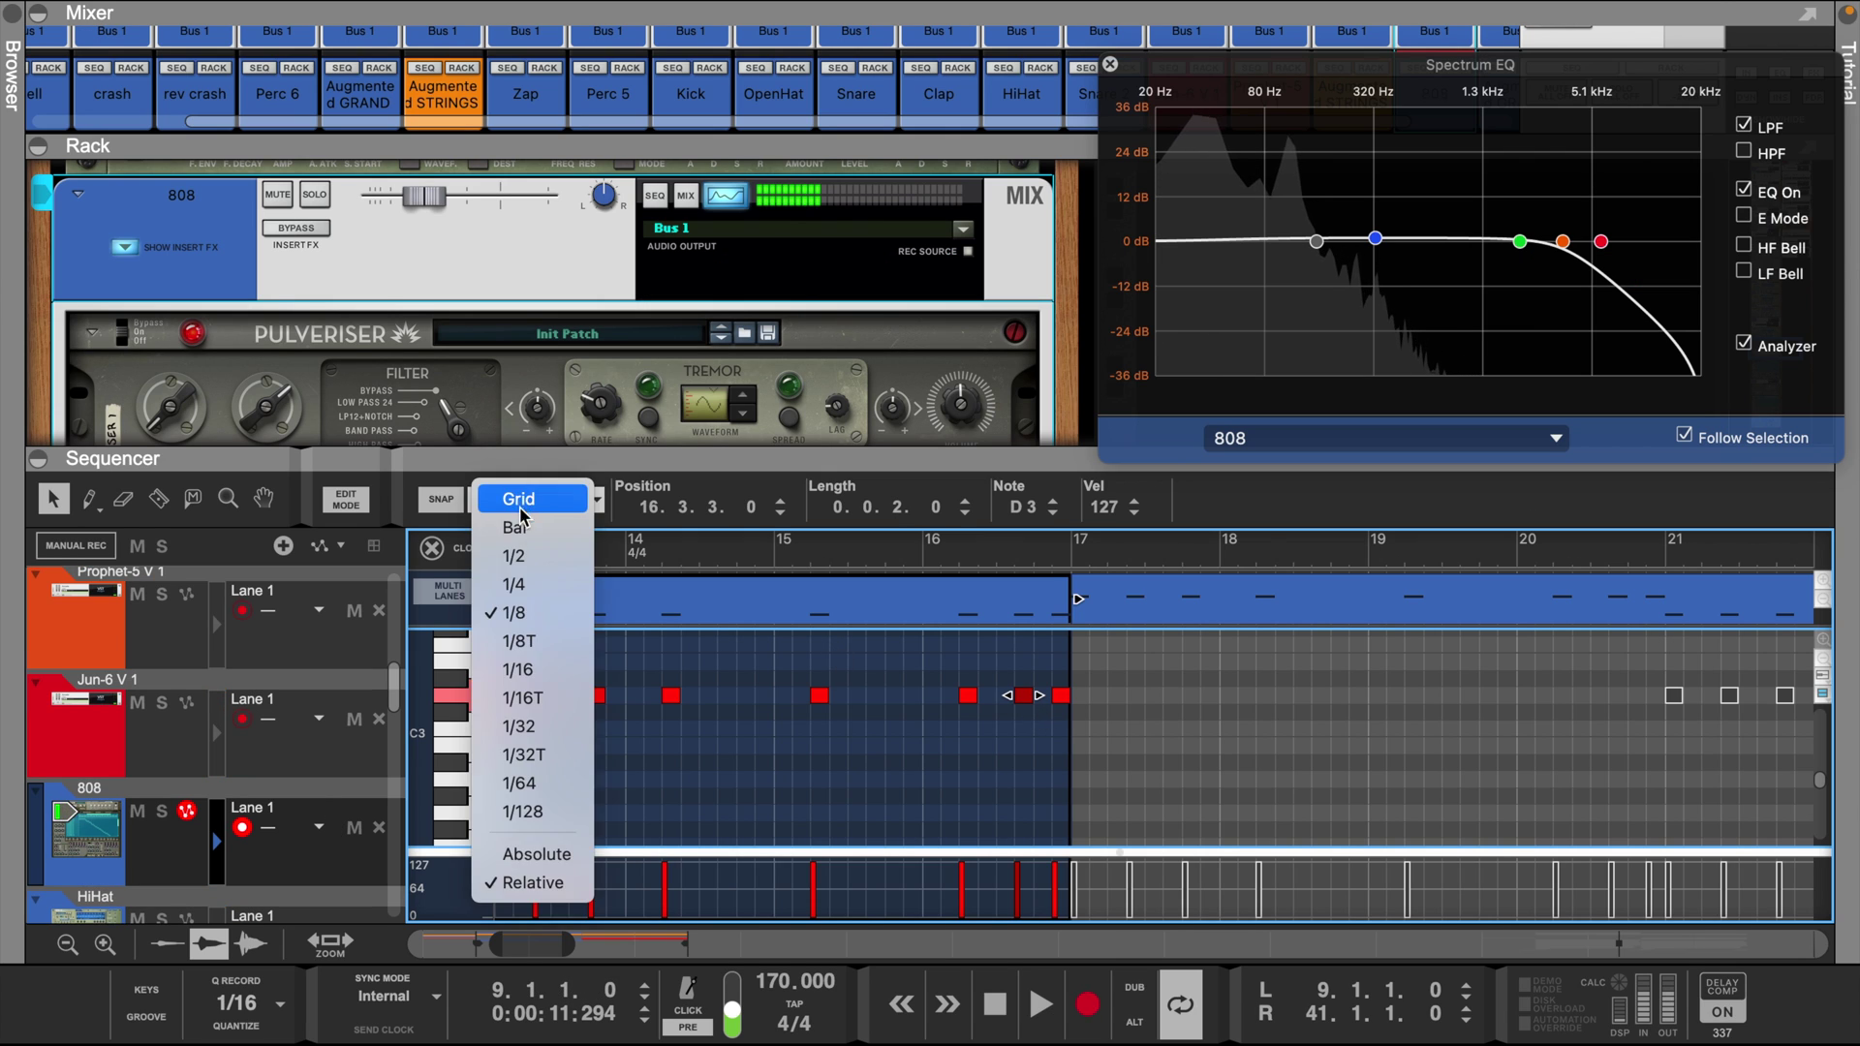
left_click(539, 742)
left_click_drag(1039, 696, 1032, 694)
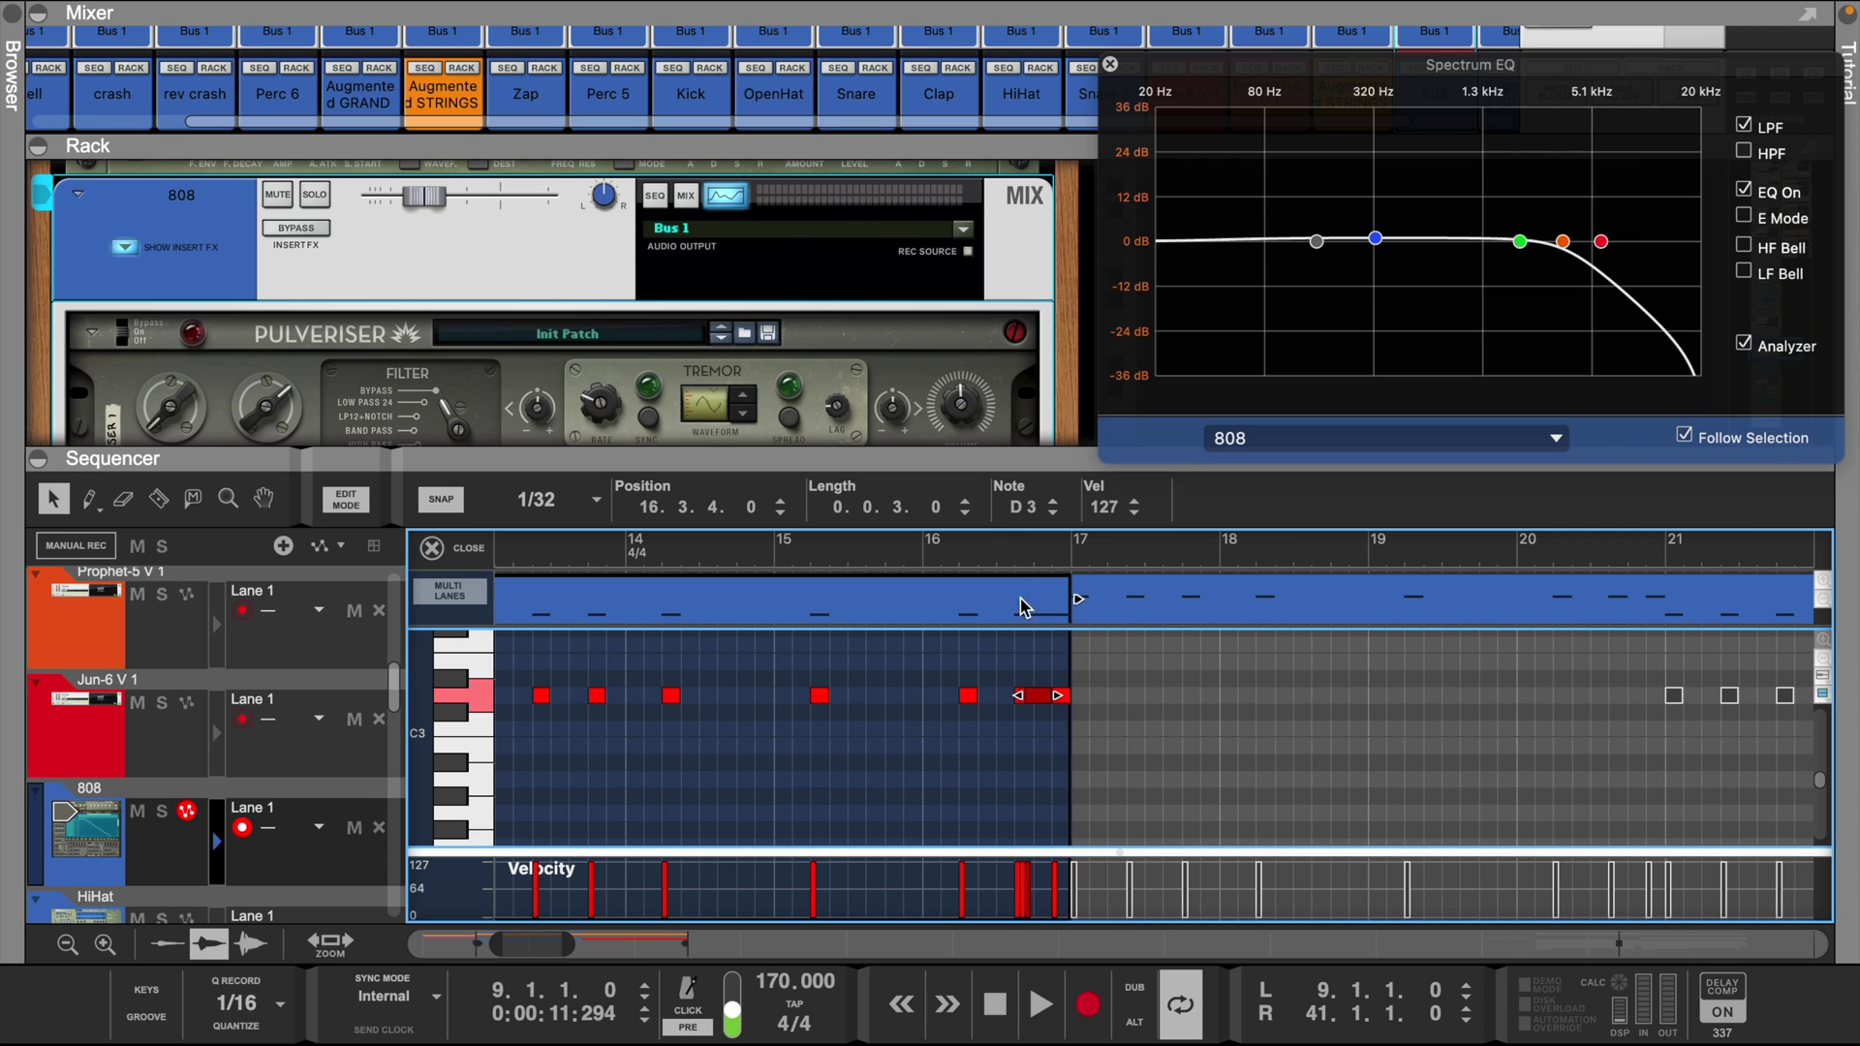
key("space")
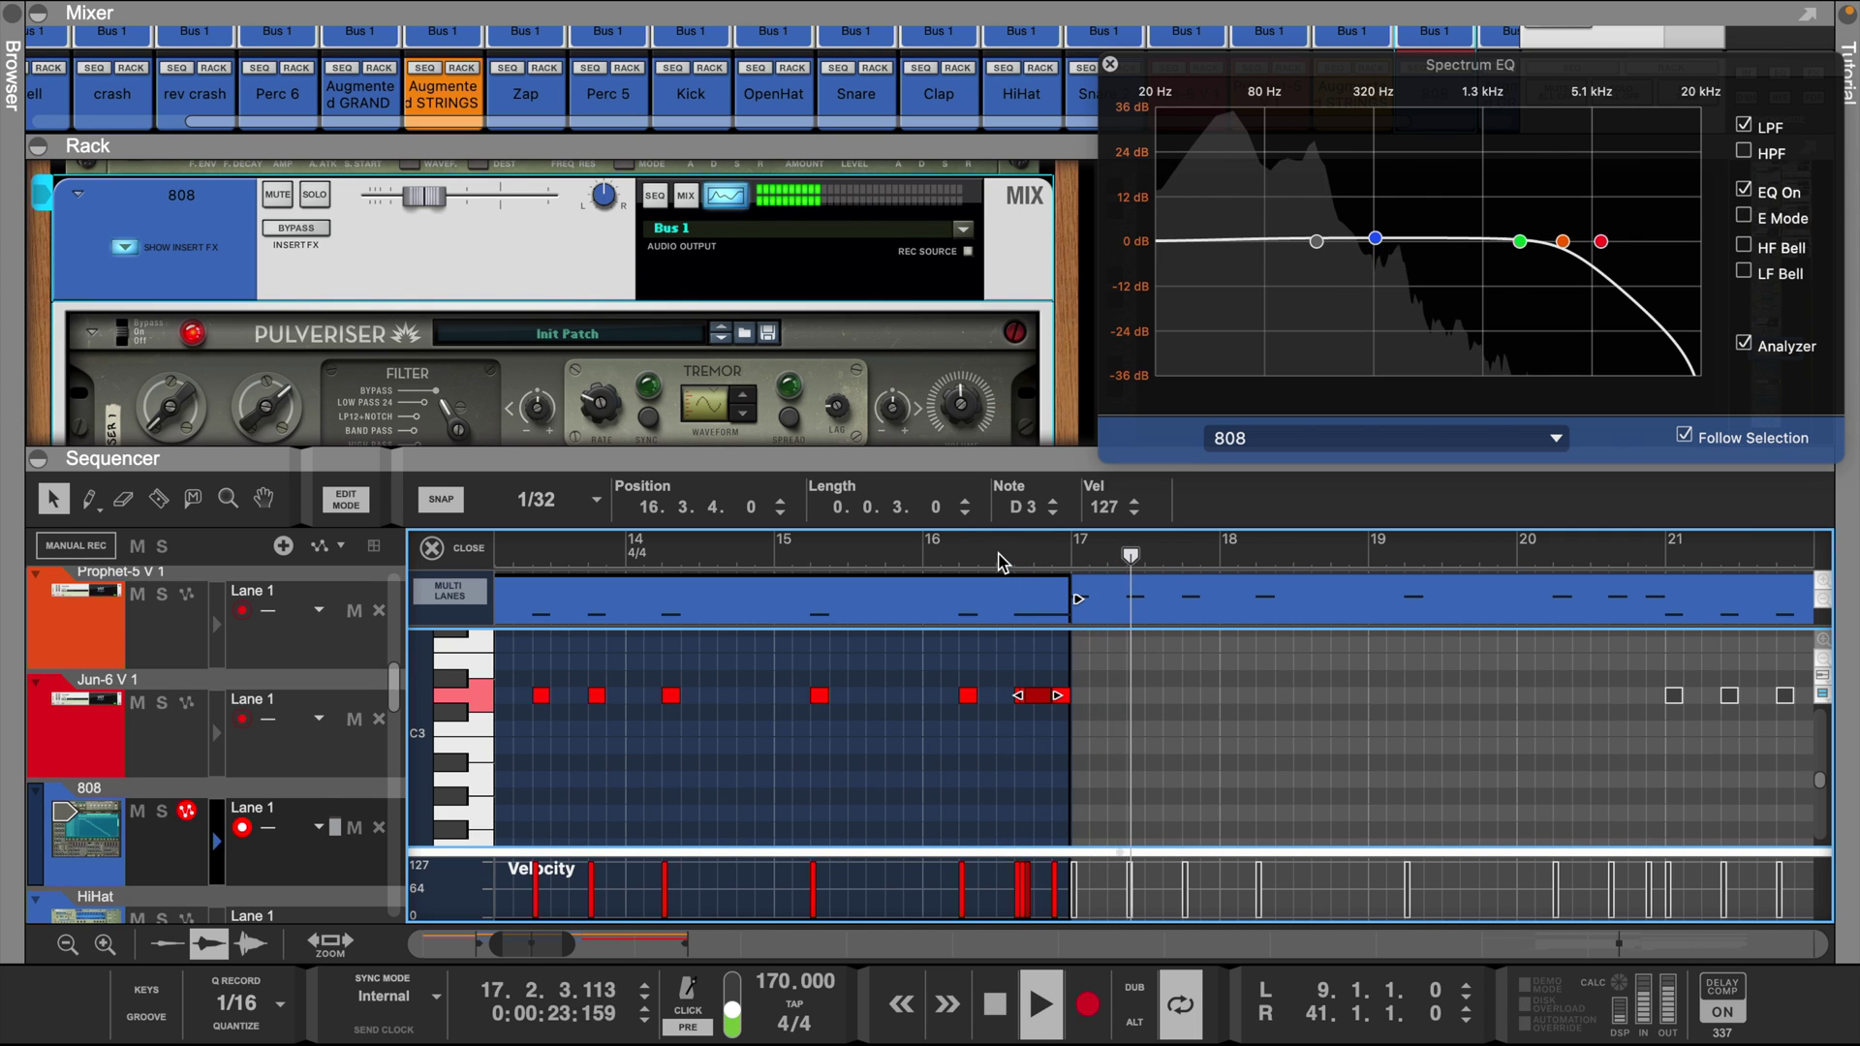
left_click(432, 548)
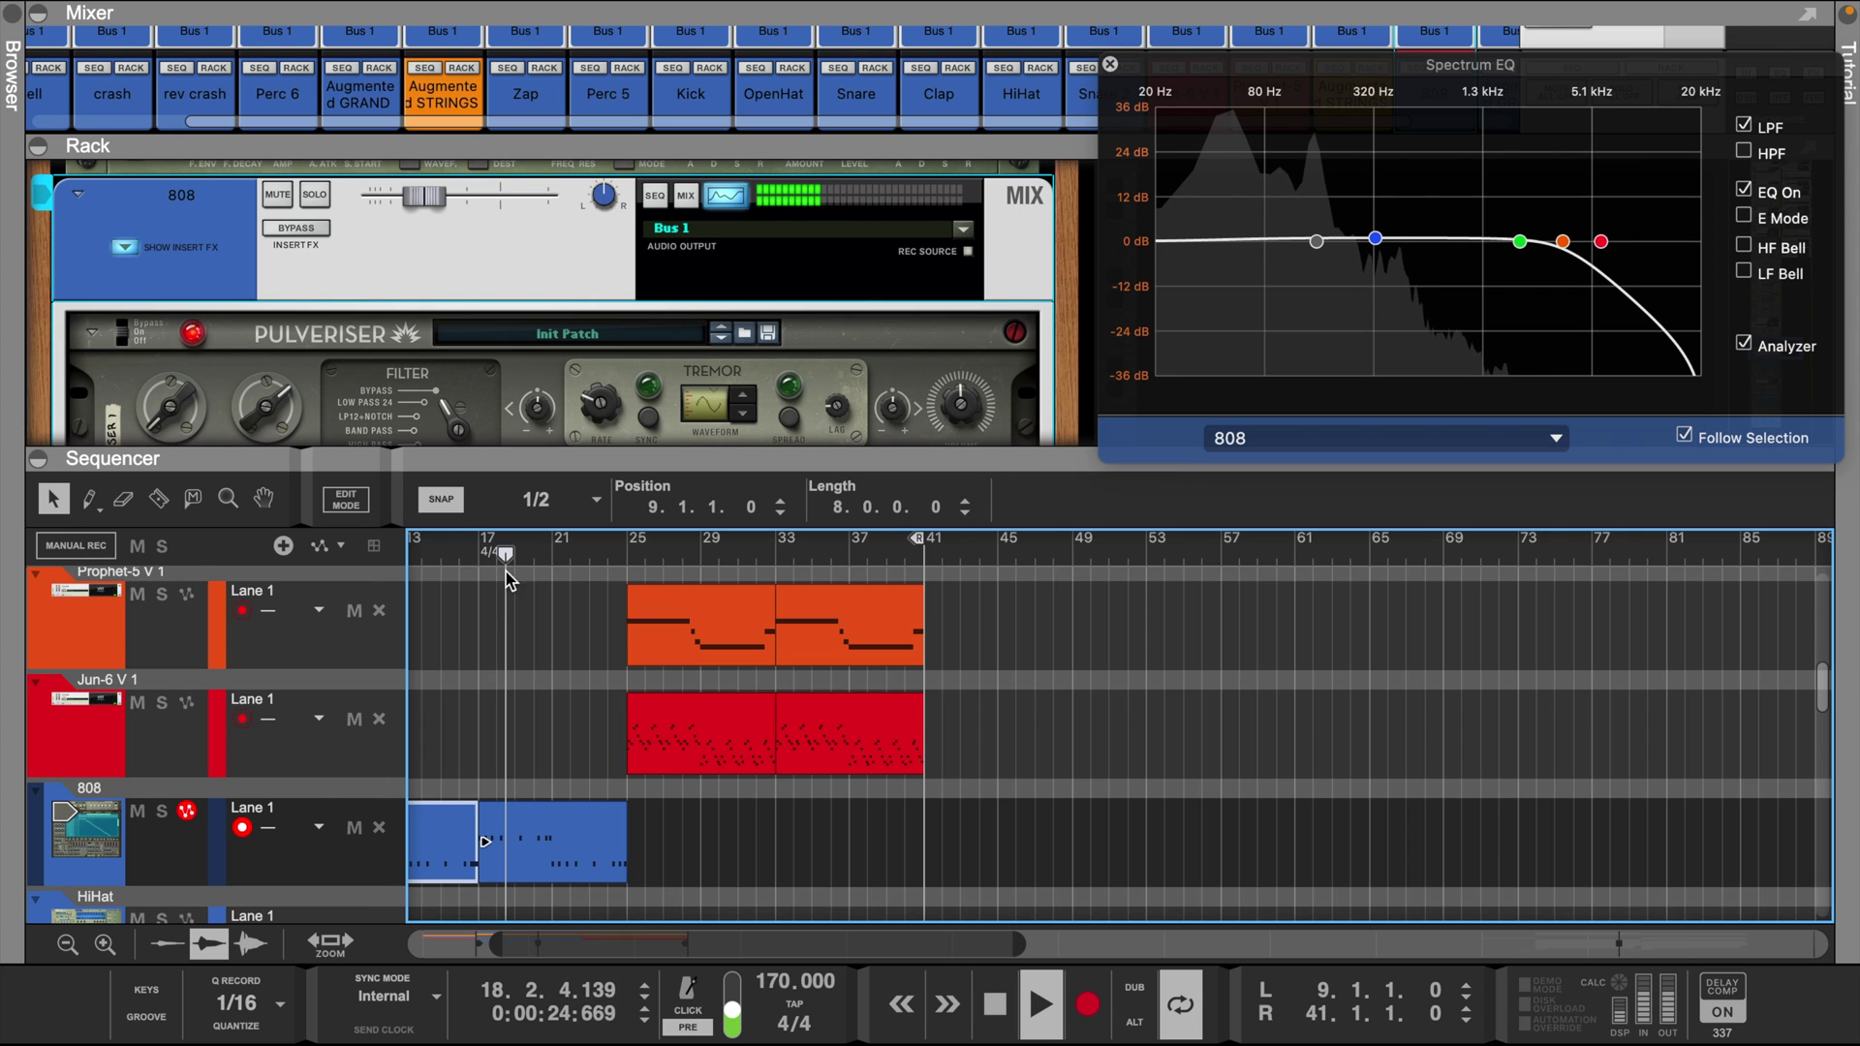
- Open the second 808 clip and select its long sustained D3 notes running to bar 25
scroll(911, 736, "left", 3)
double_click(911, 736)
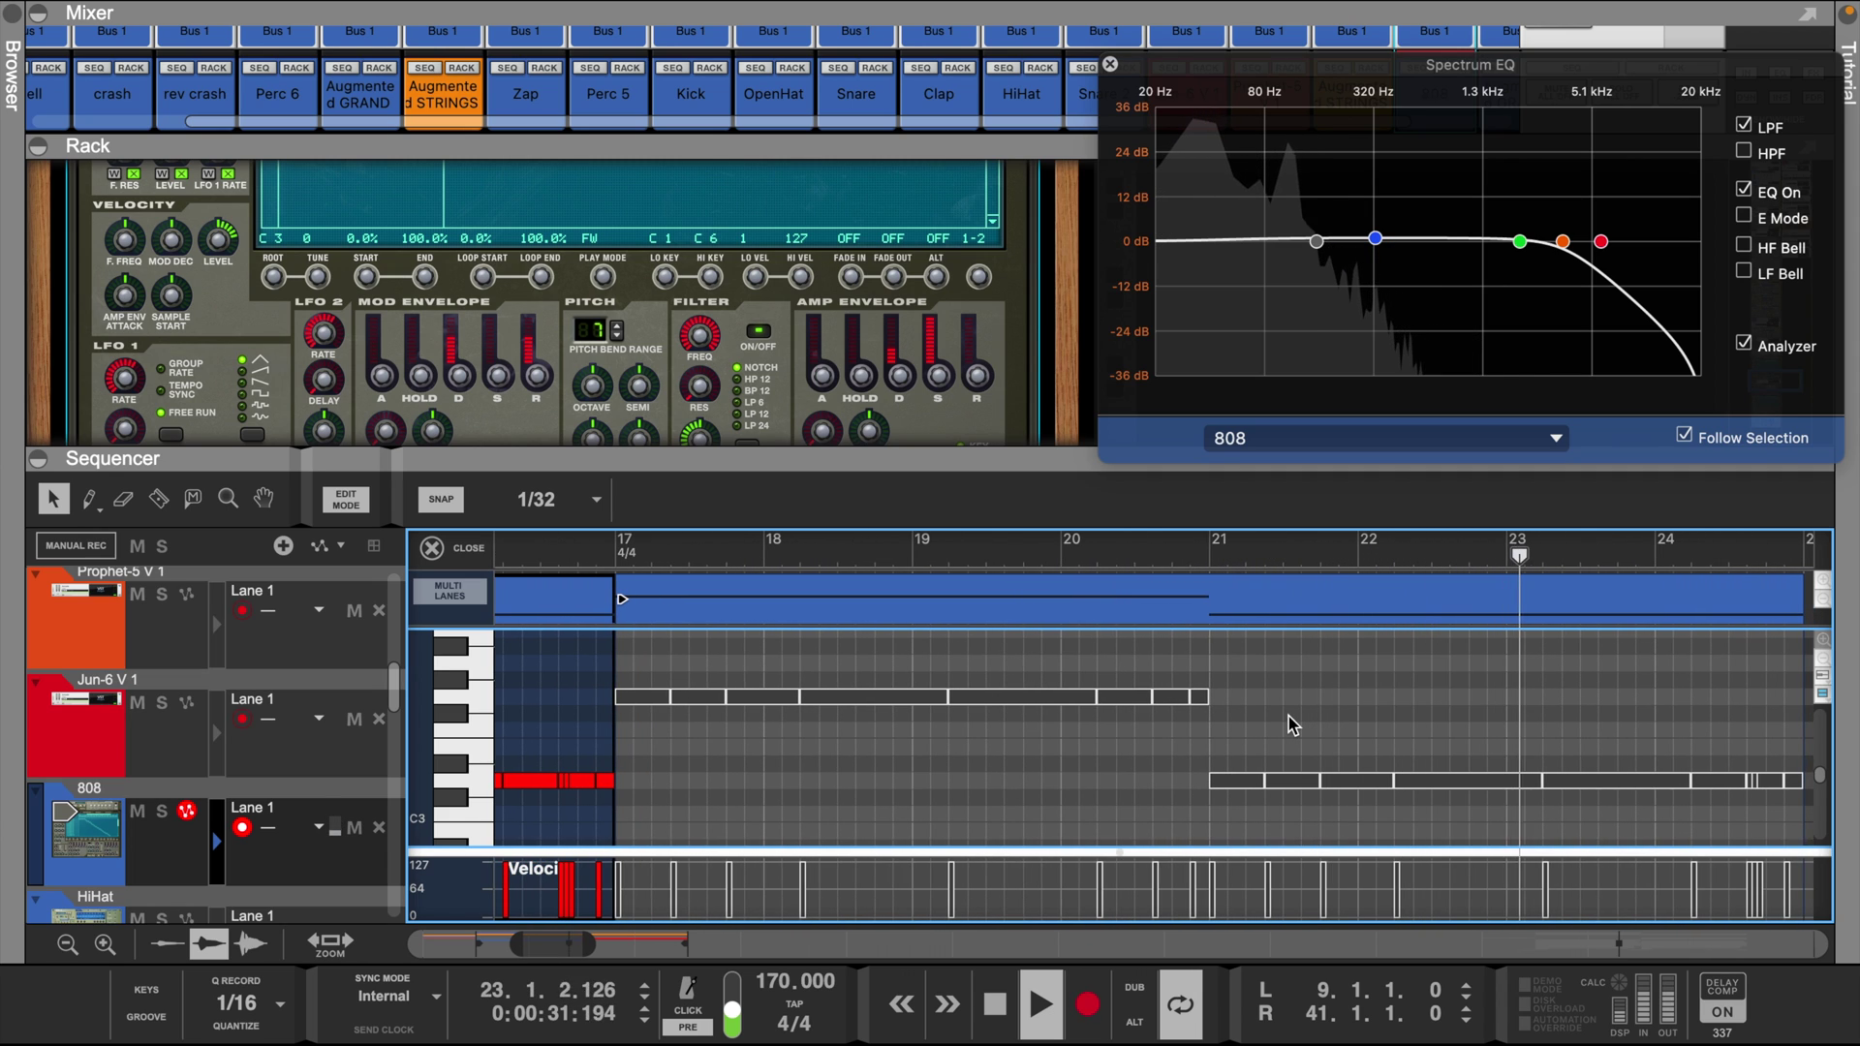
left_click(1385, 781)
left_click(433, 550)
scroll(698, 648, "left", 5)
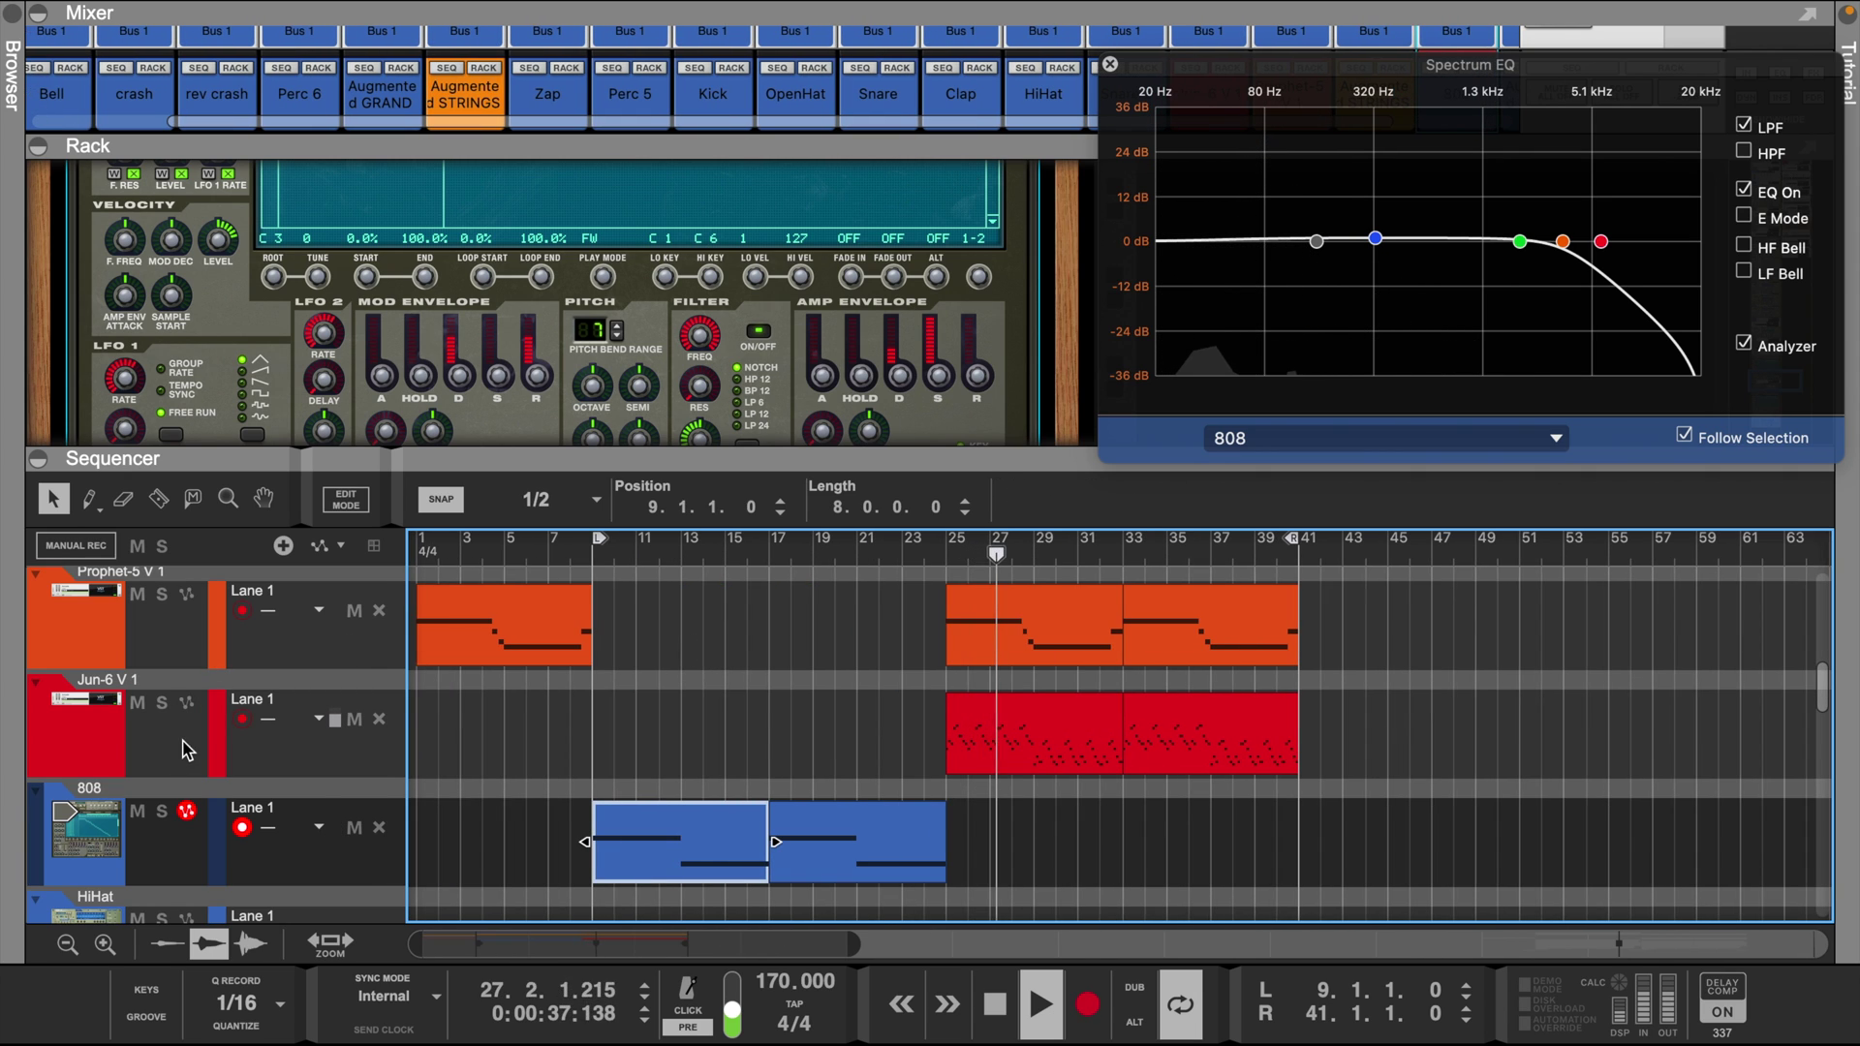
- Close the Spectrum EQ, resize the mixer and rack, and select the Jun-6 V 1 track
left_click(1111, 65)
left_click_drag(1073, 149, 1149, 601)
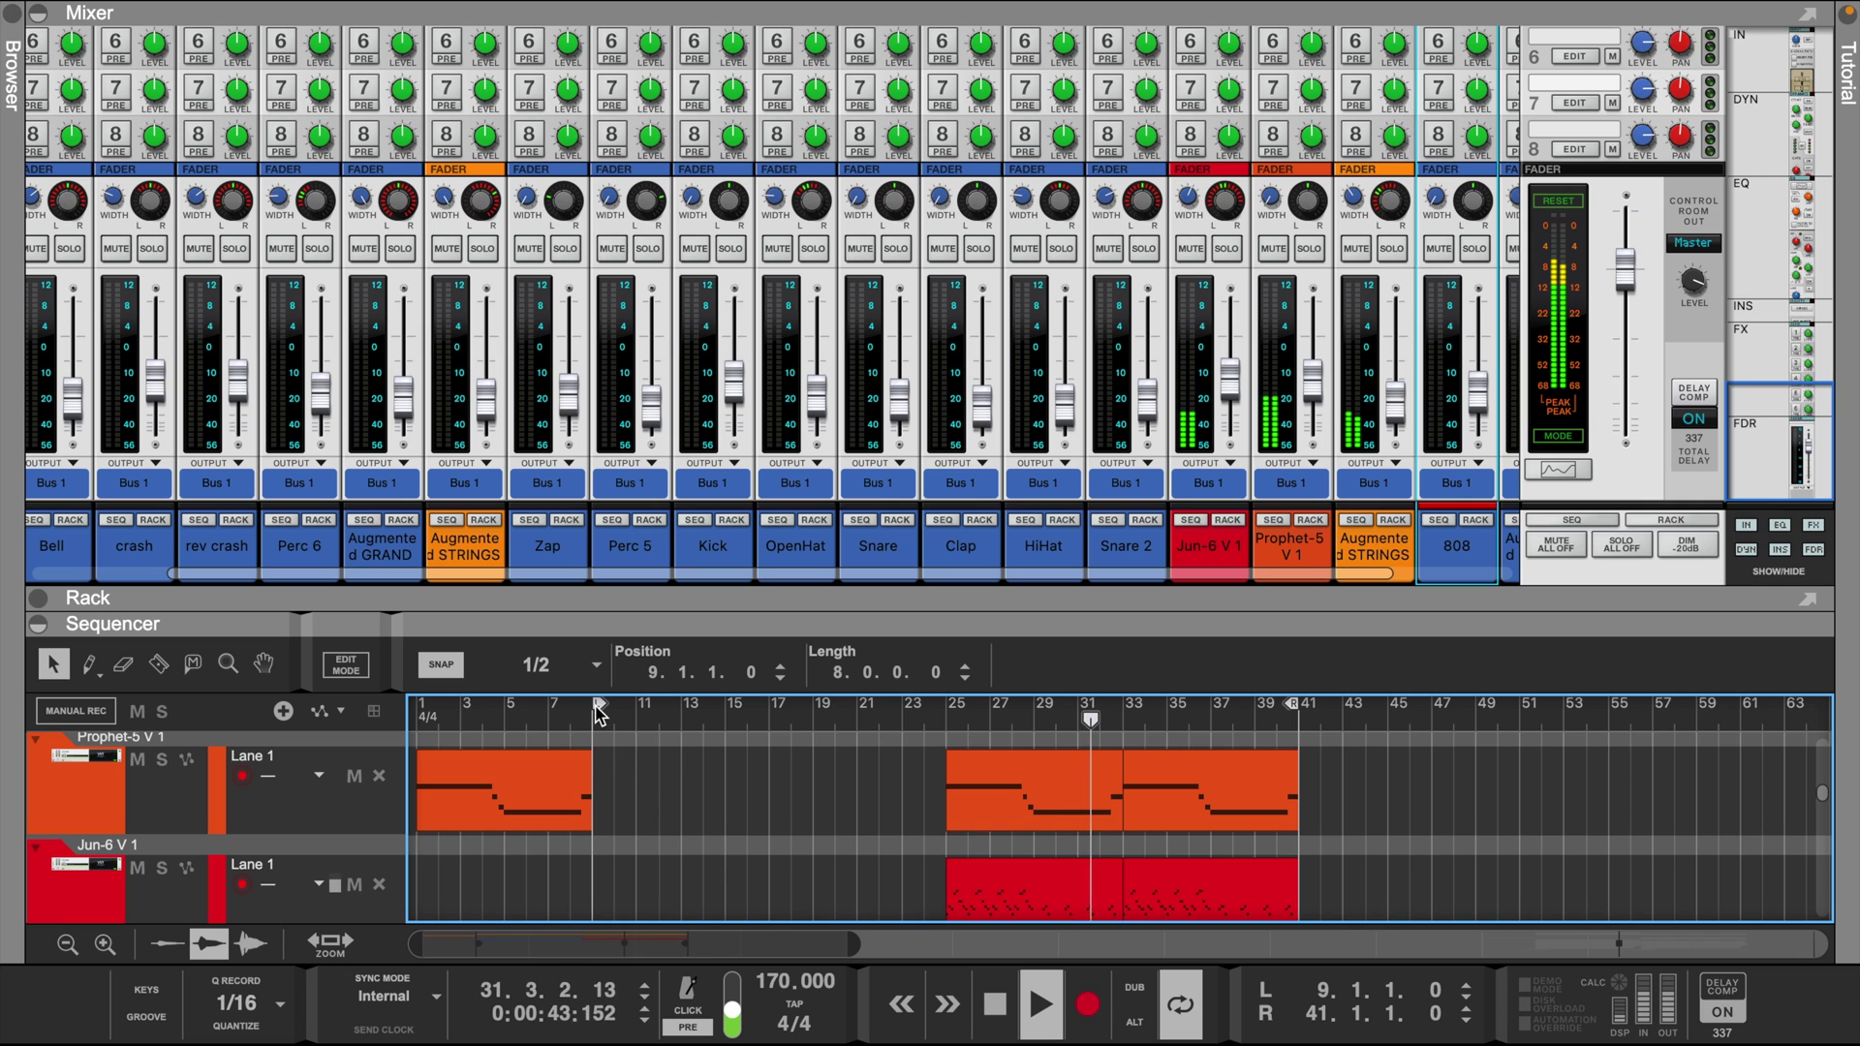
scroll(1013, 772, "down", 2)
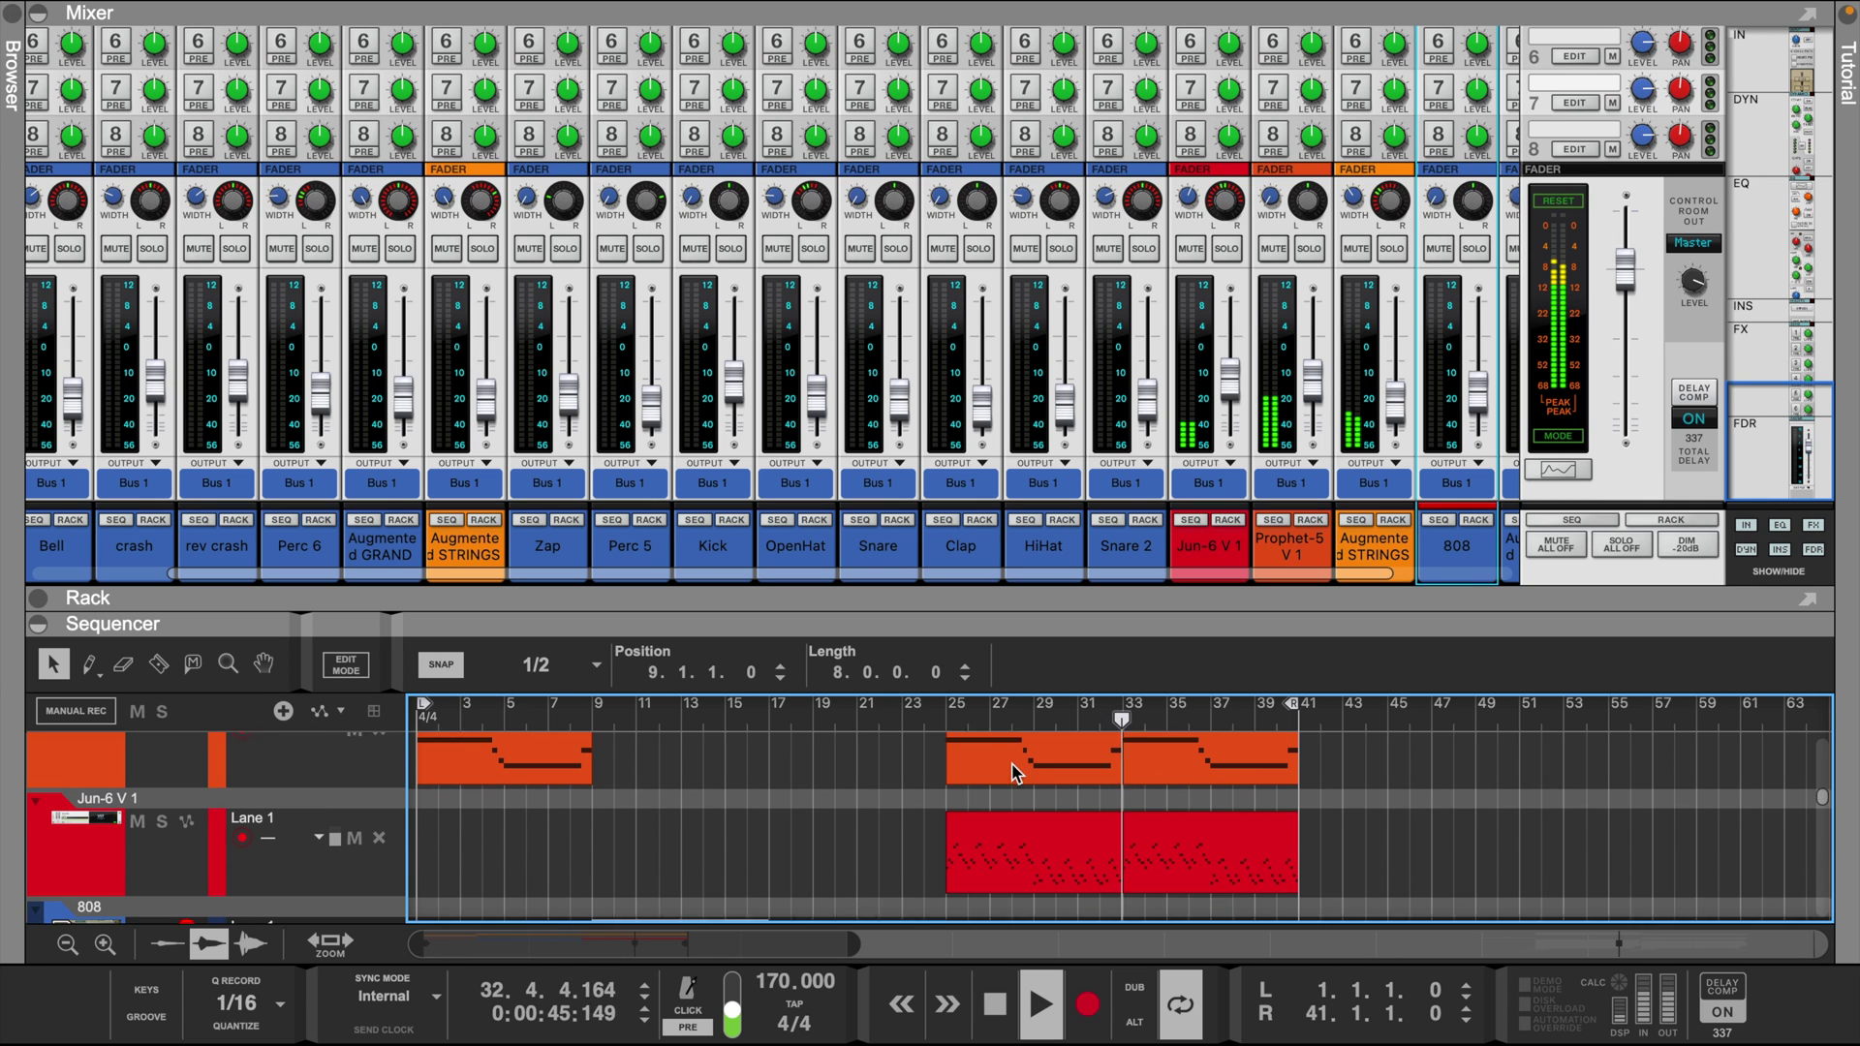
left_click_drag(1034, 601, 1017, 231)
scroll(1002, 380, "up", 10)
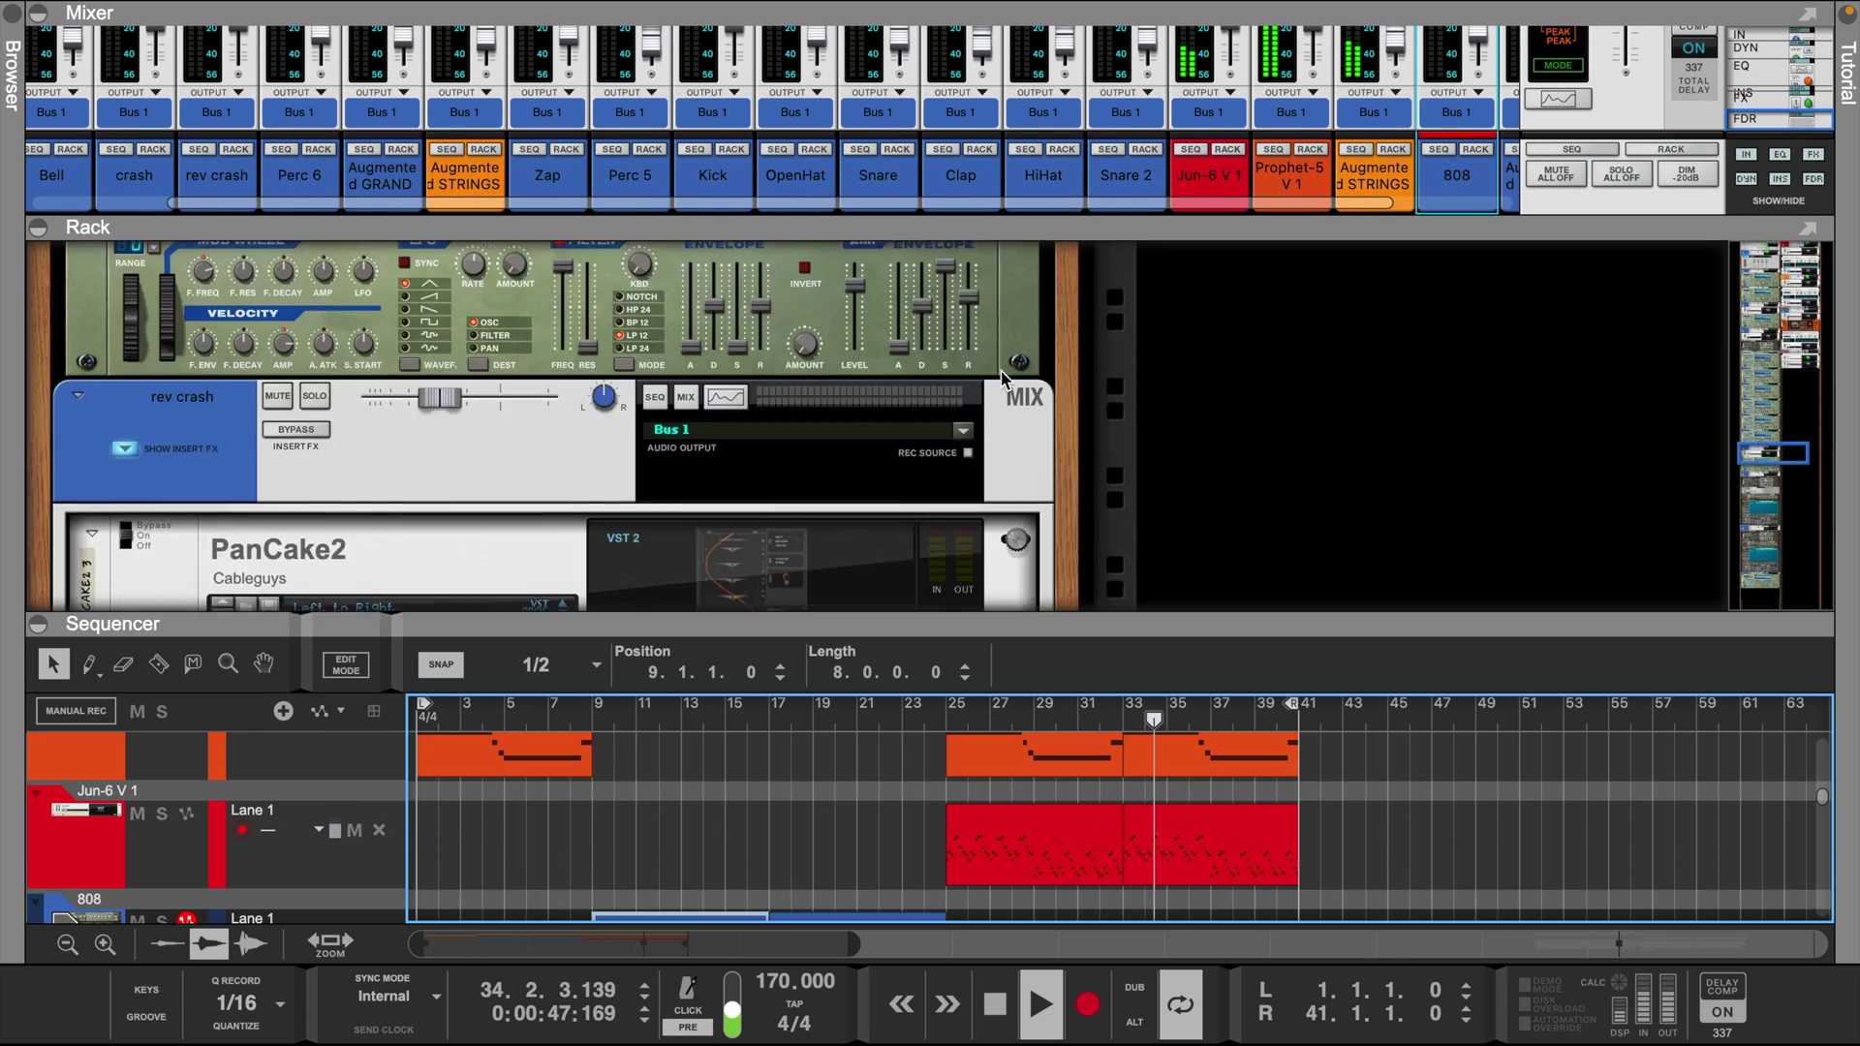
scroll(1003, 381, "up", 6)
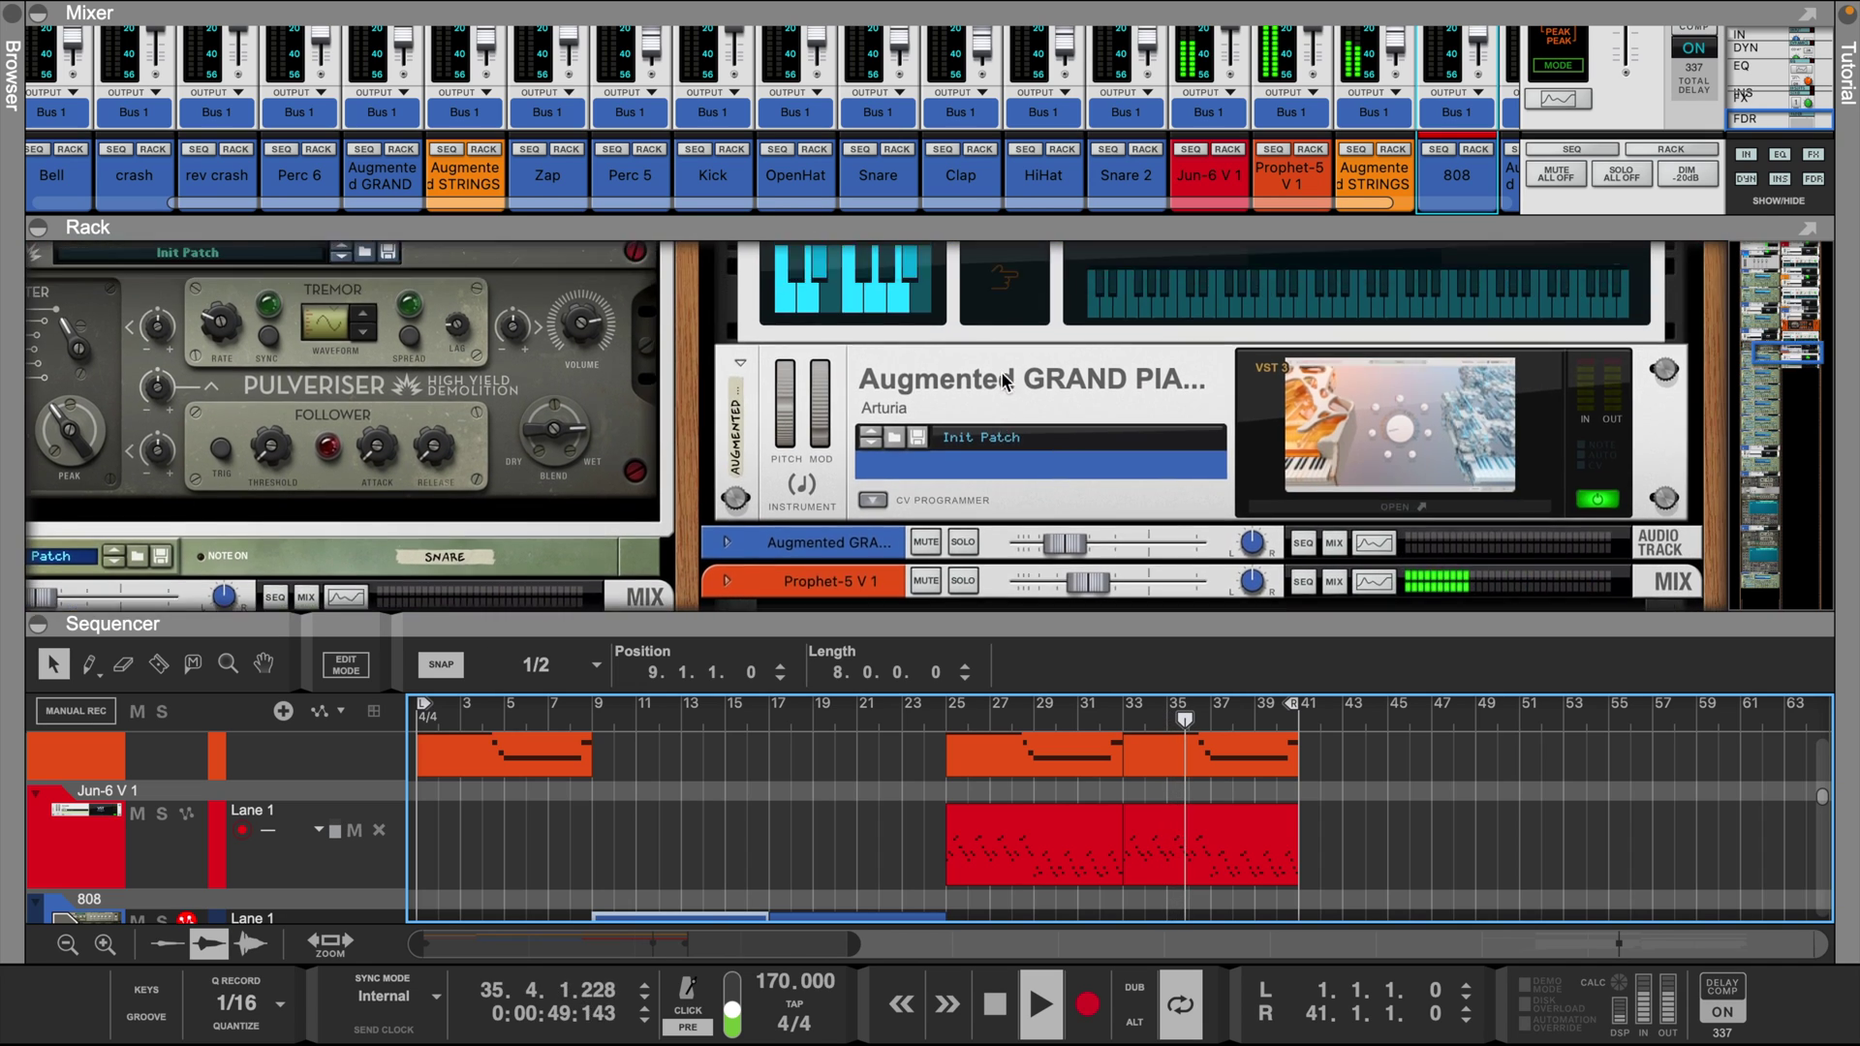
left_click(47, 857)
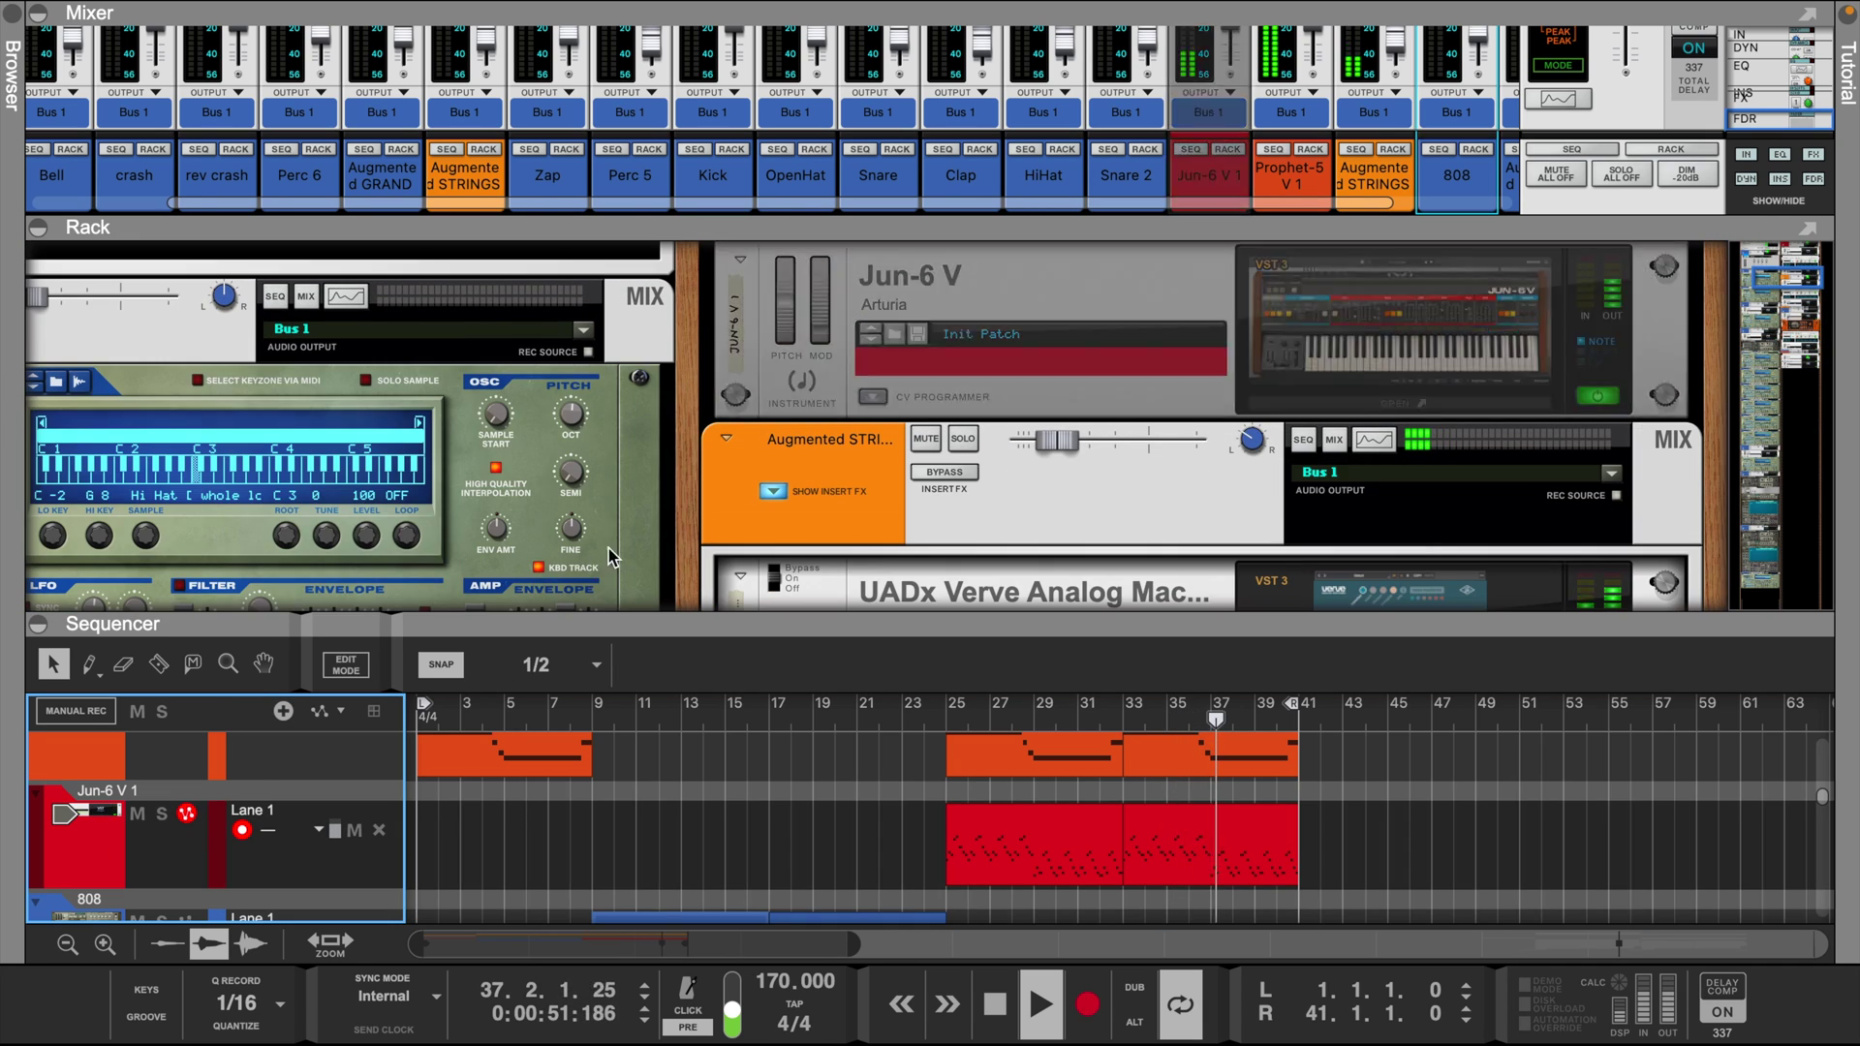
scroll(806, 516, "up", 3)
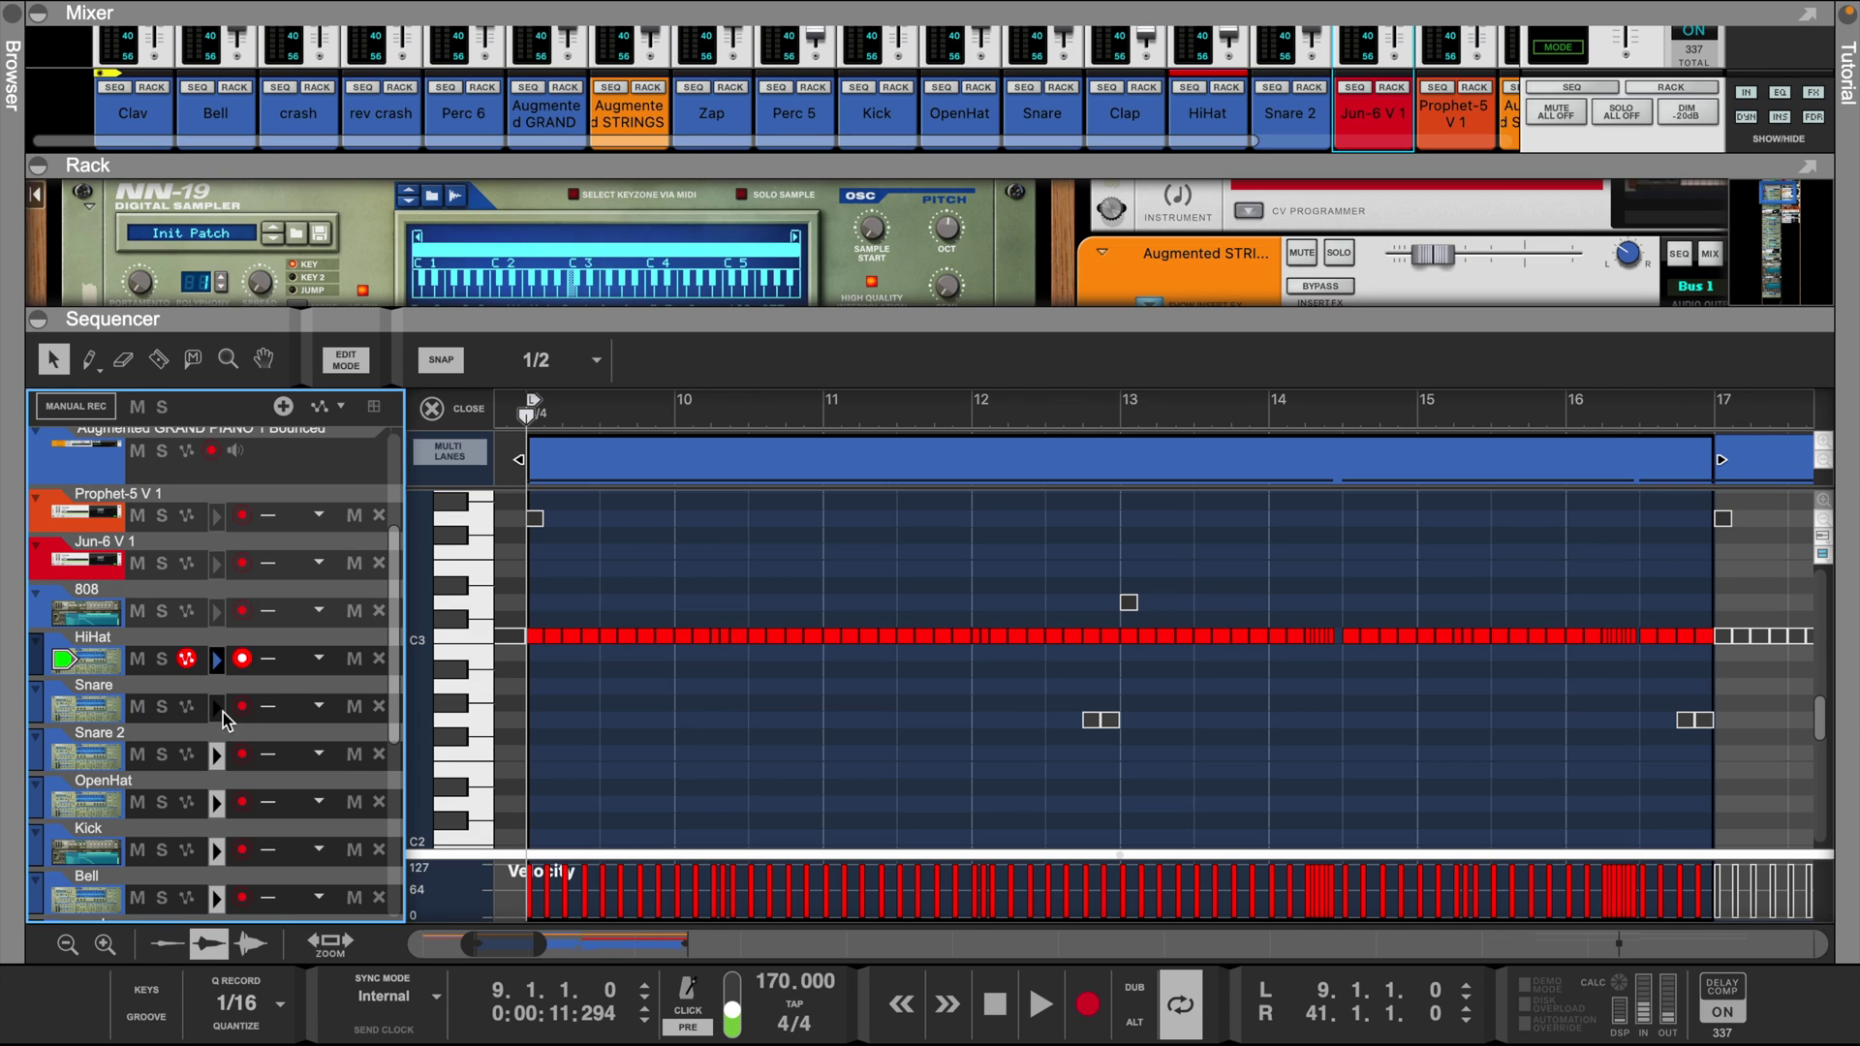
- Inspect the notes of Snare, Snare 2, OpenHat, Kick, Bell, crash and rev crash tracks
left_click(222, 712)
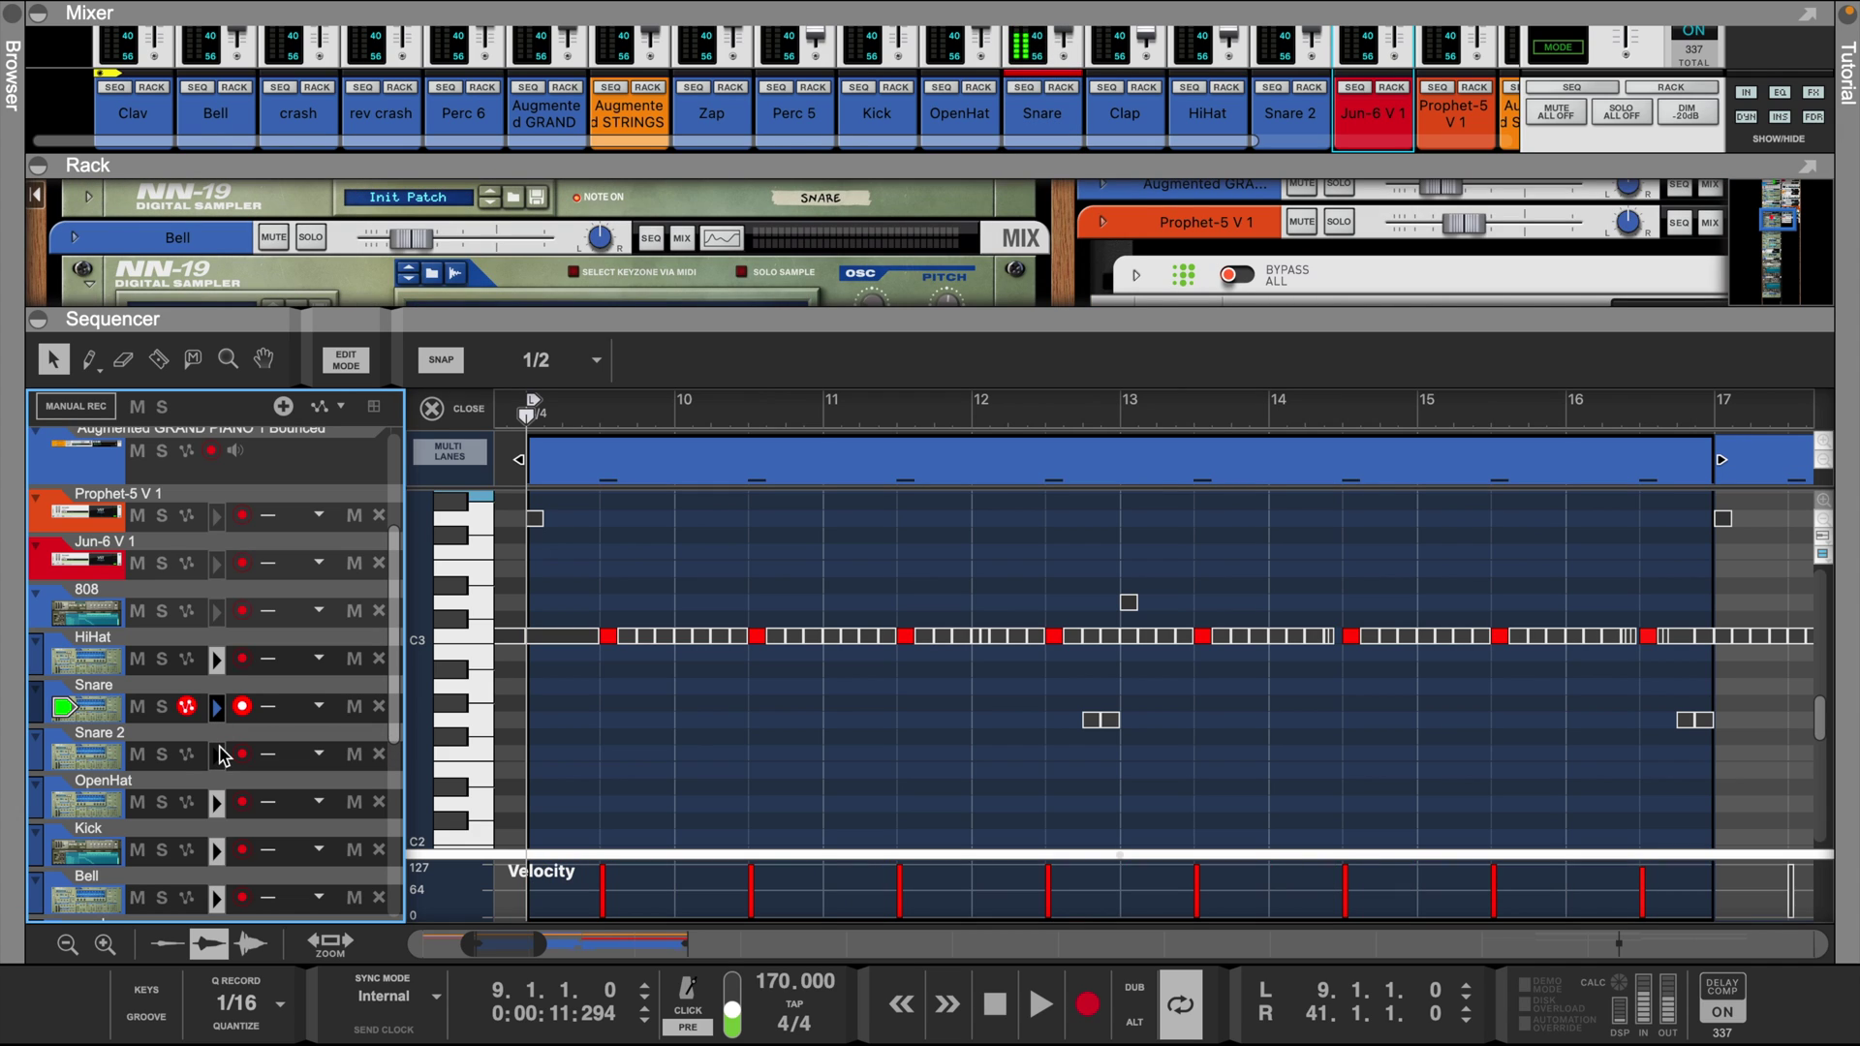
left_click(223, 756)
left_click(224, 812)
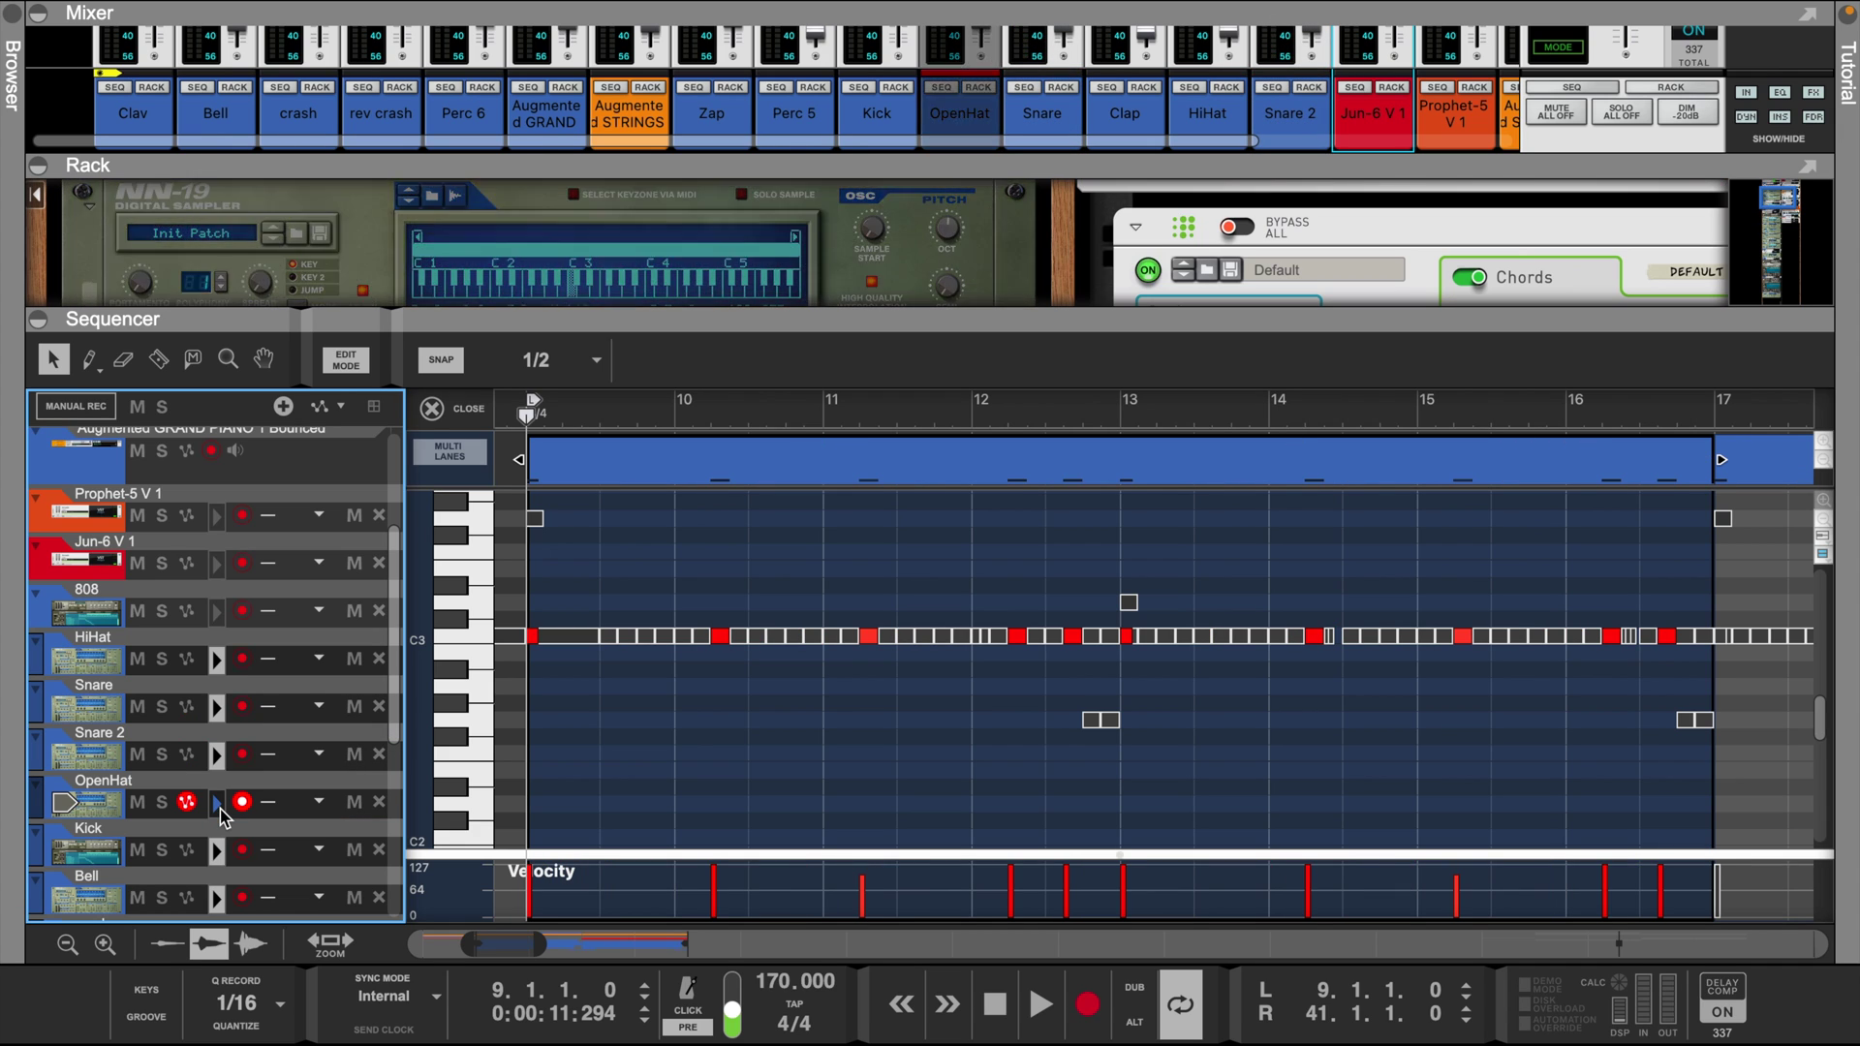
scroll(221, 806, "down", 2)
left_click(221, 766)
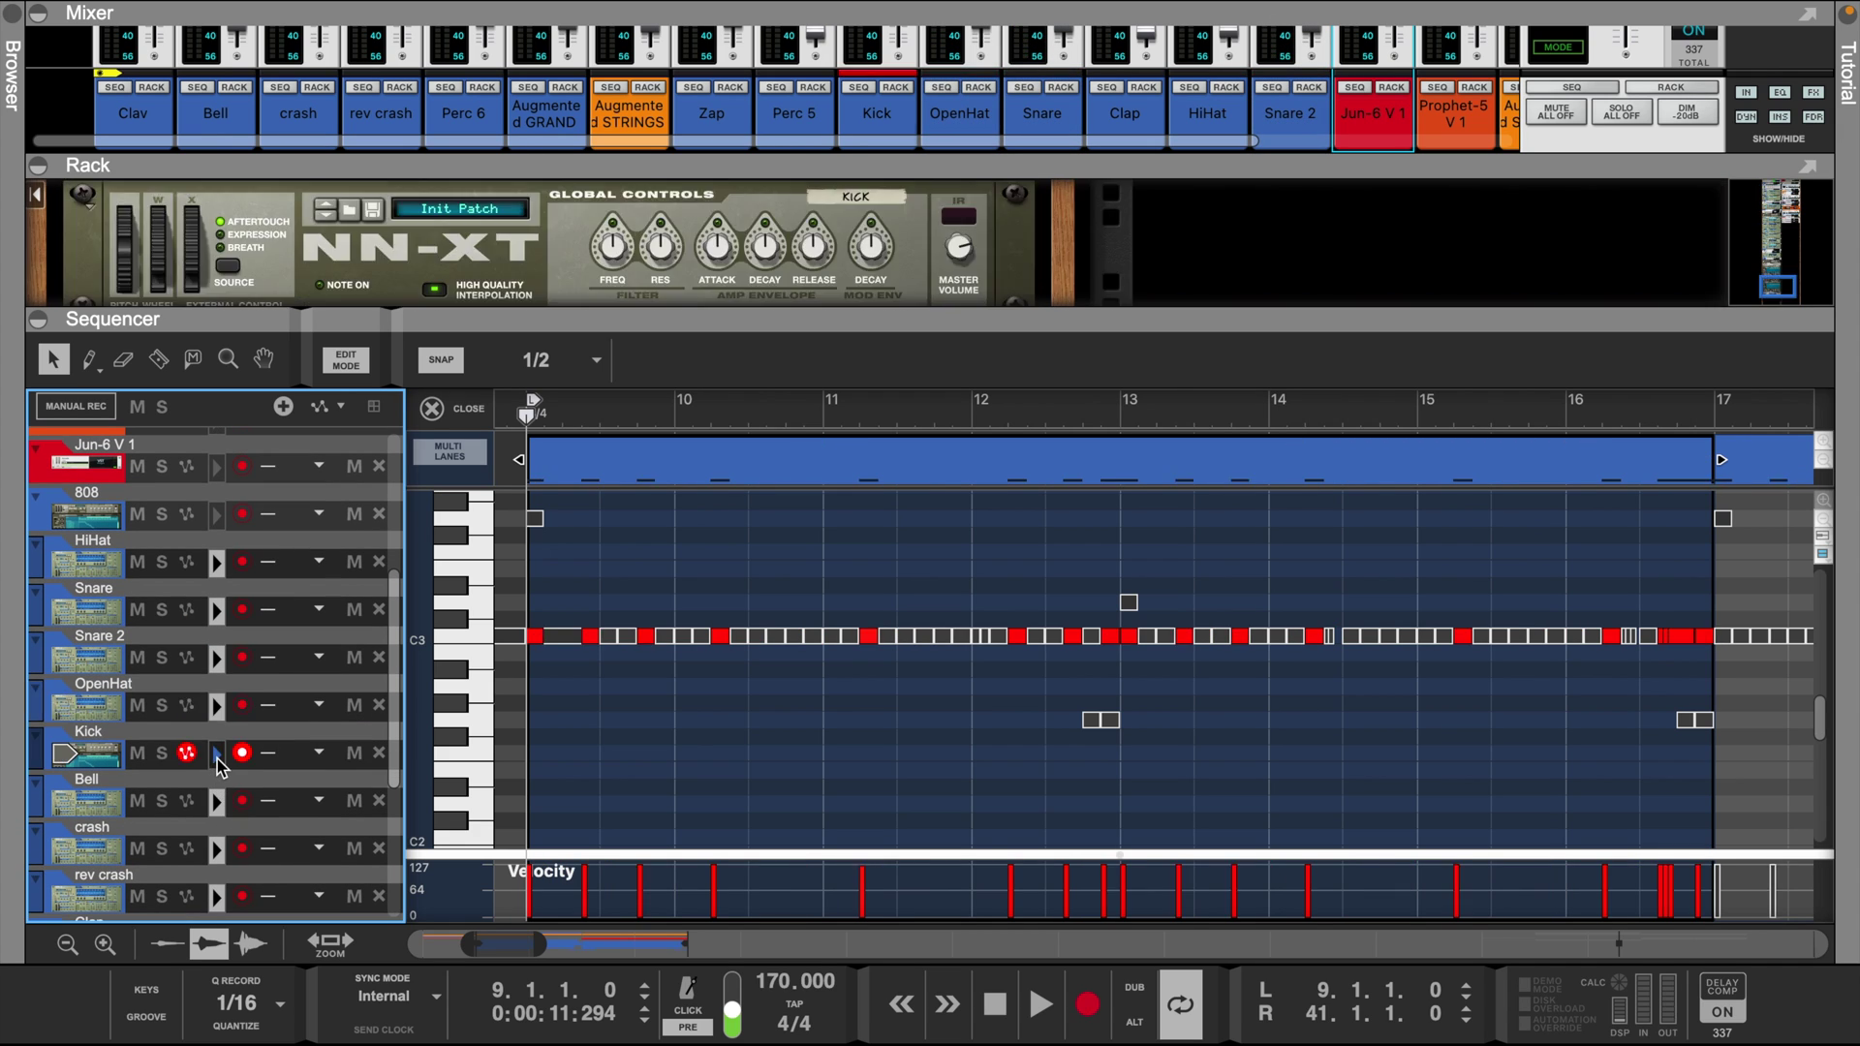
left_click(217, 810)
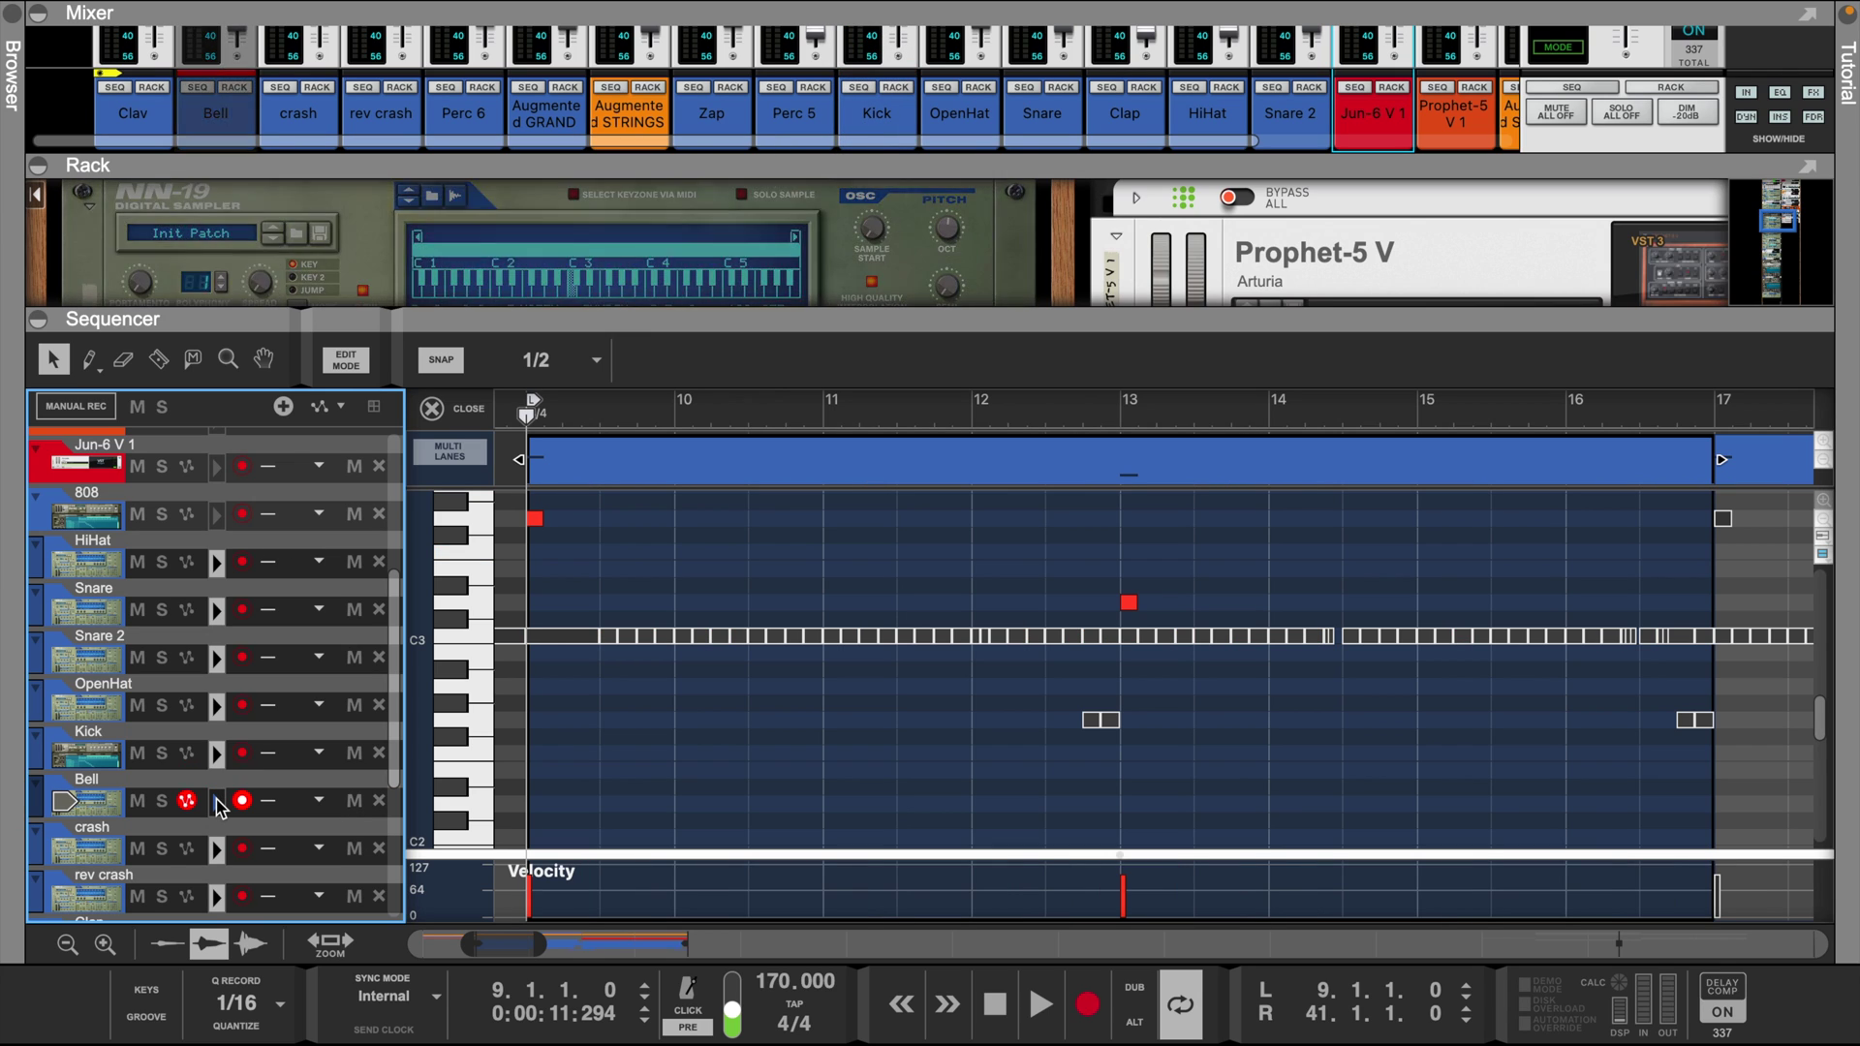
left_click(221, 854)
scroll(219, 842, "down", 3)
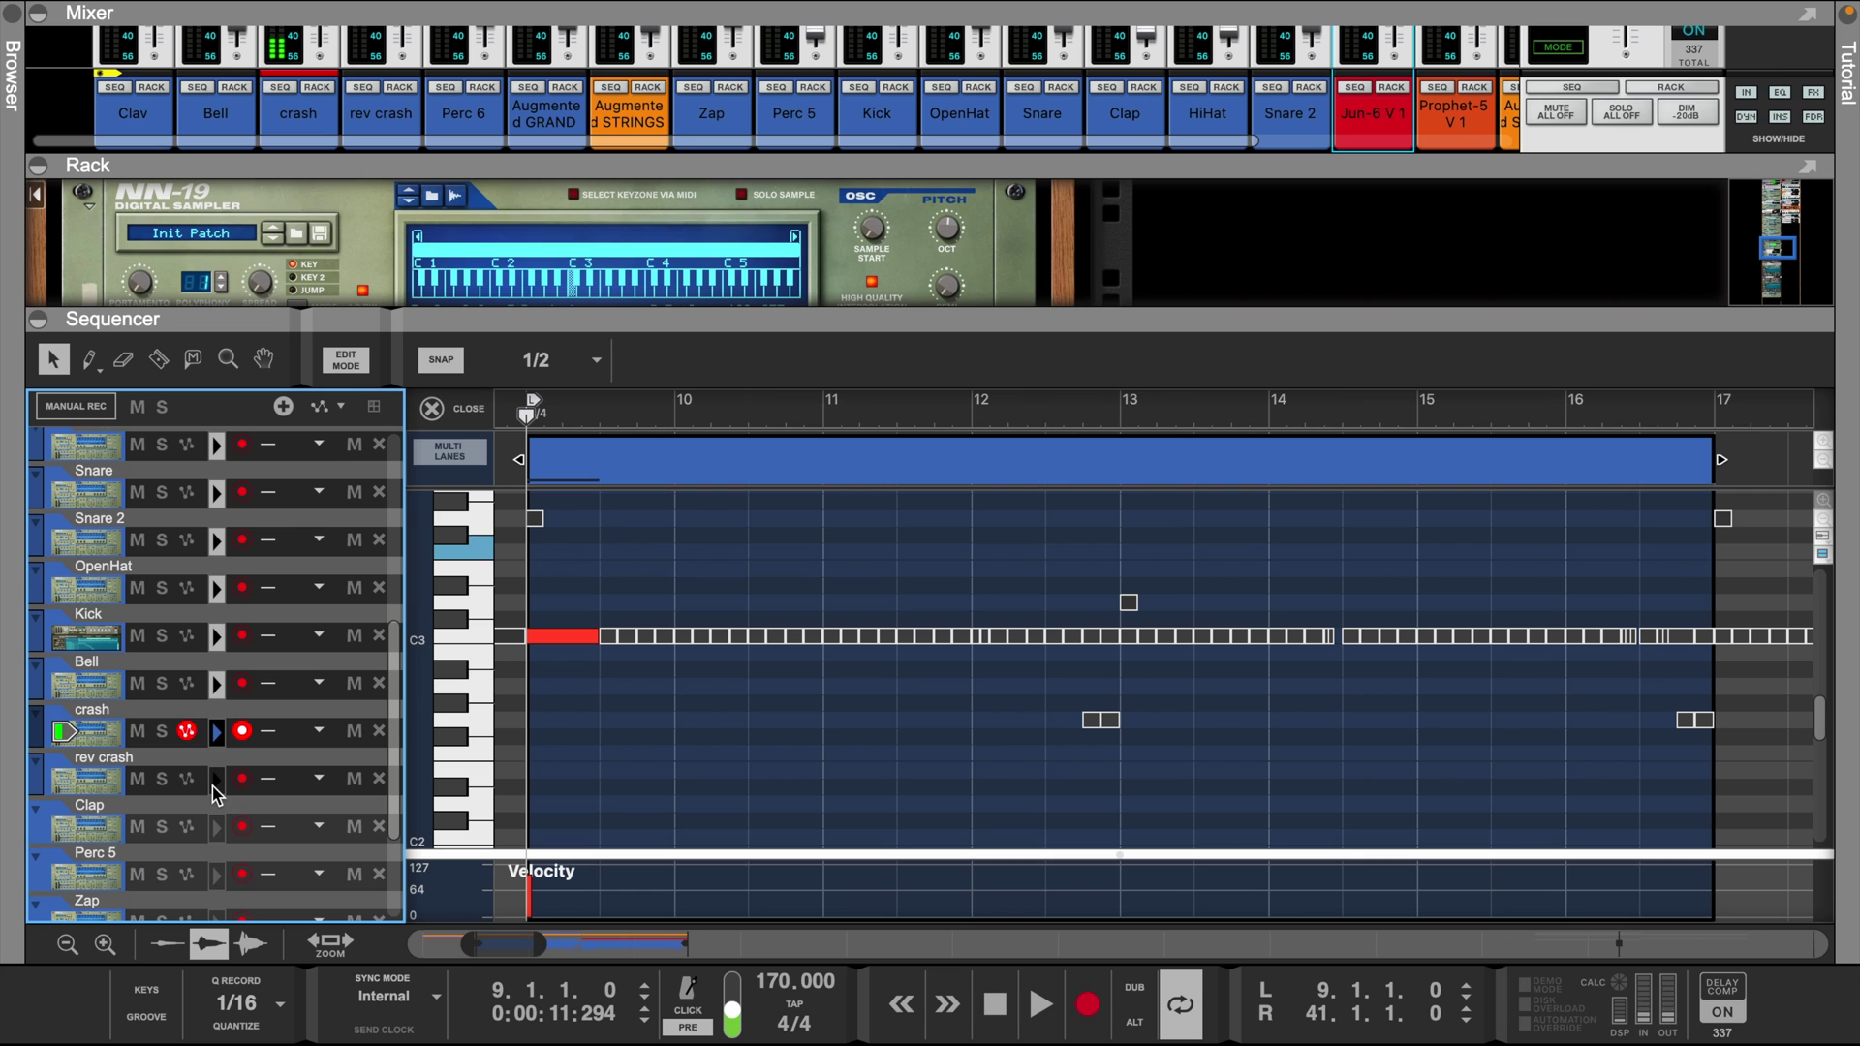
left_click(219, 791)
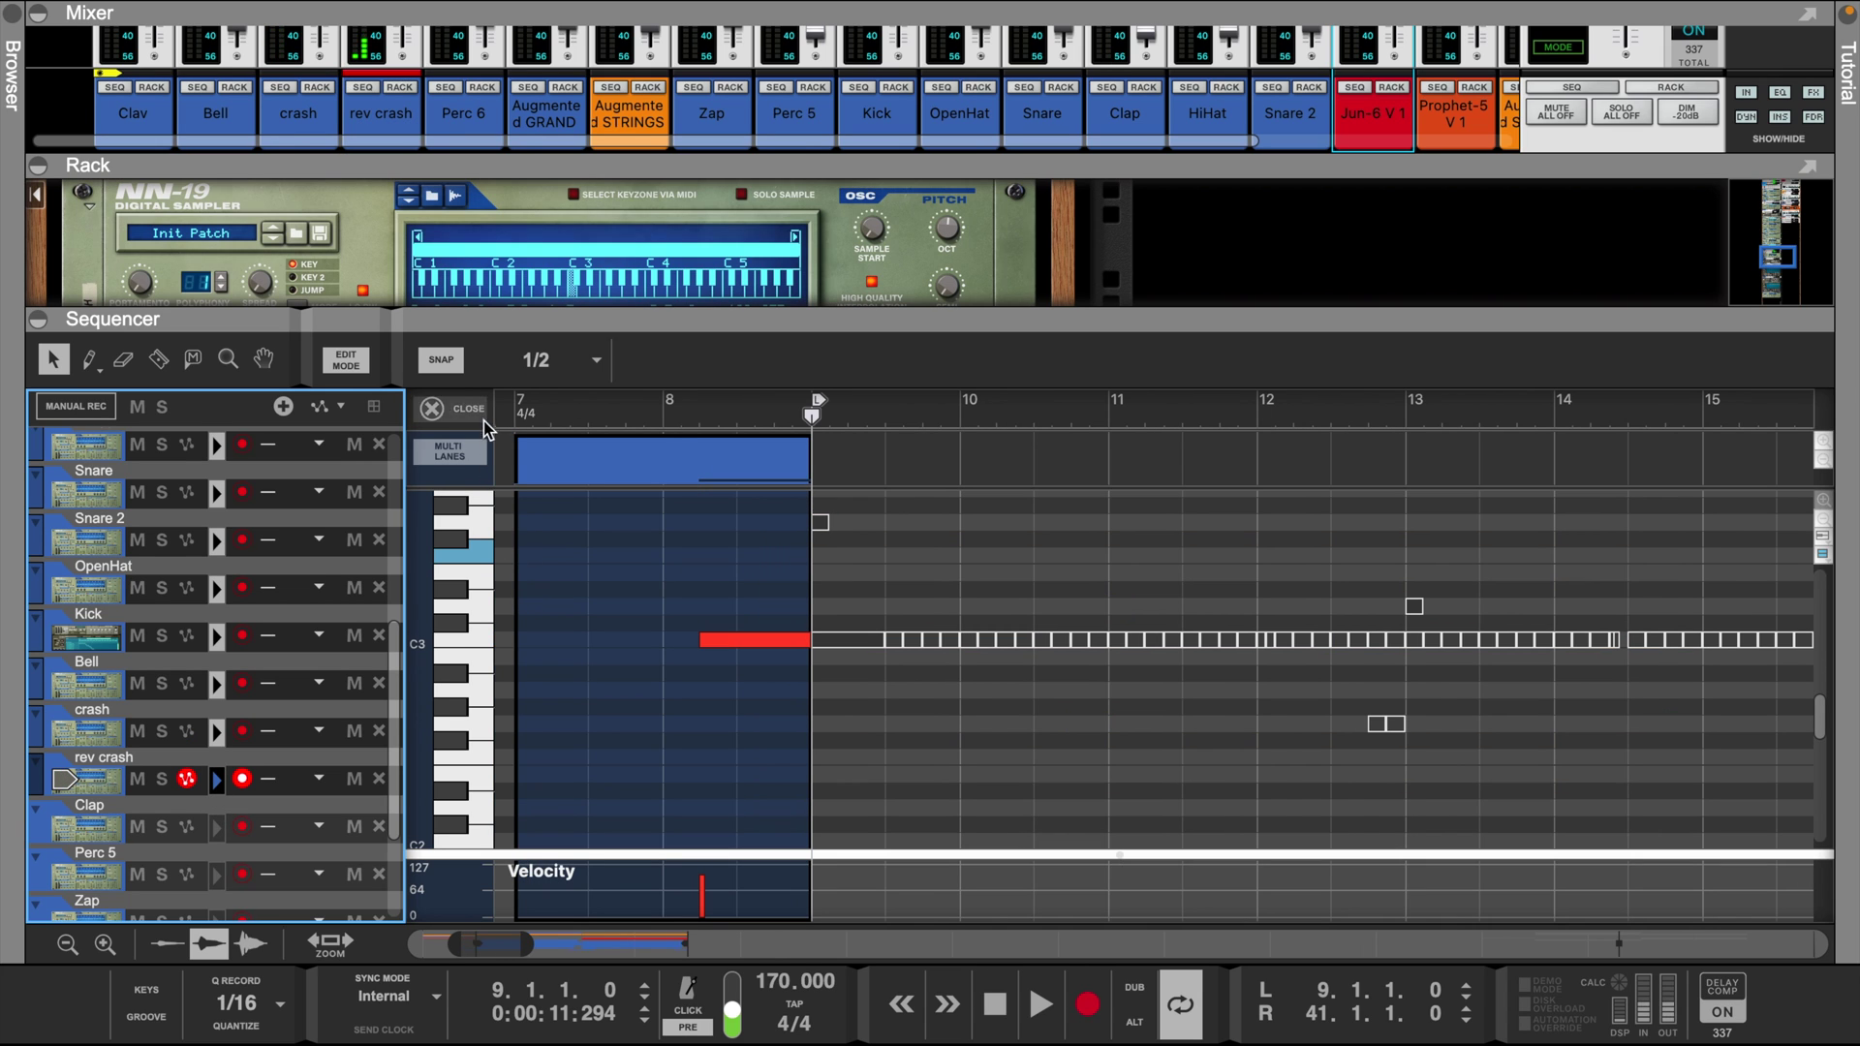
- Close the note editor and play the full arrangement from bar 9
left_click(483, 418)
key("space")
scroll(506, 441, "up", 5)
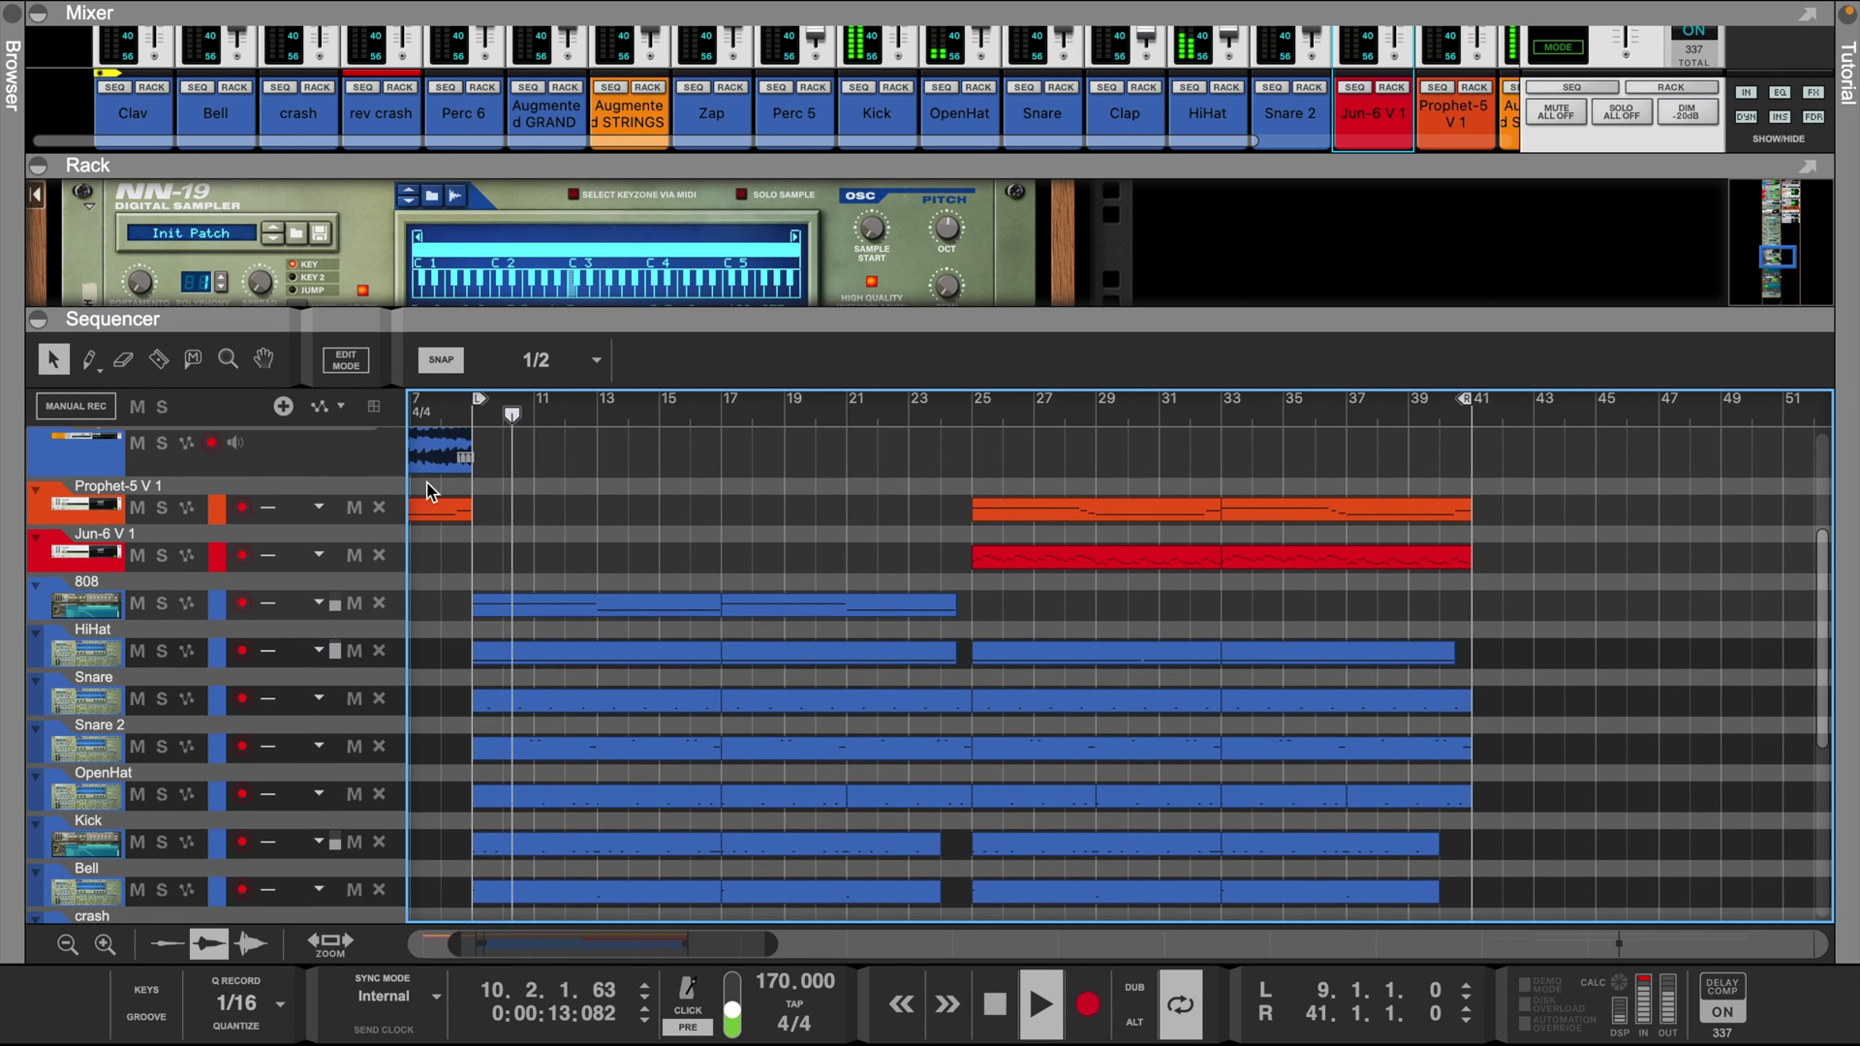
- Zoom out, move the left loop locator from bar 9 to bar 1, and enlarge the mixer
scroll(941, 507, "up", 4)
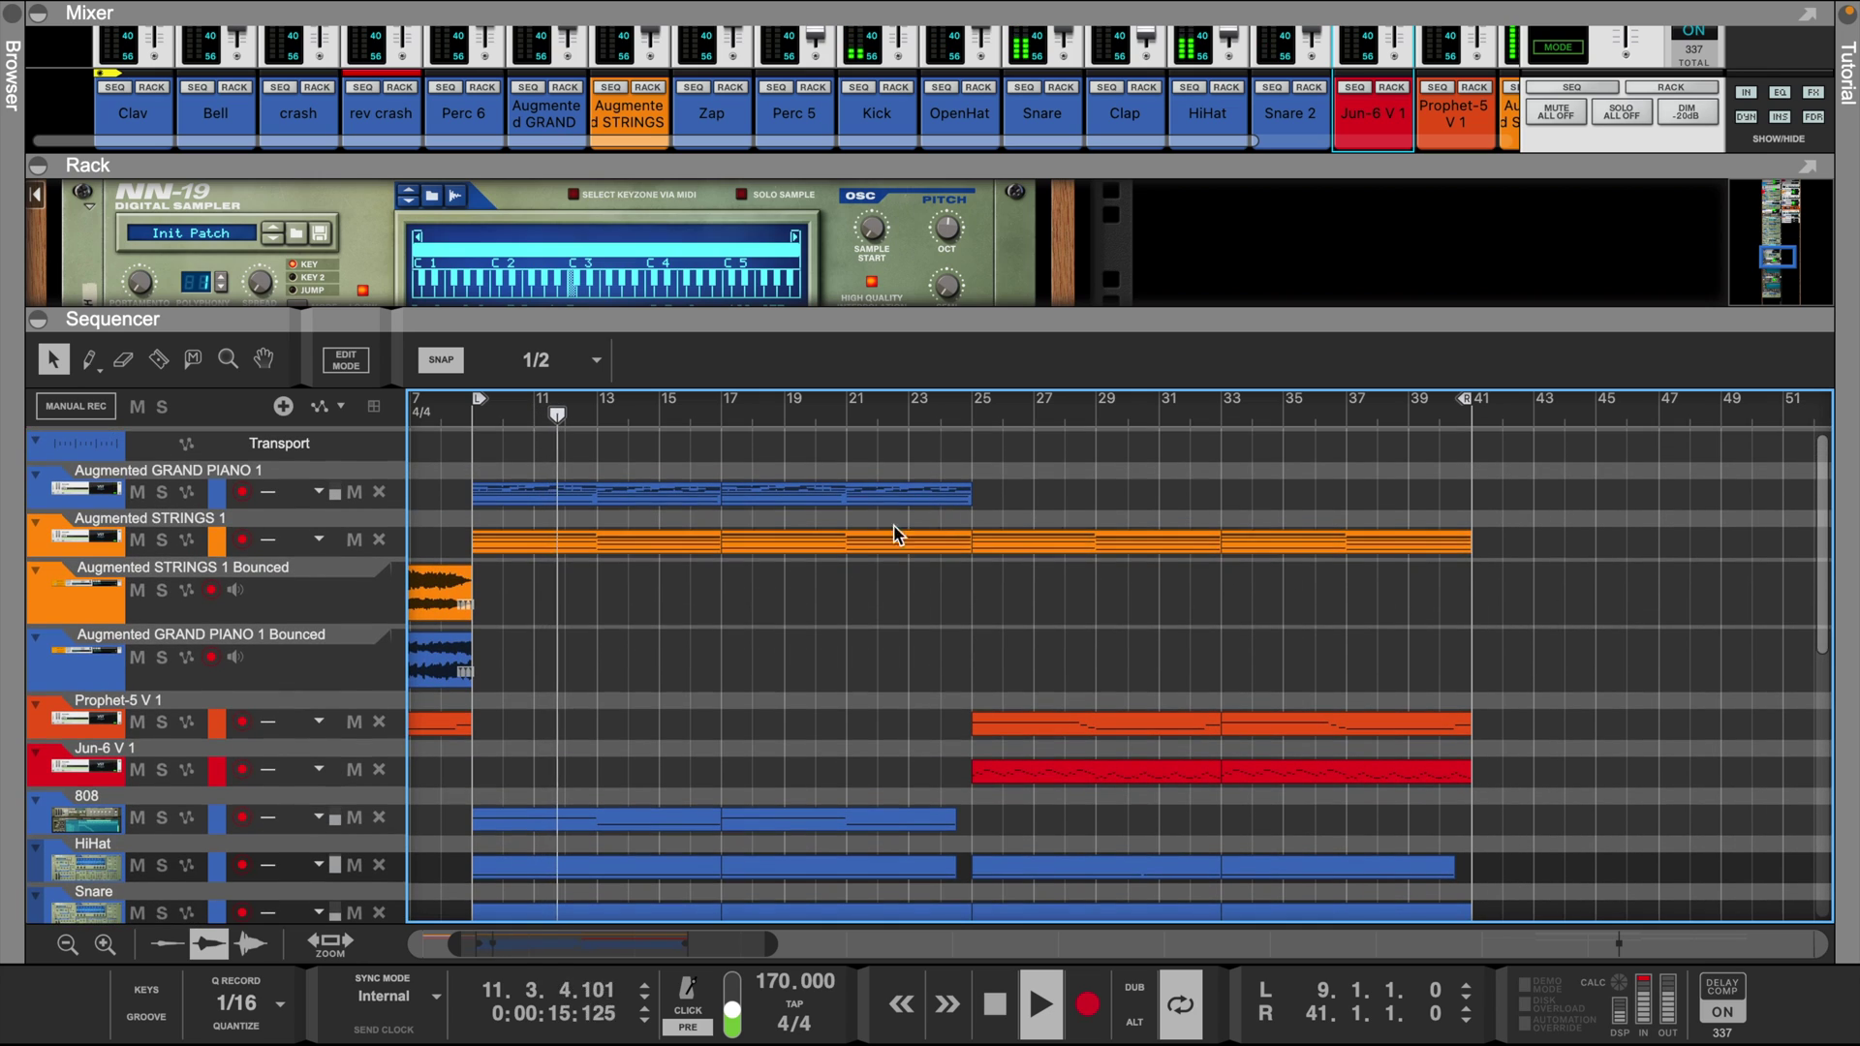
left_click_drag(773, 949, 791, 944)
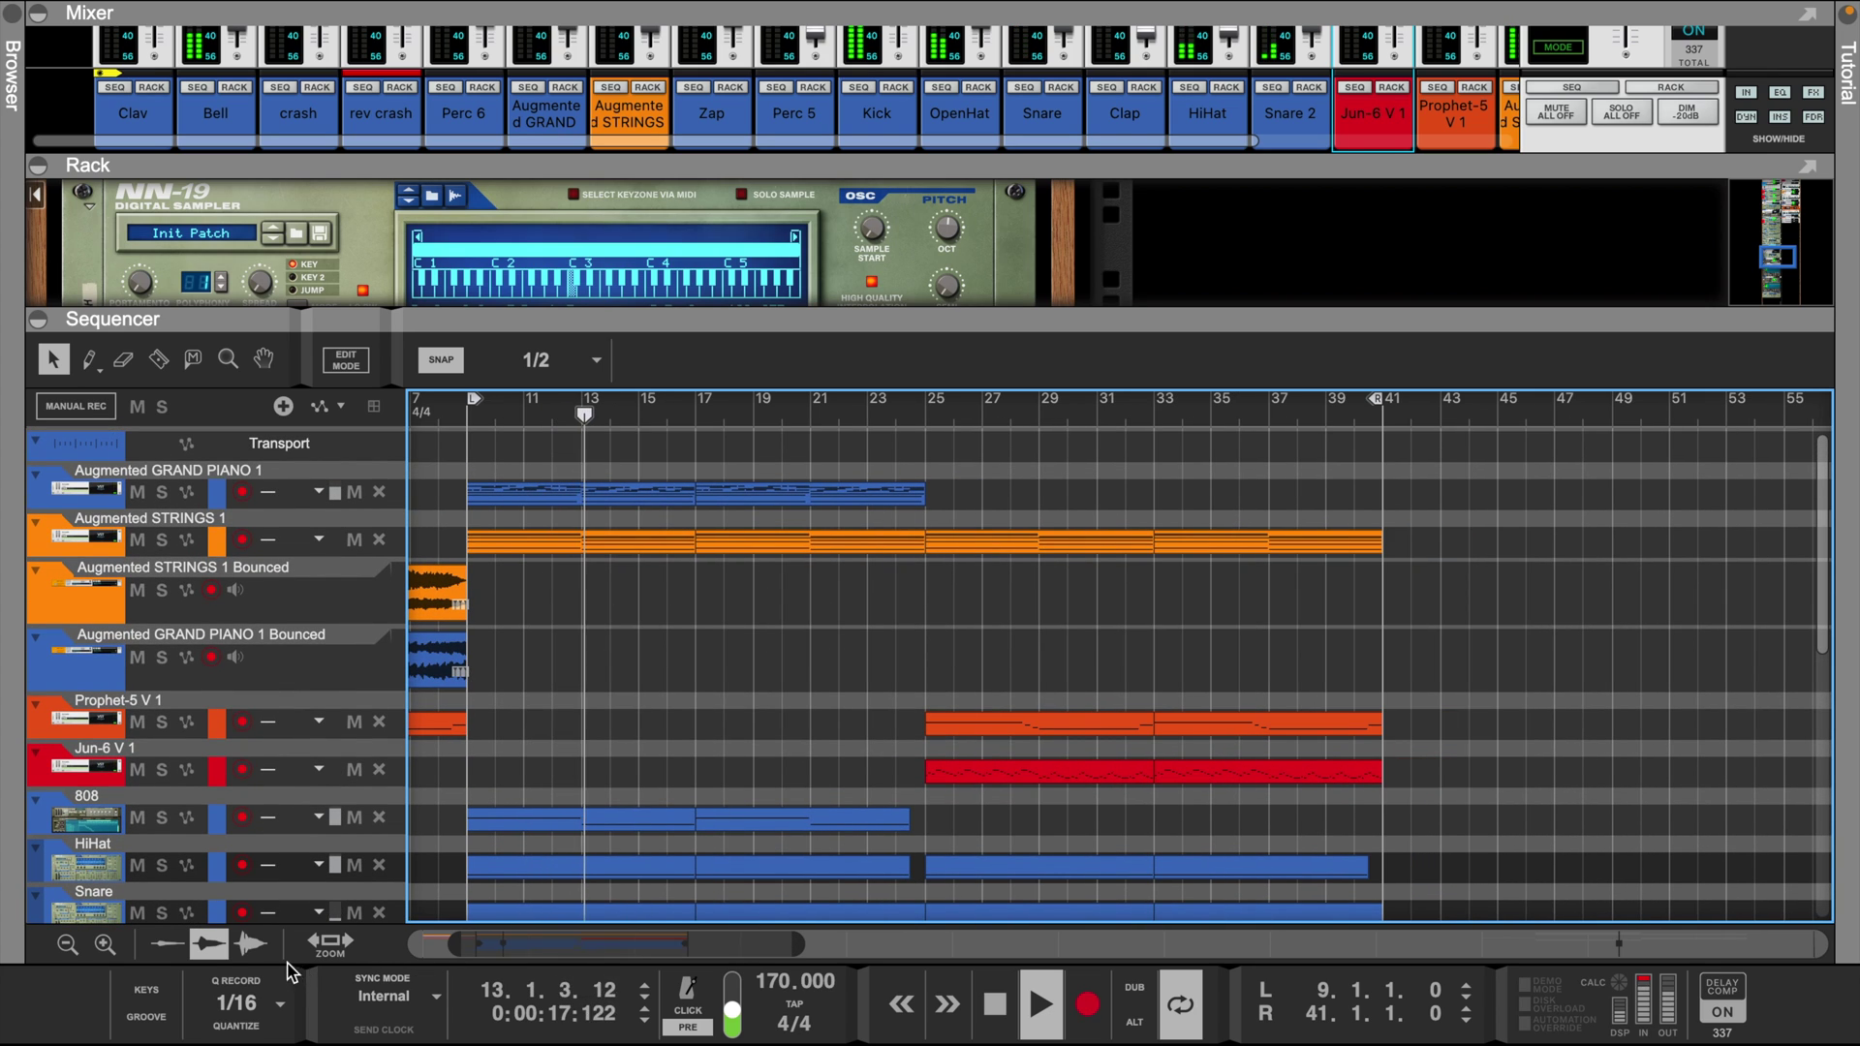
left_click_drag(463, 949, 426, 952)
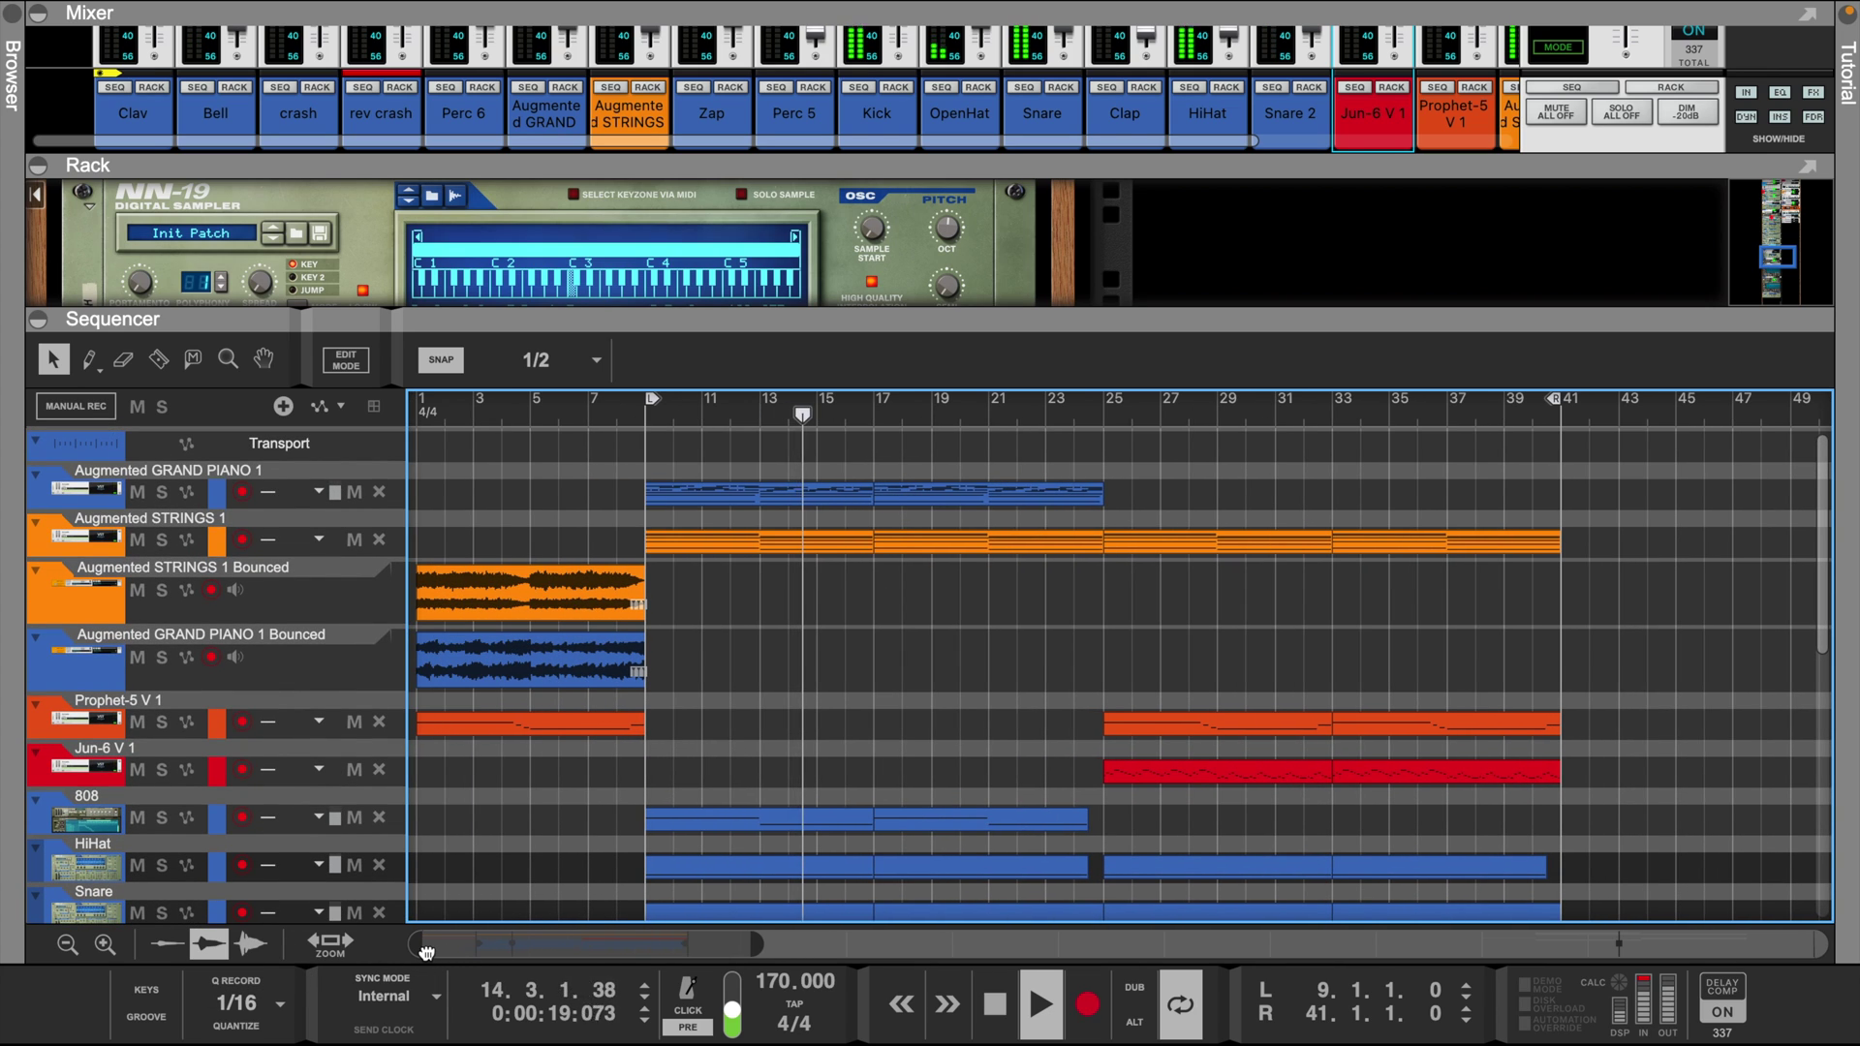
left_click_drag(642, 401, 425, 400)
left_click_drag(897, 167, 897, 423)
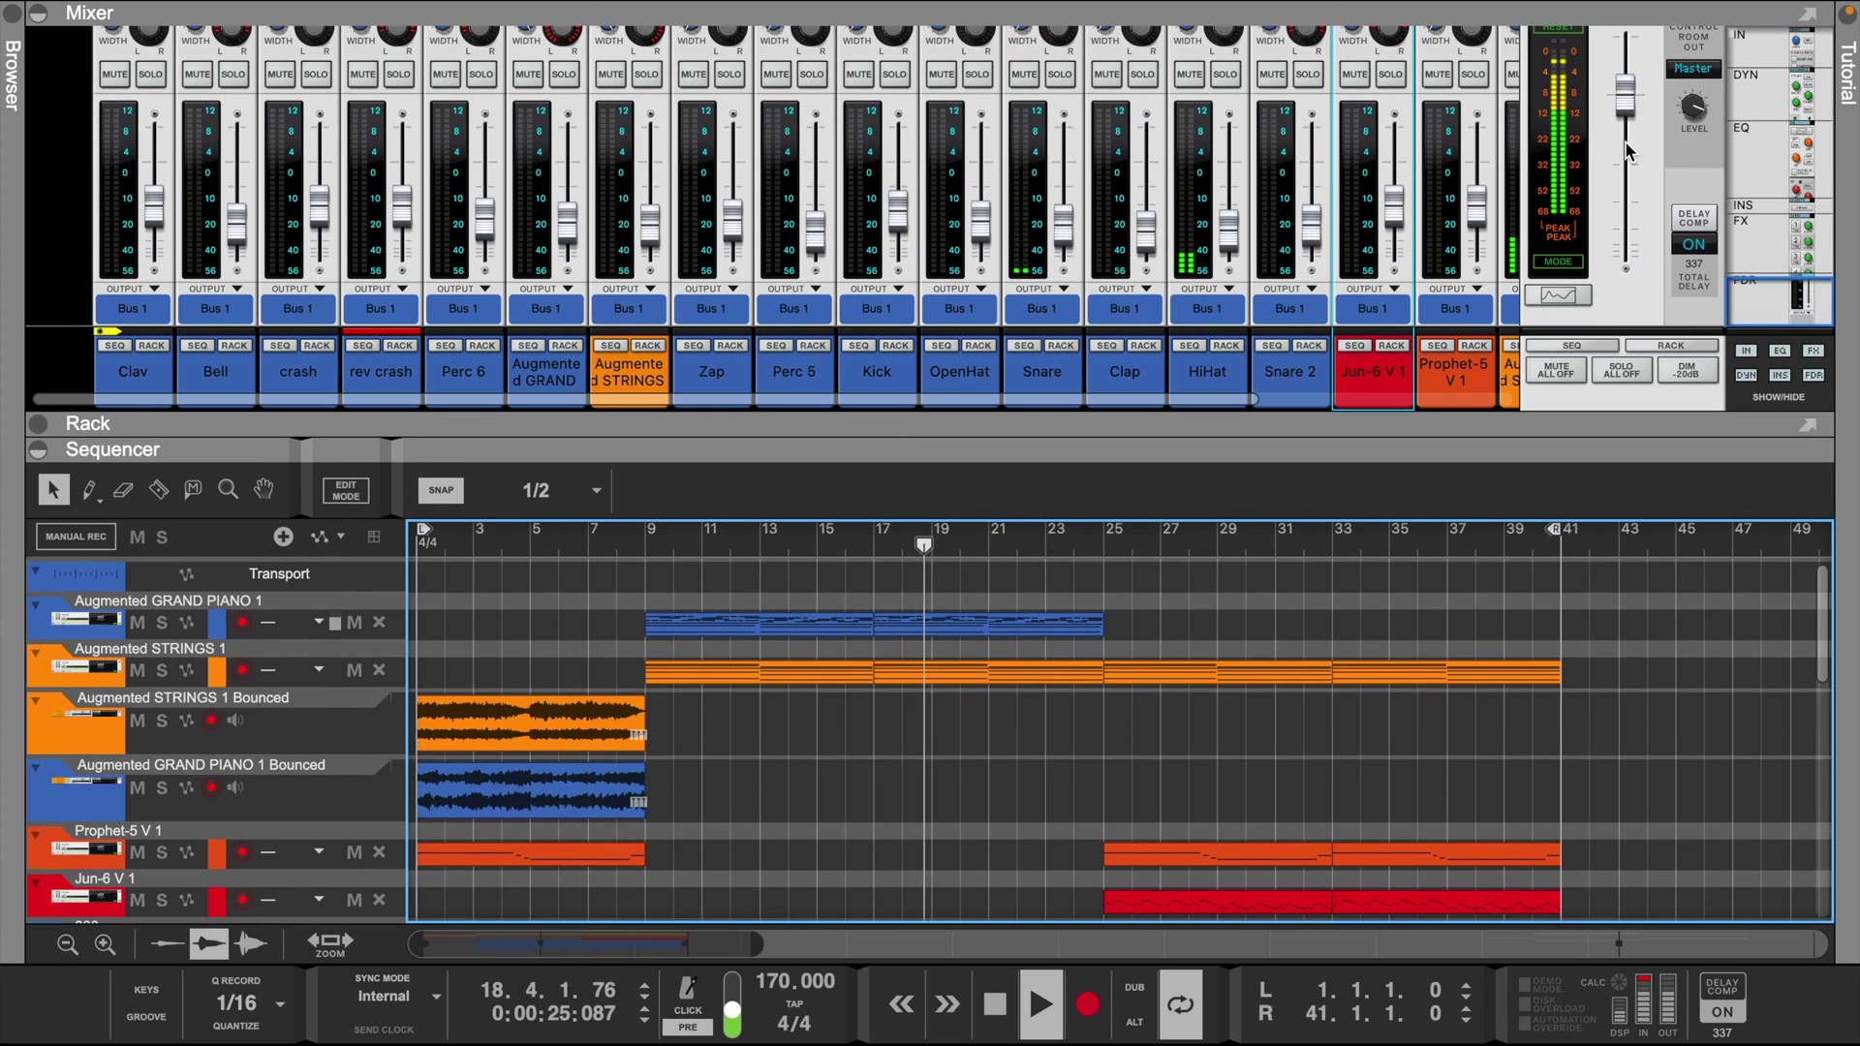
- Scroll through the mixer channels, adjust the control room level, and open the 808 clip's notes
scroll(1627, 150, "up", 15)
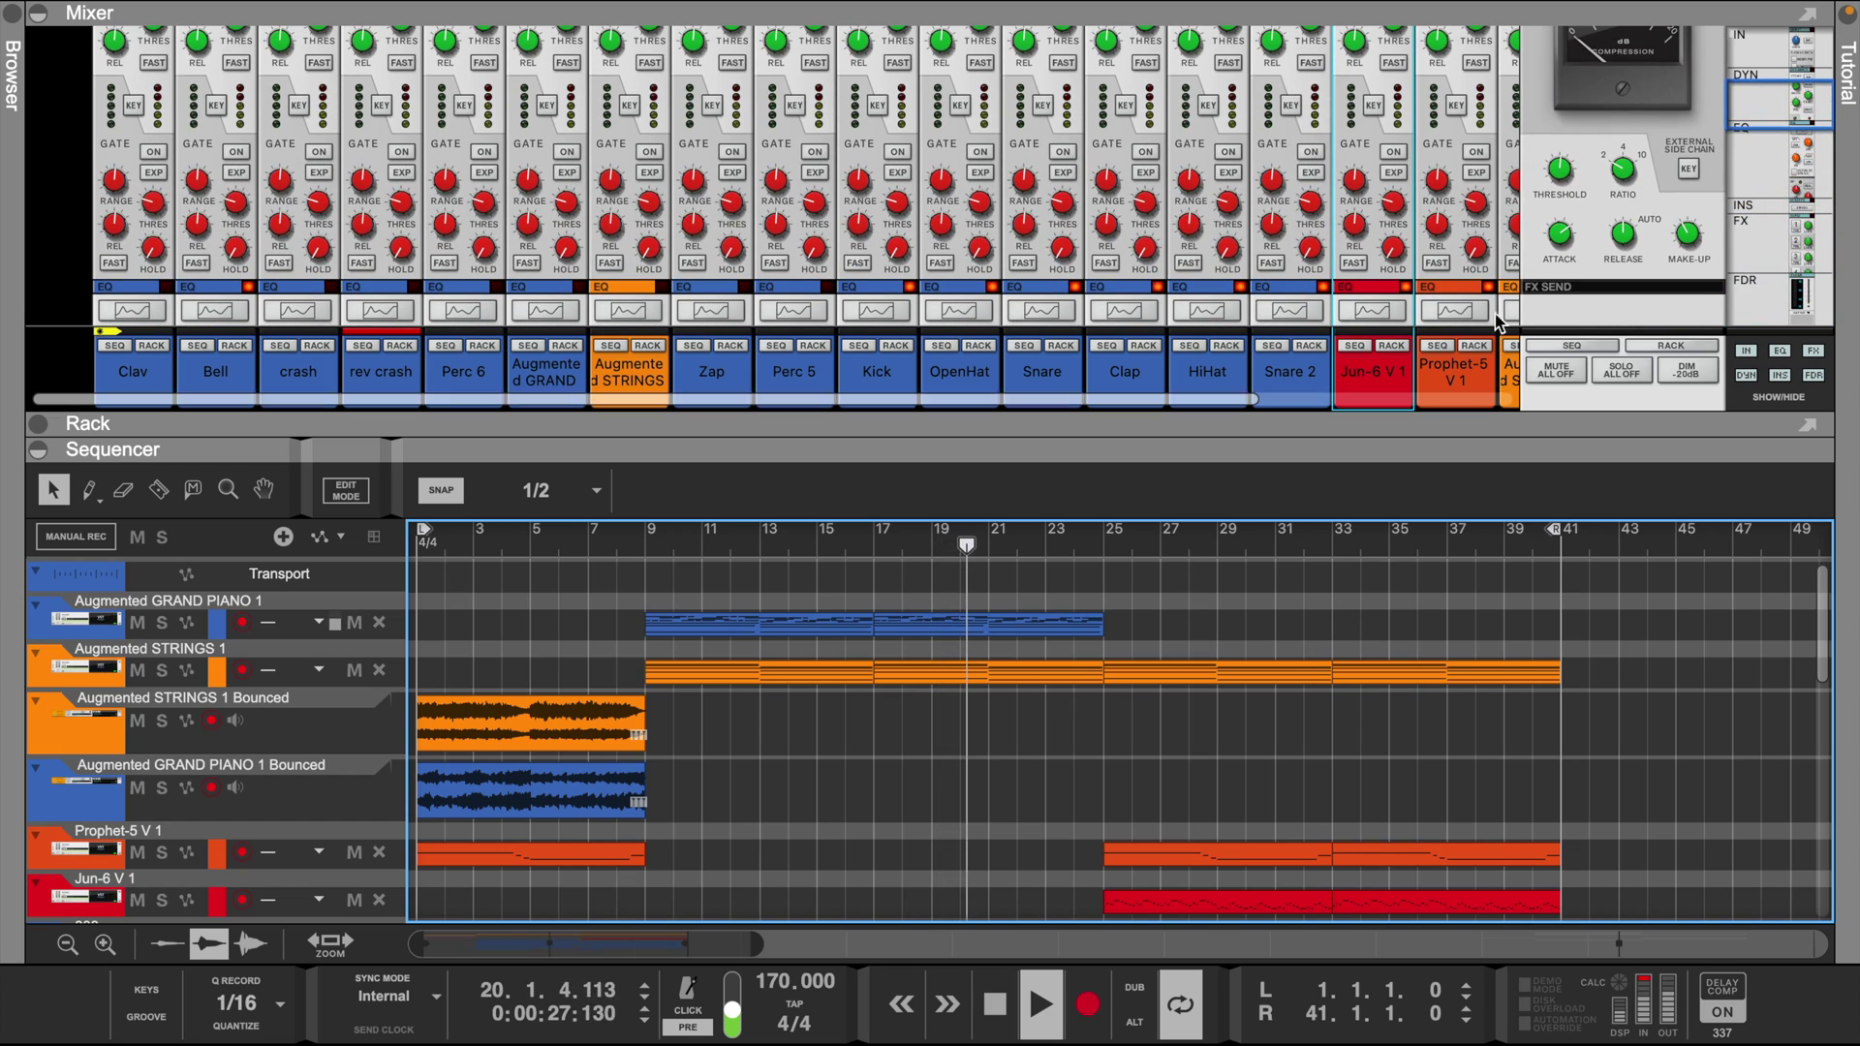
scroll(1497, 324, "up", 3)
scroll(1129, 727, "down", 5)
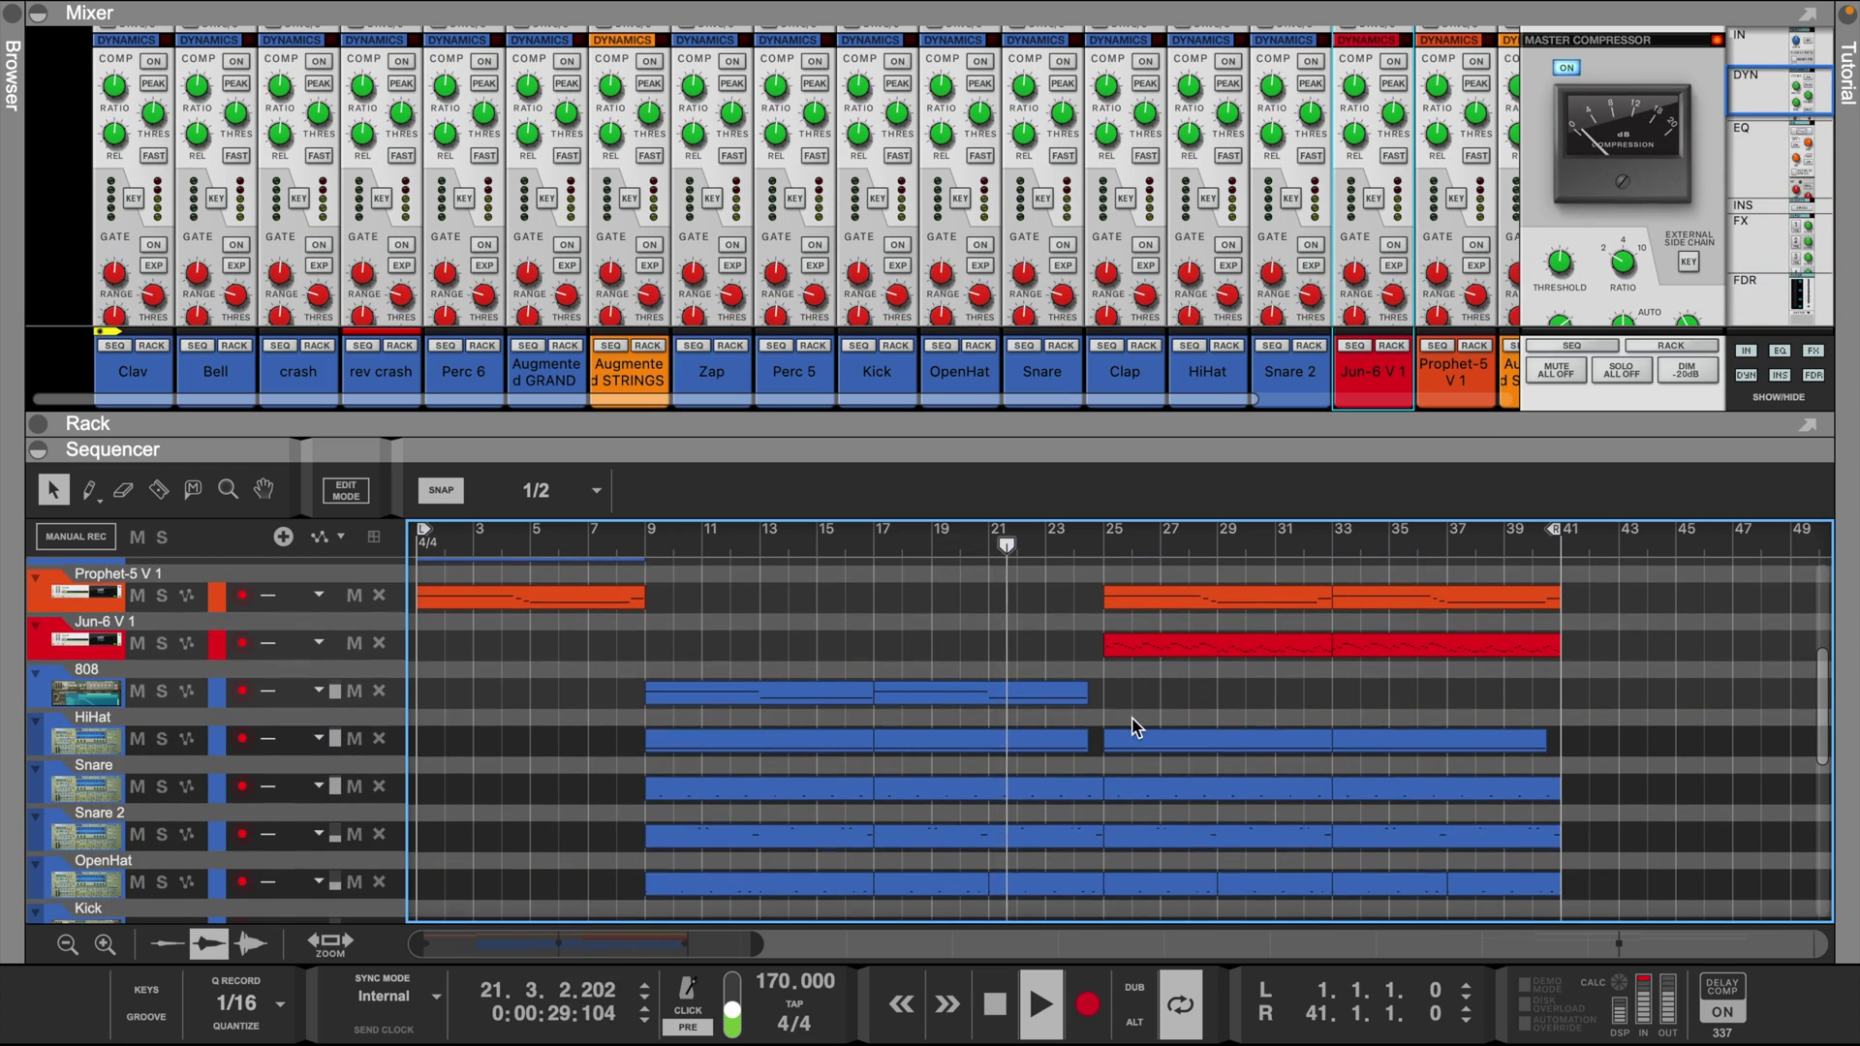
scroll(1633, 229, "down", 10)
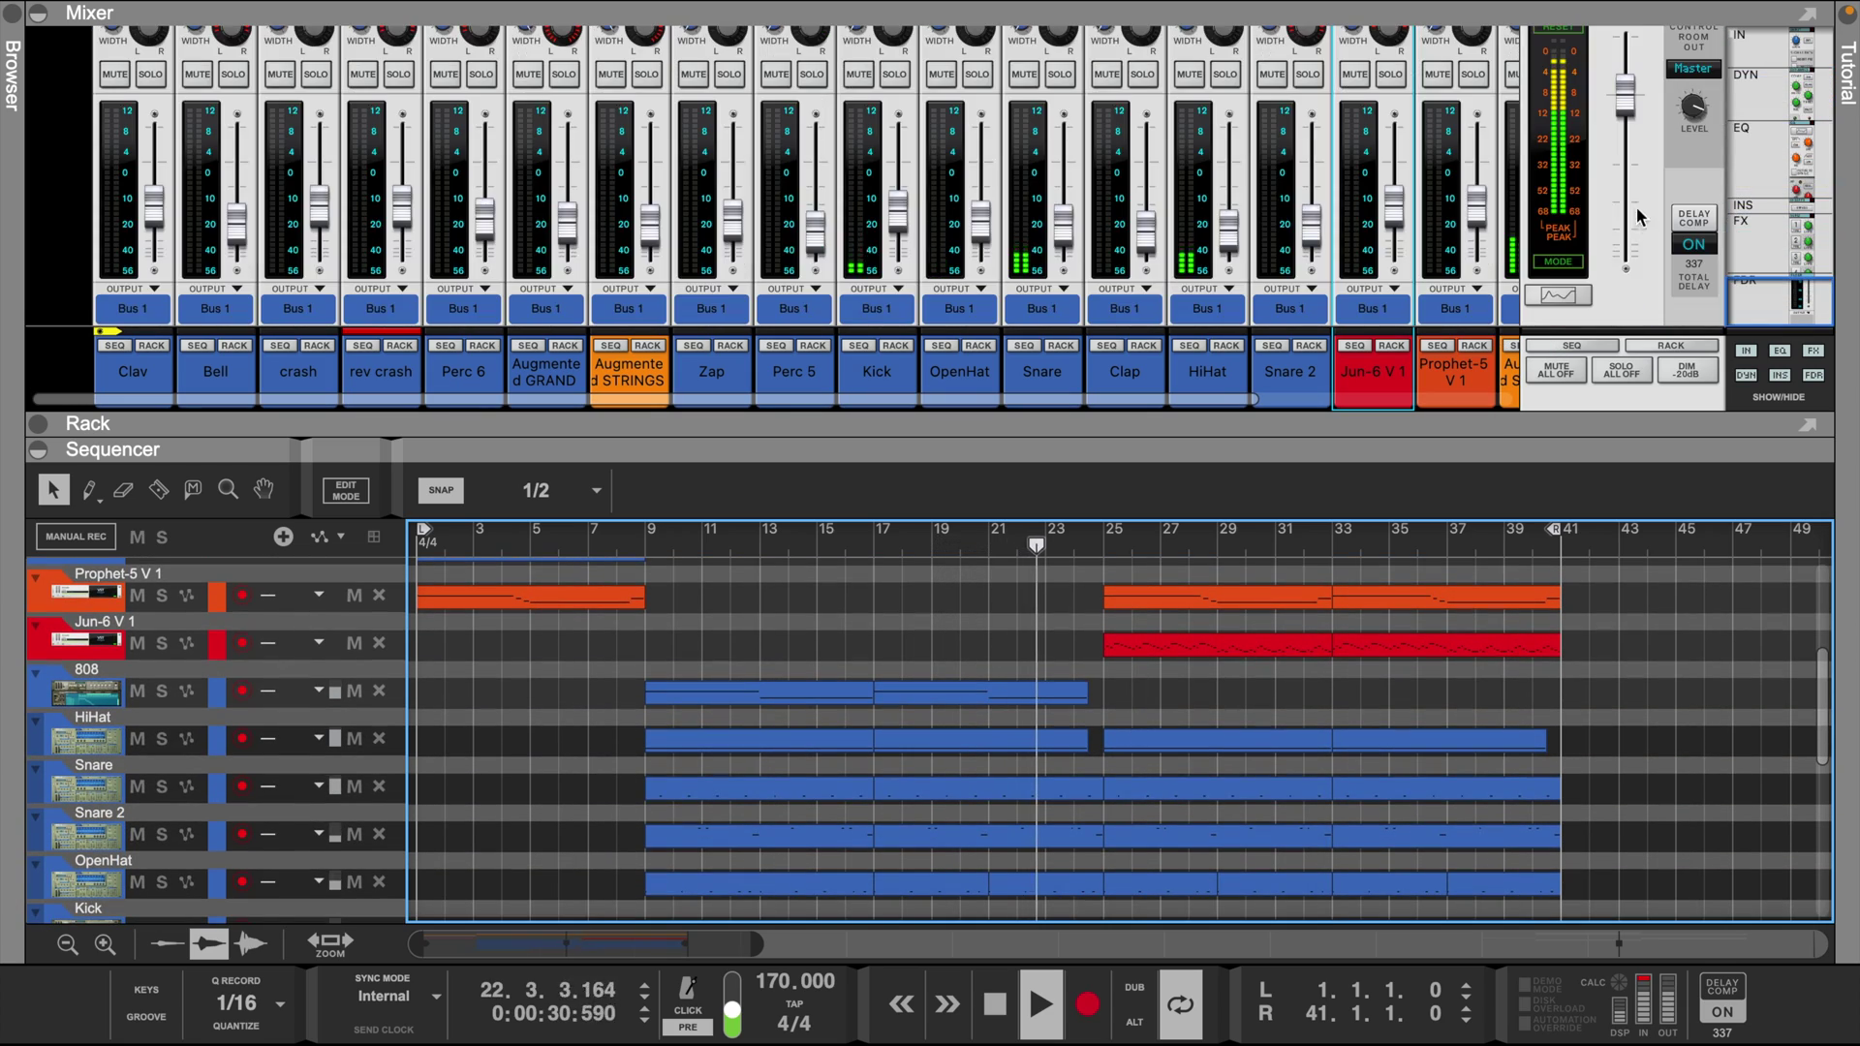
left_click(1694, 120)
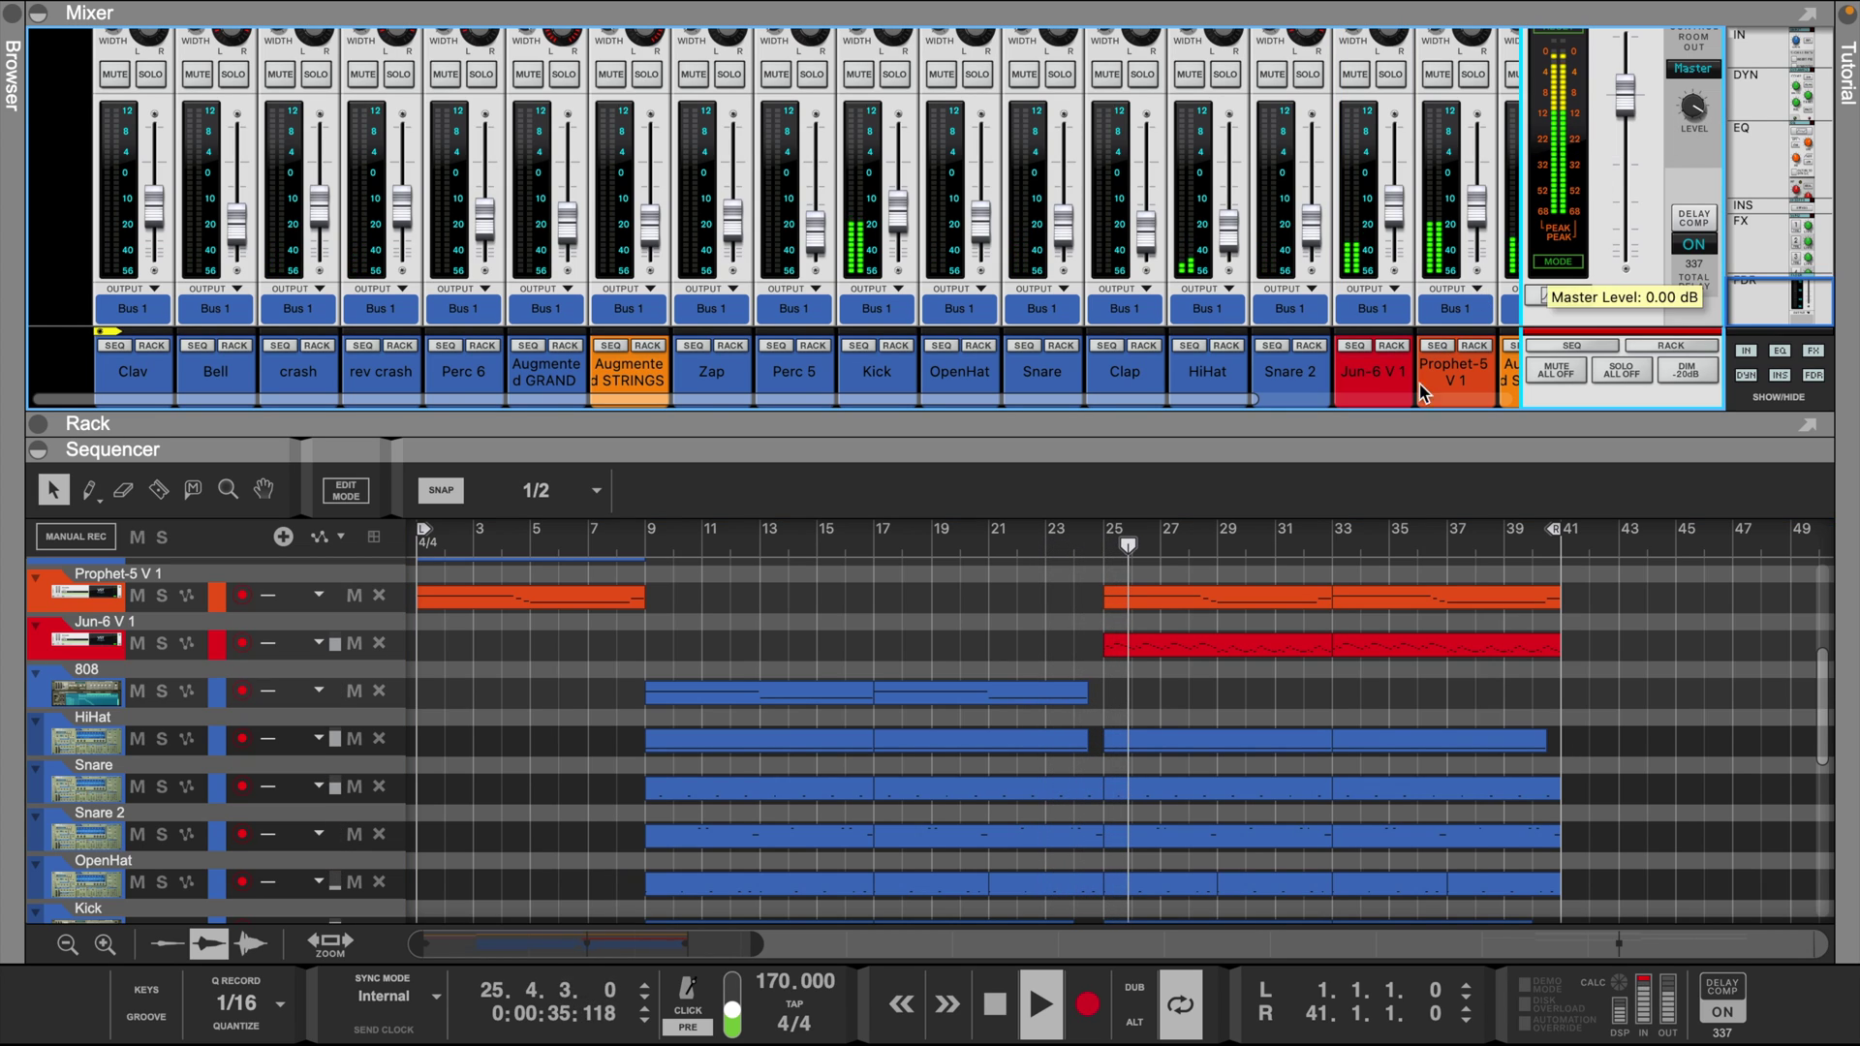
scroll(1066, 766, "up", 3)
scroll(1061, 763, "down", 4)
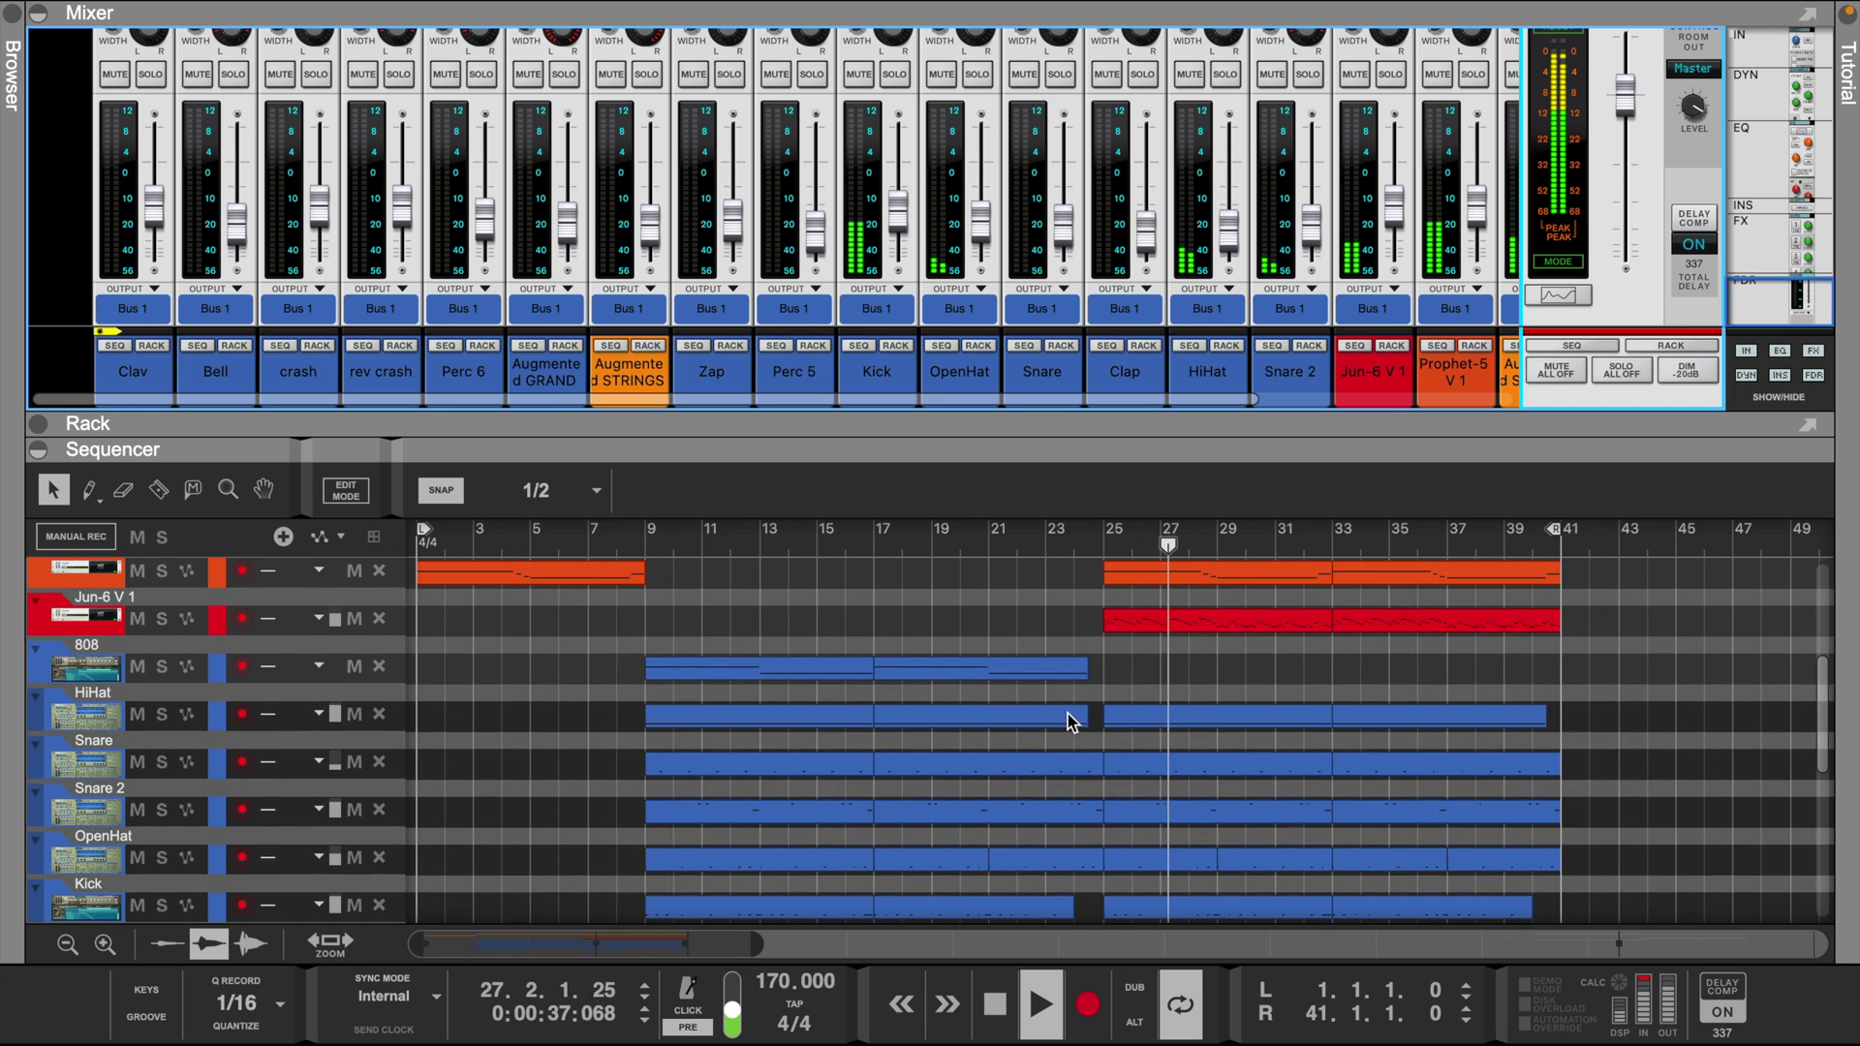
double_click(1069, 678)
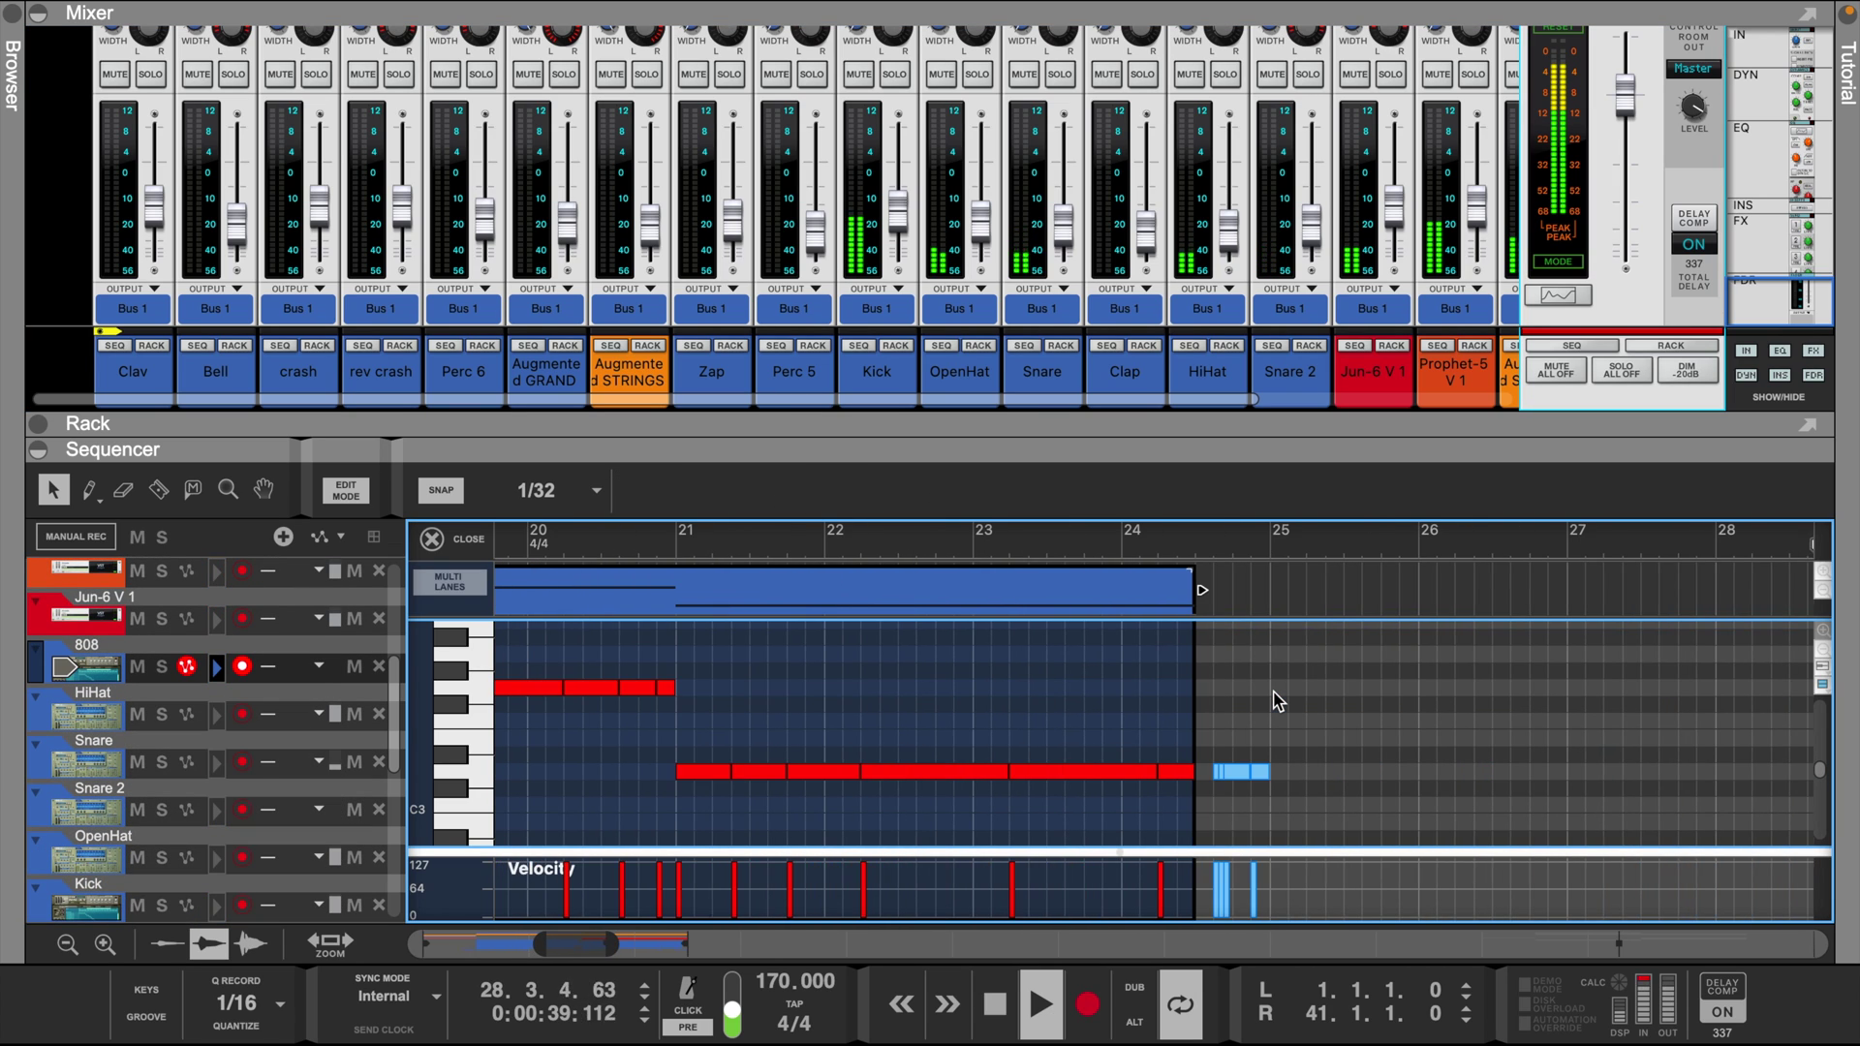
- Return to the arrangement, enlarge the sequencer area, and make the track lanes taller
left_click(461, 548)
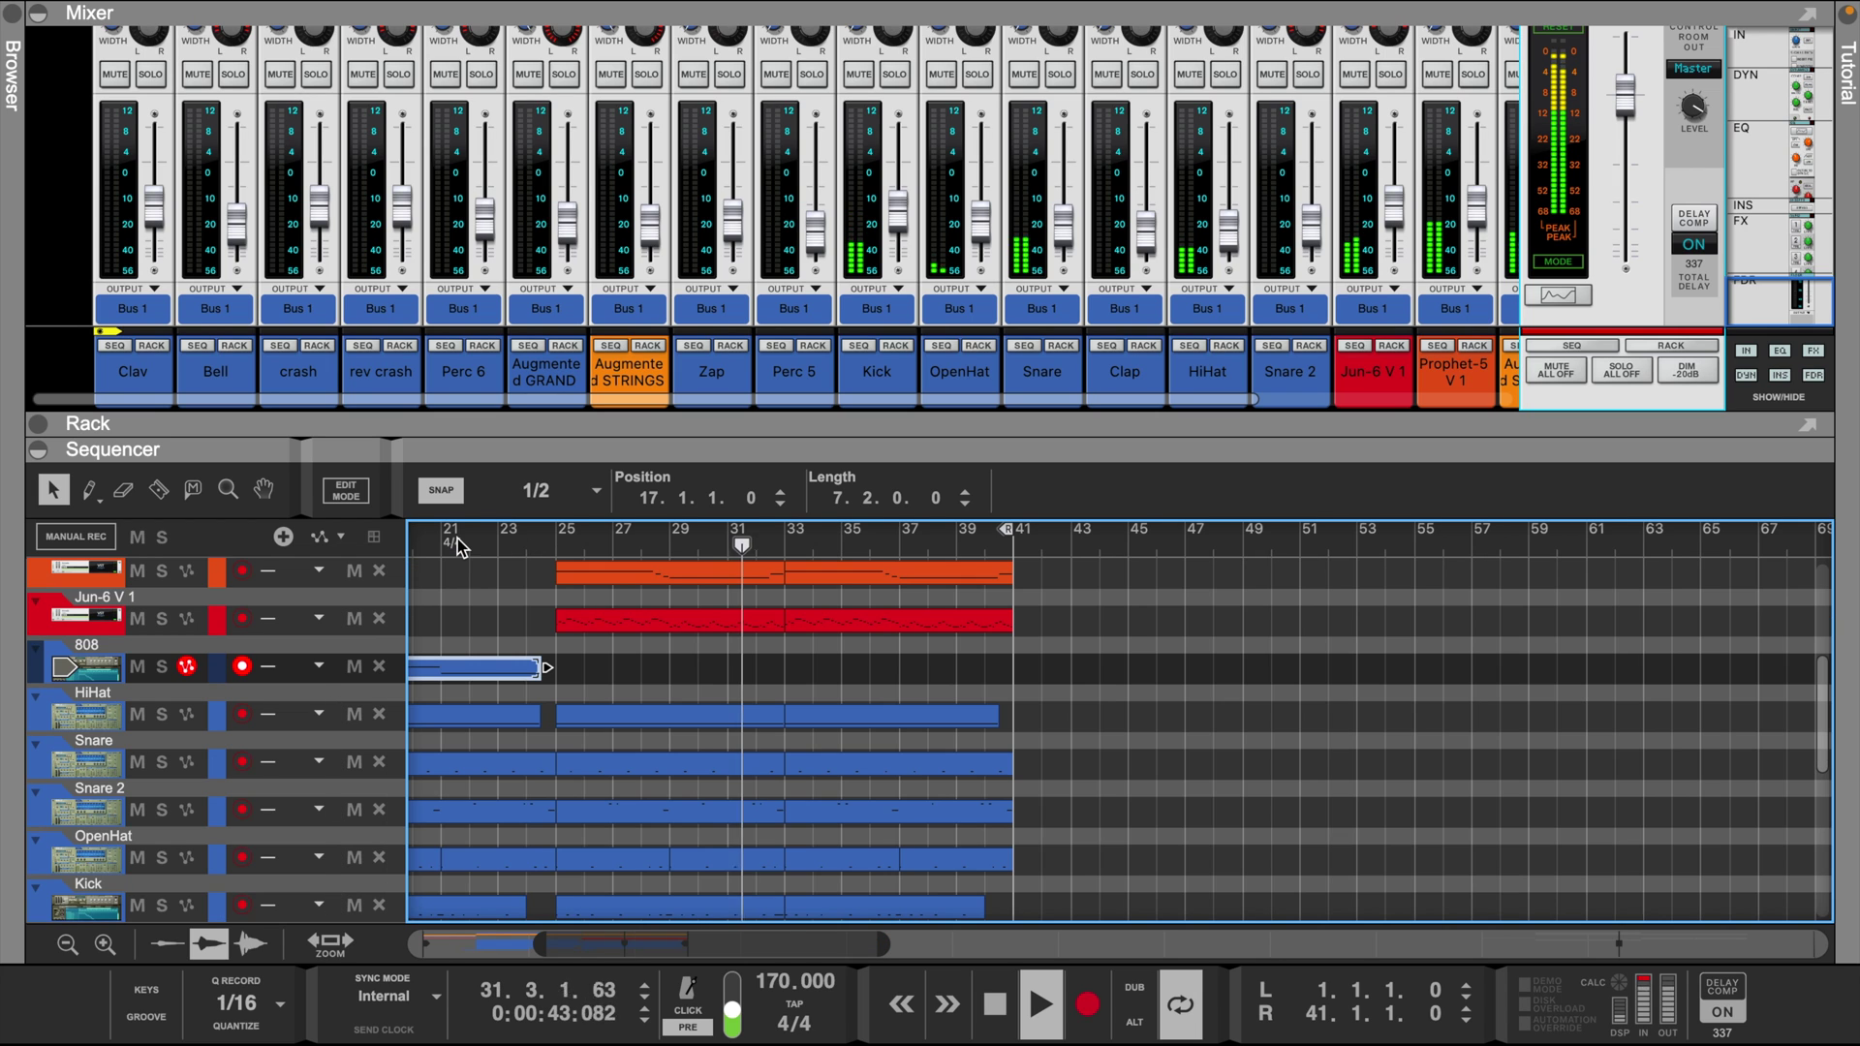
scroll(754, 600, "left", 10)
scroll(1054, 595, "up", 3)
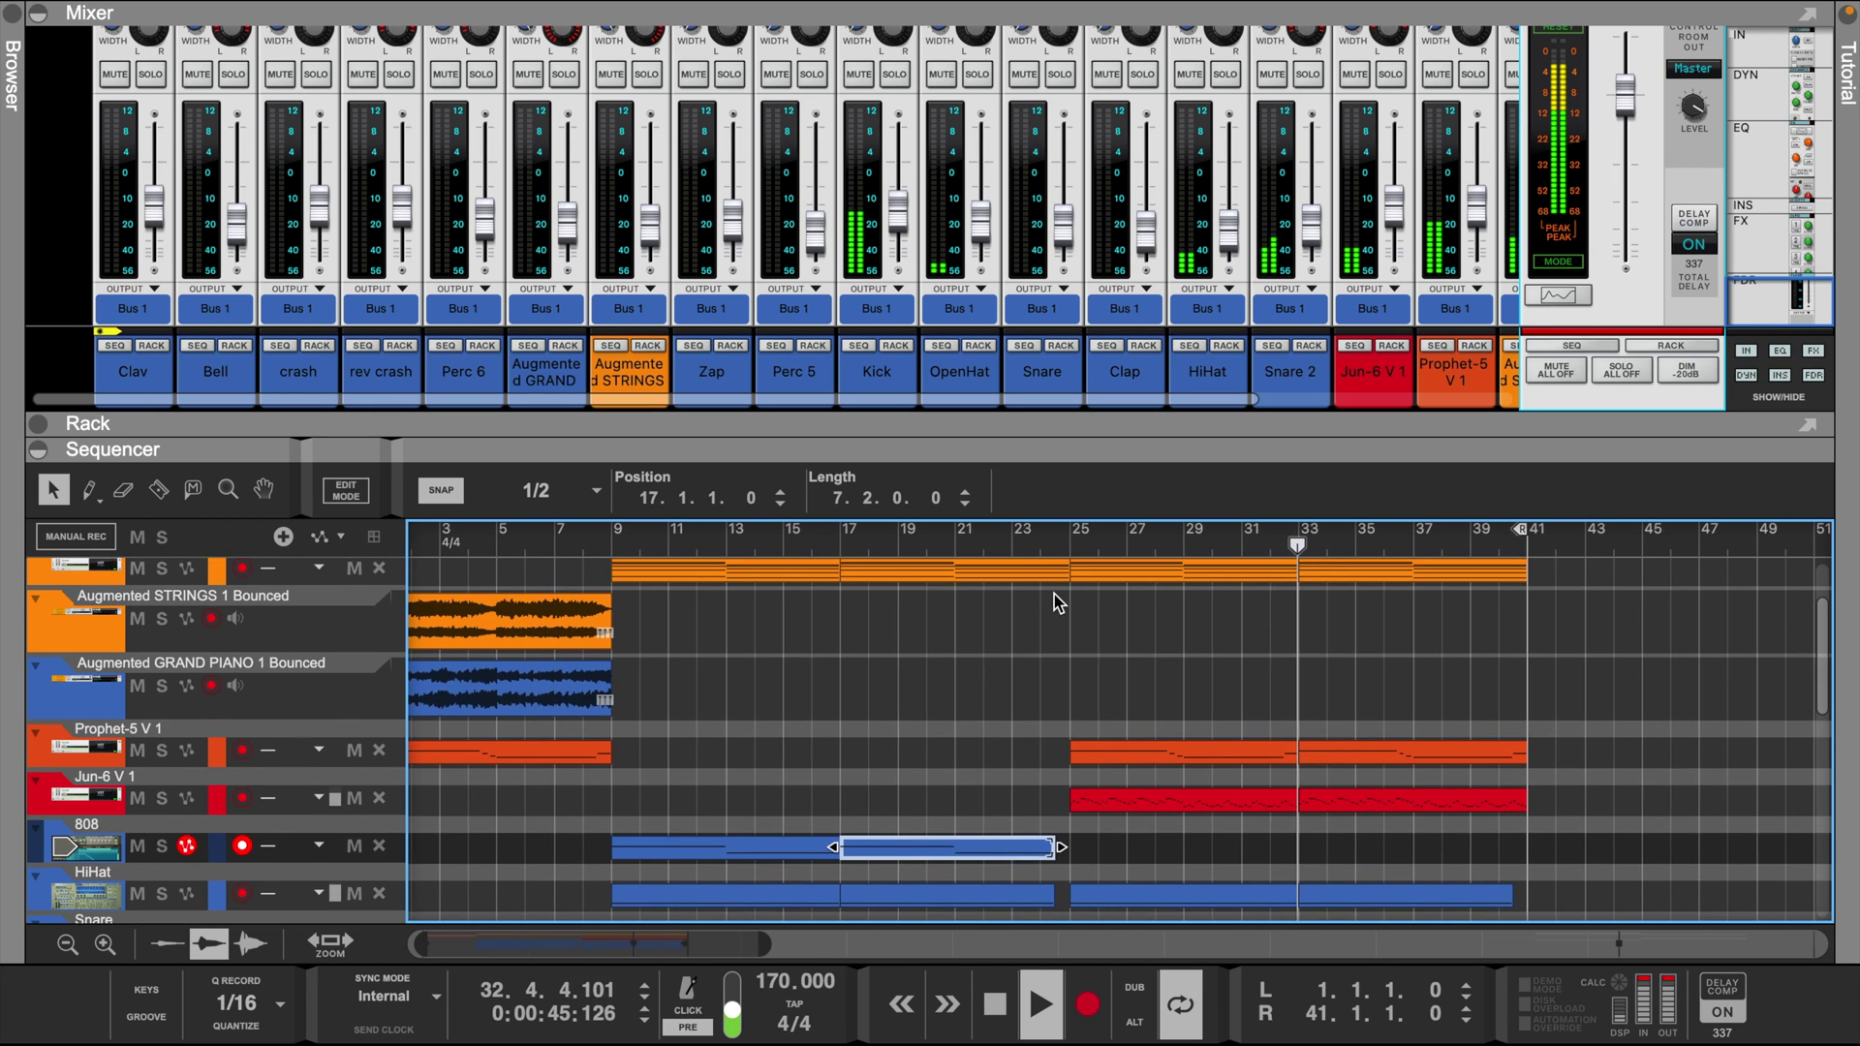
scroll(1053, 602, "up", 2)
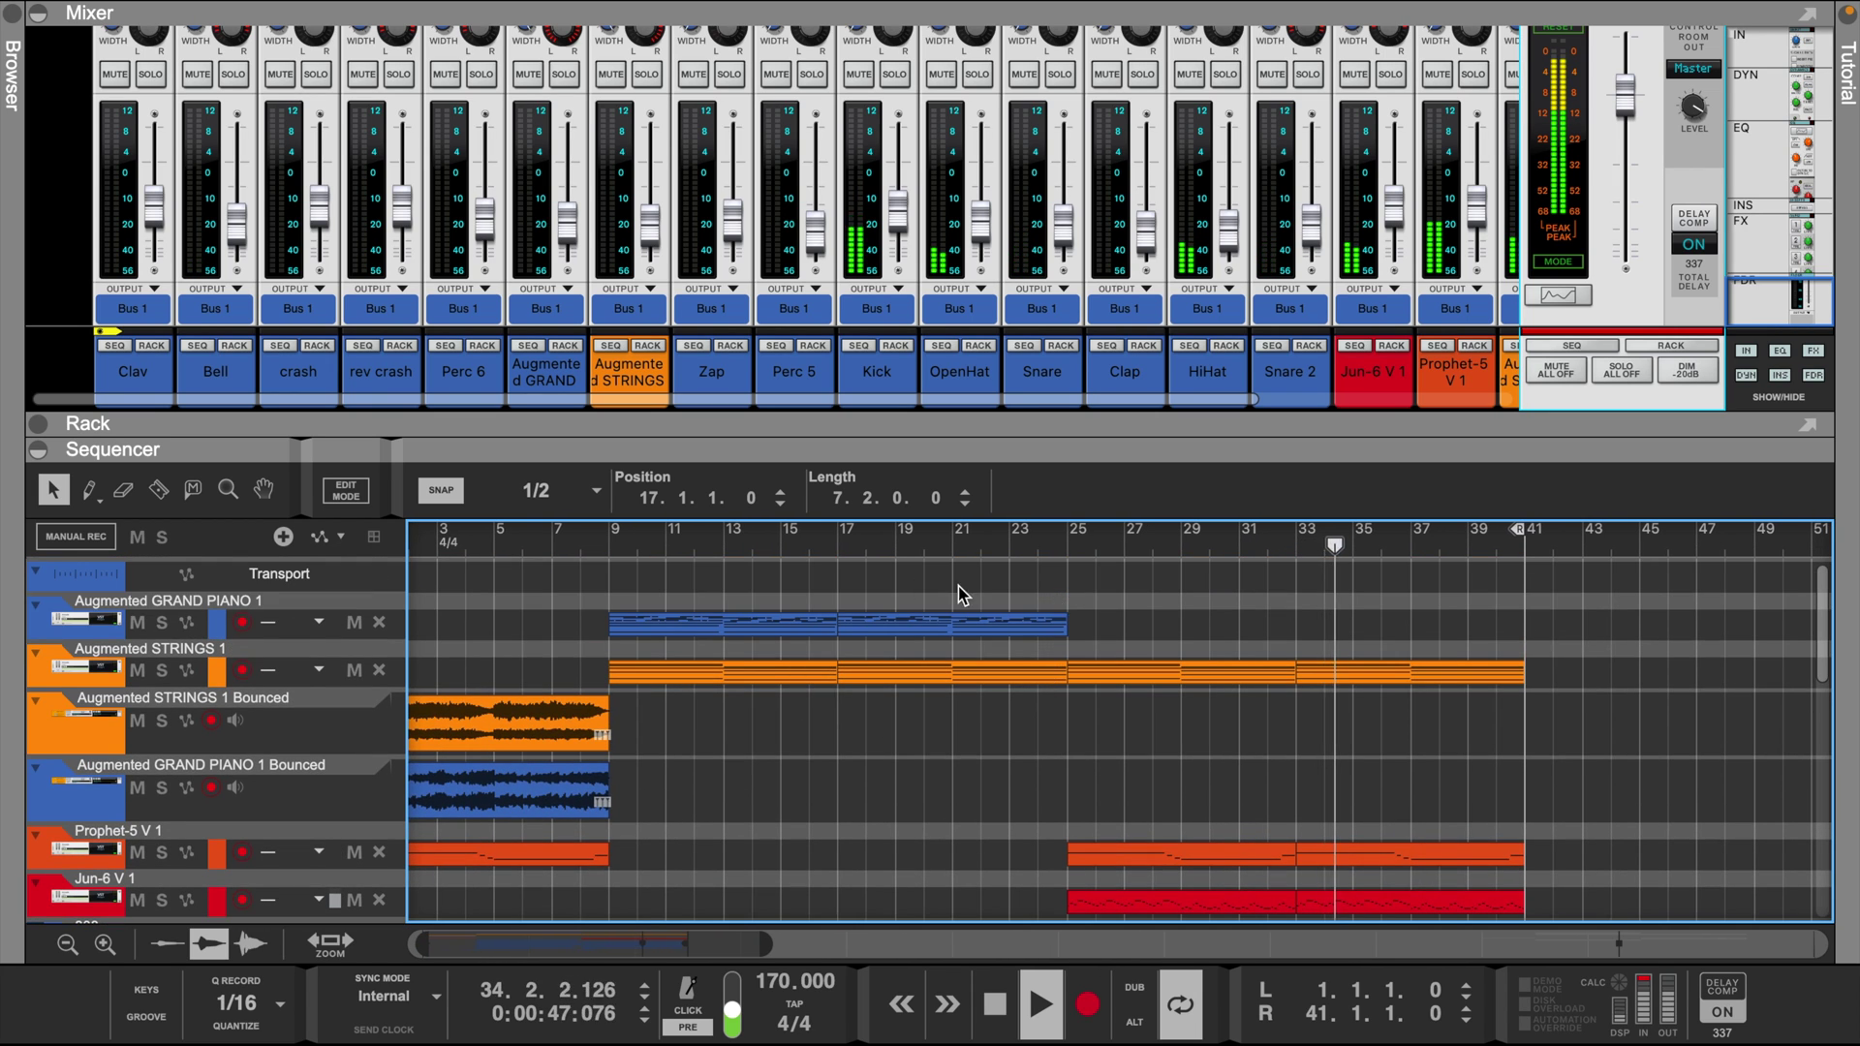
left_click_drag(802, 439, 802, 141)
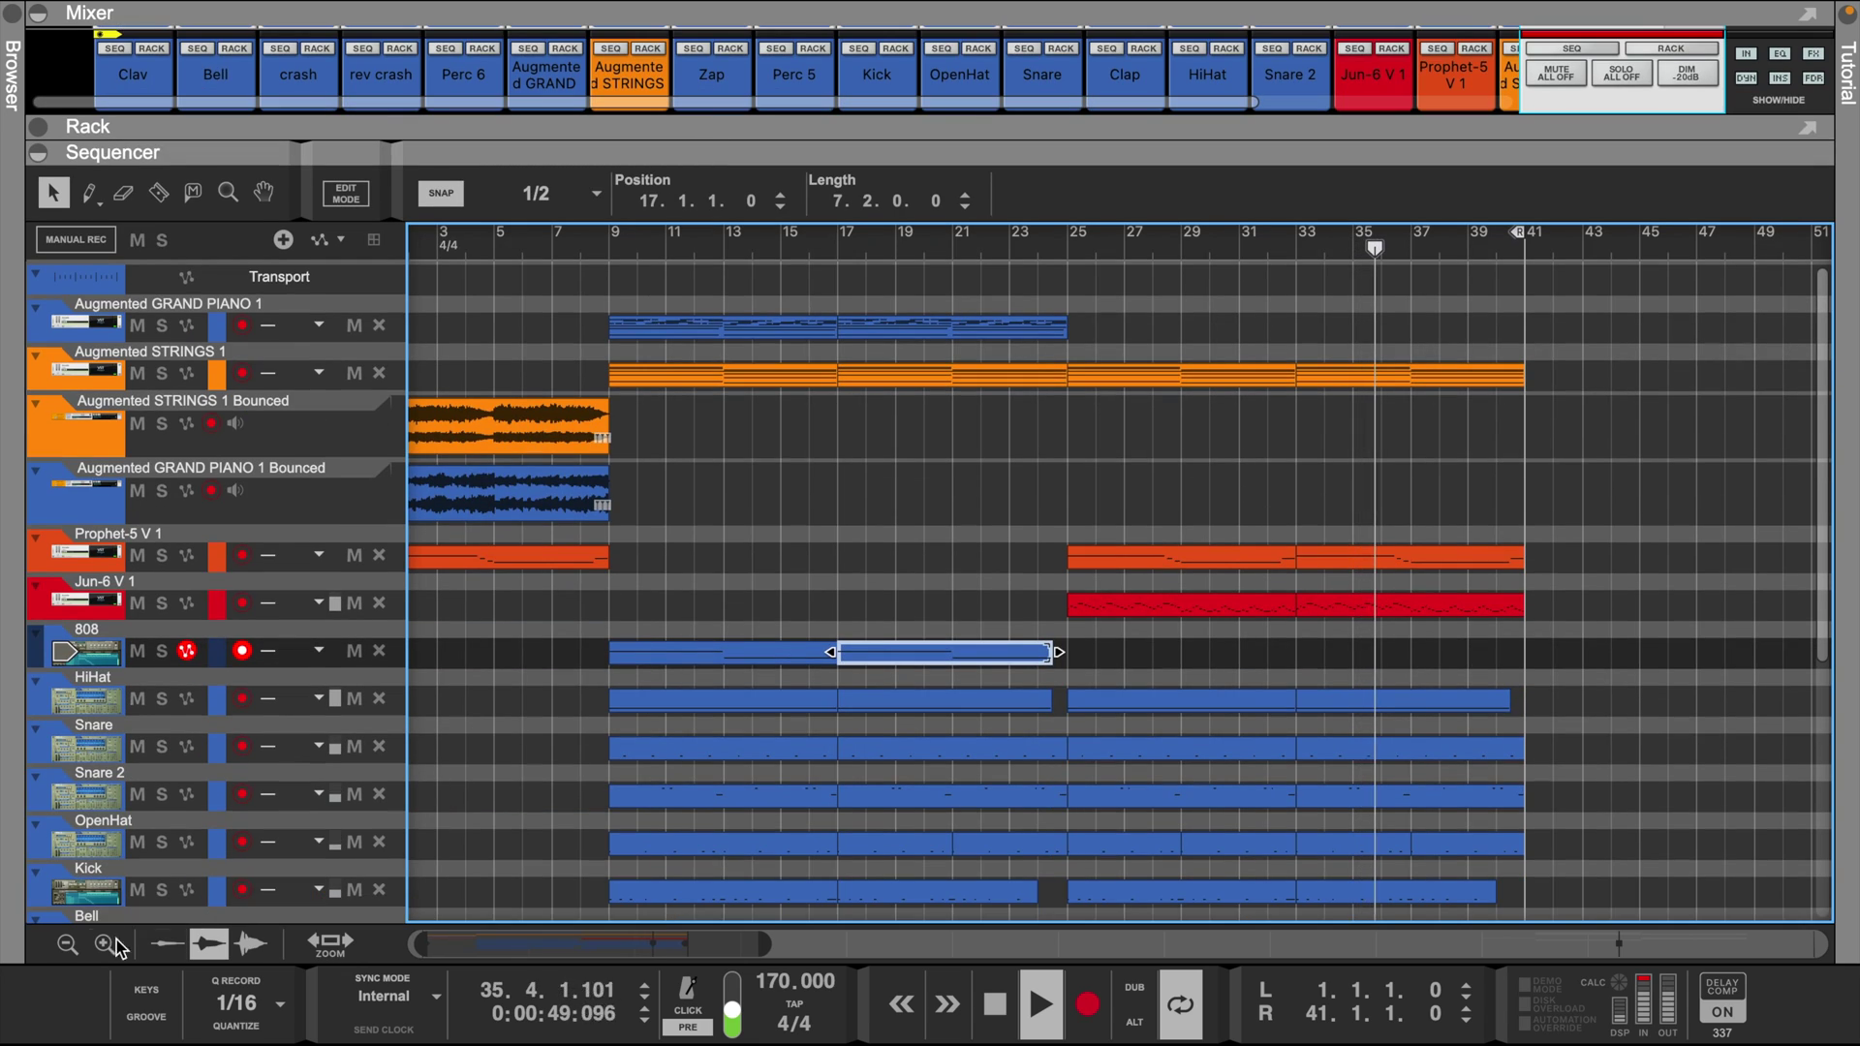
left_click(104, 945)
- Copy the 2-bar crash clip from bar 25 to bar 1, then enlarge the mixer again
scroll(781, 607, "left", 1)
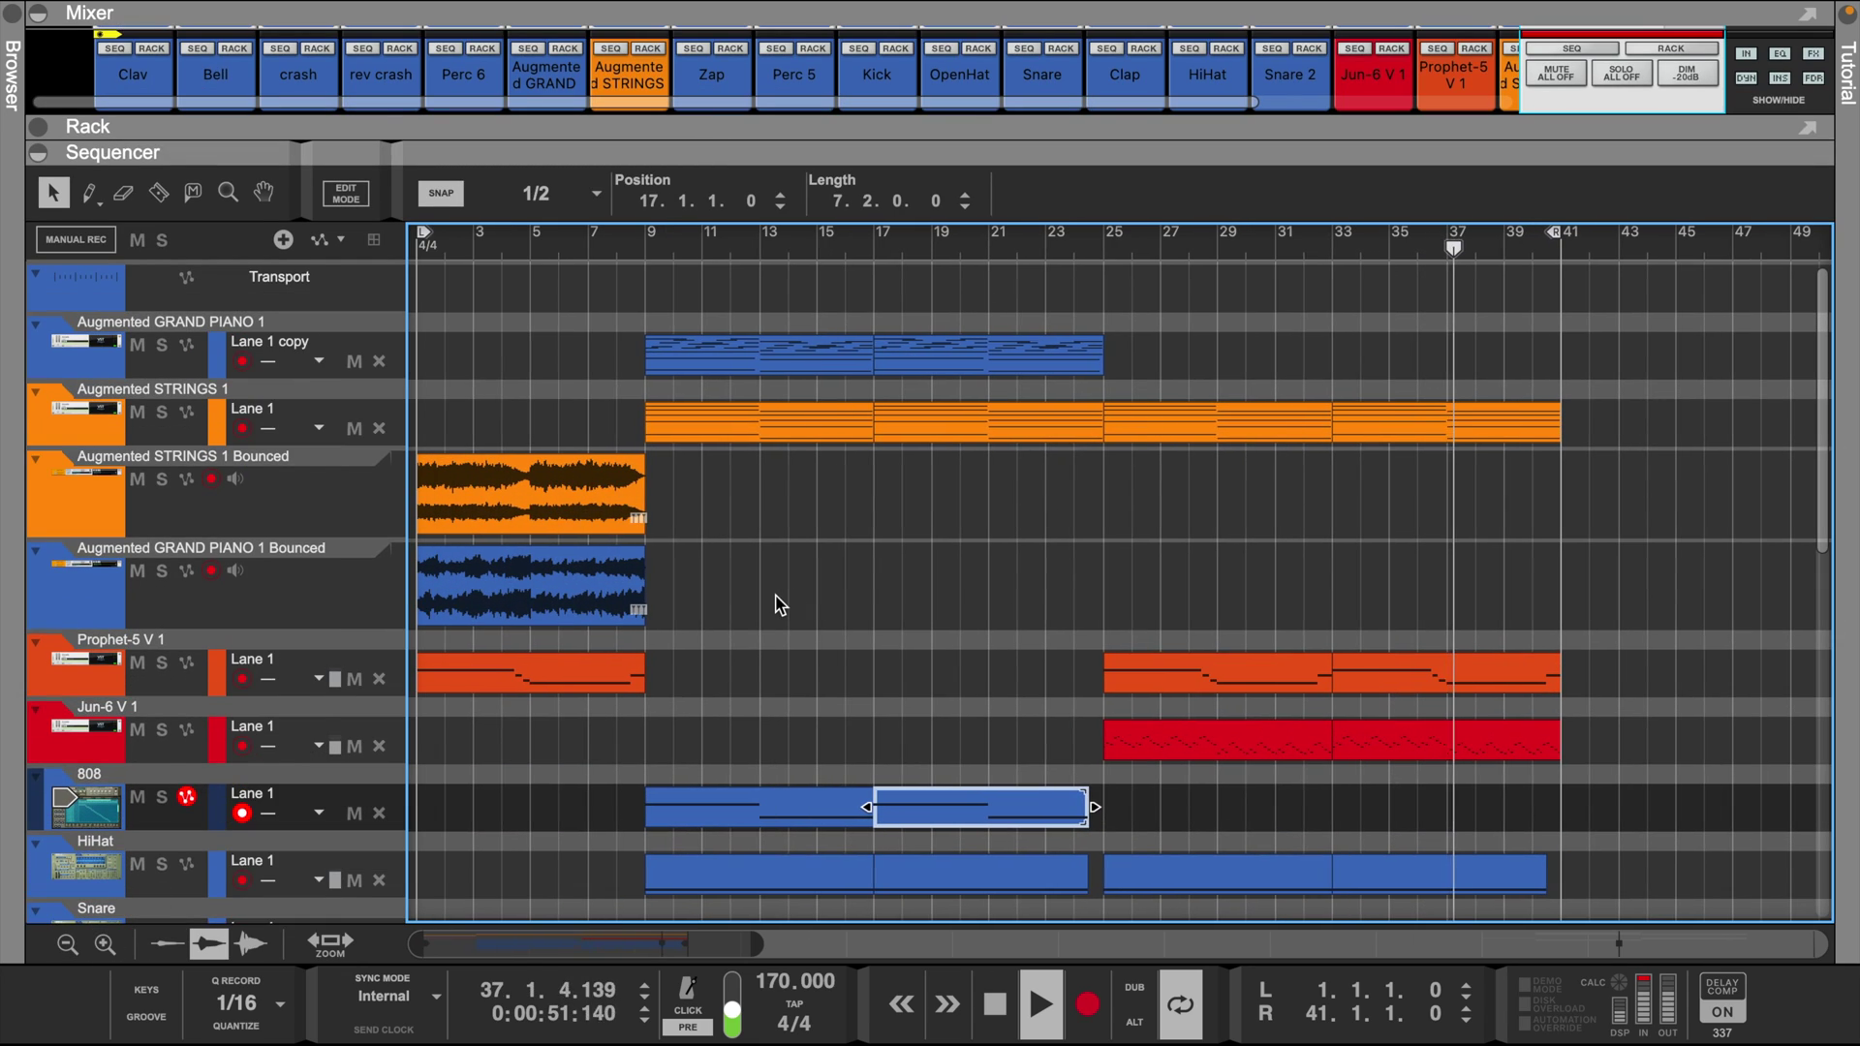
scroll(780, 606, "down", 5)
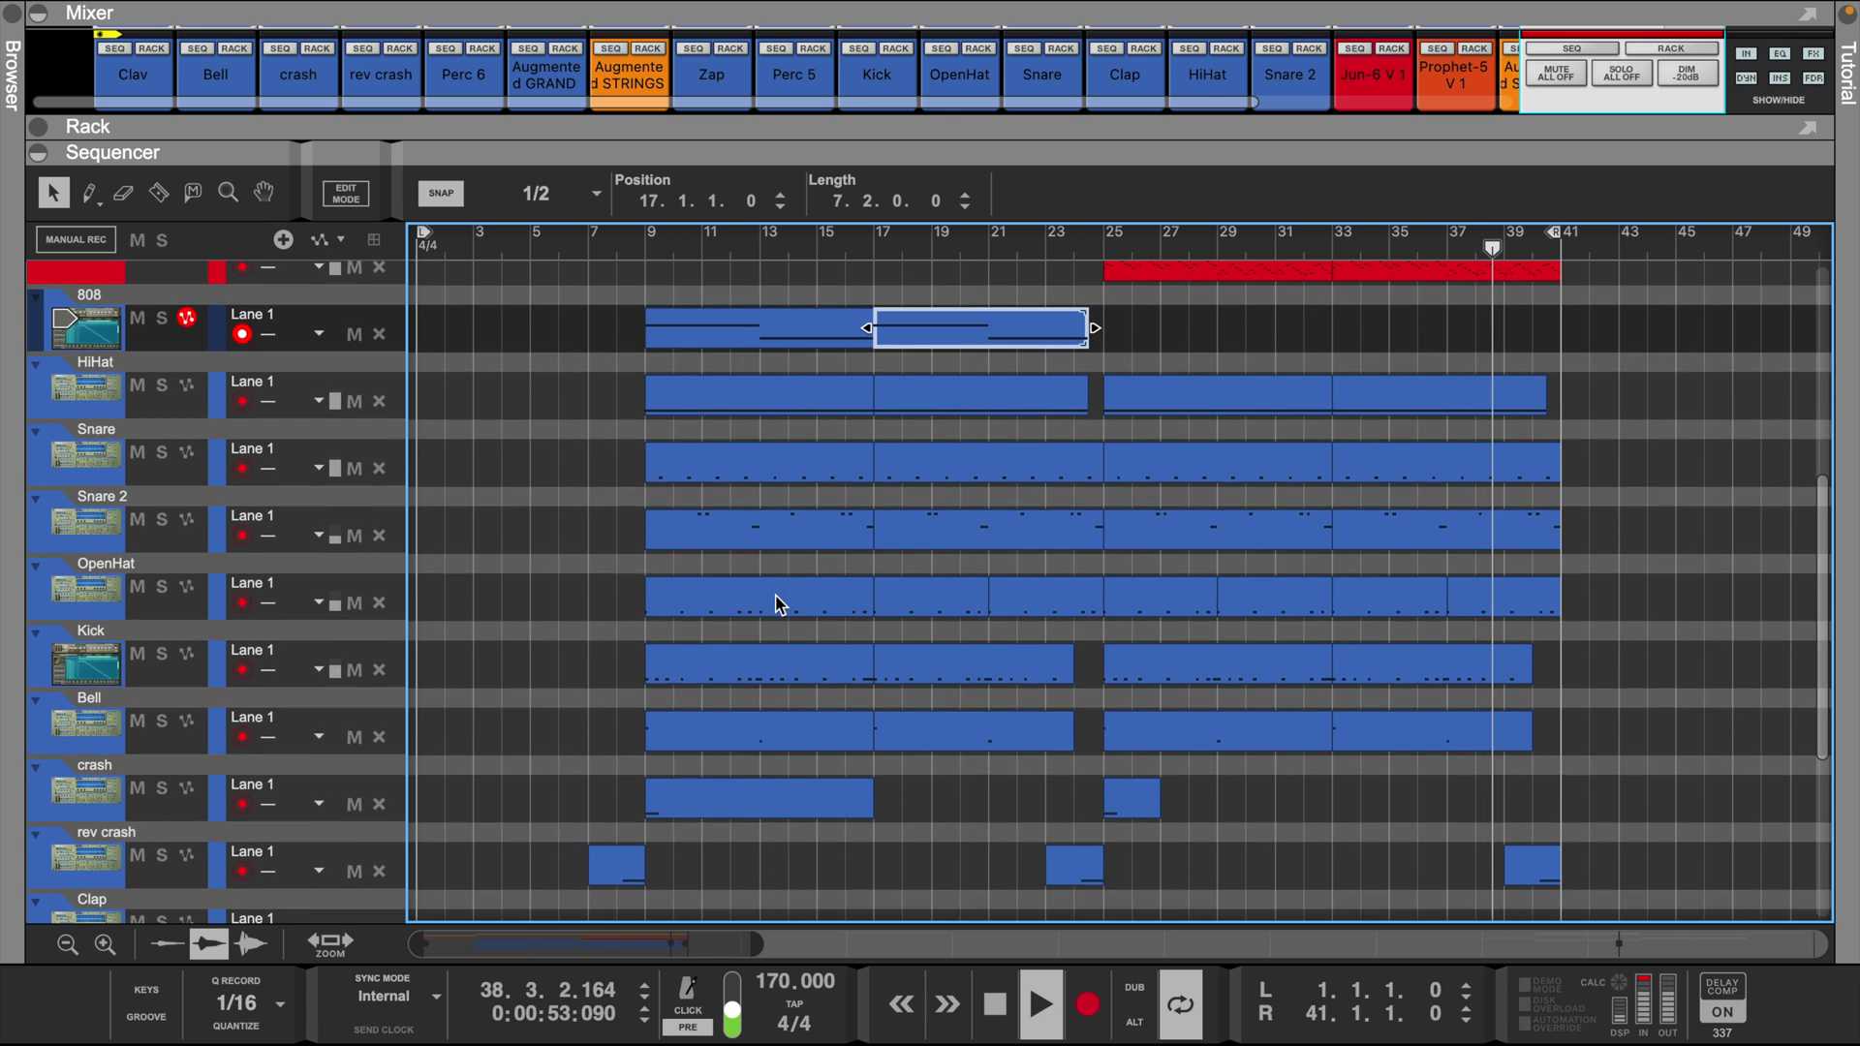
left_click_drag(1128, 804, 378, 813)
scroll(651, 538, "up", 5)
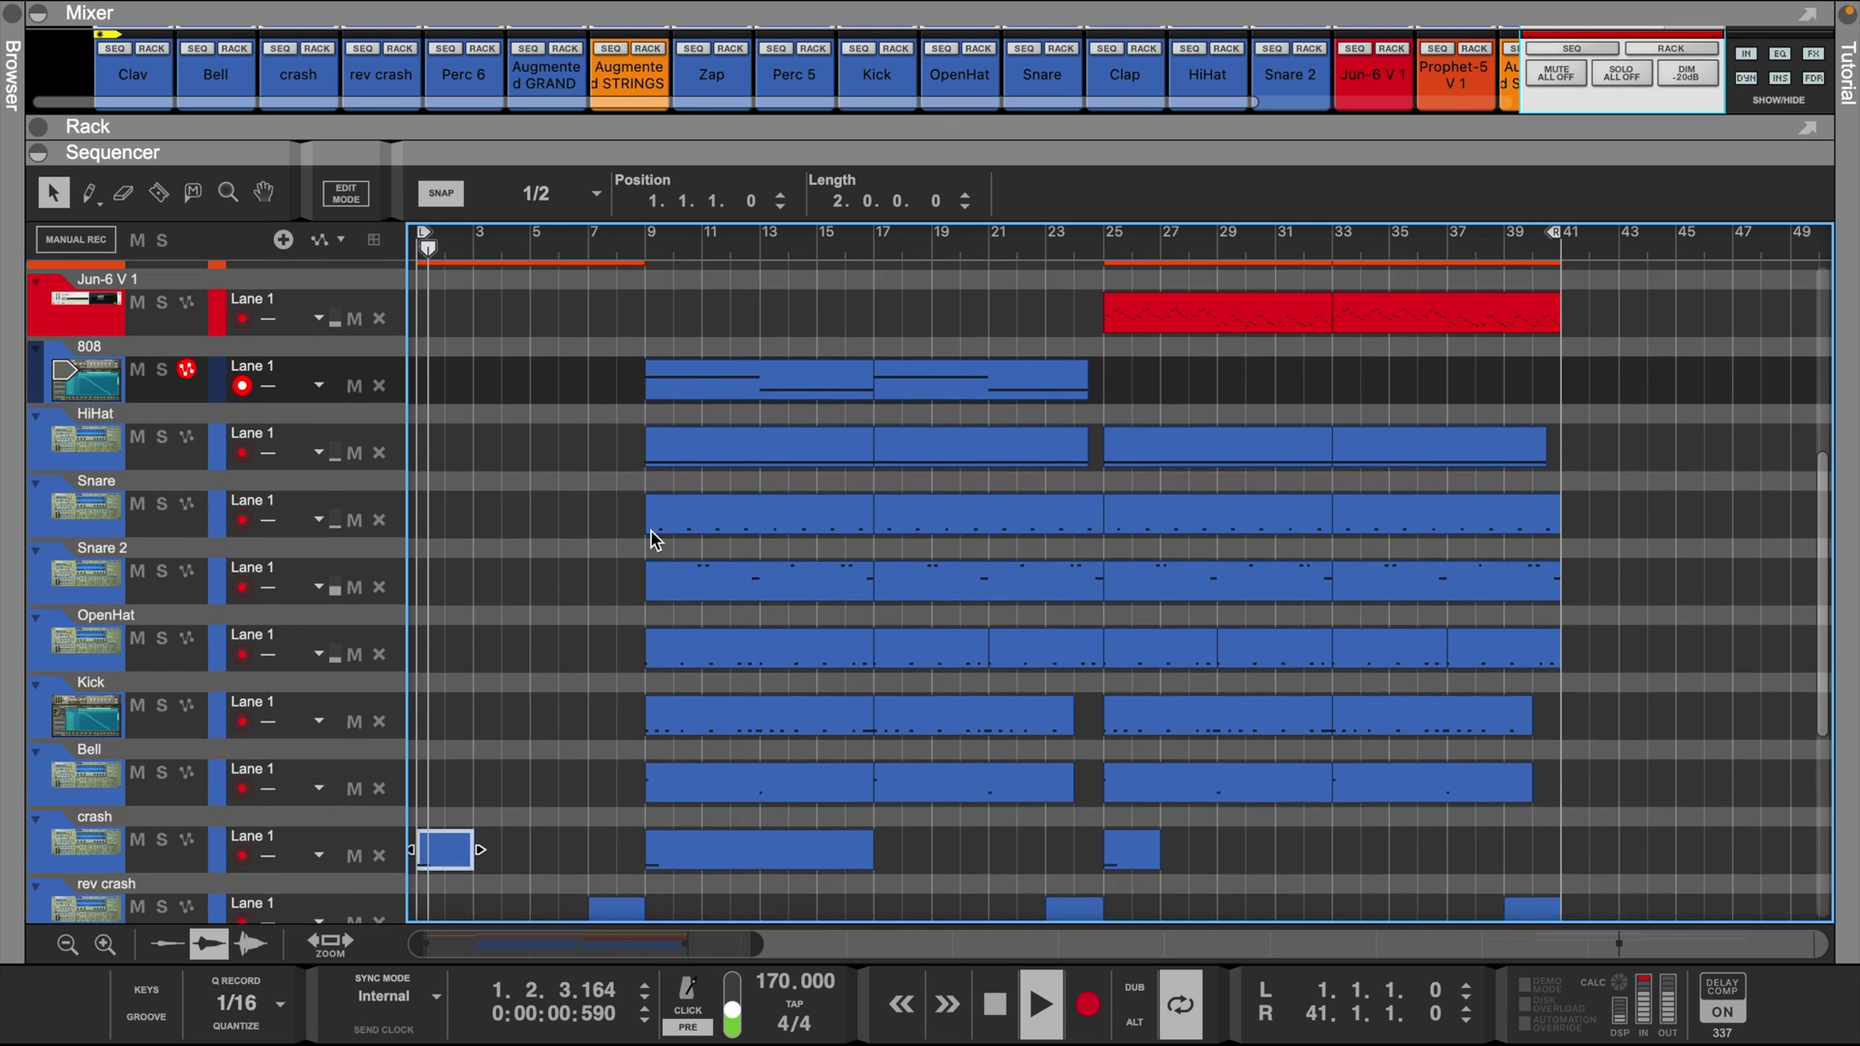
scroll(651, 538, "up", 3)
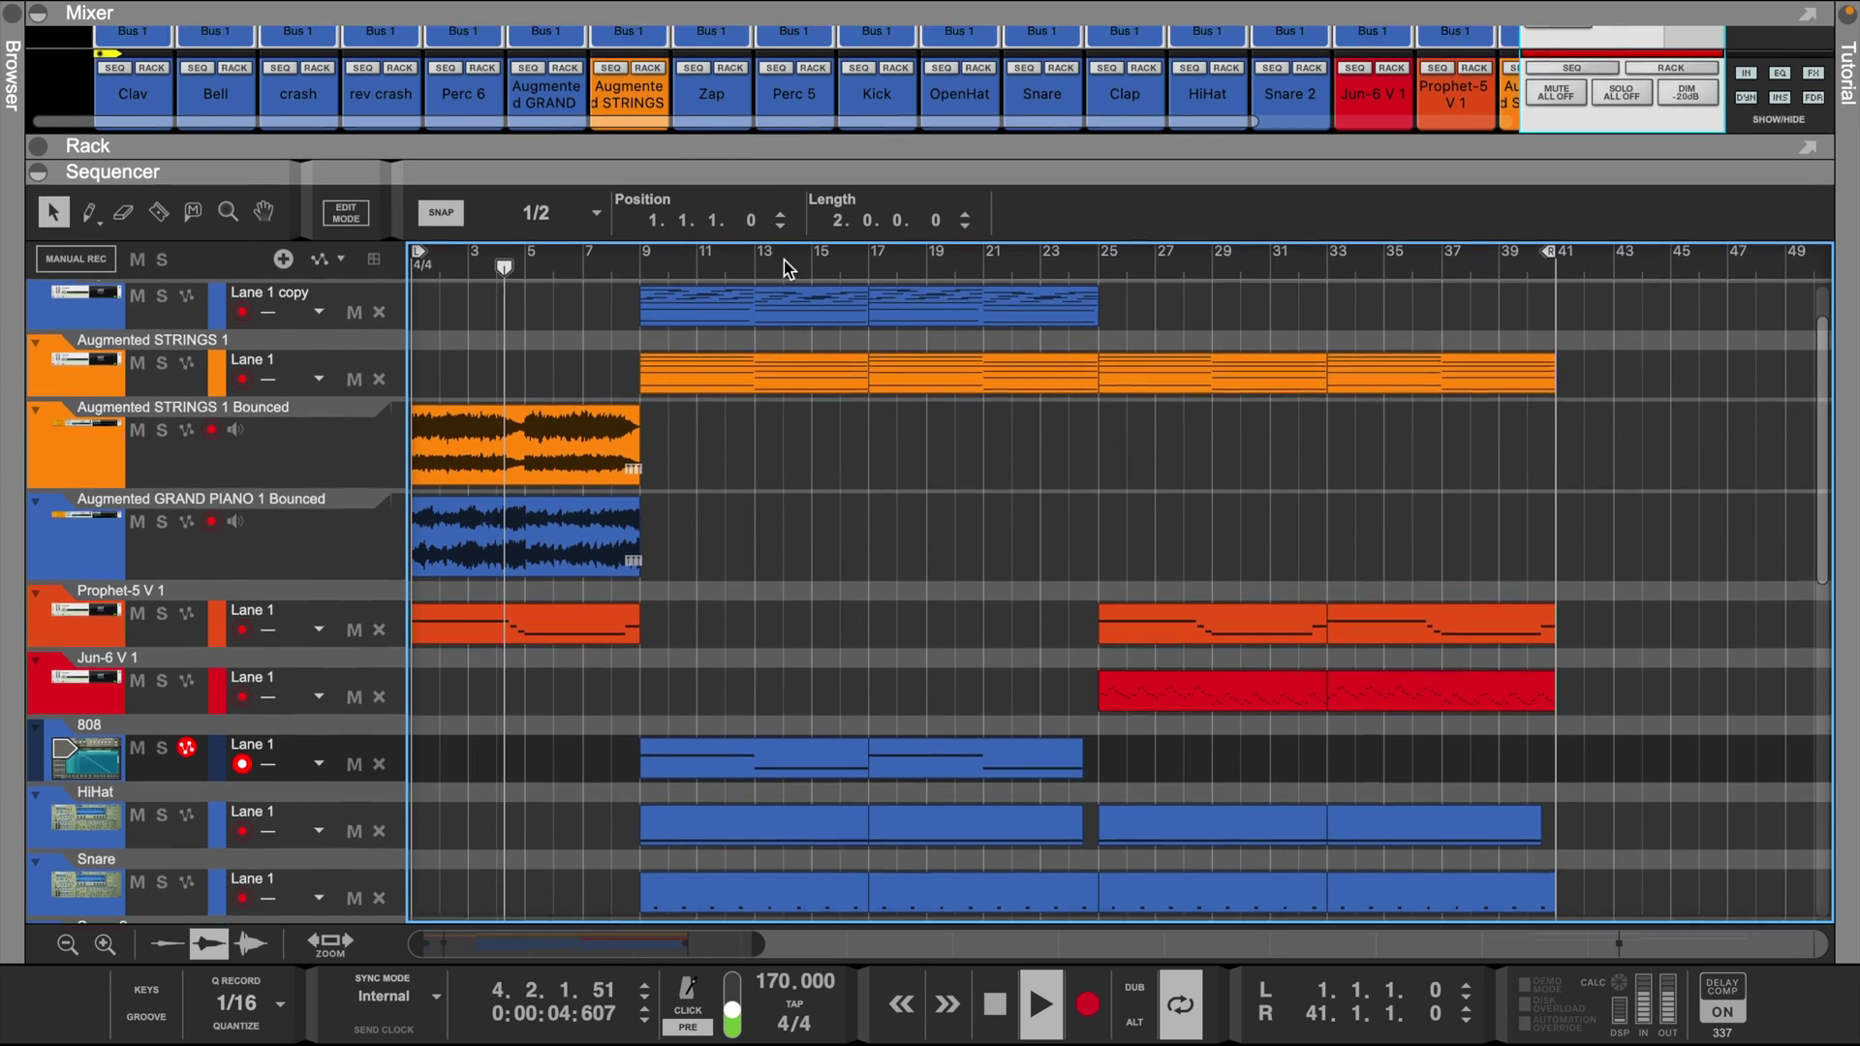
left_click_drag(763, 141, 1022, 455)
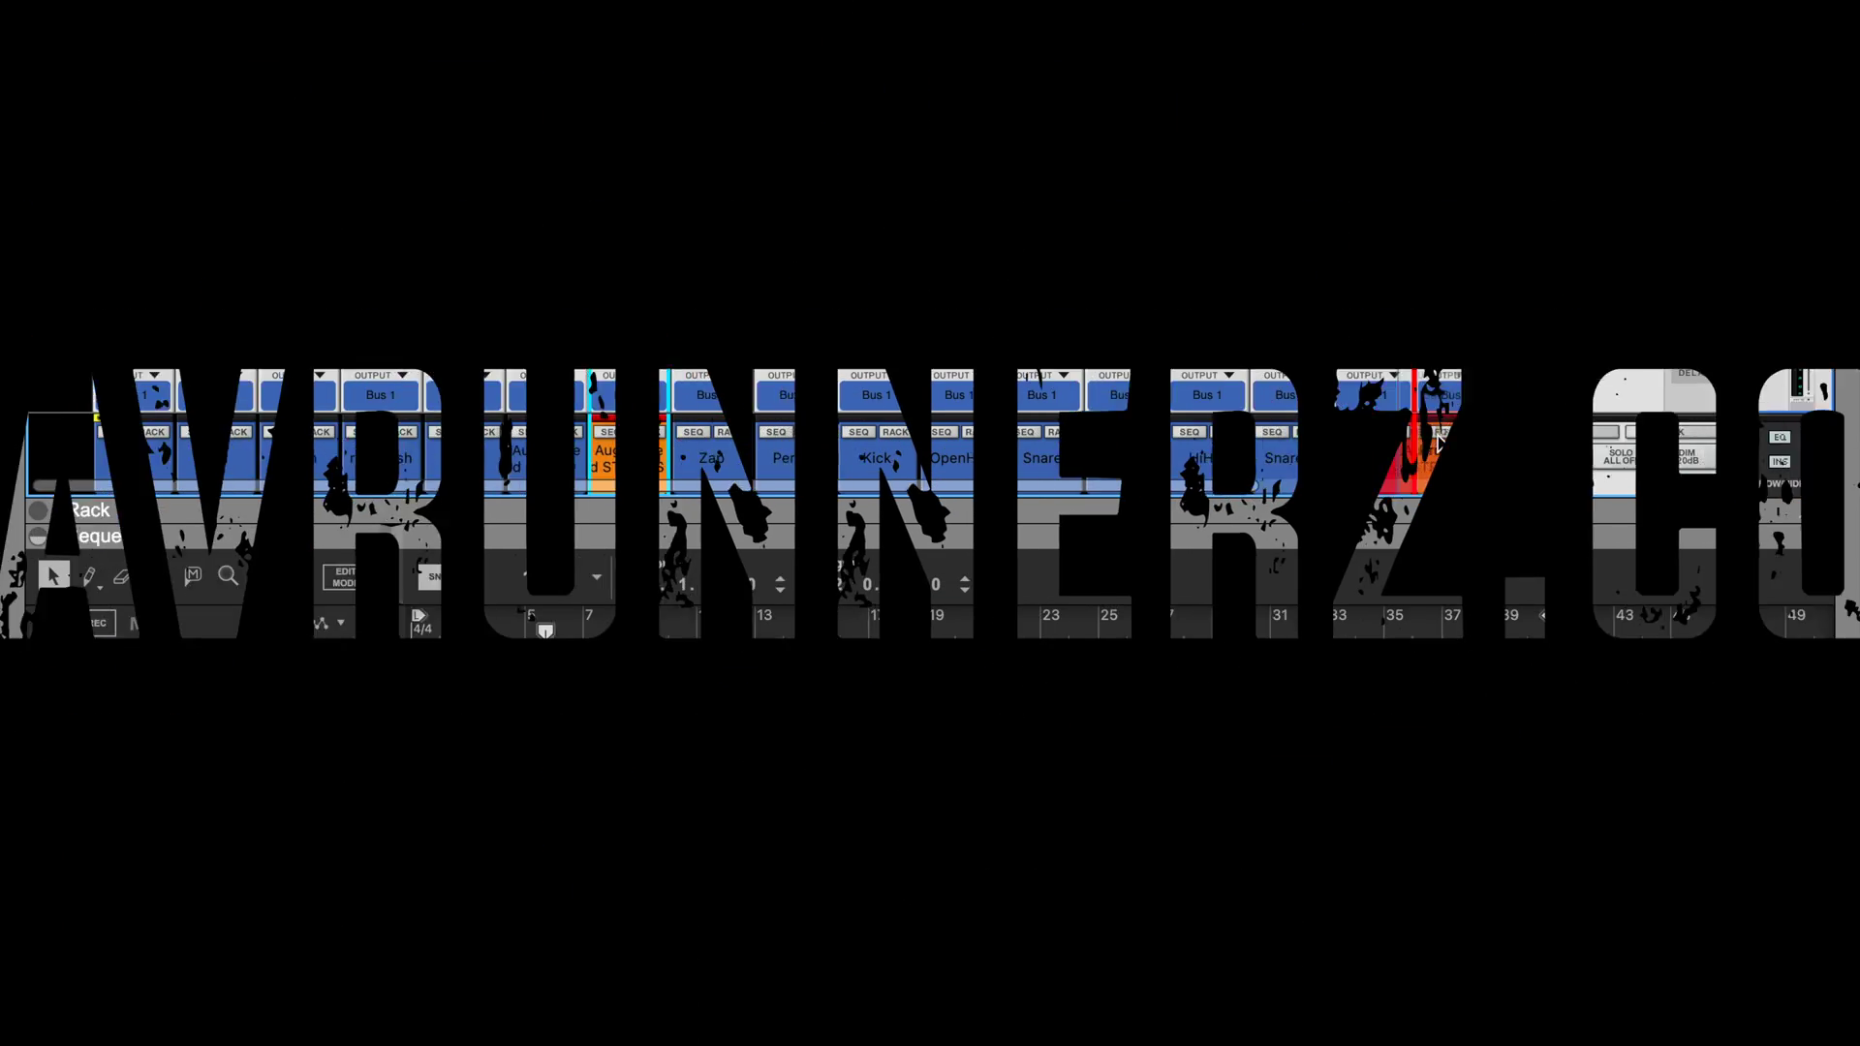